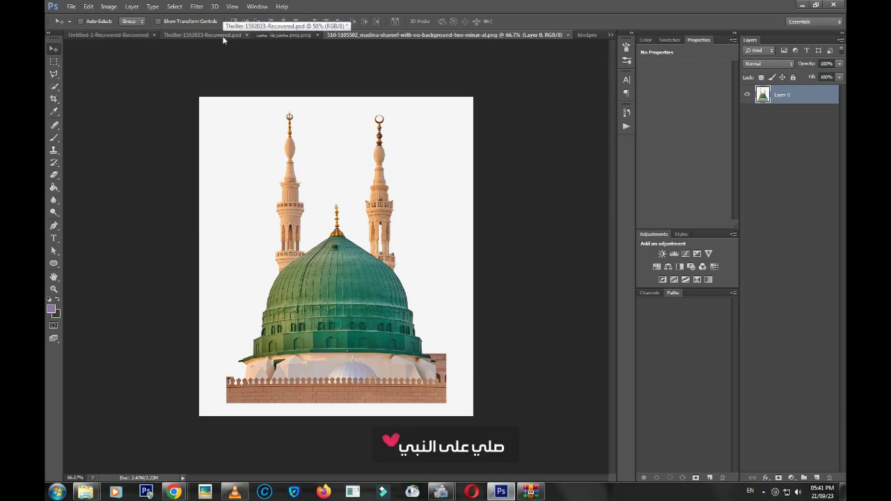
Create a new blank 1080 × 1350 px document (Untitled-1)
{"action": "left_click", "coordinate": [70, 8]}
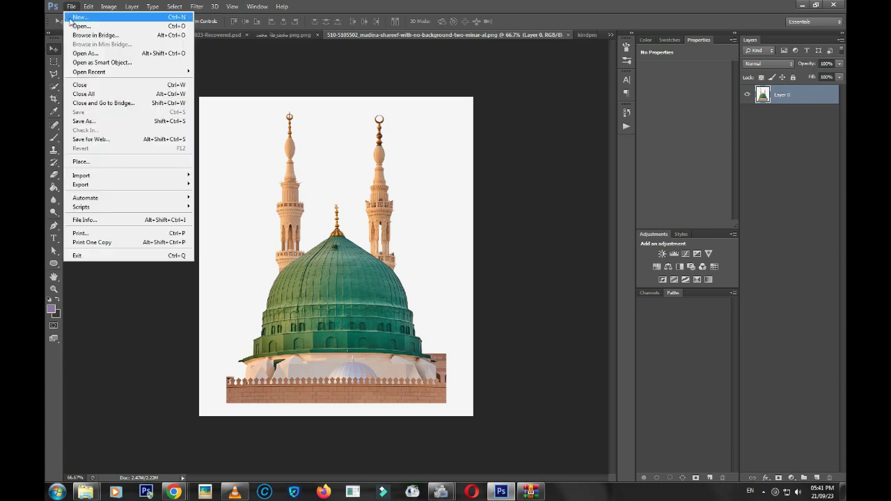
{"action": "left_click", "coordinate": [72, 17]}
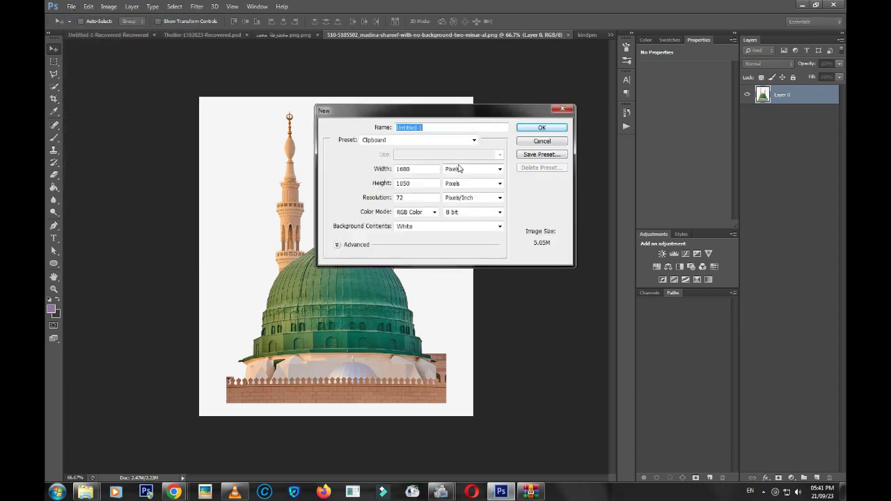
{"action": "left_click", "coordinate": [437, 170]}
{"action": "double_click", "coordinate": [437, 170]}
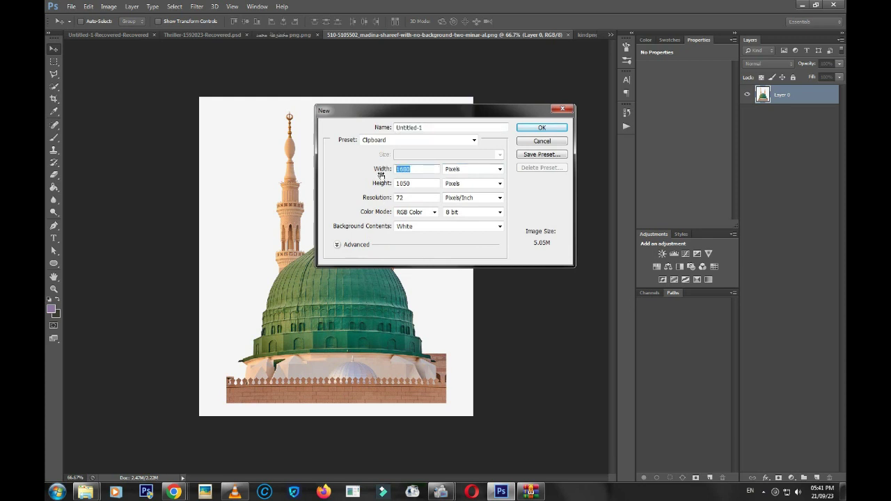
{"action": "type", "text": "10"}
{"action": "type", "text": "80"}
{"action": "key", "text": "Tab"}
{"action": "type", "text": "1350"}
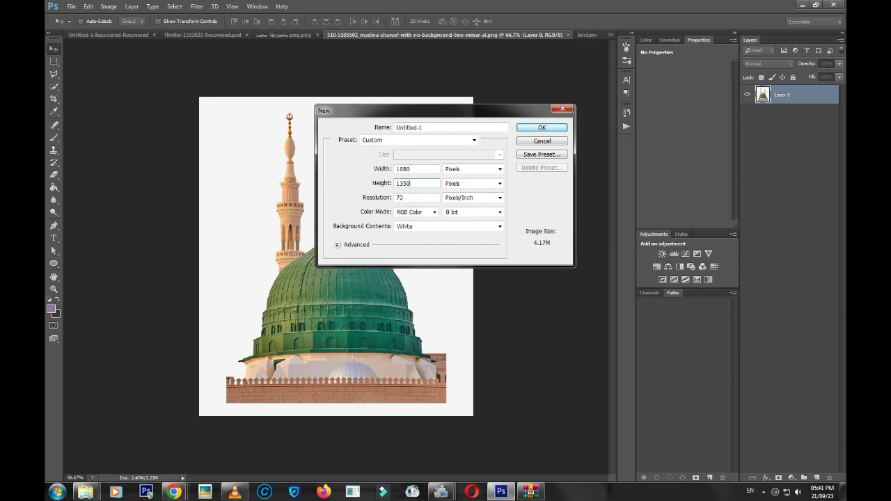
{"action": "key", "text": "Return"}
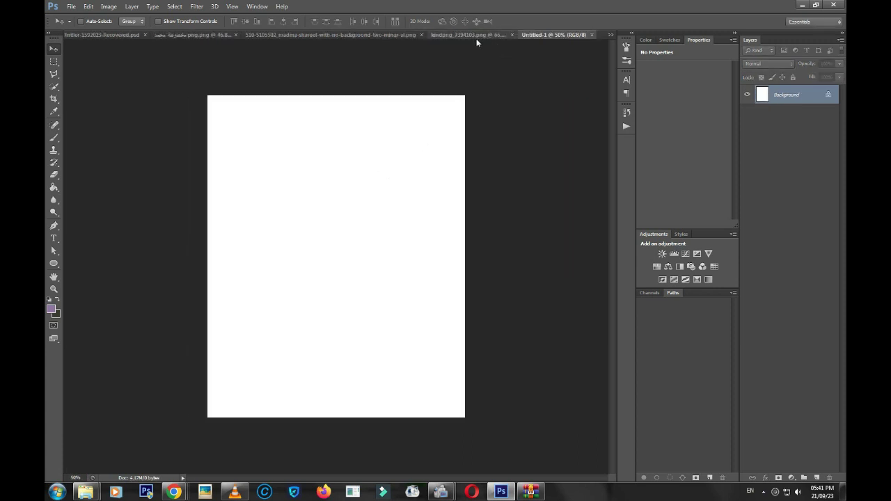
In the mosque image, delete the white background around the dome with the Magic Wand
{"action": "left_click", "coordinate": [310, 34]}
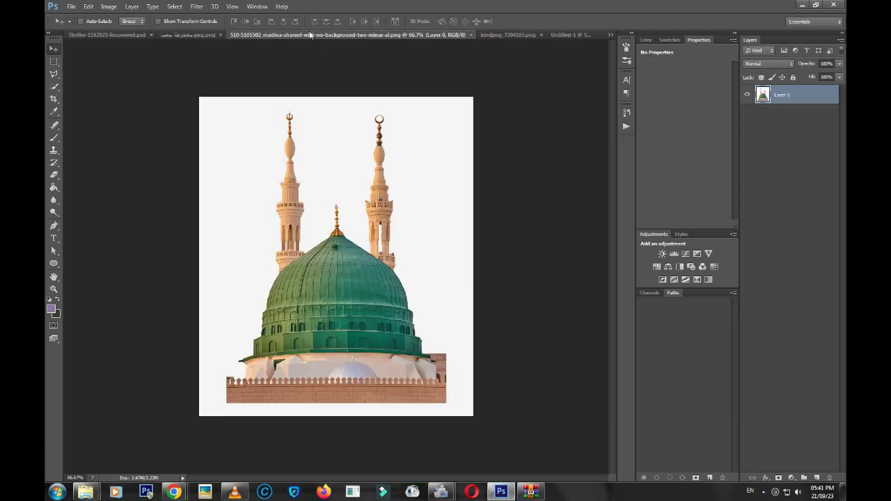
{"action": "key", "text": "z"}
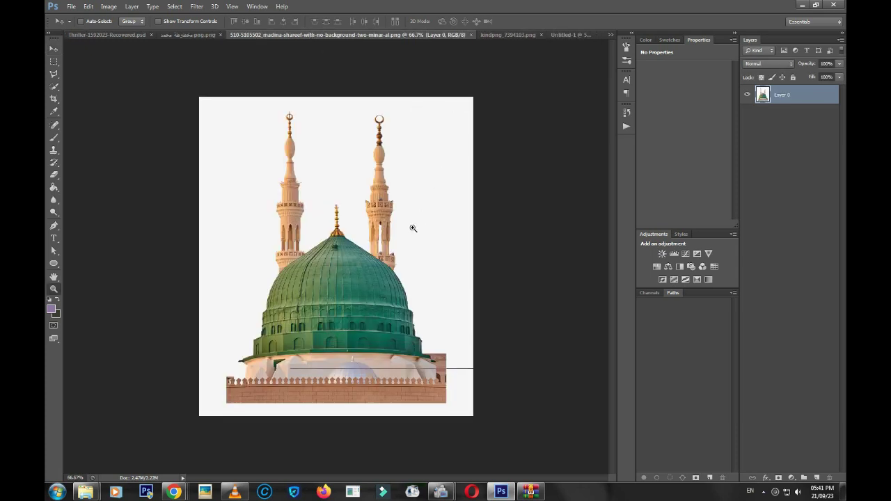
{"action": "left_click", "coordinate": [402, 235]}
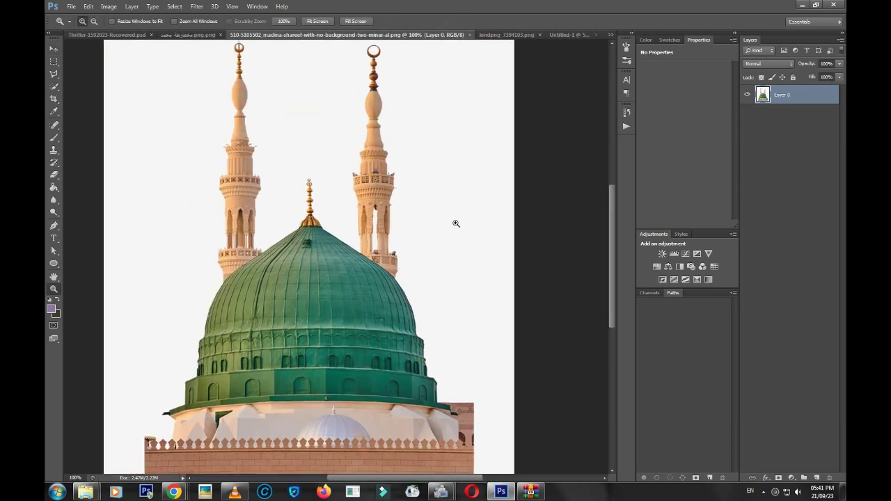
{"action": "left_click", "coordinate": [455, 223], "text": "alt"}
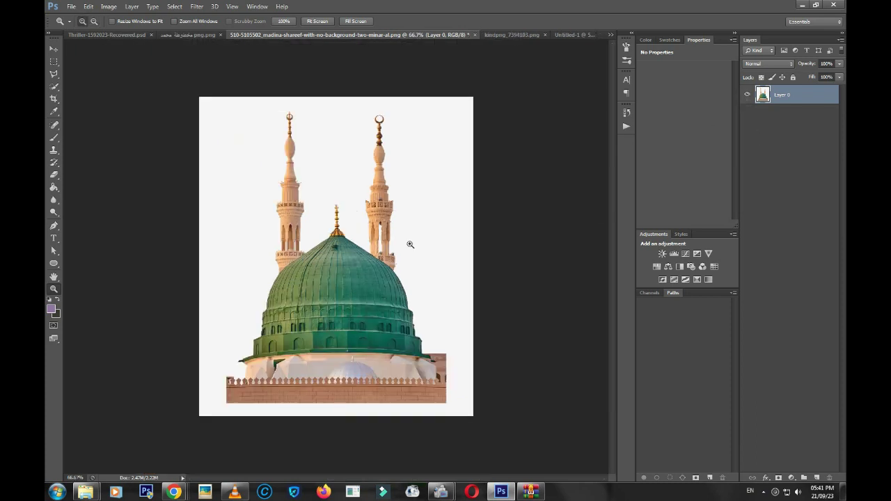
{"action": "left_click", "coordinate": [390, 246]}
{"action": "left_click_drag", "start_coordinate": [390, 246], "coordinate": [422, 191]}
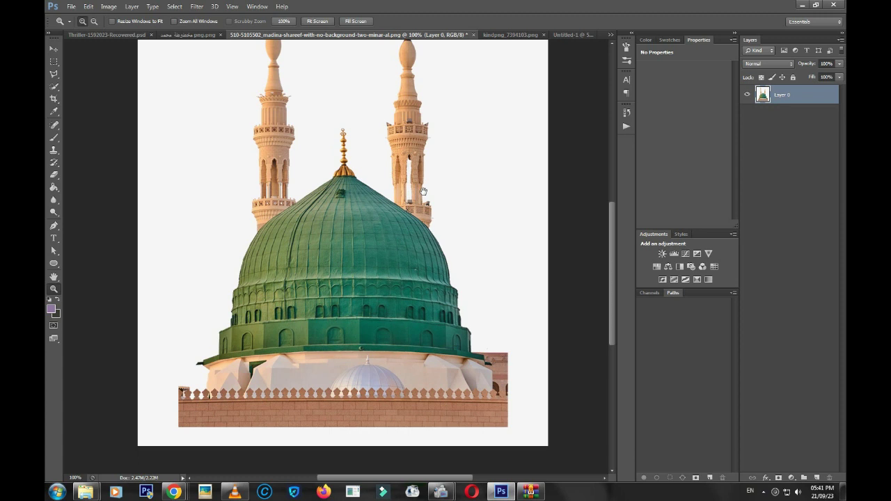
{"action": "key", "text": "w"}
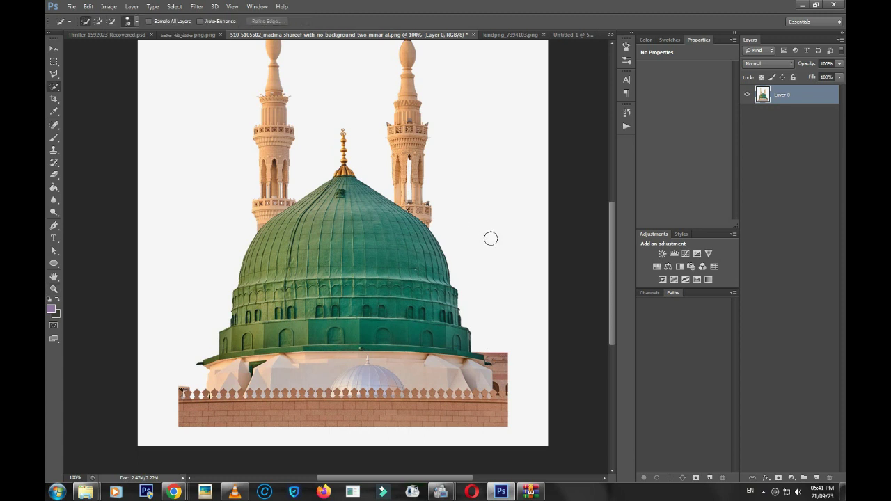
{"action": "key", "text": "shift+w"}
{"action": "left_click", "coordinate": [502, 227]}
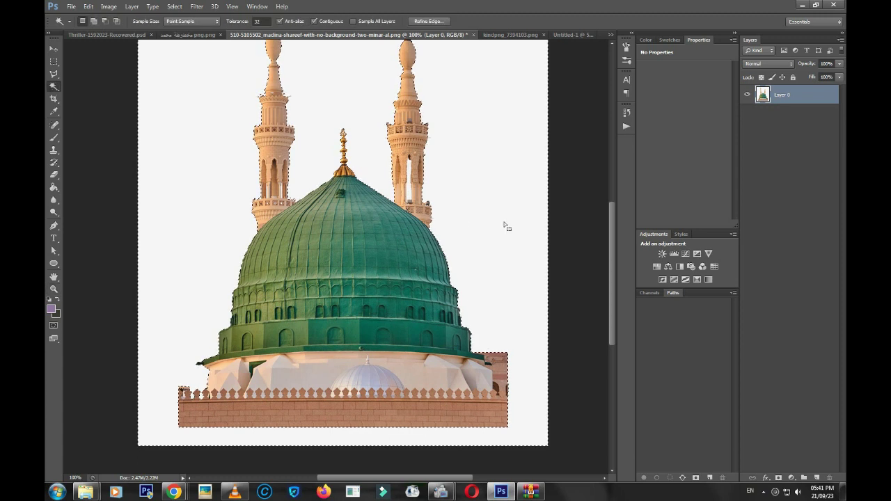
{"action": "key", "text": "Delete"}
{"action": "key", "text": "ctrl+d"}
Drag the cut-out dome onto Untitled-1 and select the whole canvas
{"action": "key", "text": "v"}
{"action": "key", "text": "ctrl+plus"}
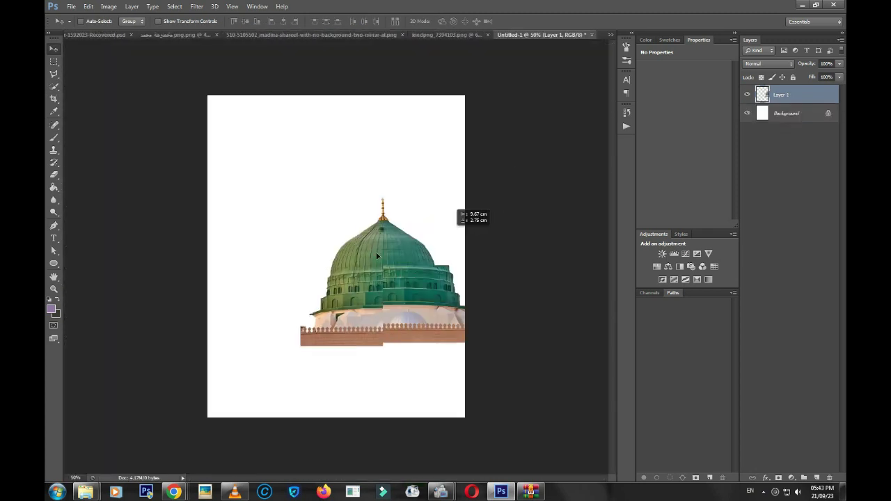
{"action": "left_click_drag", "start_coordinate": [587, 35], "coordinate": [351, 254]}
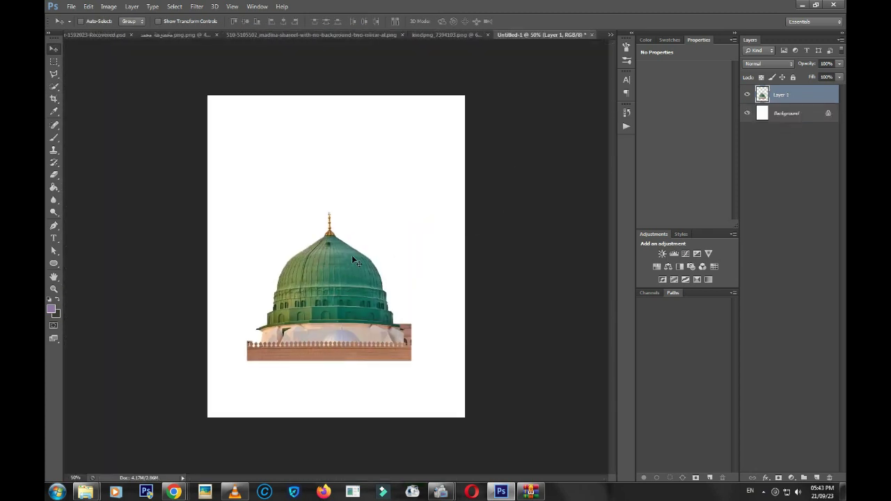
{"action": "key", "text": "ctrl+a"}
Centre the dome horizontally and convert its layer for smart filters
{"action": "left_click", "coordinate": [284, 21]}
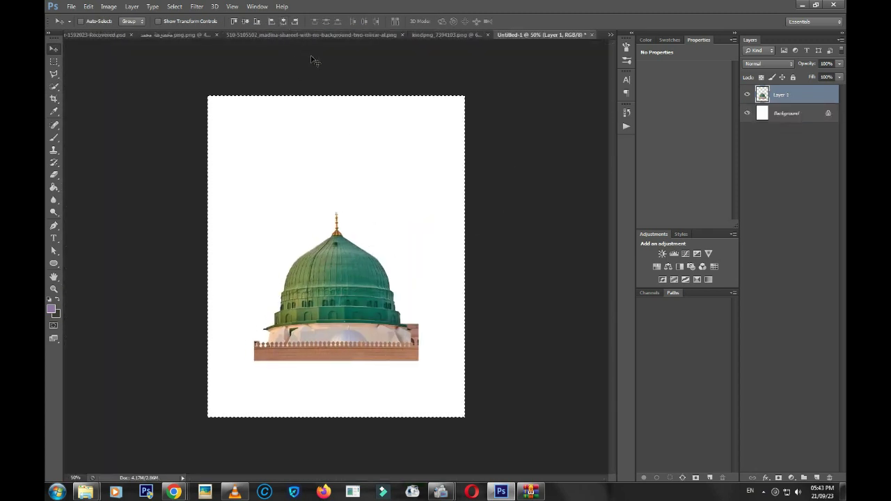
{"action": "key", "text": "ctrl+d"}
{"action": "left_click", "coordinate": [197, 6]}
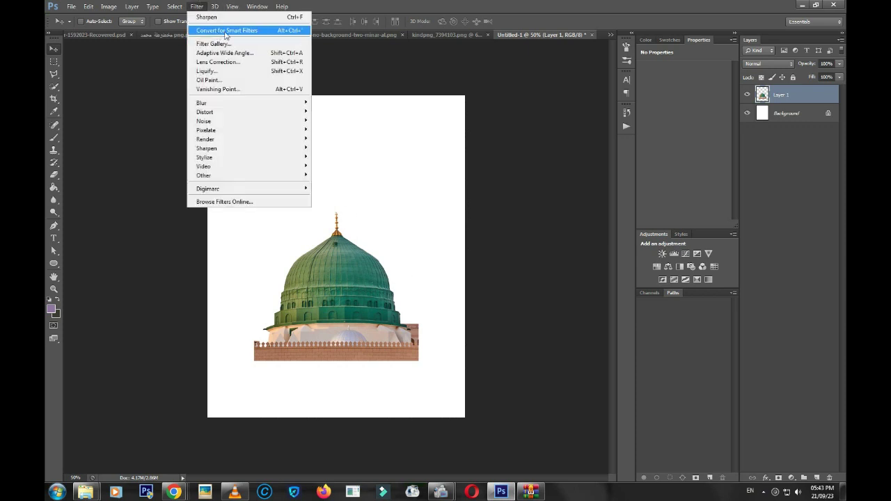
{"action": "left_click", "coordinate": [227, 30]}
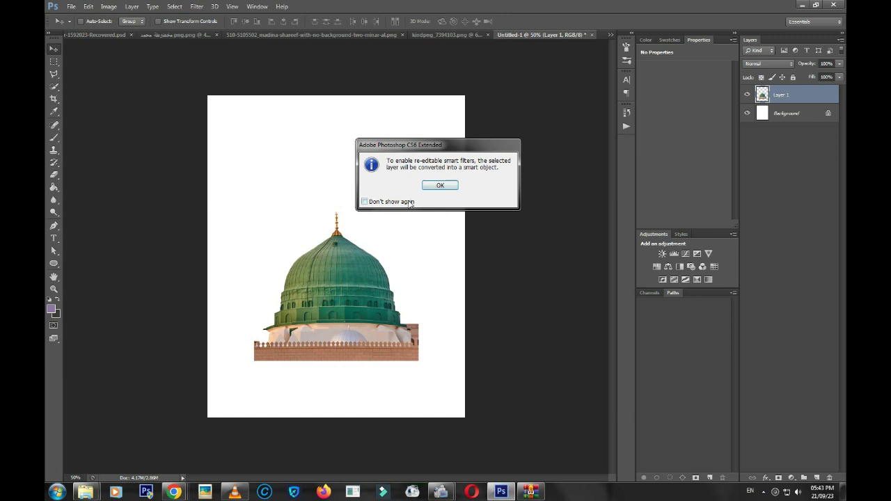
{"action": "left_click", "coordinate": [447, 185]}
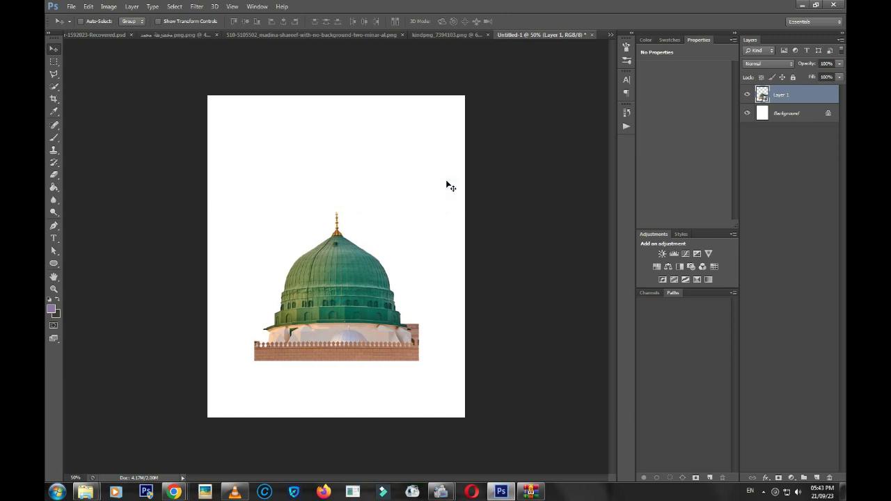
Duplicate the dome layer and hide the original Layer 1
{"action": "key", "text": "j"}
{"action": "key", "text": "ctrl+j"}
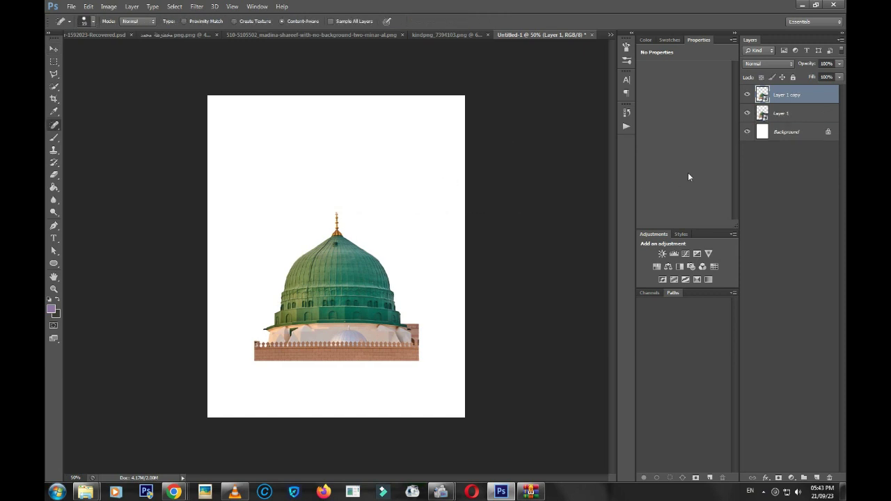
{"action": "left_click", "coordinate": [747, 112]}
{"action": "key", "text": "z"}
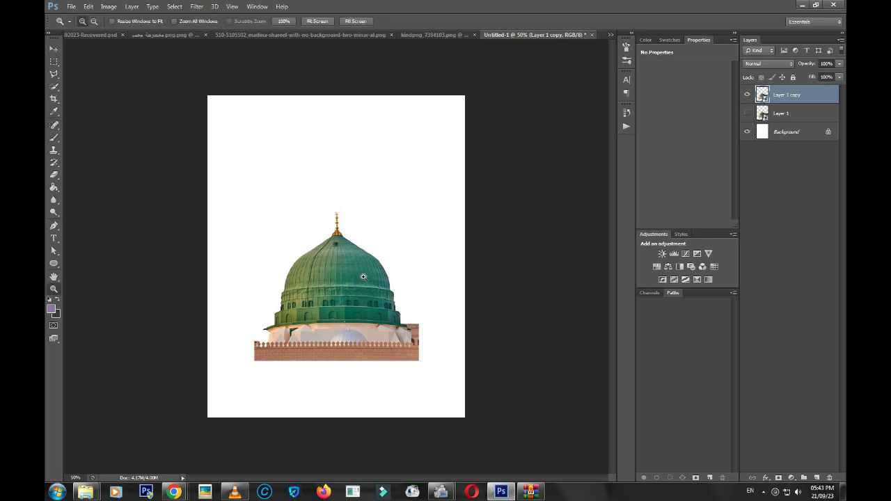
{"action": "left_click", "coordinate": [348, 282]}
Show the rulers and drag a vertical guide through the dome's spire
{"action": "key", "text": "ctrl+r"}
{"action": "key", "text": "v"}
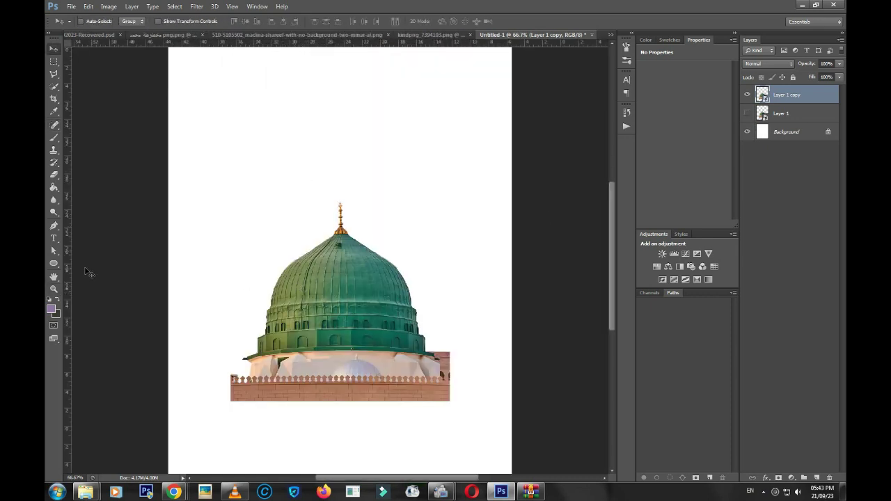
{"action": "mouse_move", "coordinate": [68, 270]}
{"action": "left_mouse_down"}
{"action": "mouse_move", "coordinate": [350, 263]}
{"action": "mouse_move", "coordinate": [342, 263]}
{"action": "left_mouse_up"}
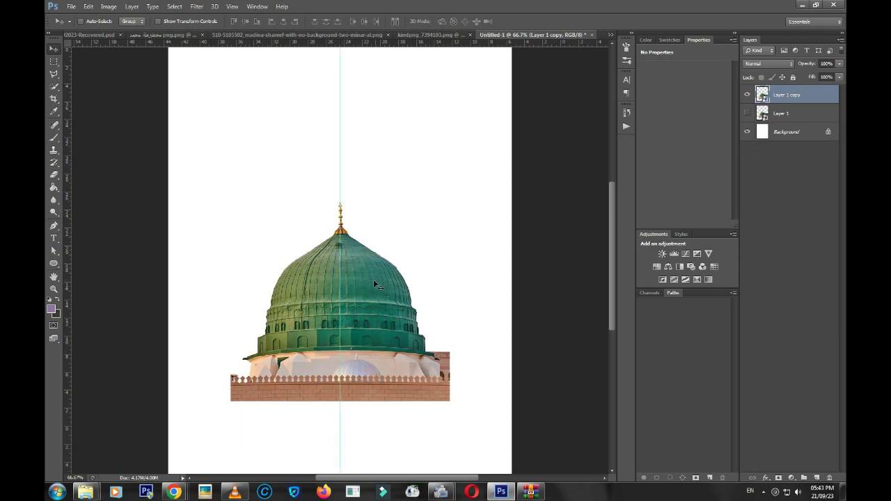
{"action": "key", "text": "z"}
{"action": "left_click", "coordinate": [362, 227]}
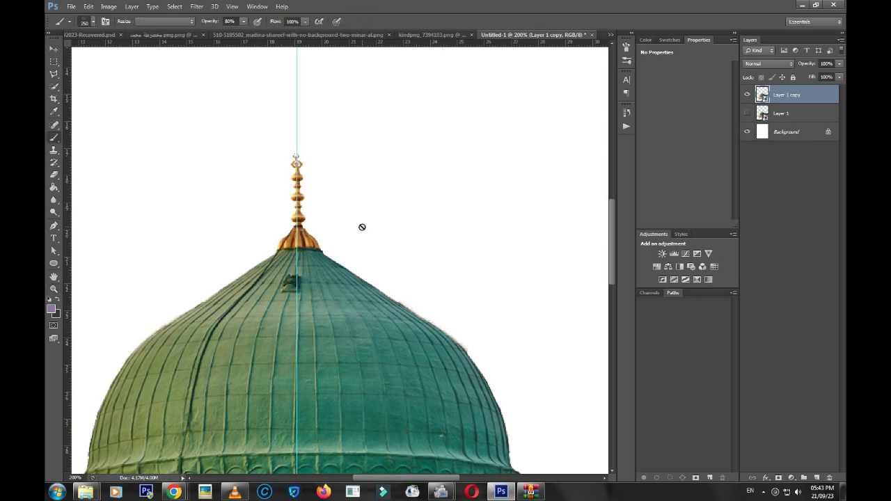
Rasterize the dome copy and merge a shifted duplicate half into a symmetrical dome
{"action": "key", "text": "ctrl+shift+x"}
{"action": "left_click", "coordinate": [431, 193]}
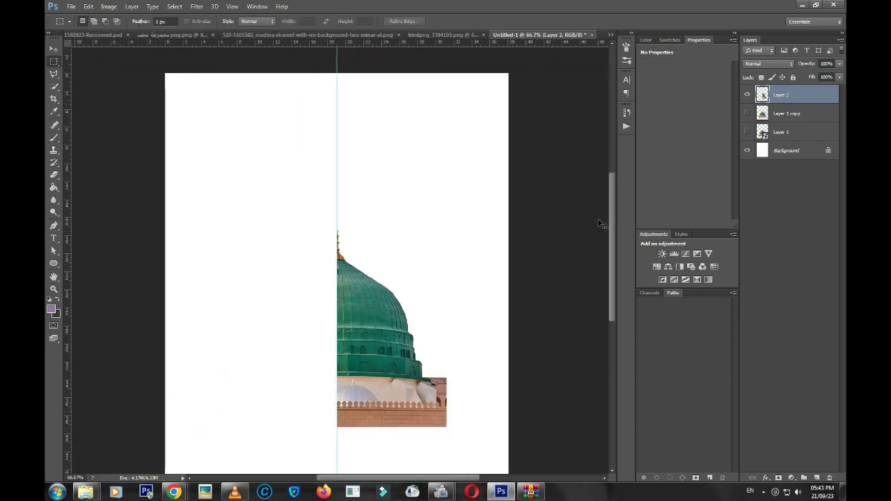
{"action": "key", "text": "ctrl+j"}
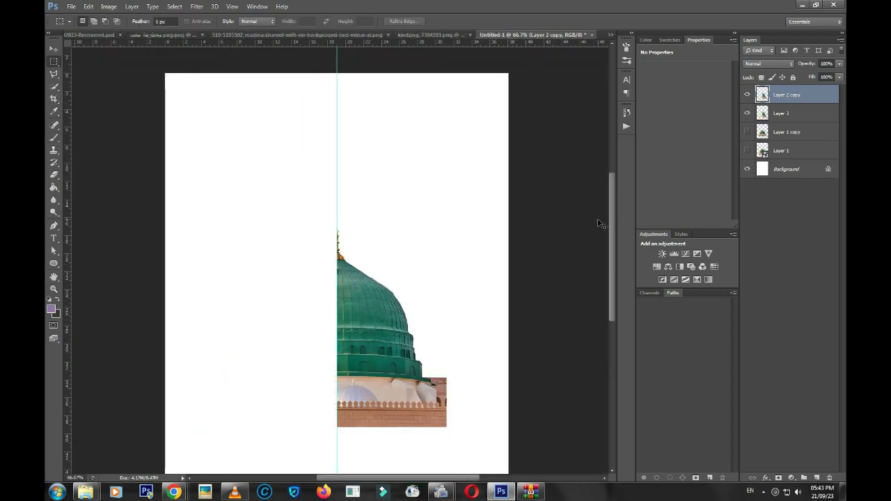
{"action": "key", "text": "v"}
{"action": "left_click_drag", "start_coordinate": [467, 370], "coordinate": [401, 373]}
{"action": "key", "text": "z"}
{"action": "left_click", "coordinate": [344, 311]}
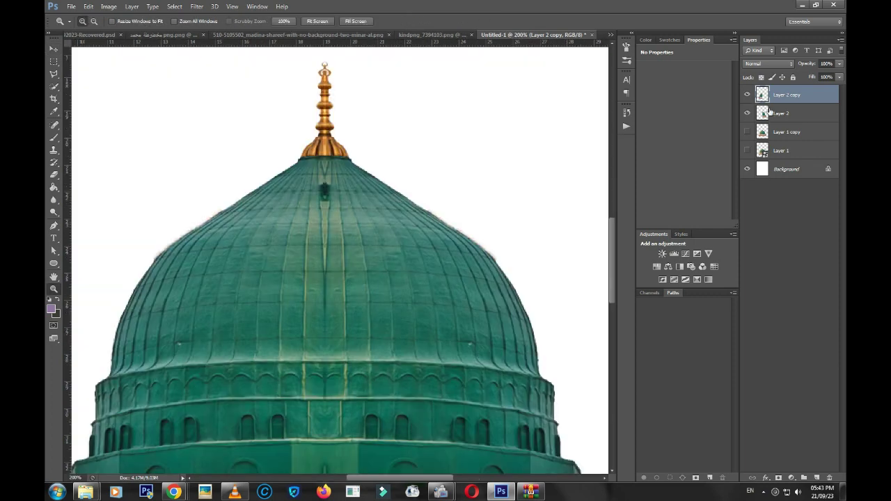
{"action": "key", "text": "ctrl+e"}
Compare the dome layers, show Layer 2's dome, and give Layer 2 a layer mask
{"action": "left_click_drag", "start_coordinate": [300, 319], "coordinate": [304, 261]}
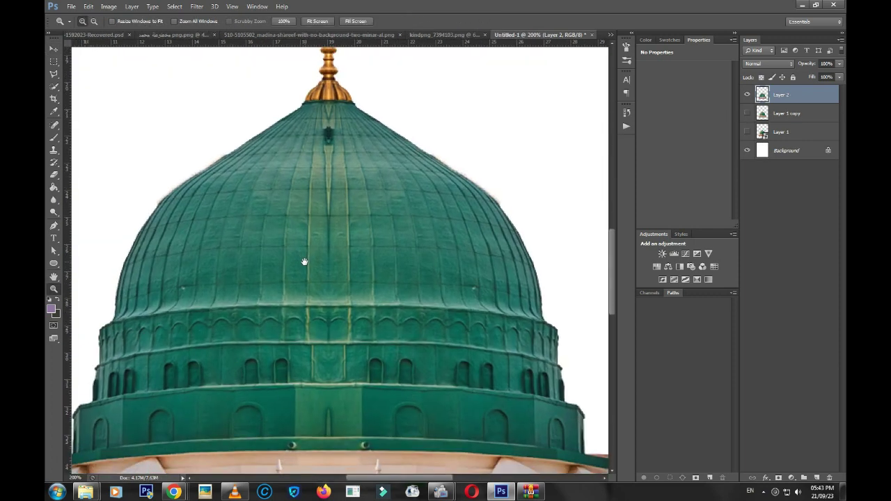
{"action": "key", "text": "ctrl+minus"}
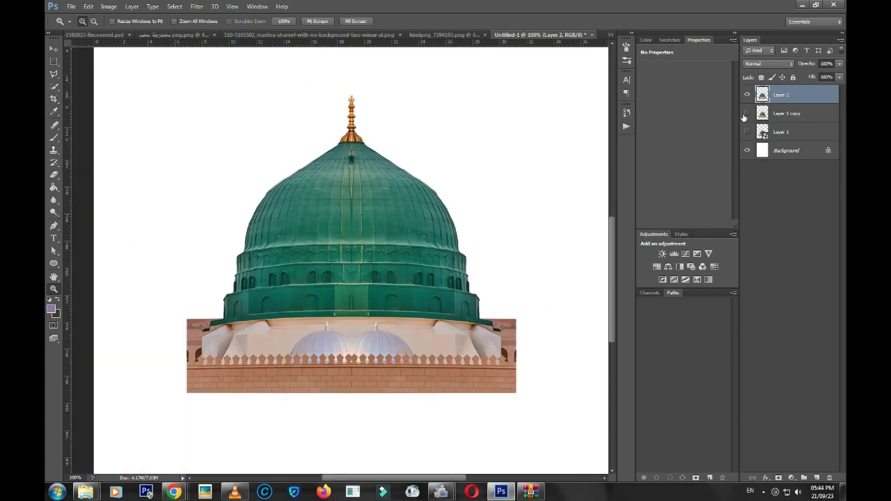
{"action": "left_click", "coordinate": [747, 112]}
{"action": "left_click", "coordinate": [746, 94]}
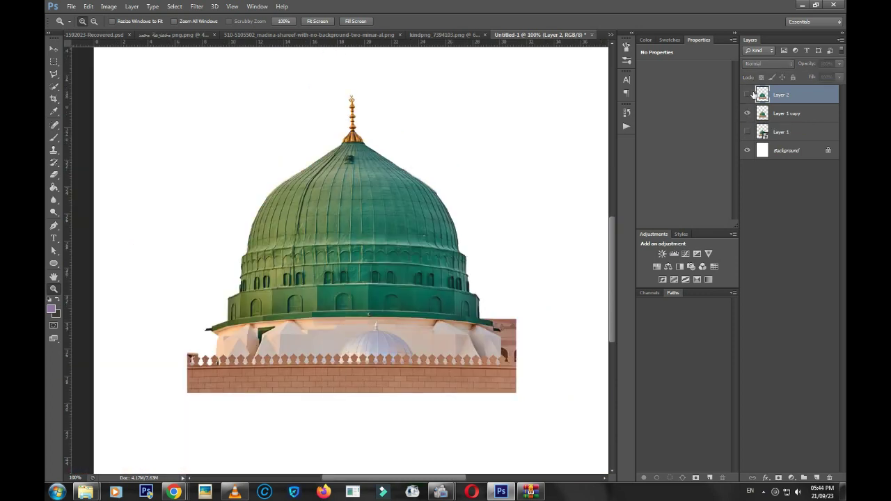
{"action": "left_click", "coordinate": [747, 94]}
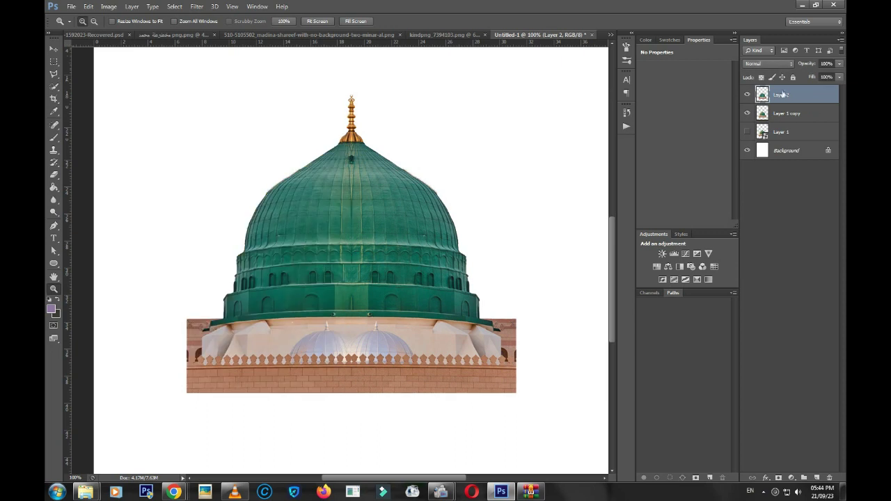
{"action": "left_click", "coordinate": [778, 478]}
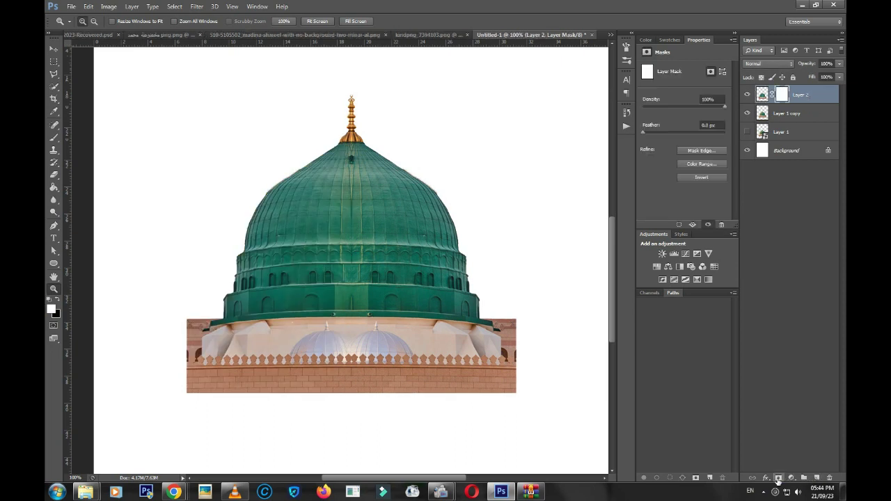
Set up a small soft brush at about 41% opacity
{"action": "left_click", "coordinate": [287, 229]}
{"action": "key", "text": "b"}
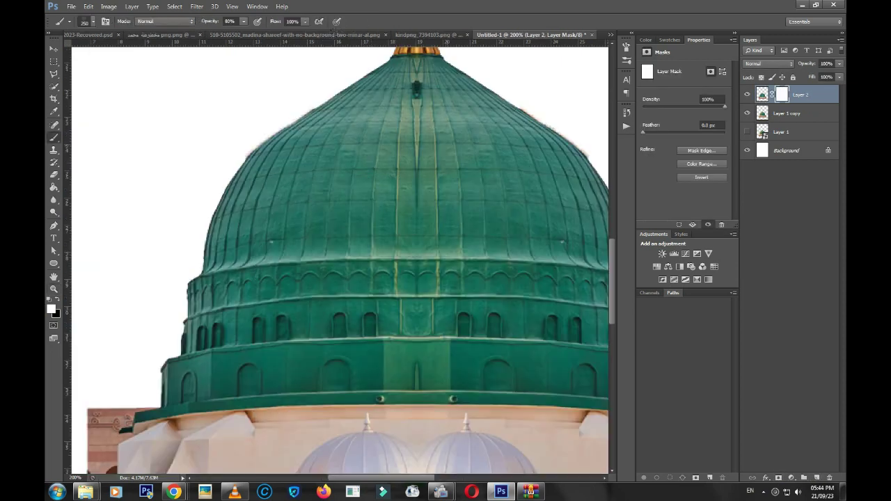
{"action": "right_click", "coordinate": [461, 220]}
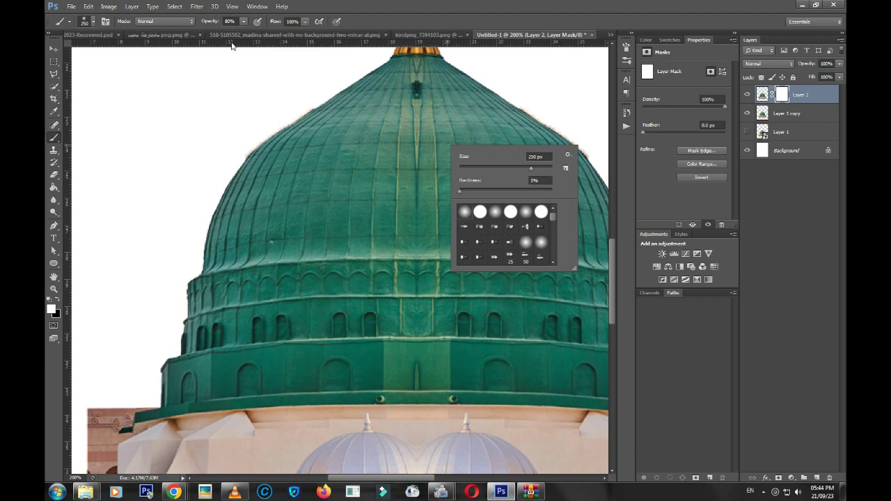
{"action": "left_click_drag", "start_coordinate": [207, 23], "coordinate": [190, 26]}
{"action": "left_click_drag", "start_coordinate": [410, 114], "coordinate": [353, 150]}
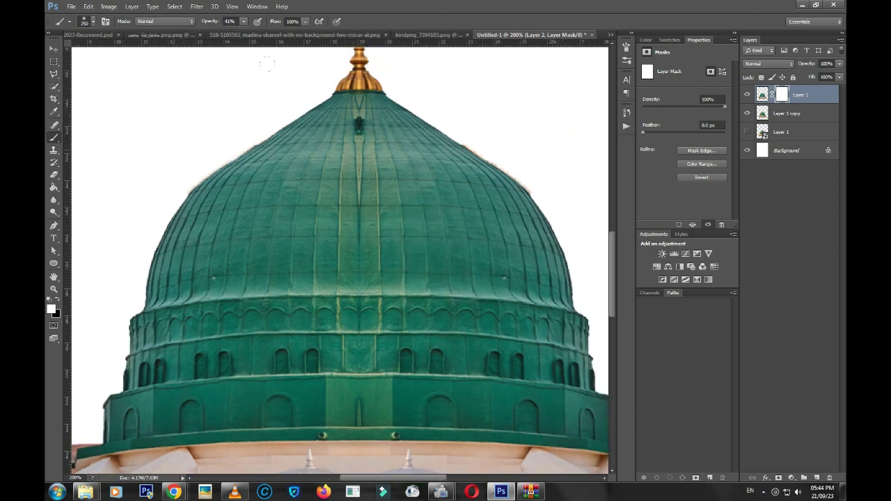
{"action": "key", "text": "bracketleft"}
{"action": "key", "text": "bracketleft"}
{"action": "key", "text": "bracketleft"}
Mask the edge around the finial base in black, then undo those strokes
{"action": "key", "text": "x"}
{"action": "left_click_drag", "start_coordinate": [366, 139], "coordinate": [360, 173]}
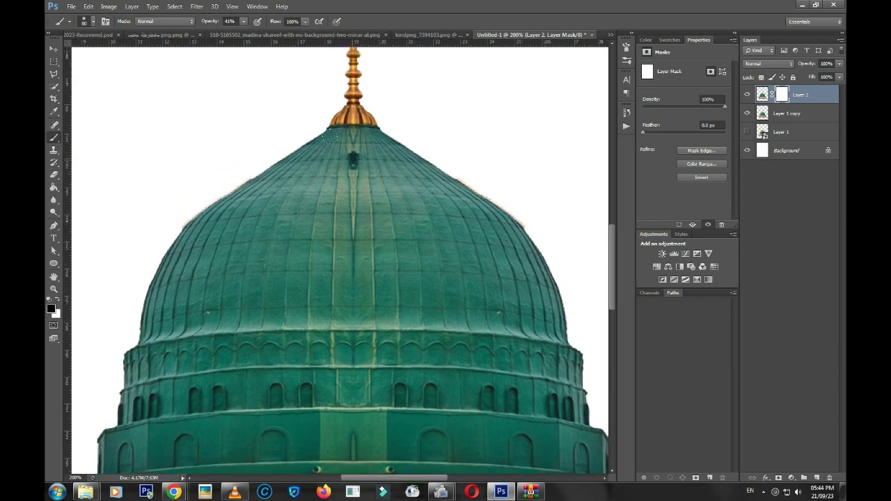
{"action": "key", "text": "bracketleft"}
{"action": "key", "text": "bracketleft"}
{"action": "key", "text": "bracketleft"}
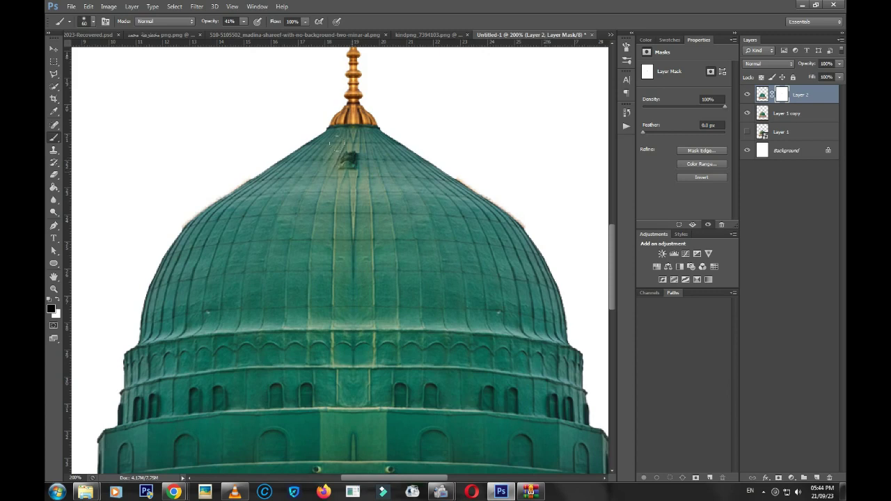
{"action": "scroll", "coordinate": [339, 142], "scroll_direction": "up", "scroll_amount": 2}
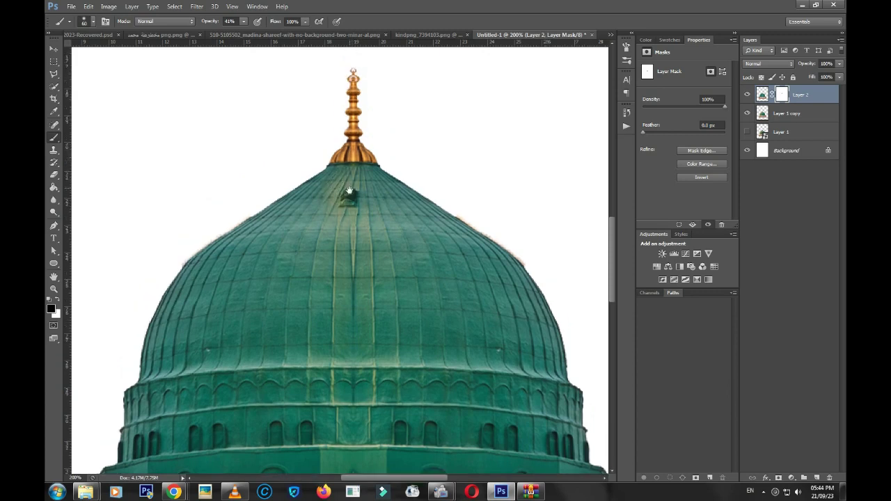
{"action": "left_click_drag", "start_coordinate": [341, 158], "coordinate": [332, 167]}
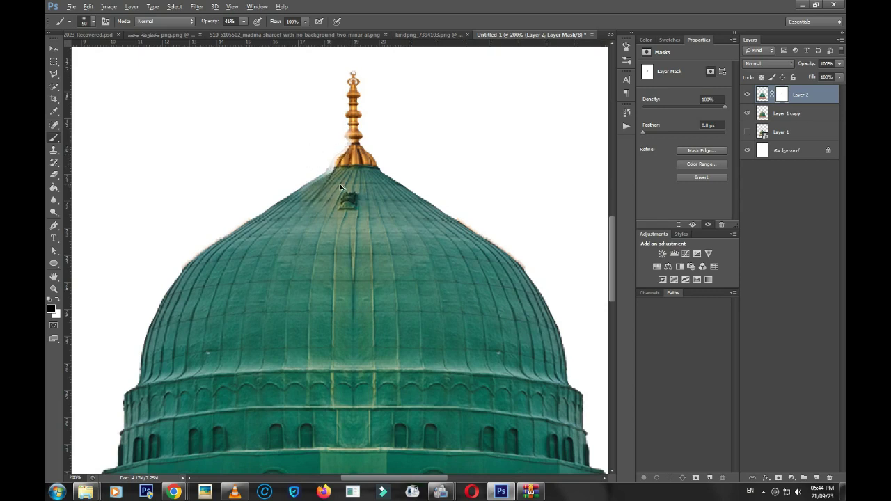
{"action": "key", "text": "ctrl+alt+z"}
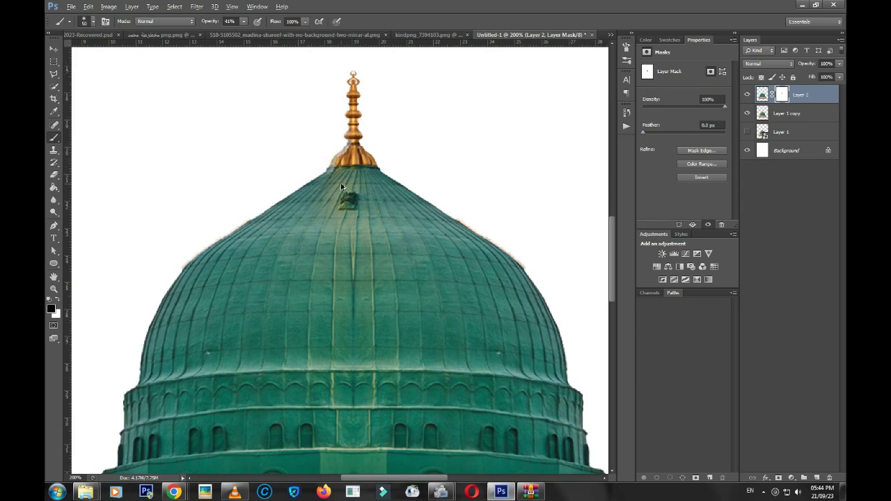
{"action": "key", "text": "ctrl+alt+z"}
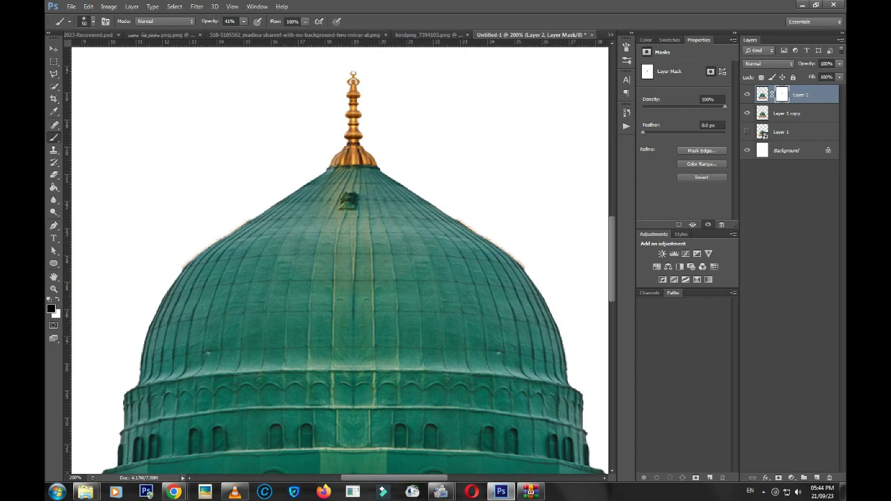
Paint over the pale vertical stripes on the dome's drum on the mask
{"action": "scroll", "coordinate": [326, 183], "scroll_direction": "down", "scroll_amount": 3}
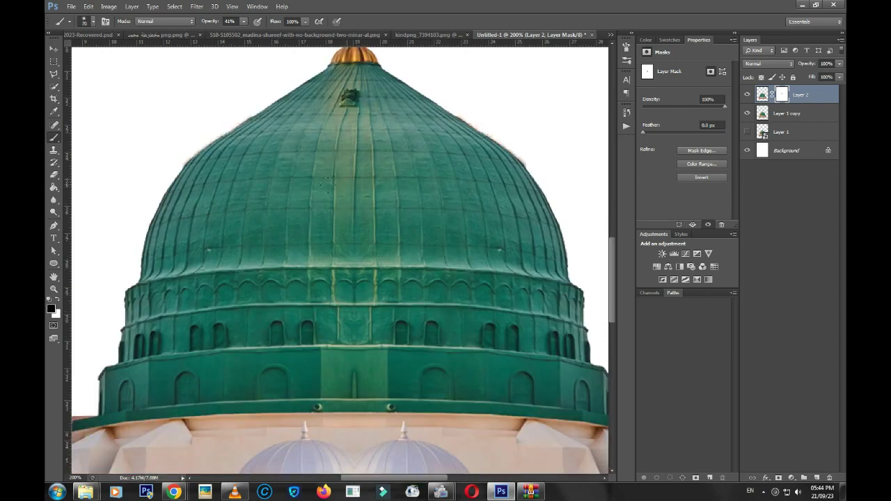
{"action": "mouse_move", "coordinate": [340, 275]}
{"action": "left_mouse_down"}
{"action": "mouse_move", "coordinate": [340, 341]}
{"action": "mouse_move", "coordinate": [320, 345]}
{"action": "left_mouse_up"}
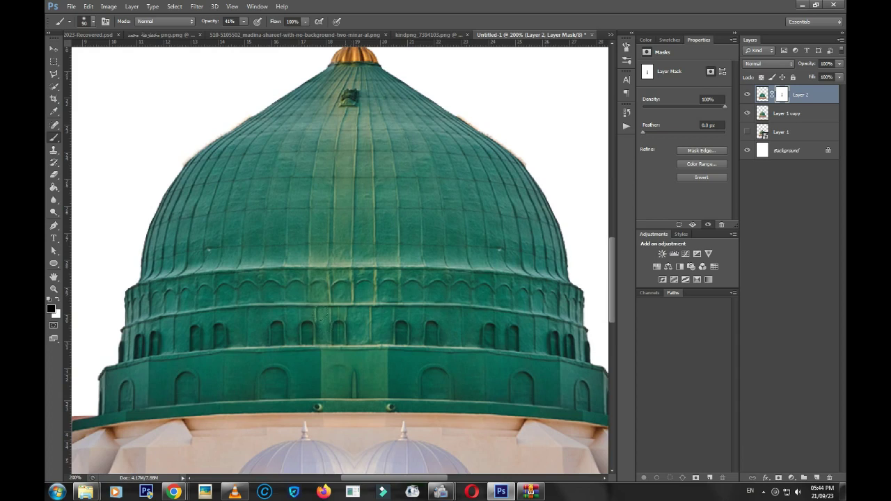
{"action": "scroll", "coordinate": [352, 378], "scroll_direction": "down", "scroll_amount": 1}
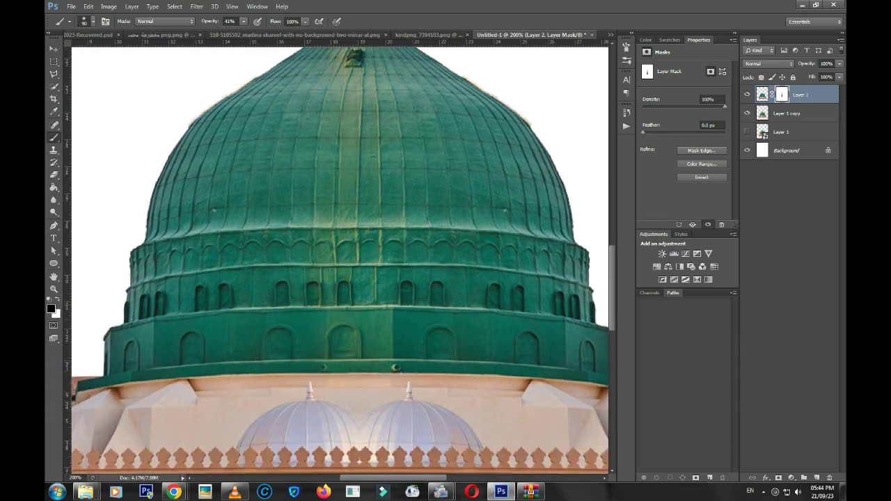
{"action": "mouse_move", "coordinate": [276, 271]}
{"action": "left_mouse_down"}
{"action": "mouse_move", "coordinate": [278, 337]}
{"action": "mouse_move", "coordinate": [276, 296]}
{"action": "mouse_move", "coordinate": [279, 306]}
{"action": "left_mouse_up"}
{"action": "key", "text": "x"}
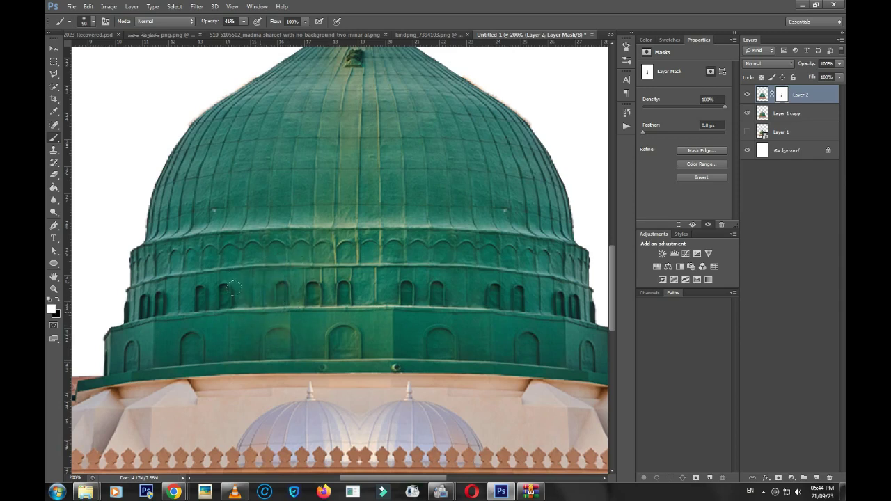
{"action": "scroll", "coordinate": [253, 300], "scroll_direction": "down", "scroll_amount": 1}
{"action": "scroll", "coordinate": [357, 239], "scroll_direction": "down", "scroll_amount": 2}
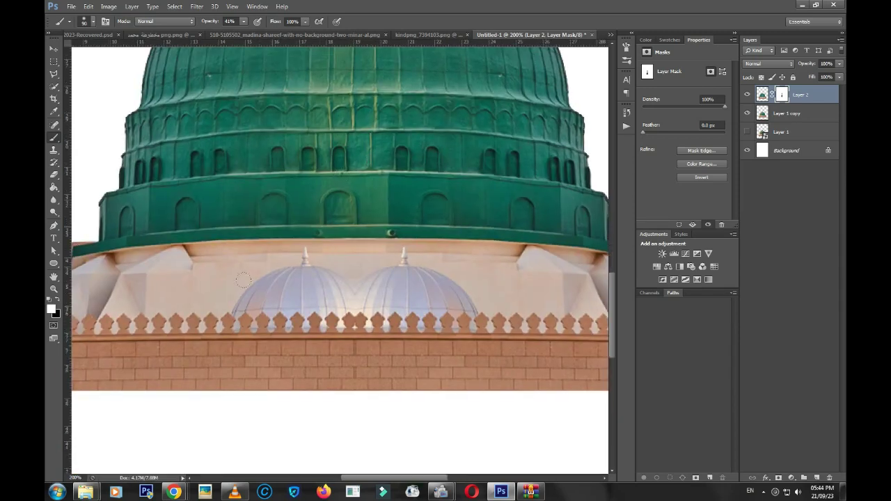
Review the dome top and drum, then reselect only Layer 2
{"action": "key", "text": "x"}
{"action": "key", "text": "z"}
{"action": "scroll", "coordinate": [376, 271], "scroll_direction": "up", "scroll_amount": 10}
{"action": "left_click_drag", "start_coordinate": [361, 285], "coordinate": [375, 146]}
{"action": "left_click_drag", "start_coordinate": [392, 285], "coordinate": [419, 183]}
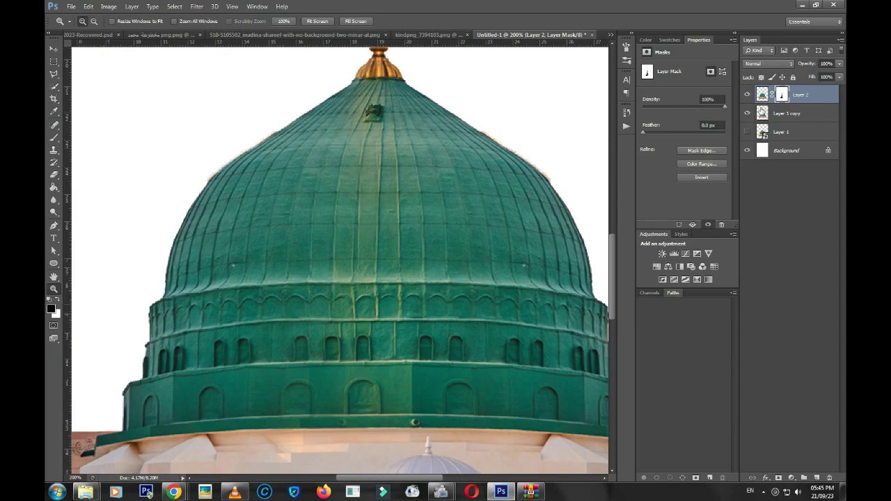
{"action": "left_click", "coordinate": [798, 118], "text": "ctrl"}
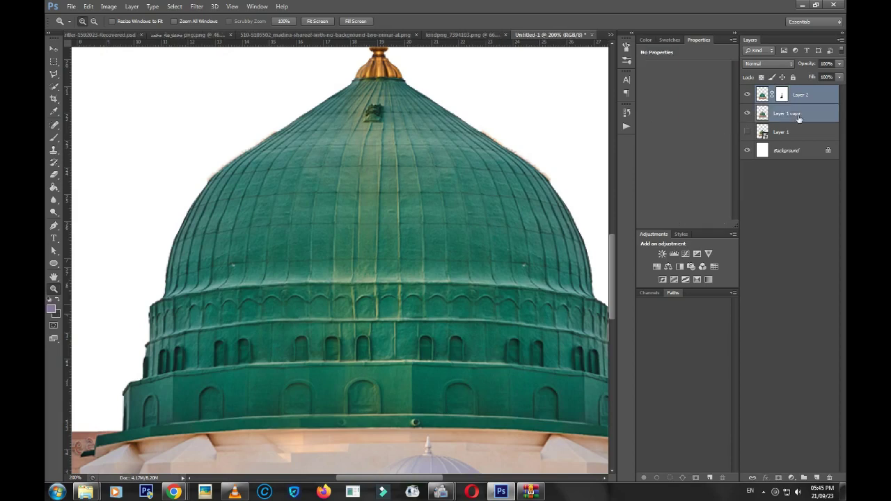
{"action": "left_click", "coordinate": [809, 99]}
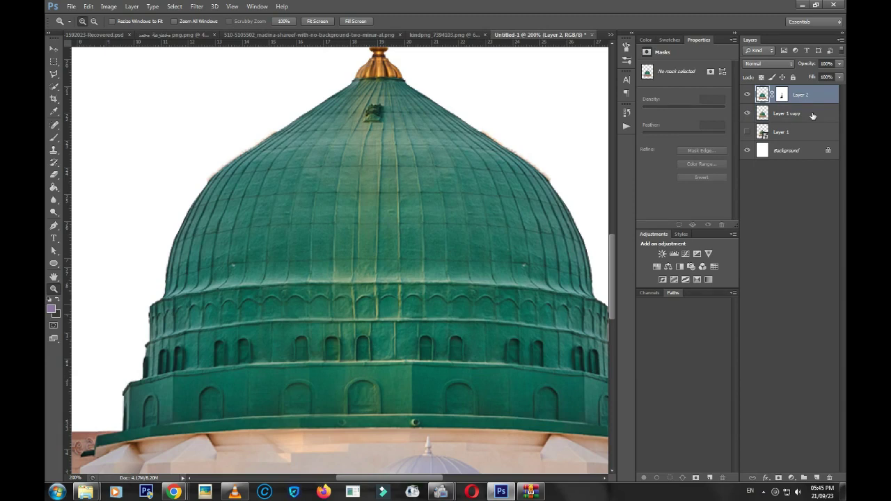
Merge Layer 2 with Layer 1 copy into a single layer
{"action": "left_click", "coordinate": [812, 115], "text": "ctrl"}
{"action": "key", "text": "ctrl+e"}
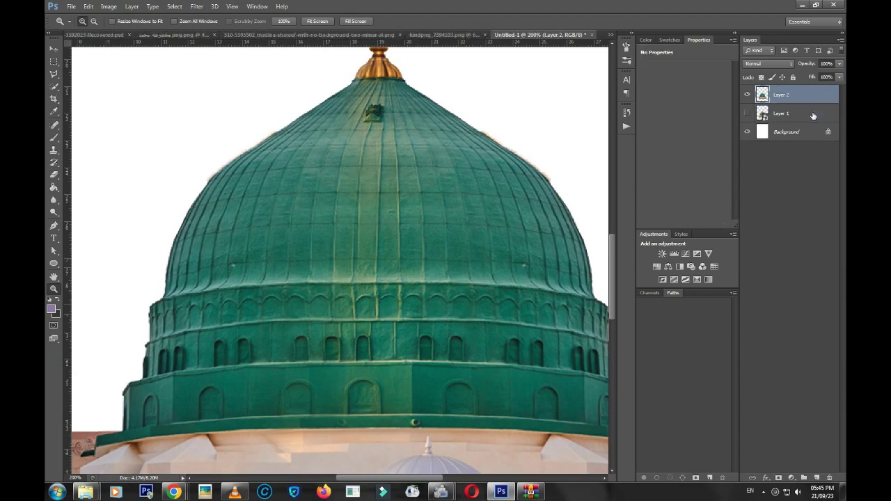
{"action": "key", "text": "v"}
{"action": "left_click_drag", "start_coordinate": [499, 143], "coordinate": [413, 208]}
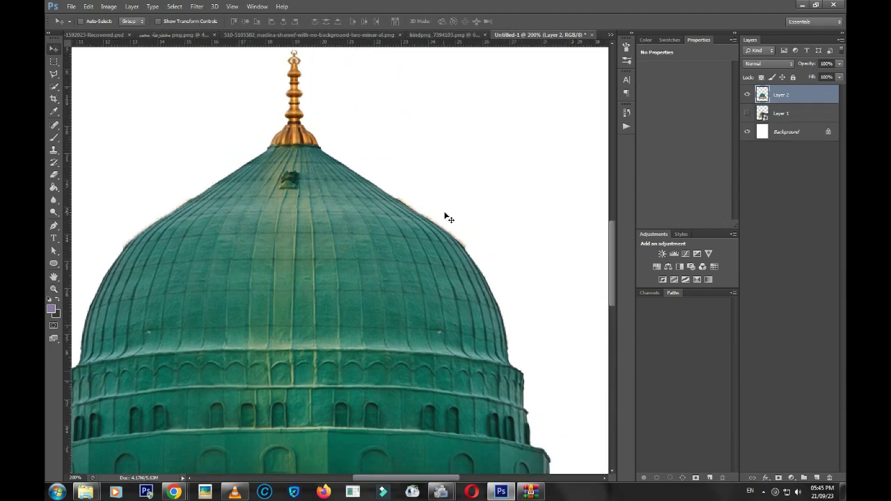
{"action": "scroll", "coordinate": [445, 216], "scroll_direction": "up", "scroll_amount": 1}
{"action": "scroll", "coordinate": [426, 201], "scroll_direction": "up", "scroll_amount": 1}
Erase the pinkish fringe along the dome's upper-right and upper-left edges
{"action": "key", "text": "e"}
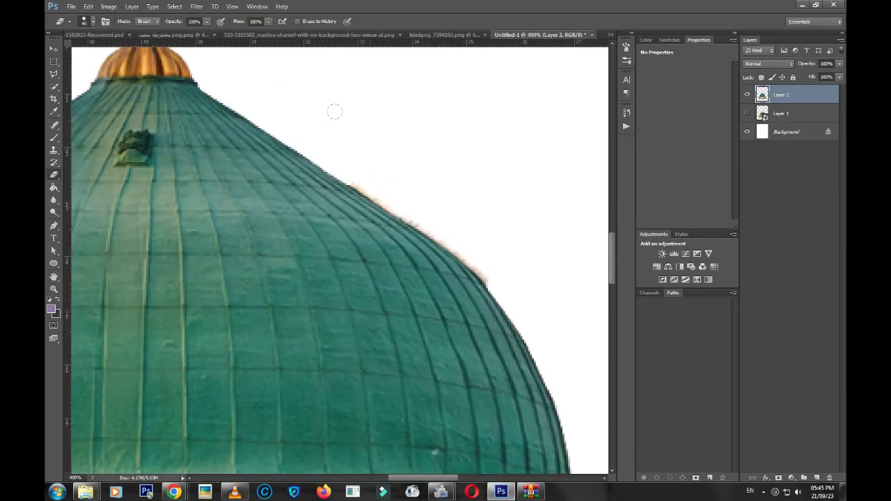
{"action": "left_click_drag", "start_coordinate": [348, 120], "coordinate": [494, 244]}
{"action": "key", "text": "ctrl+z"}
{"action": "left_click_drag", "start_coordinate": [385, 174], "coordinate": [480, 246]}
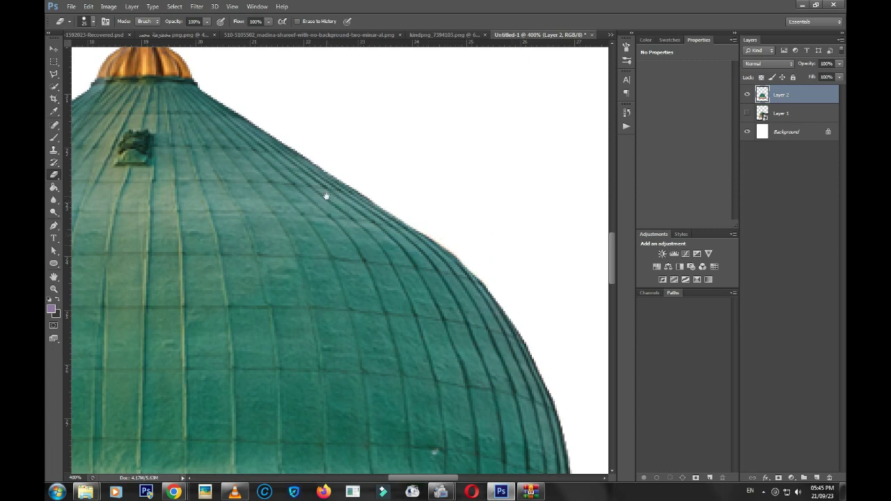
{"action": "mouse_move", "coordinate": [326, 196]}
{"action": "left_mouse_down"}
{"action": "mouse_move", "coordinate": [313, 215]}
{"action": "mouse_move", "coordinate": [417, 272]}
{"action": "left_mouse_up"}
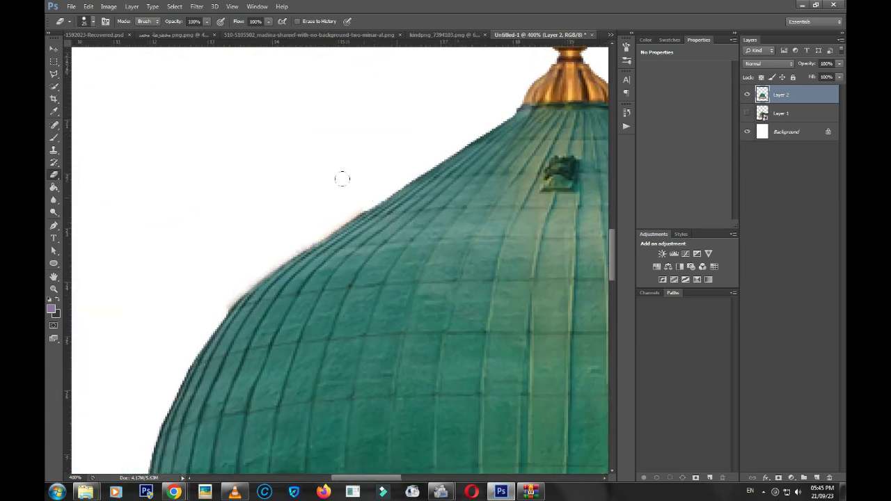
{"action": "mouse_move", "coordinate": [333, 178]}
{"action": "left_mouse_down"}
{"action": "mouse_move", "coordinate": [221, 251]}
{"action": "mouse_move", "coordinate": [203, 276]}
{"action": "left_mouse_up"}
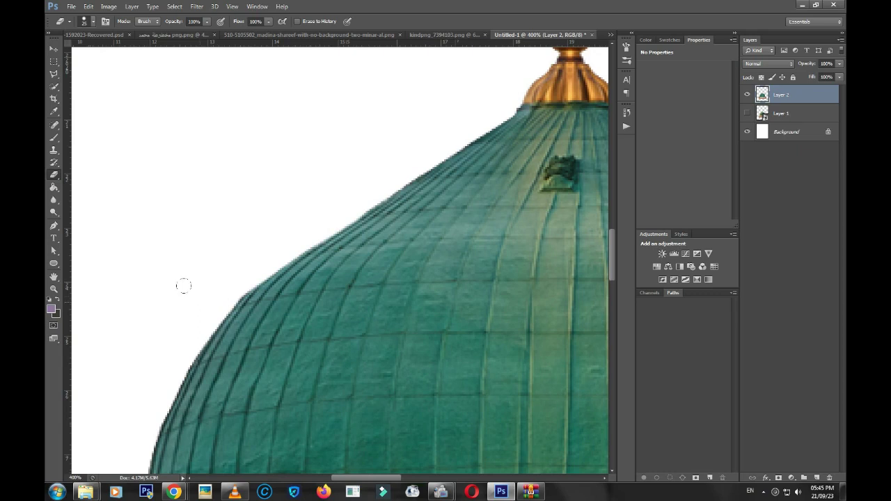
{"action": "key", "text": "z"}
{"action": "left_click", "coordinate": [244, 264], "text": "alt"}
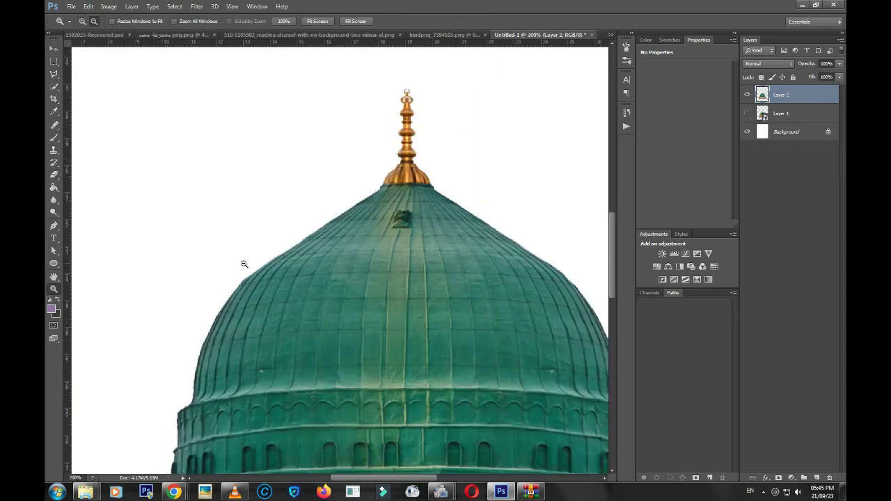
Undo an accidental Layer 2 copy and zoom out to 50% to see the whole page
{"action": "key", "text": "v"}
{"action": "key", "text": "ctrl+j"}
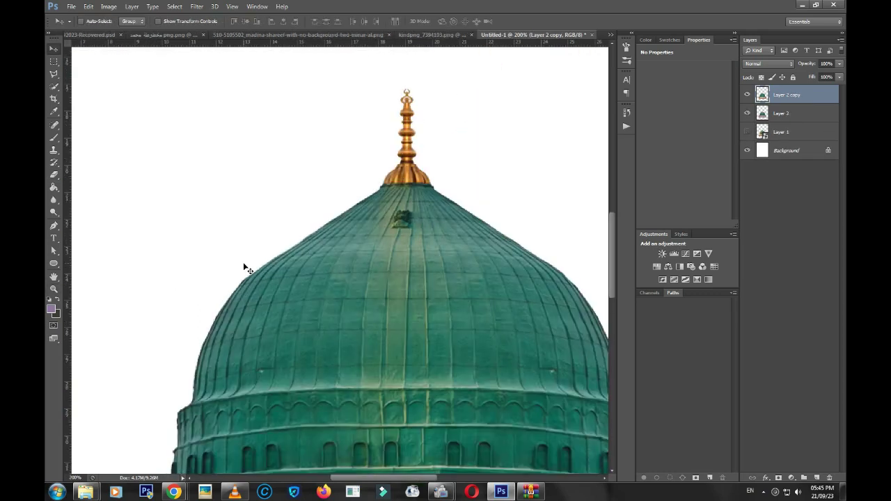
{"action": "key", "text": "ctrl+z"}
{"action": "key", "text": "z"}
{"action": "left_click", "coordinate": [369, 221], "text": "alt"}
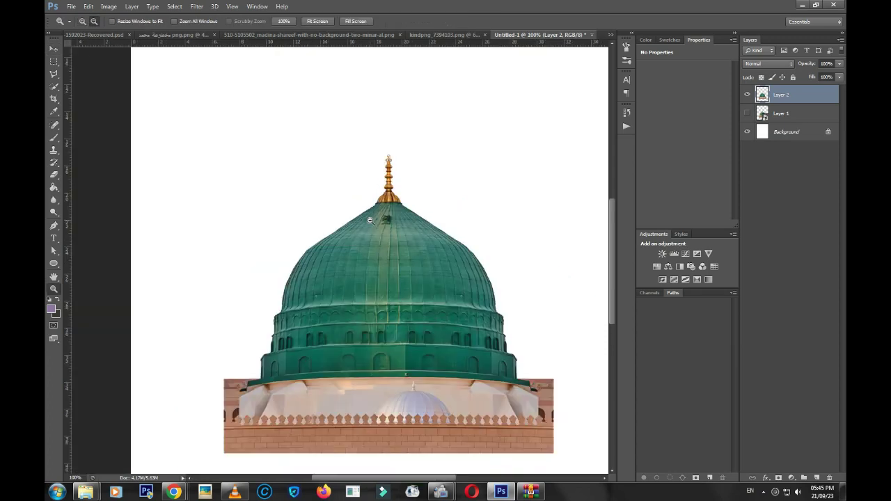
{"action": "left_click", "coordinate": [370, 221], "text": "alt"}
{"action": "key", "text": "v"}
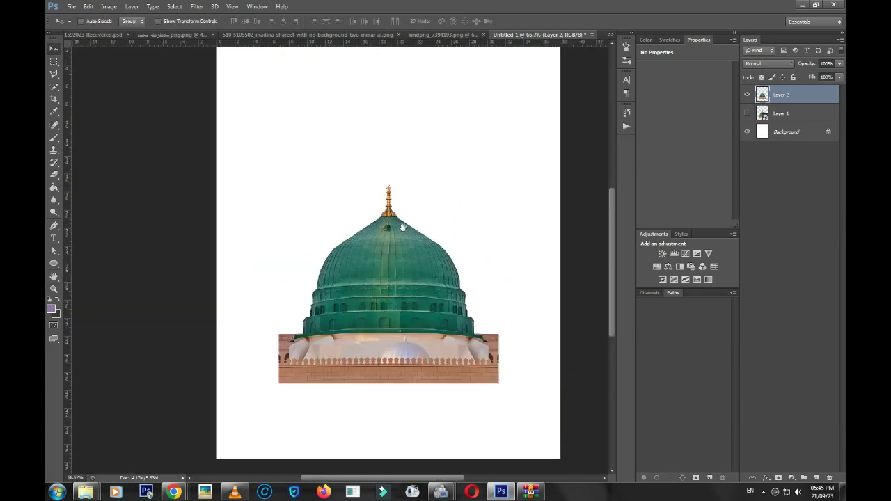
{"action": "mouse_move", "coordinate": [402, 227]}
{"action": "left_mouse_down"}
{"action": "mouse_move", "coordinate": [350, 246]}
{"action": "mouse_move", "coordinate": [350, 279]}
{"action": "left_mouse_up"}
{"action": "key", "text": "z"}
{"action": "left_click", "coordinate": [350, 280], "text": "alt"}
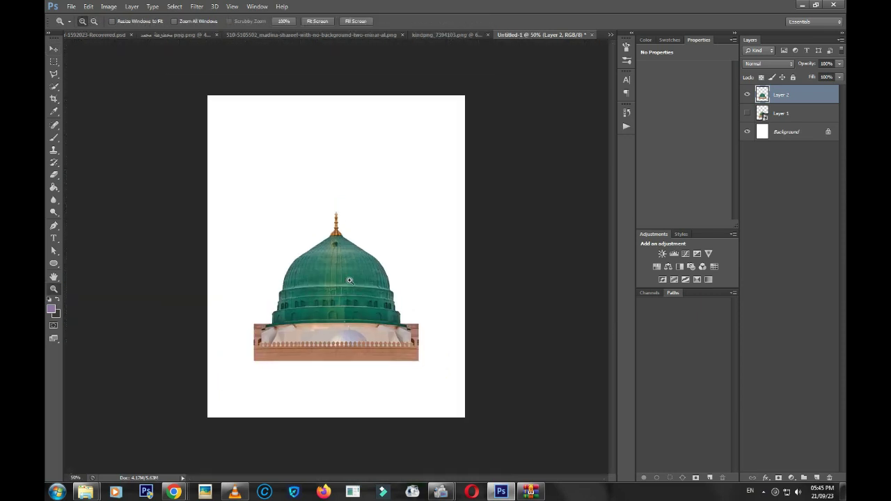
Select the background layer and start a Polygonal Lasso outline around the minarets
{"action": "key", "text": "v"}
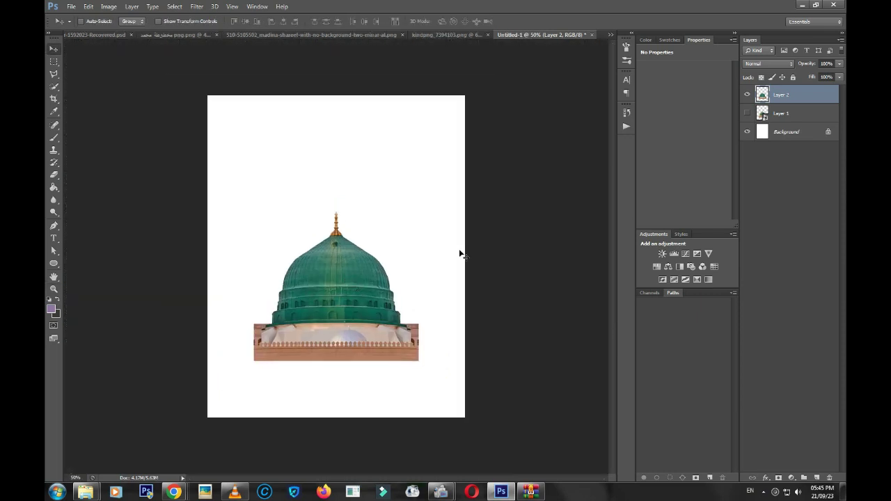
{"action": "left_click", "coordinate": [789, 134]}
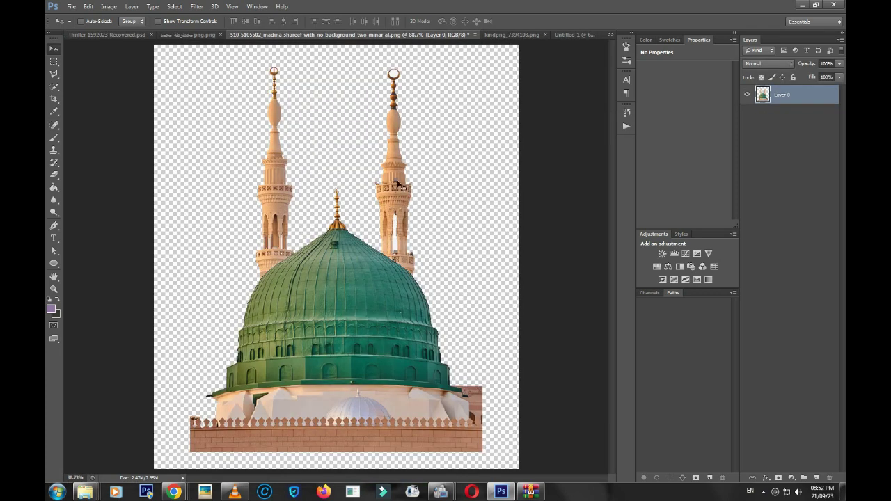
{"action": "left_click", "coordinate": [54, 73]}
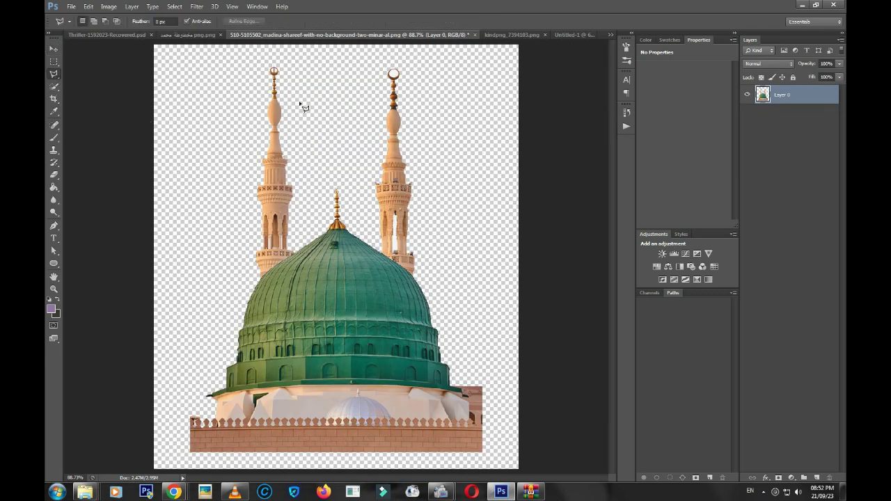
{"action": "left_click", "coordinate": [252, 78]}
{"action": "left_click", "coordinate": [270, 56]}
{"action": "left_click", "coordinate": [293, 70]}
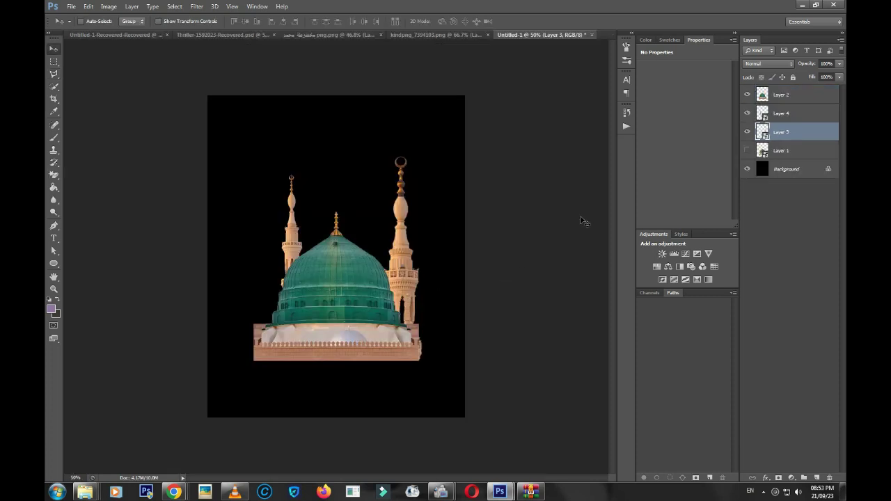
Bring the right minaret to the top, enlarge it, and move it to the right edge
{"action": "key", "text": "ctrl+shift+bracketright"}
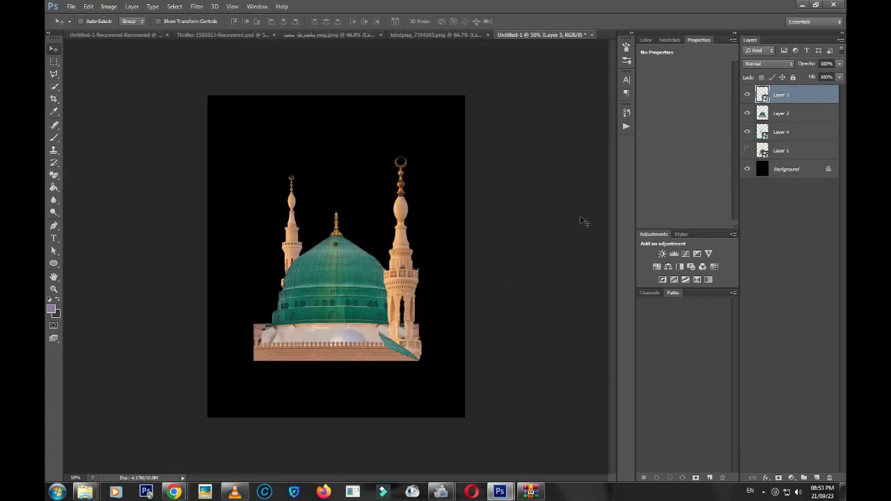
{"action": "key", "text": "ctrl+t"}
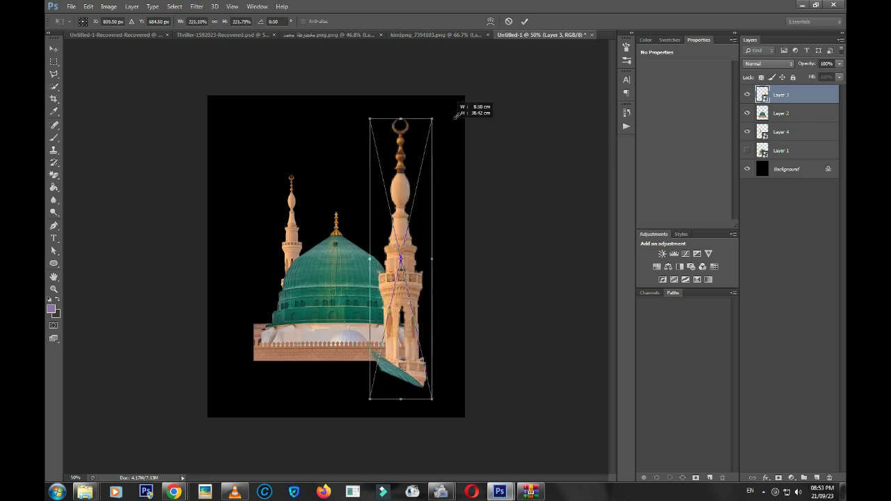
{"action": "left_click_drag", "start_coordinate": [422, 159], "coordinate": [436, 85]}
{"action": "key", "text": "Return"}
{"action": "mouse_move", "coordinate": [400, 157]}
{"action": "left_mouse_down"}
{"action": "mouse_move", "coordinate": [432, 217]}
{"action": "mouse_move", "coordinate": [473, 183]}
{"action": "left_mouse_up"}
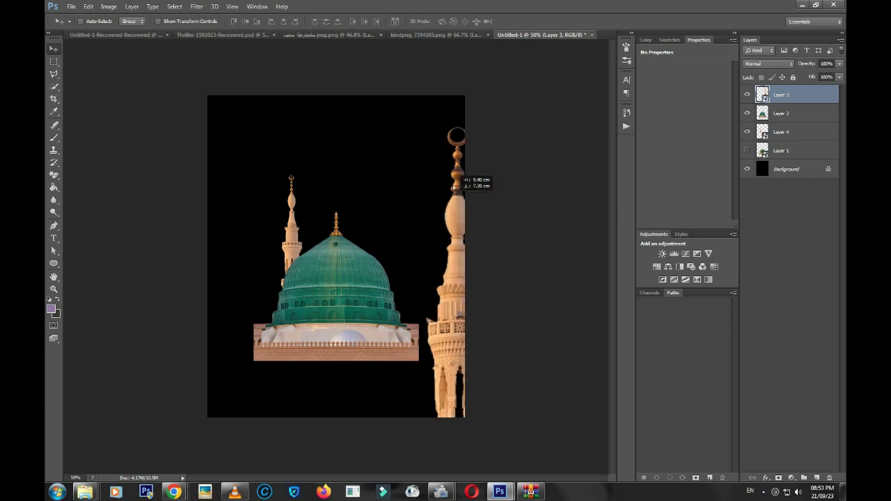
Enlarge the smaller minaret about 278% at the left edge, then duplicate both minaret layers
{"action": "left_click", "coordinate": [291, 229], "text": "ctrl"}
{"action": "key", "text": "ctrl+t"}
{"action": "left_click_drag", "start_coordinate": [303, 174], "coordinate": [263, 134]}
{"action": "key", "text": "Return"}
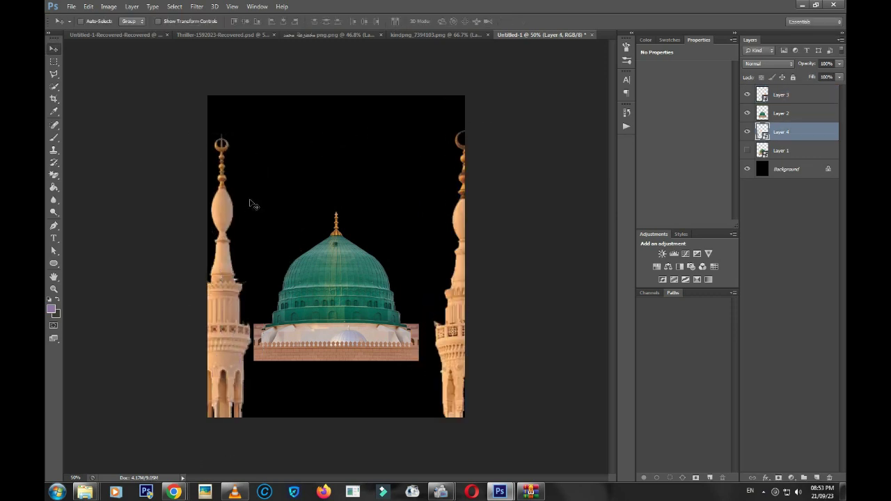
{"action": "left_click_drag", "start_coordinate": [250, 201], "coordinate": [242, 202]}
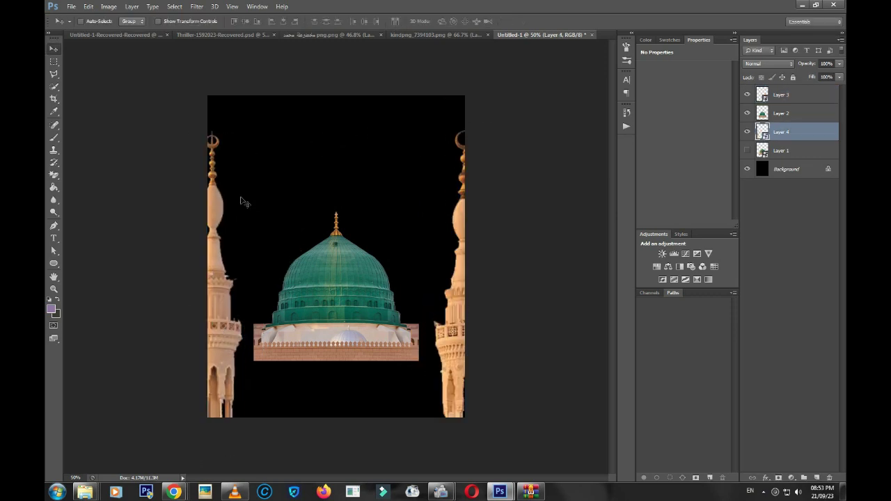
{"action": "key", "text": "ctrl+bracketright"}
{"action": "key", "text": "ctrl+bracketright"}
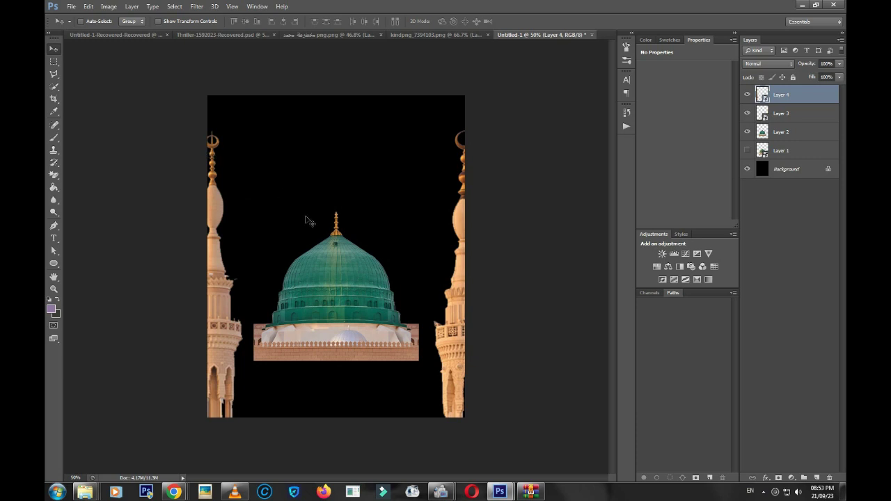
{"action": "left_click_drag", "start_coordinate": [307, 221], "coordinate": [310, 201]}
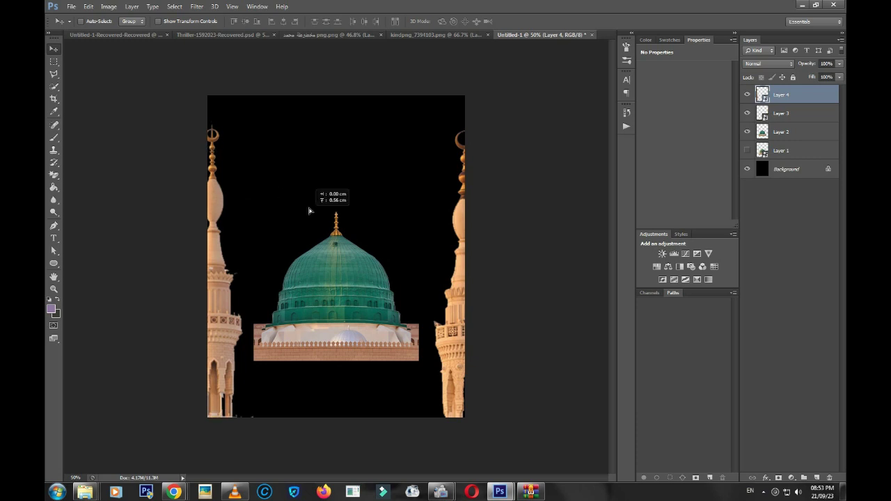
{"action": "left_click", "coordinate": [797, 115], "text": "shift"}
{"action": "key", "text": "ctrl+j"}
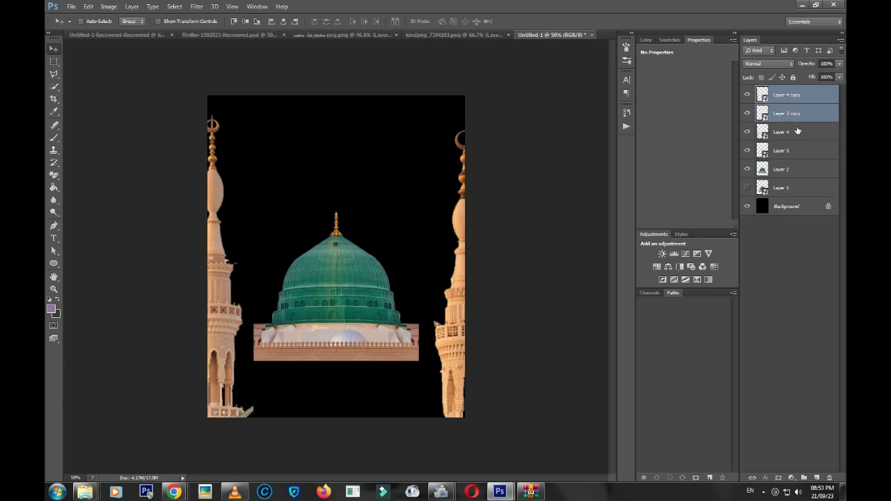
Put the minaret copies below the dome, scaled to 73% and flipped horizontally, beside the dome
{"action": "left_click_drag", "start_coordinate": [797, 115], "coordinate": [793, 179]}
{"action": "key", "text": "ctrl+t"}
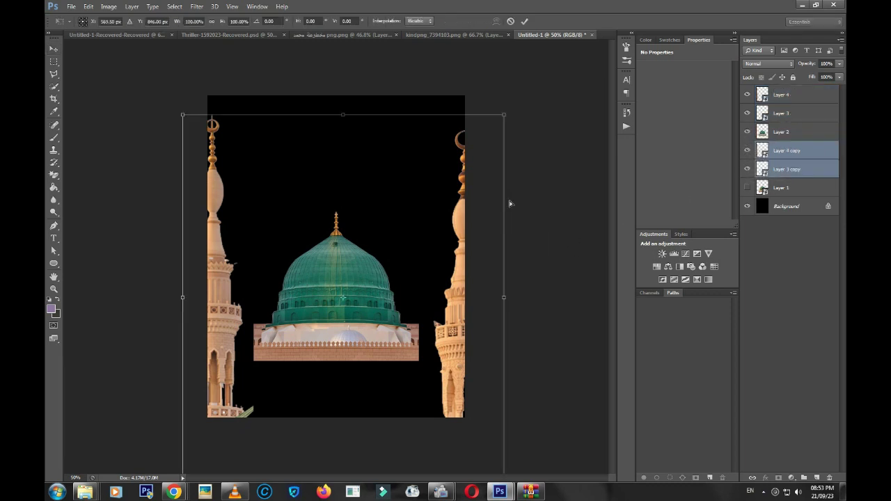
{"action": "left_click_drag", "start_coordinate": [503, 114], "coordinate": [460, 163]}
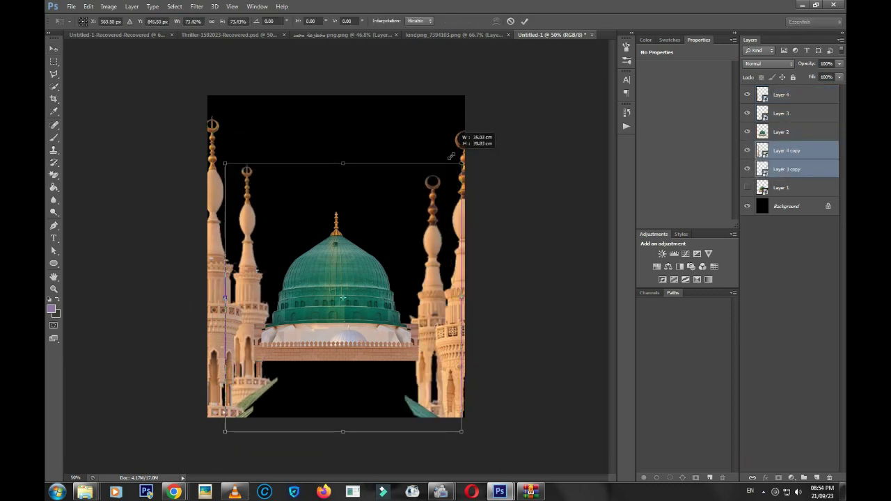
{"action": "right_click", "coordinate": [407, 241]}
{"action": "left_click", "coordinate": [427, 378]}
{"action": "key", "text": "Return"}
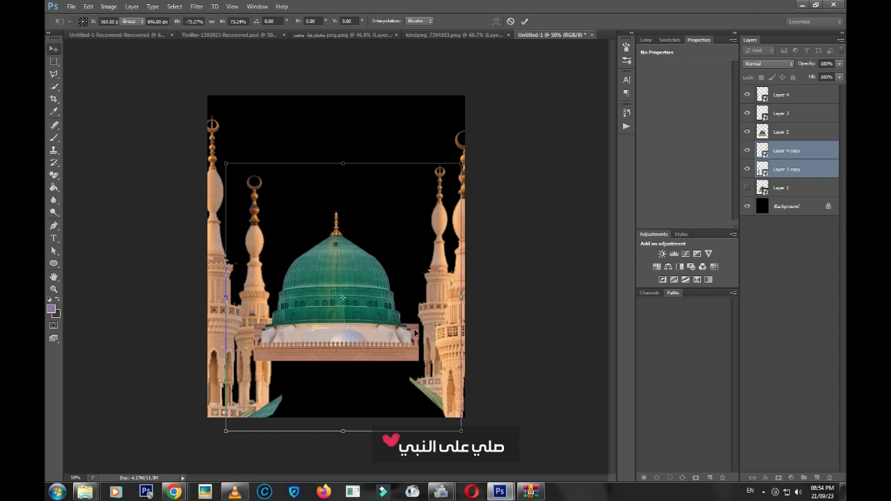
{"action": "left_click_drag", "start_coordinate": [430, 326], "coordinate": [395, 294]}
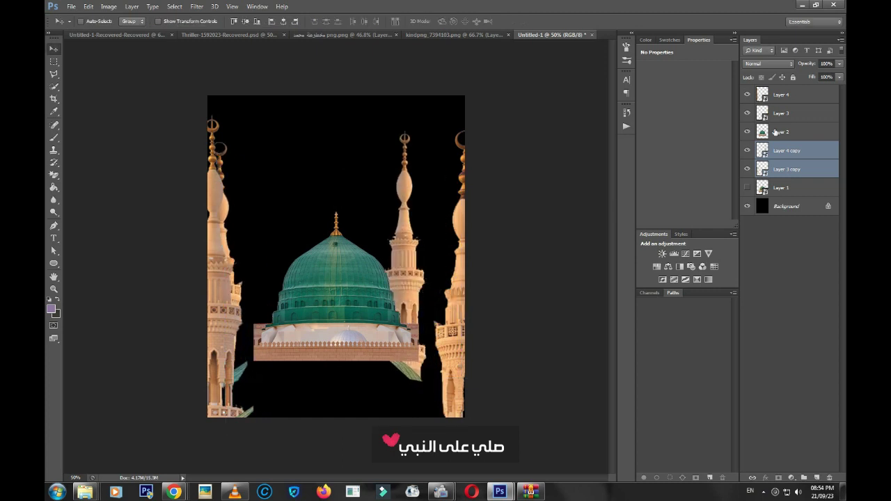
{"action": "left_click", "coordinate": [794, 154]}
{"action": "left_click", "coordinate": [786, 169]}
{"action": "mouse_move", "coordinate": [431, 198]}
{"action": "left_mouse_down"}
{"action": "mouse_move", "coordinate": [463, 193]}
{"action": "mouse_move", "coordinate": [461, 185]}
{"action": "left_mouse_up"}
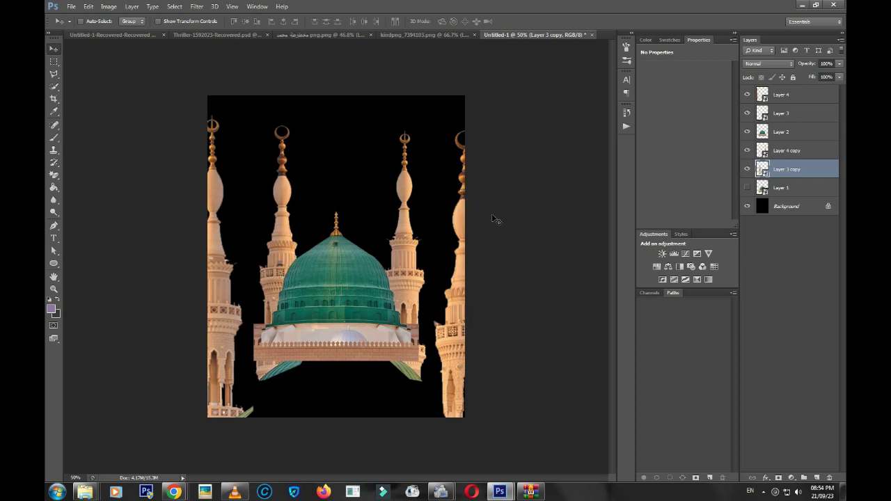
Merge the outer minaret layers, Layer 3 and Layer 4, into one layer
{"action": "key", "text": "ctrl+shift+alt+n"}
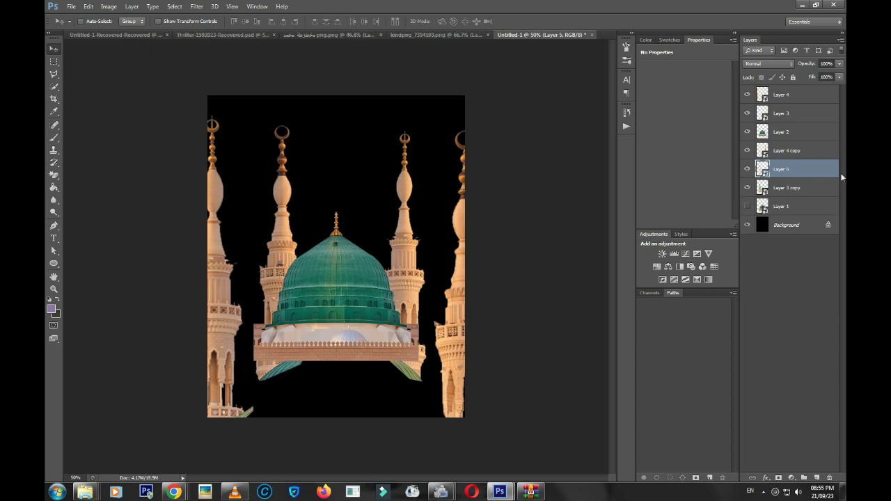
{"action": "left_click", "coordinate": [804, 114]}
{"action": "left_click", "coordinate": [800, 98], "text": "shift"}
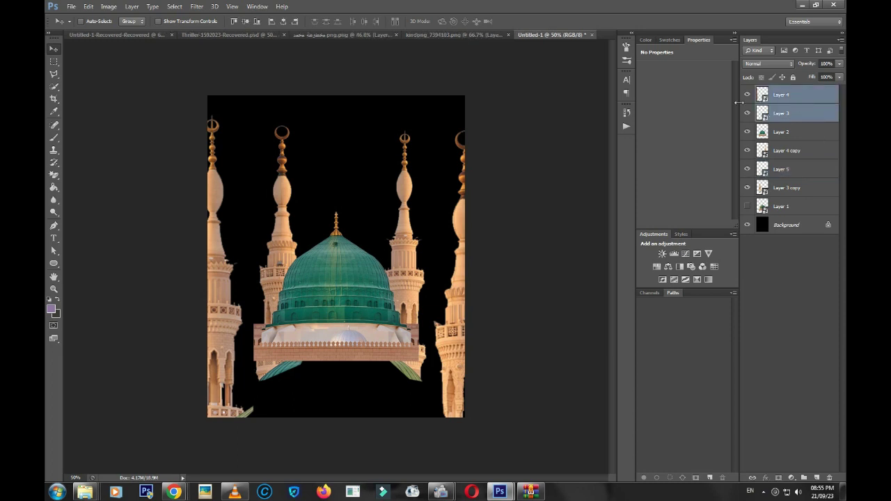
{"action": "key", "text": "ctrl+e"}
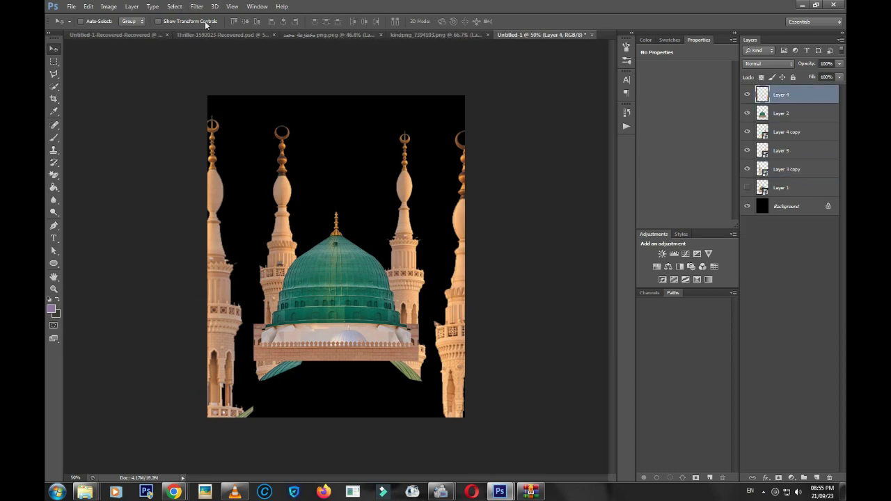
Apply a 4.0-pixel Gaussian Blur to the merged outer minarets
{"action": "left_click", "coordinate": [197, 7]}
{"action": "left_click", "coordinate": [196, 6]}
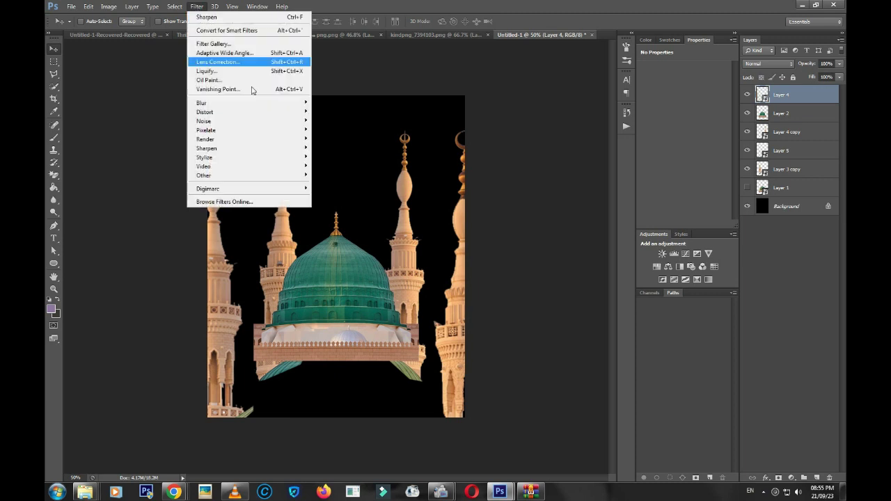
{"action": "left_click", "coordinate": [362, 179]}
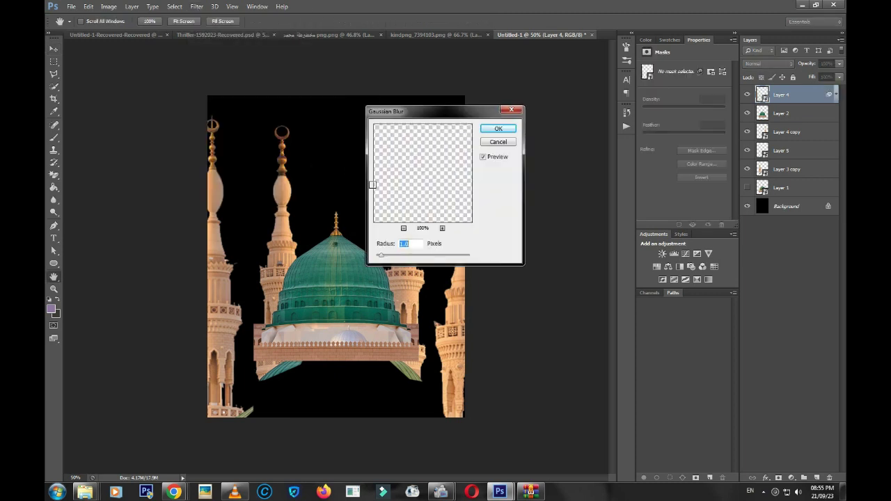
{"action": "left_click_drag", "start_coordinate": [381, 255], "coordinate": [396, 255]}
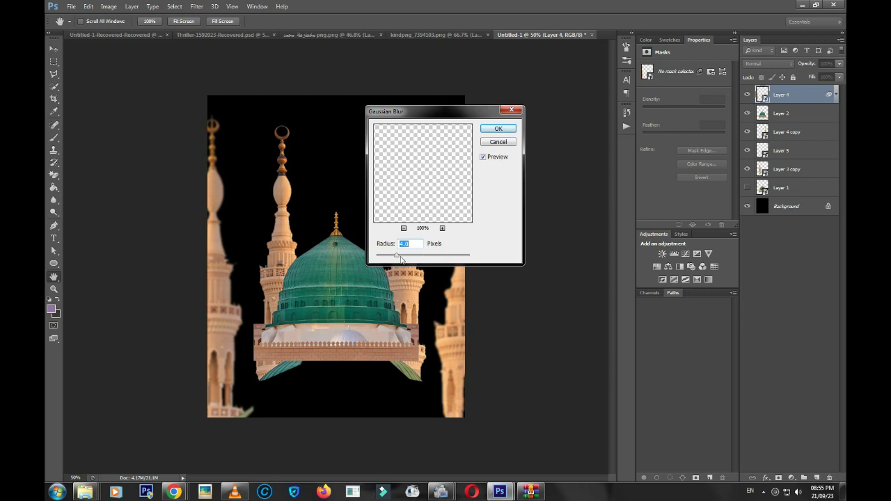
{"action": "left_click", "coordinate": [498, 130]}
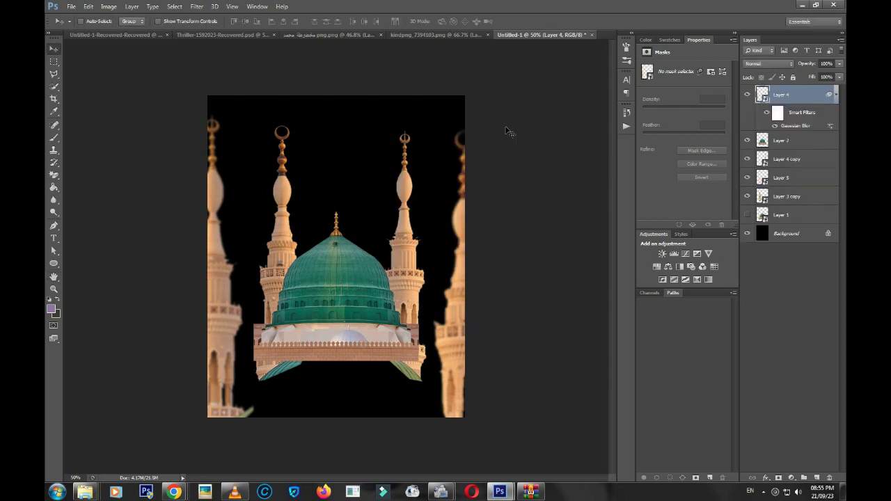
{"action": "left_click", "coordinate": [799, 141]}
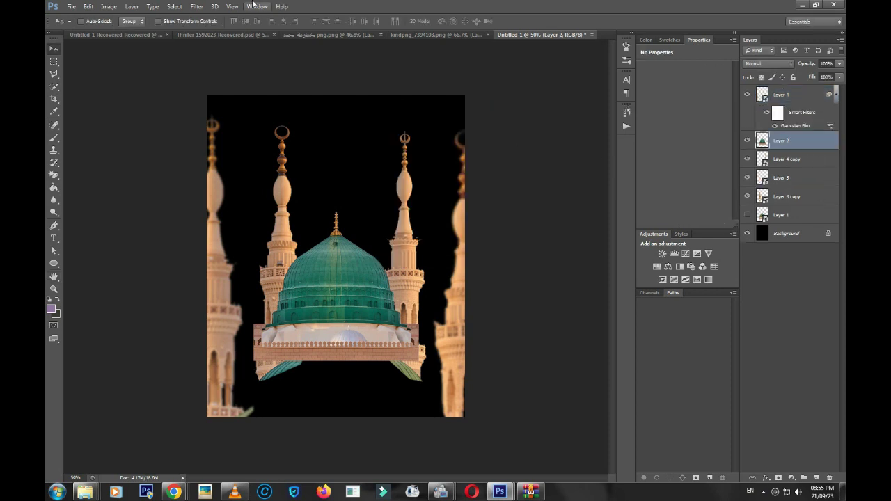
Convert the dome layer for smart filters and scale the green dome up
{"action": "left_click", "coordinate": [197, 6]}
{"action": "left_click", "coordinate": [199, 30]}
{"action": "key", "text": "ctrl+t"}
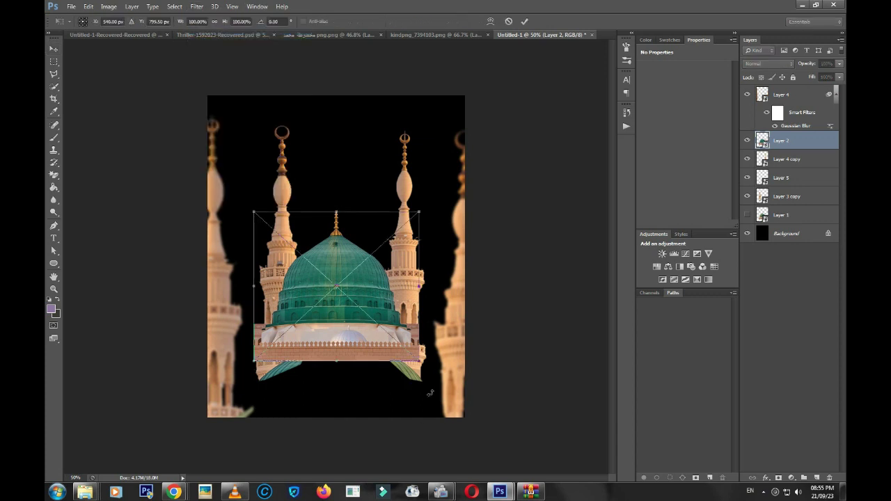
{"action": "left_click_drag", "start_coordinate": [417, 362], "coordinate": [425, 368]}
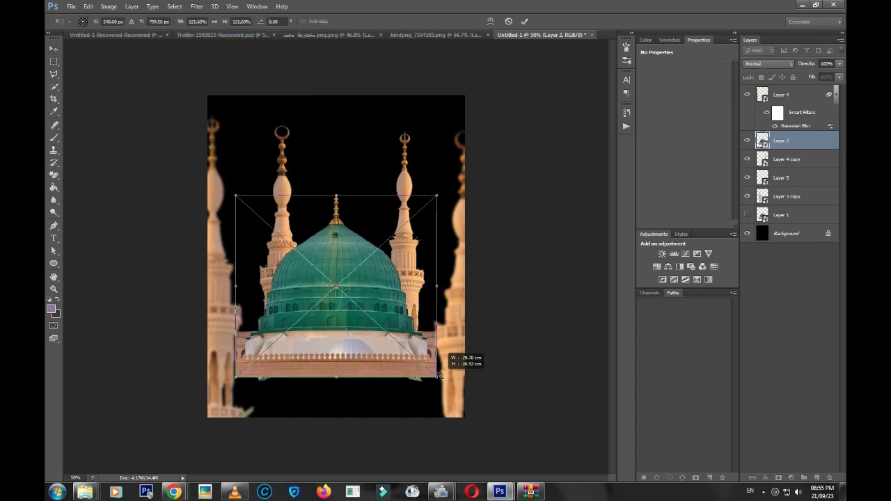
{"action": "key", "text": "Return"}
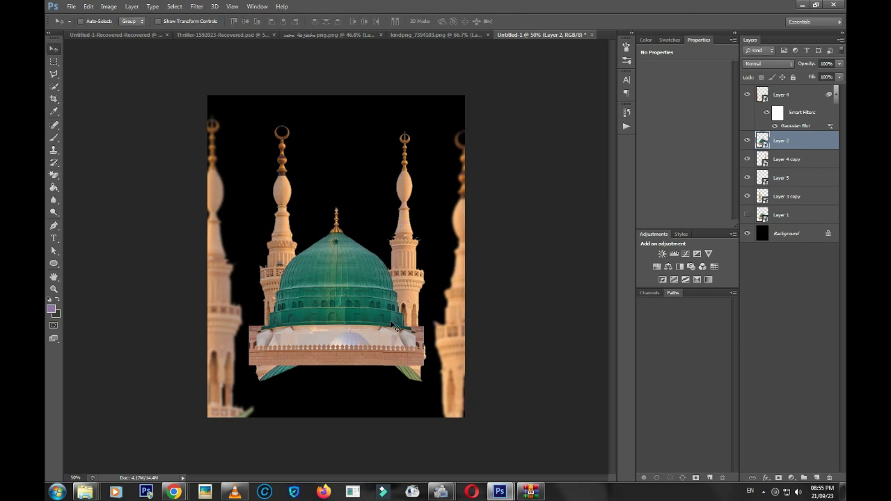
Lower the dome to the canvas bottom and move the left inner minaret down-left
{"action": "left_click_drag", "start_coordinate": [391, 317], "coordinate": [392, 367]}
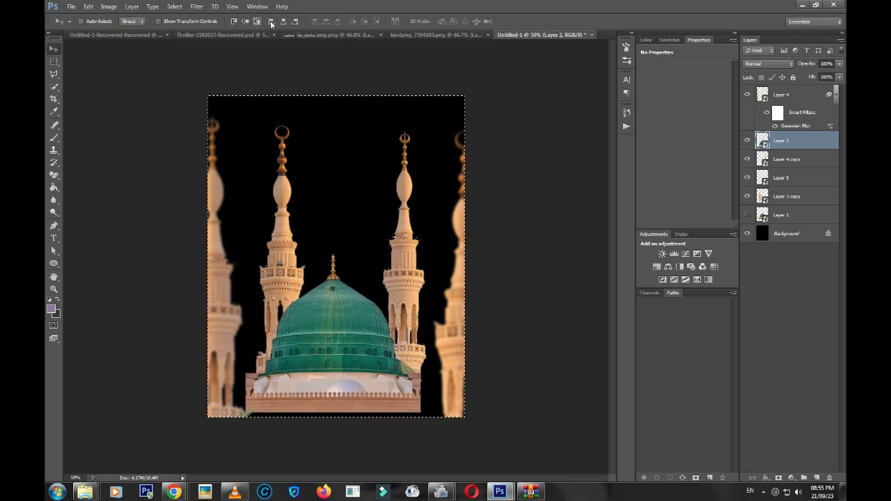
{"action": "left_click_drag", "start_coordinate": [360, 271], "coordinate": [357, 280]}
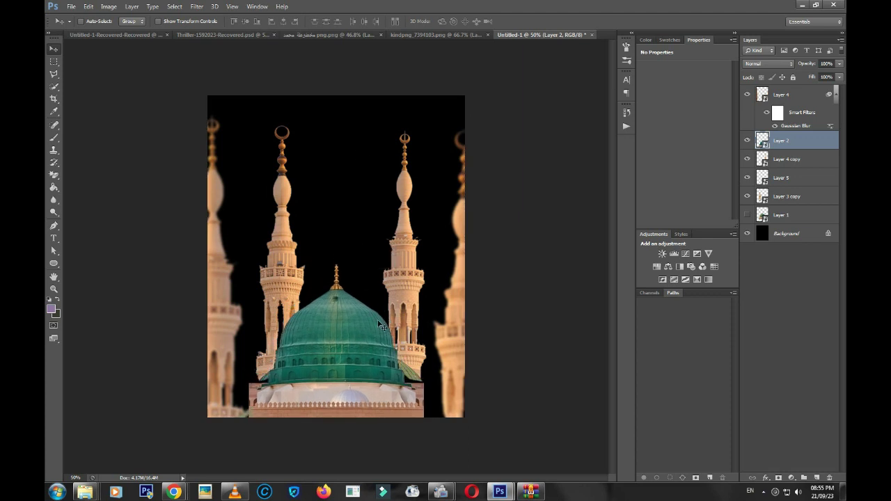
{"action": "left_click", "coordinate": [786, 197]}
{"action": "left_click_drag", "start_coordinate": [430, 136], "coordinate": [398, 197]}
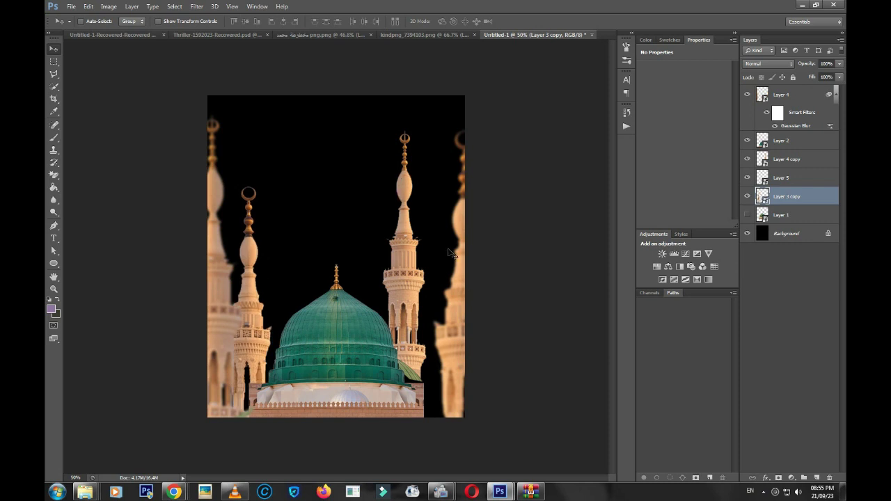
Blur the inner left minaret with a 2.5-pixel Gaussian Blur and nudge it into place
{"action": "key", "text": "ctrl+alt+f"}
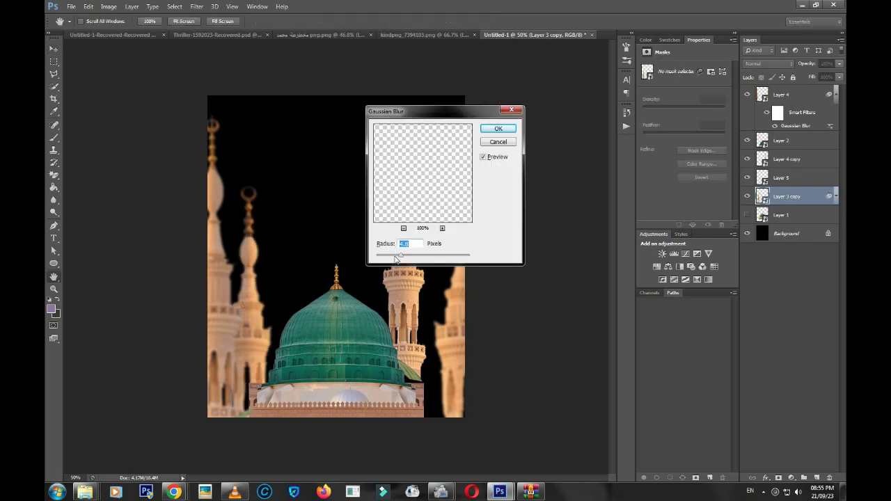
{"action": "left_click_drag", "start_coordinate": [396, 259], "coordinate": [388, 256]}
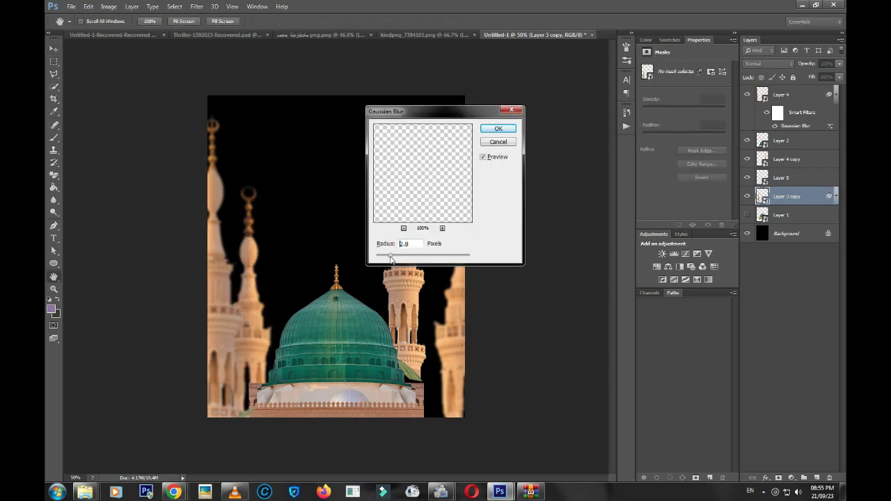
{"action": "left_click", "coordinate": [499, 129]}
{"action": "left_click_drag", "start_coordinate": [348, 185], "coordinate": [363, 190]}
Shrink the inner left minaret slightly and lower the inner right minaret behind the dome
{"action": "key", "text": "ctrl+t"}
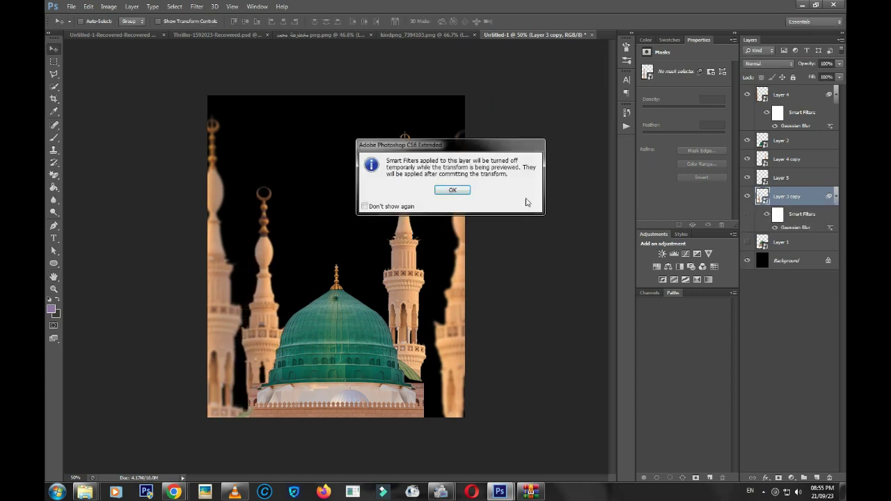
{"action": "left_click", "coordinate": [461, 191]}
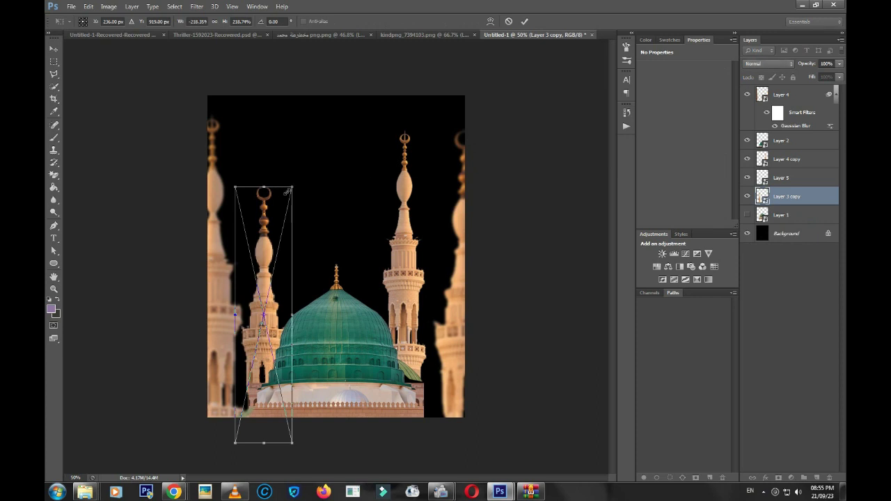
{"action": "left_click_drag", "start_coordinate": [286, 191], "coordinate": [284, 207]}
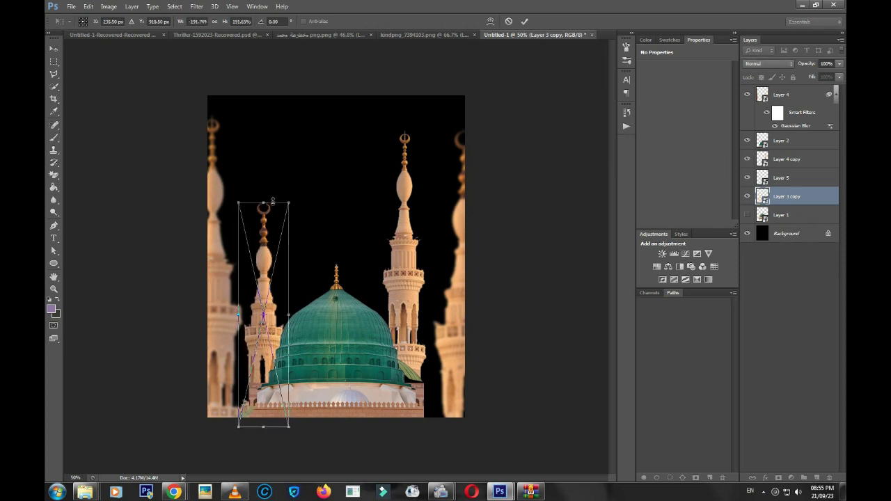
{"action": "key", "text": "Return"}
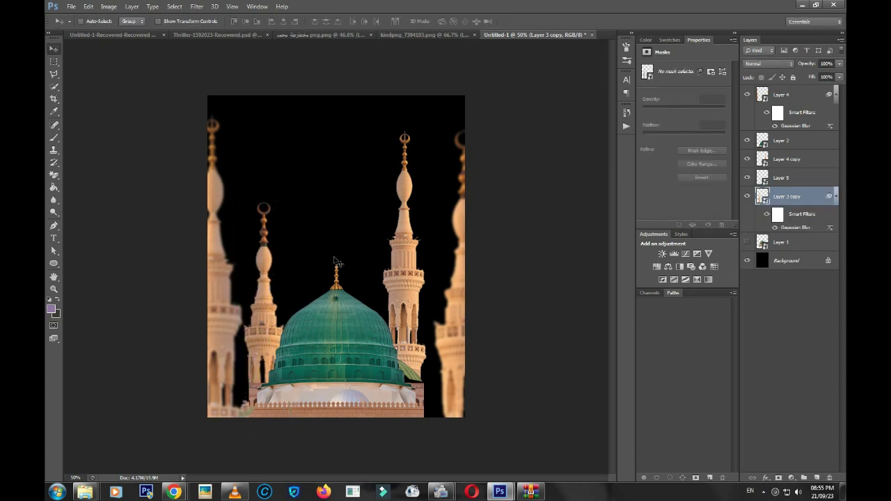
{"action": "left_click_drag", "start_coordinate": [334, 261], "coordinate": [334, 266]}
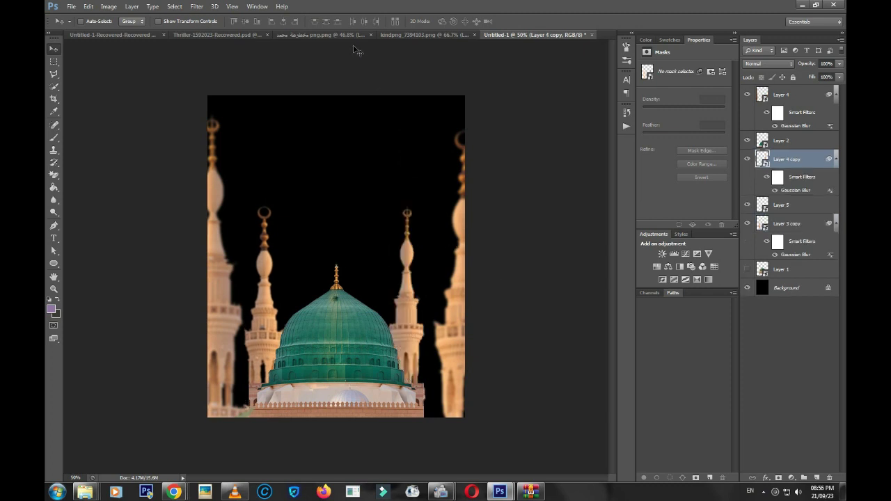
Drag the middle-right calligraphy from its PNG into Untitled-1, then select the whole canvas
{"action": "left_click", "coordinate": [319, 36]}
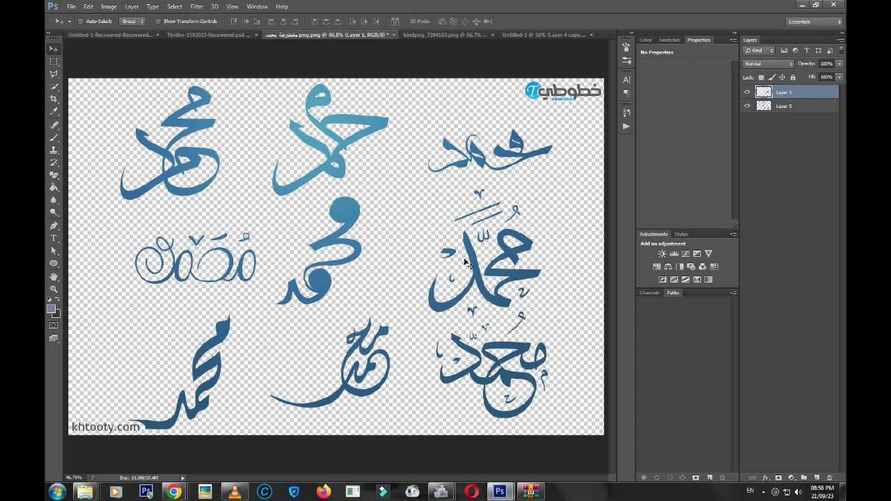
{"action": "mouse_move", "coordinate": [466, 263]}
{"action": "left_mouse_down"}
{"action": "mouse_move", "coordinate": [470, 45]}
{"action": "mouse_move", "coordinate": [520, 39]}
{"action": "mouse_move", "coordinate": [337, 236]}
{"action": "left_mouse_up"}
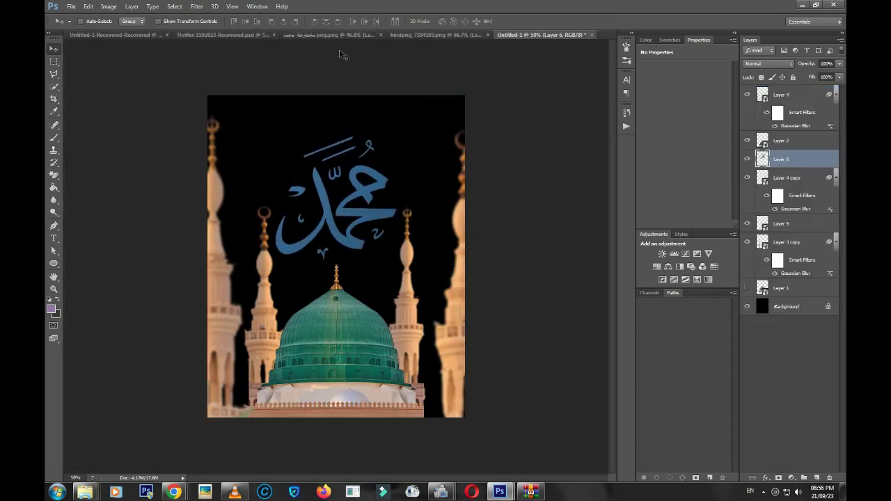
{"action": "key", "text": "ctrl+a"}
{"action": "key", "text": "ctrl+d"}
{"action": "key", "text": "ctrl+a"}
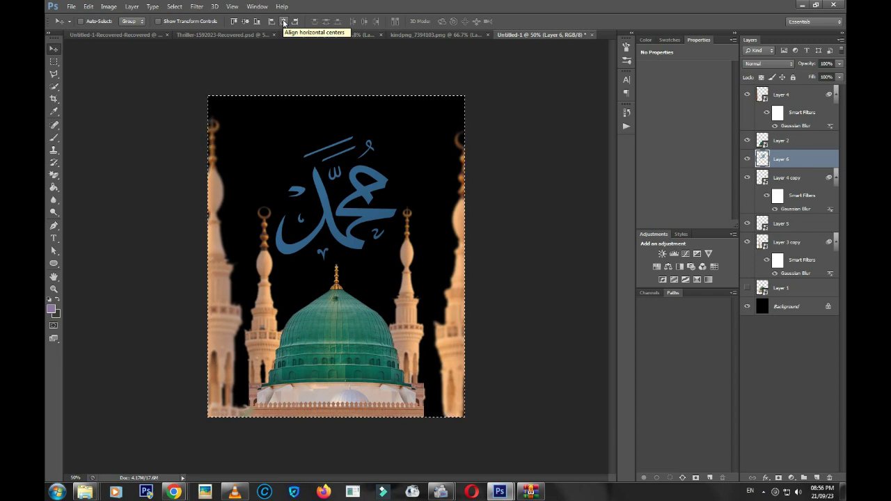
Align the calligraphy to the canvas's horizontal and vertical centres
{"action": "left_click", "coordinate": [284, 21]}
{"action": "key", "text": "ctrl+d"}
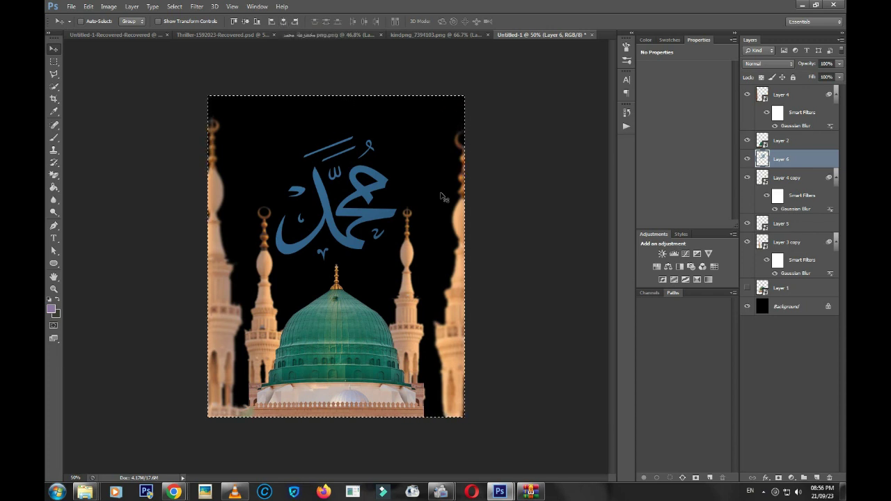
{"action": "left_click_drag", "start_coordinate": [398, 203], "coordinate": [317, 161]}
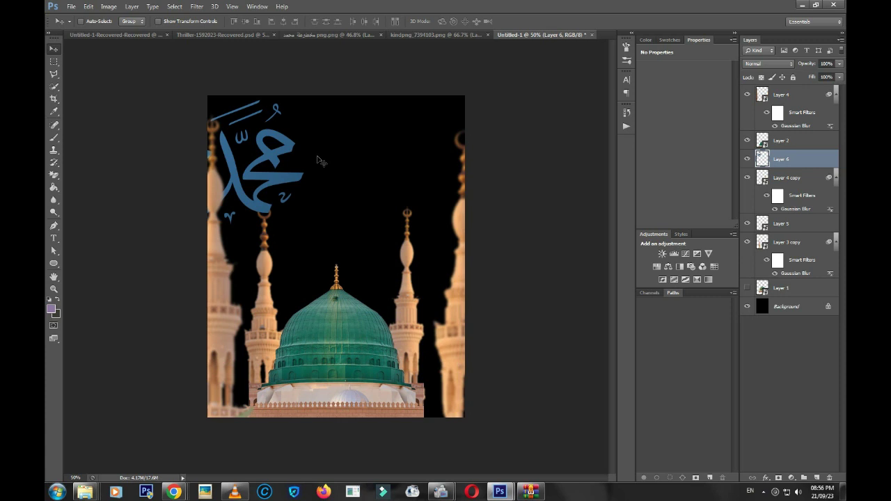
{"action": "key", "text": "ctrl+a"}
{"action": "left_click", "coordinate": [283, 21]}
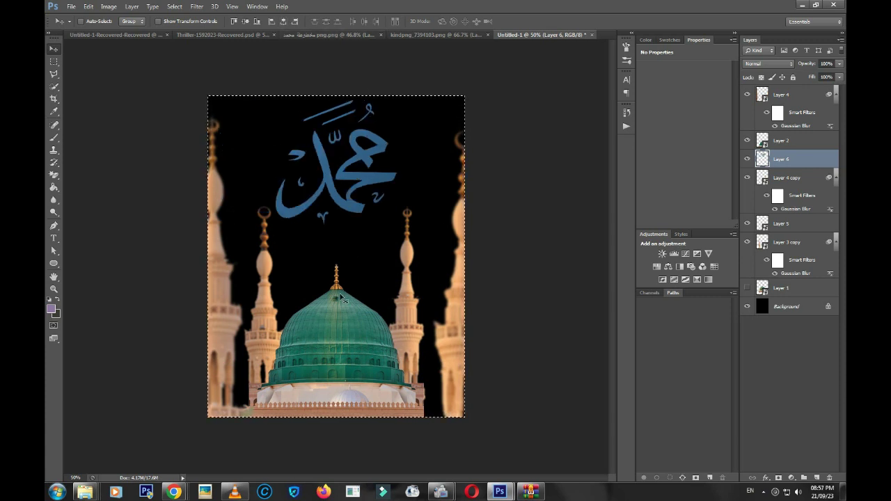
{"action": "left_click", "coordinate": [247, 22]}
{"action": "key", "text": "ctrl+d"}
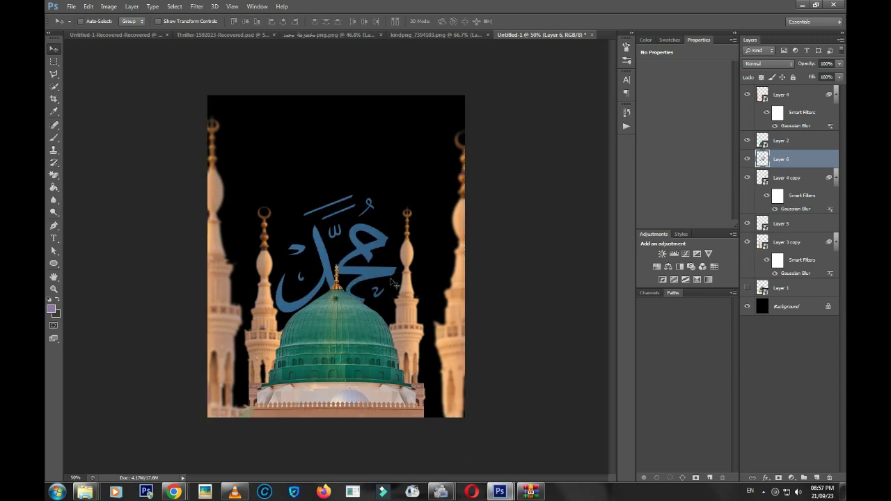
Settle the calligraphy just above the dome's spire and shift the inner right minaret down-right
{"action": "left_click_drag", "start_coordinate": [390, 267], "coordinate": [403, 258]}
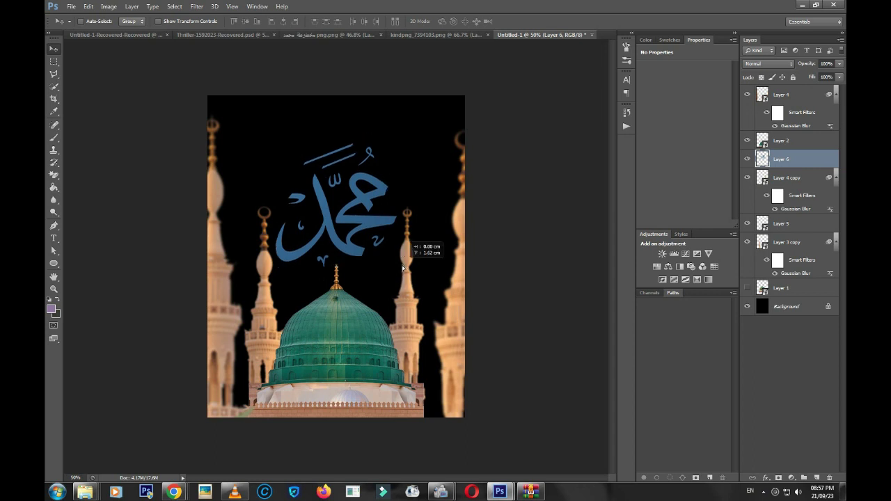
{"action": "left_click_drag", "start_coordinate": [403, 258], "coordinate": [405, 270]}
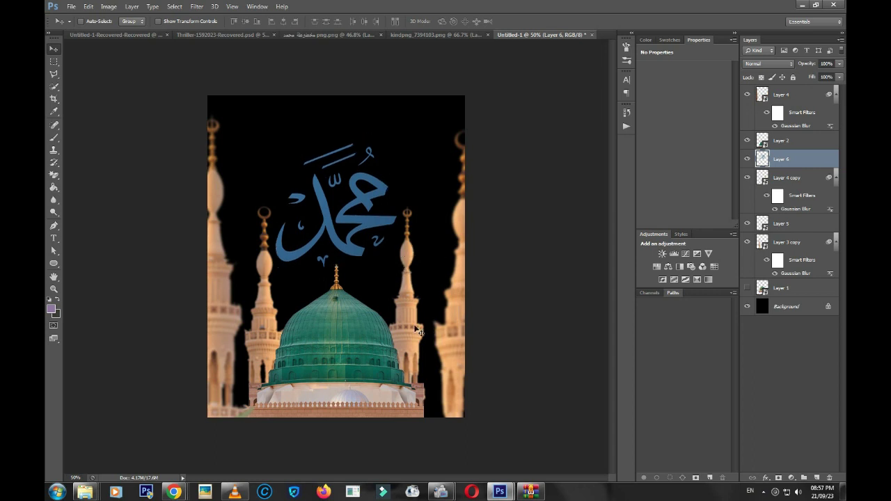
{"action": "left_click_drag", "start_coordinate": [416, 330], "coordinate": [421, 346]}
Move the inner left minaret on Layer 3 copy down slightly
{"action": "left_click", "coordinate": [799, 225]}
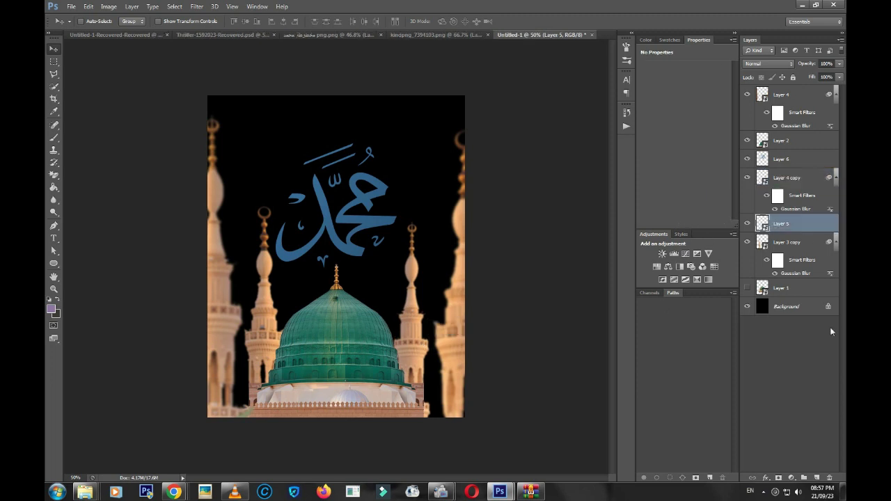
{"action": "left_click", "coordinate": [804, 246]}
{"action": "left_click_drag", "start_coordinate": [416, 237], "coordinate": [414, 253]}
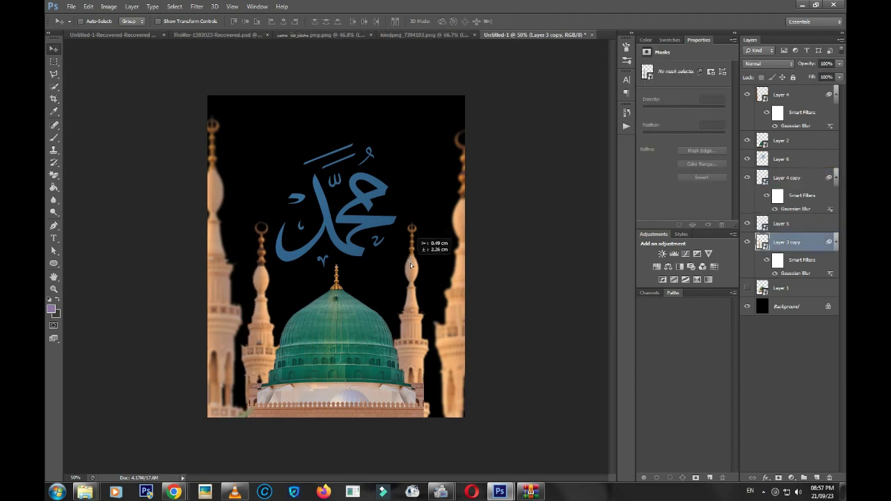
Show rulers and guides, checking the ruler units preferences
{"action": "key", "text": "ctrl+r"}
{"action": "double_click", "coordinate": [449, 43]}
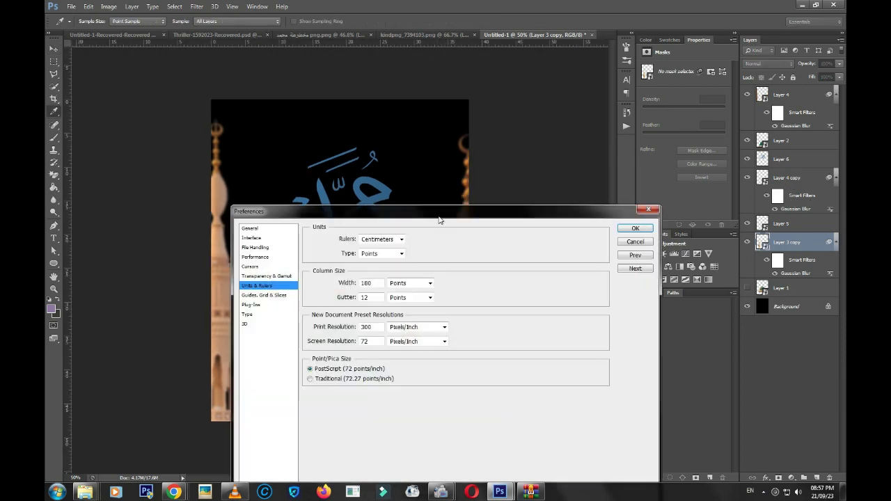
{"action": "key", "text": "Return"}
{"action": "key", "text": "ctrl+semicolon"}
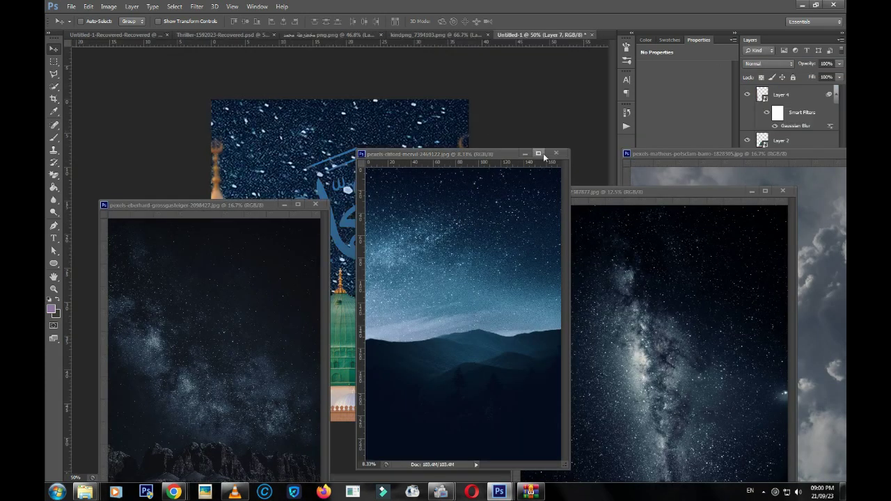
Minimize the cloud and night-sky windows and drop the Milky Way photo into the composite
{"action": "left_click", "coordinate": [754, 190]}
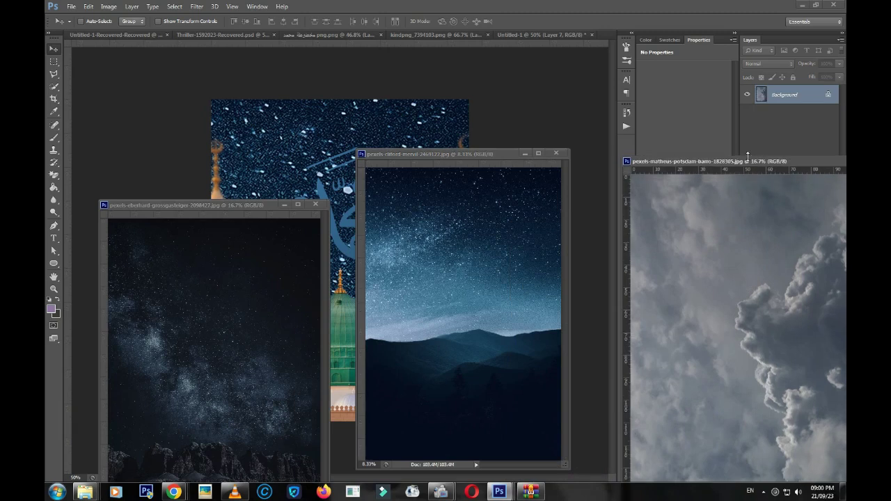
{"action": "left_click_drag", "start_coordinate": [744, 159], "coordinate": [463, 223]}
{"action": "left_click", "coordinate": [587, 222]}
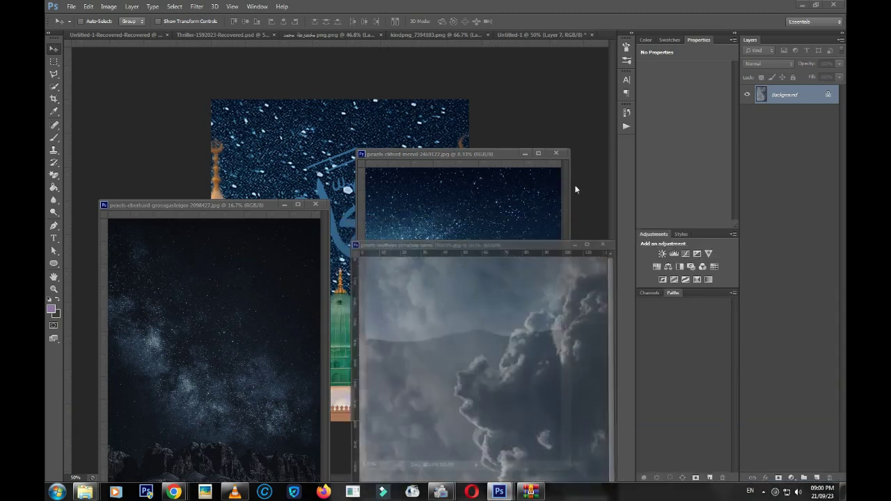
{"action": "left_click", "coordinate": [525, 153]}
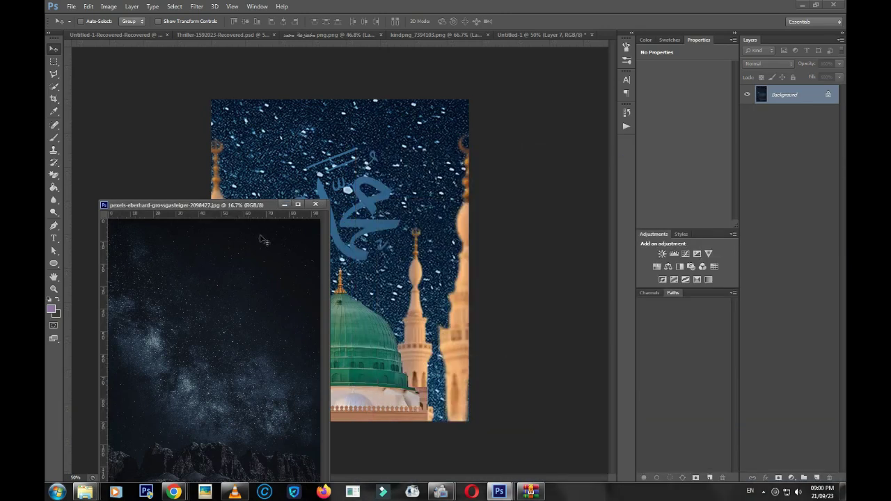
{"action": "left_click_drag", "start_coordinate": [235, 267], "coordinate": [379, 236]}
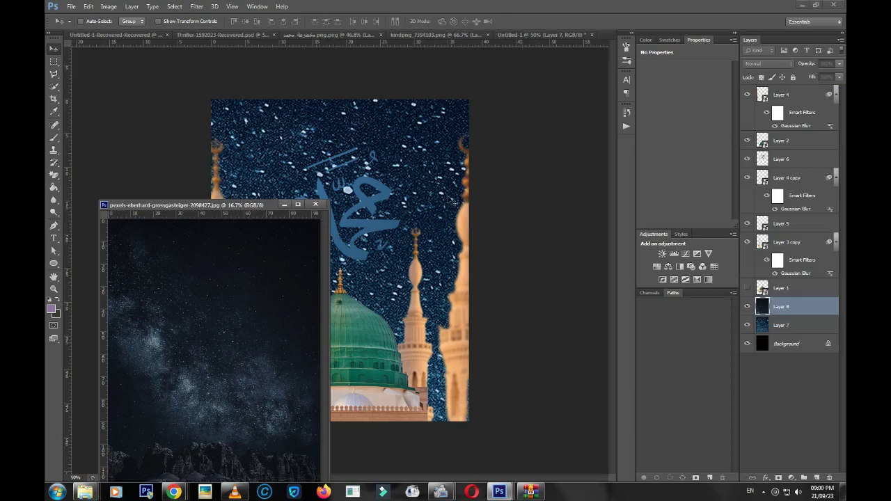
{"action": "left_click", "coordinate": [283, 205]}
Position the Milky Way layer and scale it proportionally to fill the canvas
{"action": "left_click_drag", "start_coordinate": [485, 249], "coordinate": [438, 177]}
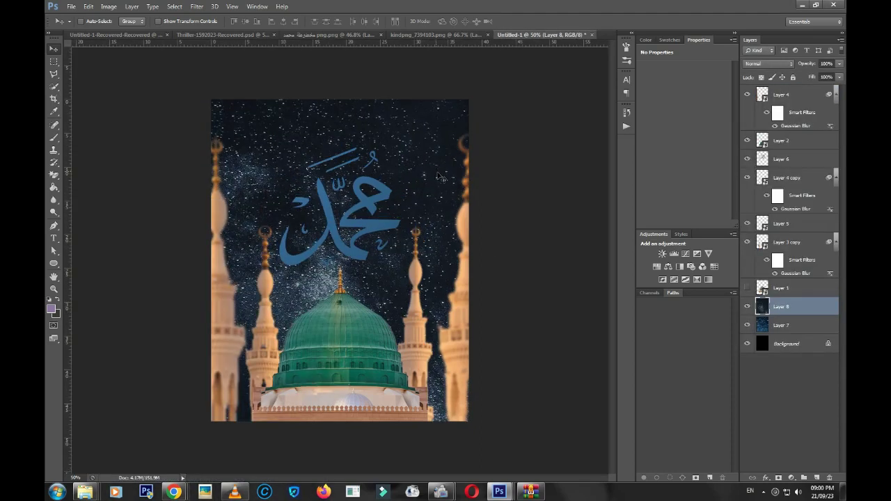
{"action": "key", "text": "ctrl+t"}
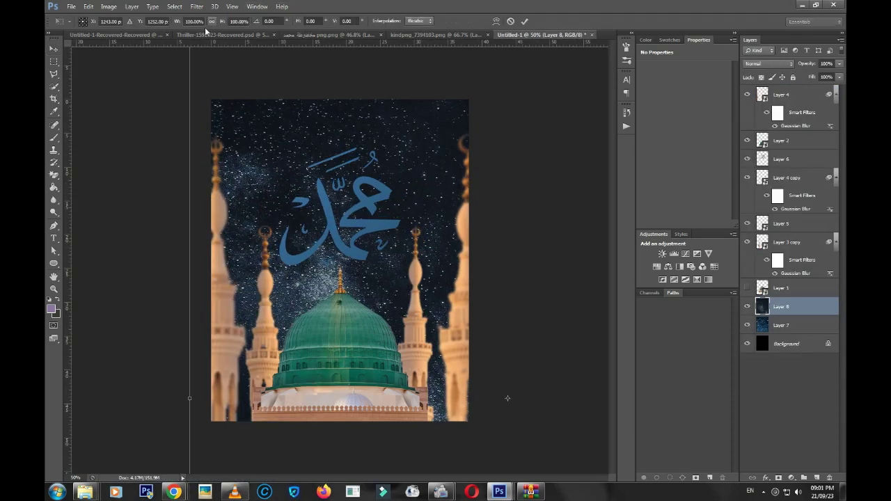
{"action": "left_click", "coordinate": [211, 21]}
{"action": "left_click_drag", "start_coordinate": [179, 24], "coordinate": [160, 25]}
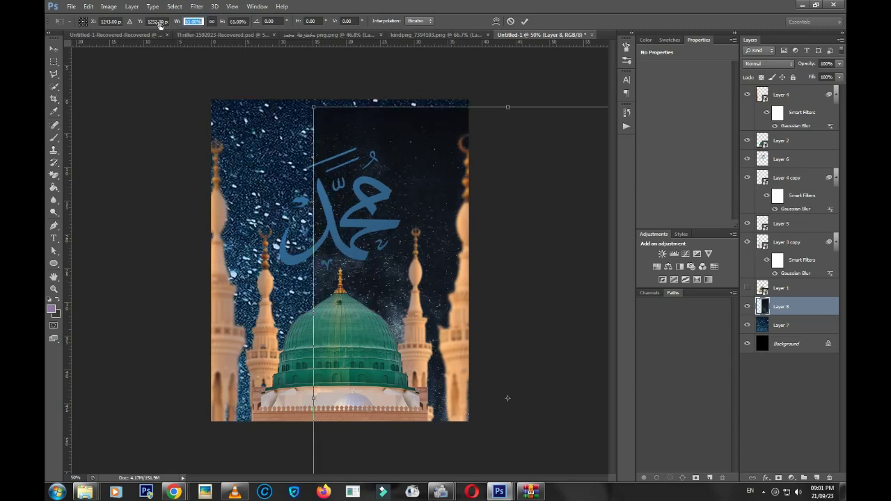
{"action": "key", "text": "Return"}
Give the calligraphy layer a Color Overlay in soft mint green #7bcdb8
{"action": "double_click", "coordinate": [806, 165]}
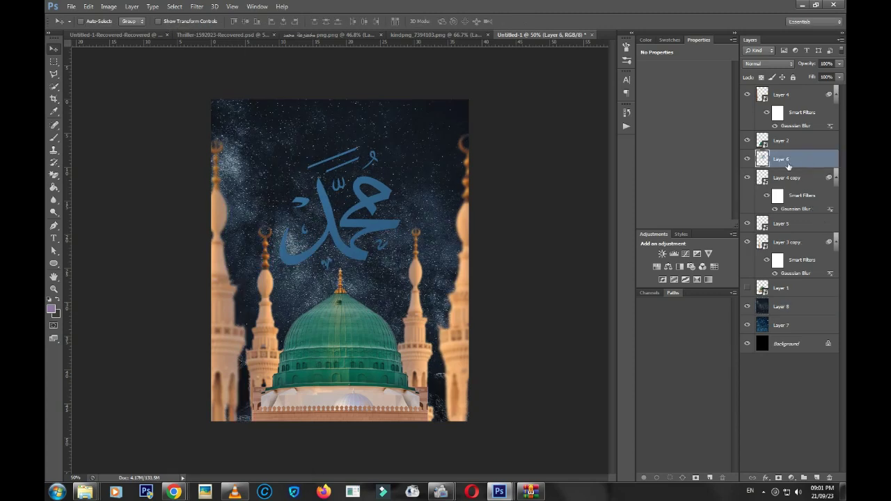
{"action": "left_click", "coordinate": [351, 203]}
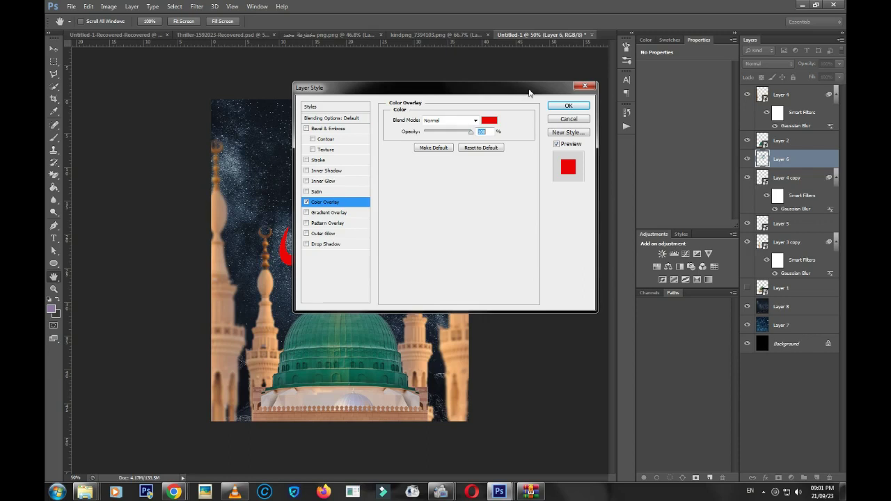
{"action": "left_click_drag", "start_coordinate": [527, 89], "coordinate": [669, 103]}
{"action": "left_click", "coordinate": [628, 135]}
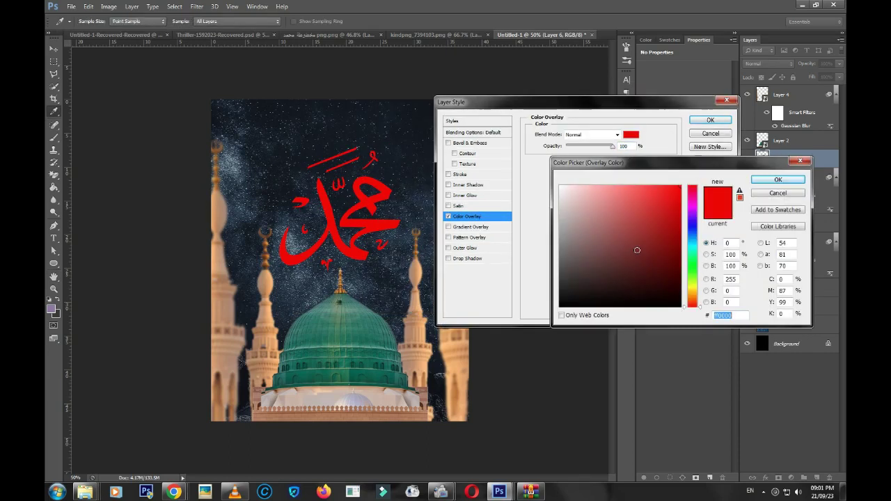
{"action": "left_click", "coordinate": [384, 337]}
{"action": "left_click_drag", "start_coordinate": [667, 219], "coordinate": [608, 210]}
{"action": "left_click", "coordinate": [773, 181]}
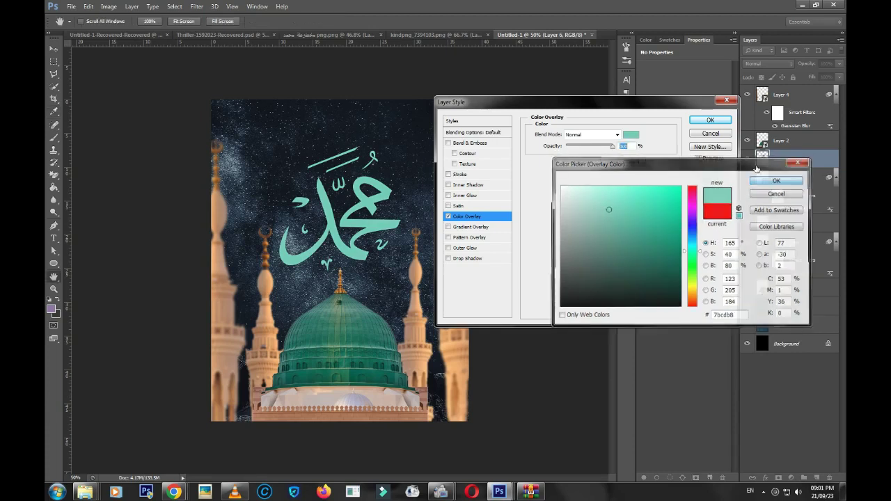
{"action": "left_click", "coordinate": [709, 121]}
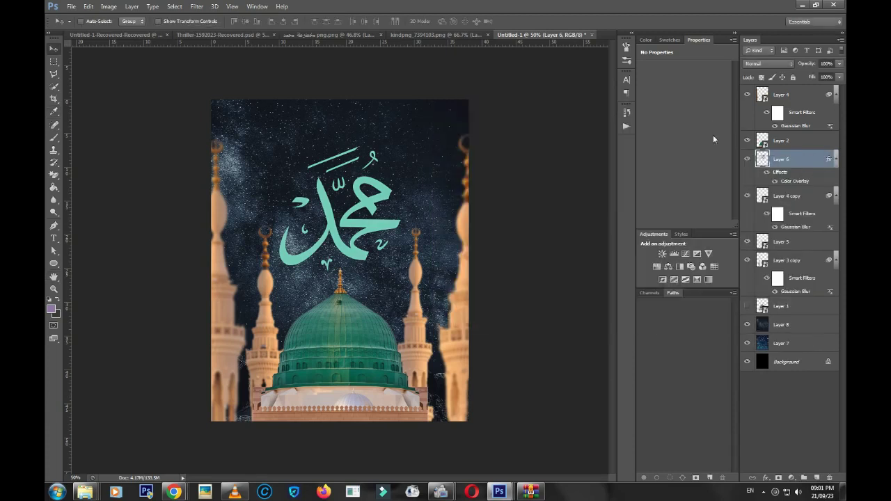
{"action": "left_click", "coordinate": [794, 327]}
Try a Lens Blur on the starry sky, inspect the dome up close, then undo it
{"action": "left_click", "coordinate": [197, 7]}
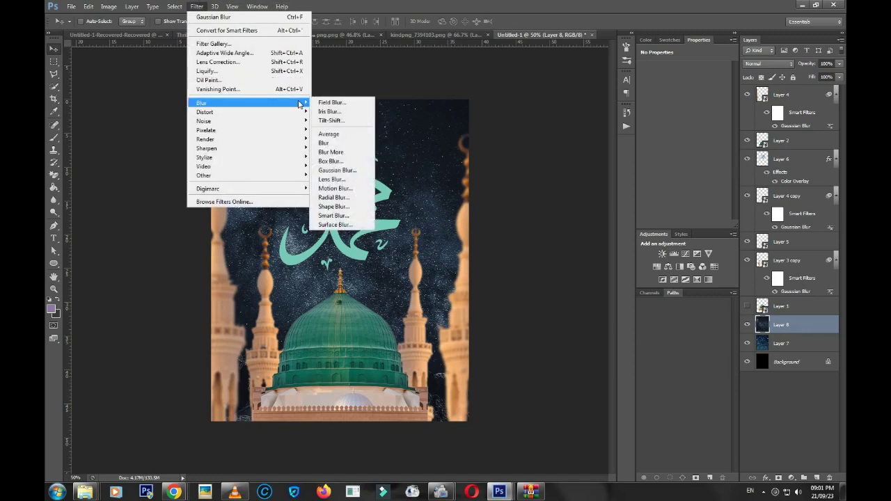
{"action": "left_click", "coordinate": [354, 179]}
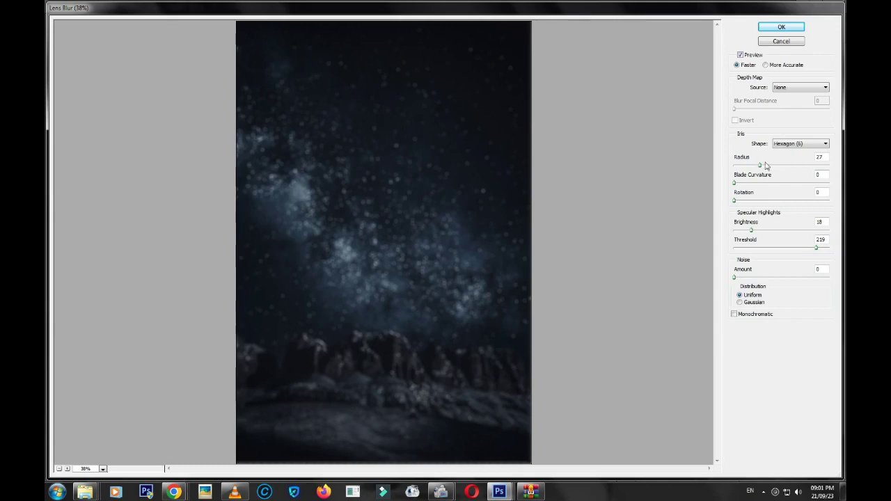
{"action": "left_click_drag", "start_coordinate": [754, 165], "coordinate": [750, 165]}
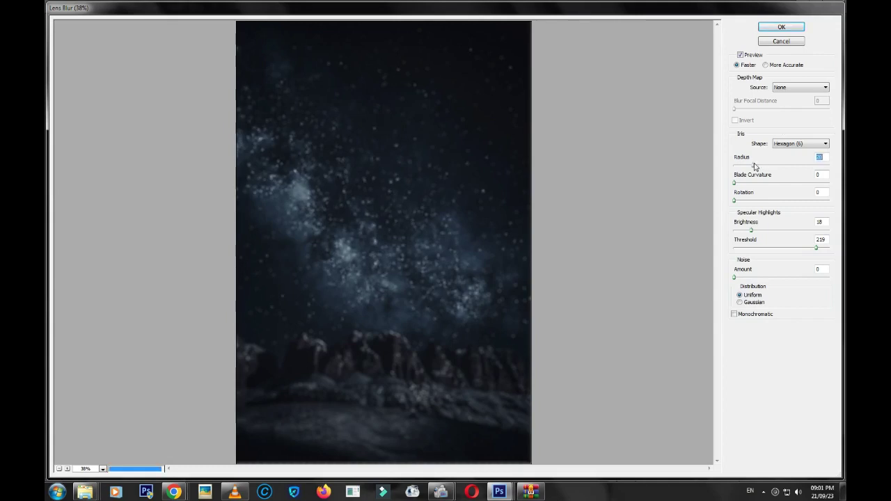
{"action": "left_click", "coordinate": [771, 26]}
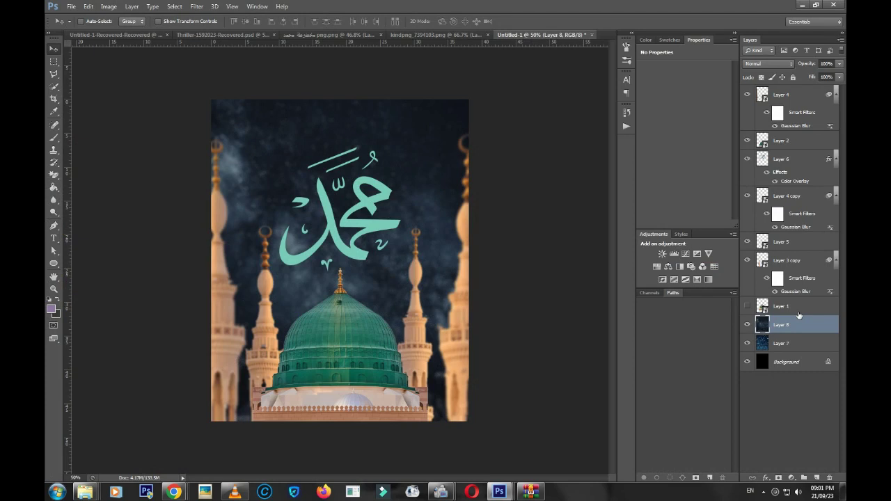
{"action": "key", "text": "z"}
{"action": "left_click", "coordinate": [399, 274]}
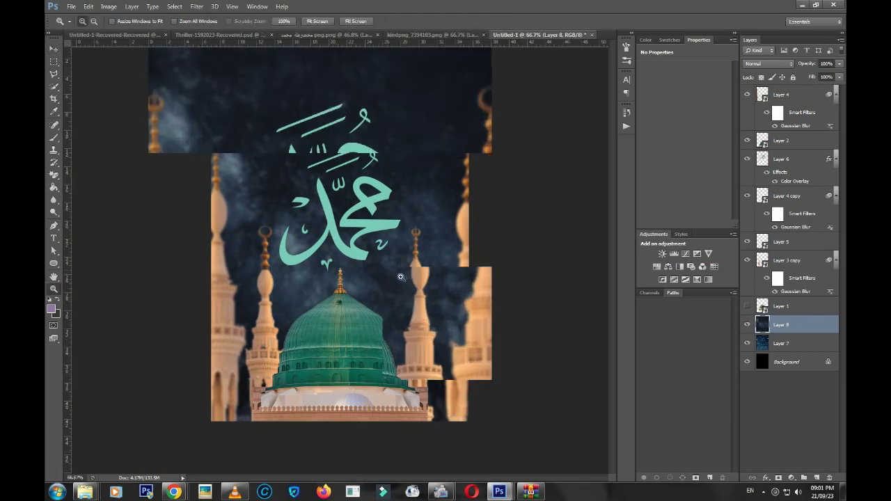
{"action": "key", "text": "ctrl+z"}
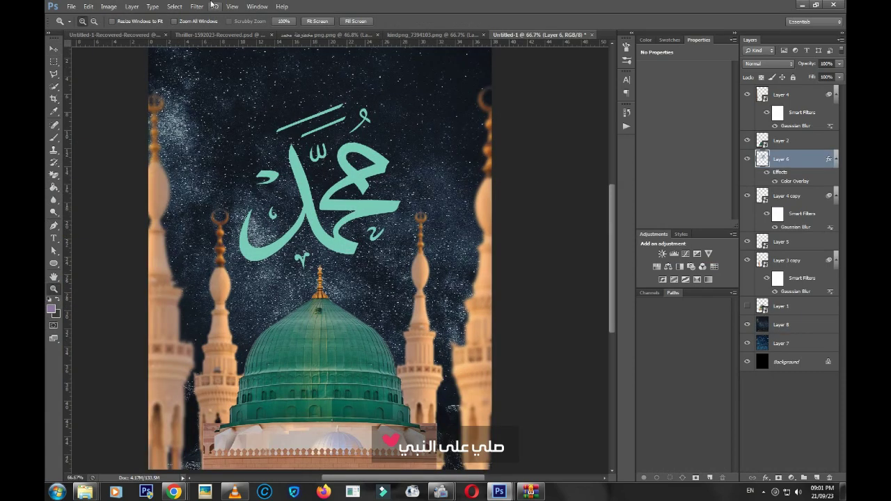
Apply a lighter Lens Blur with lower radius and threshold 198, then shift the sky upward
{"action": "left_click", "coordinate": [196, 6]}
{"action": "left_click", "coordinate": [350, 181]}
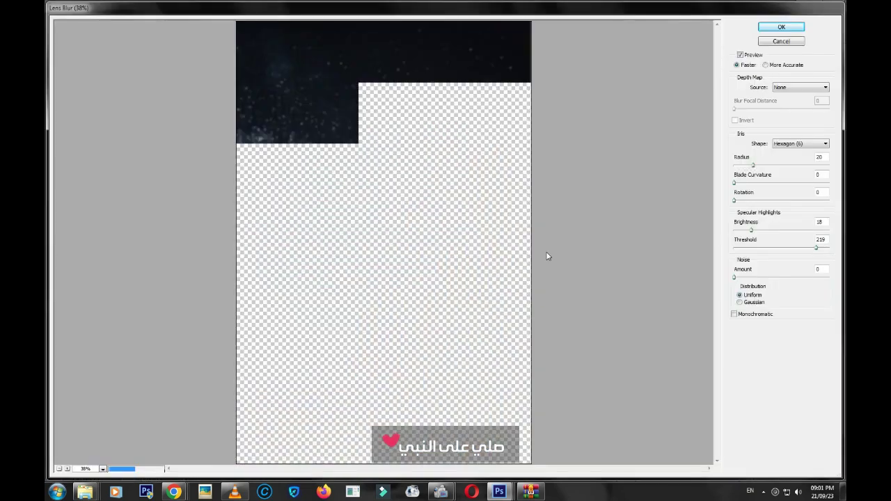
{"action": "left_click_drag", "start_coordinate": [752, 165], "coordinate": [745, 166]}
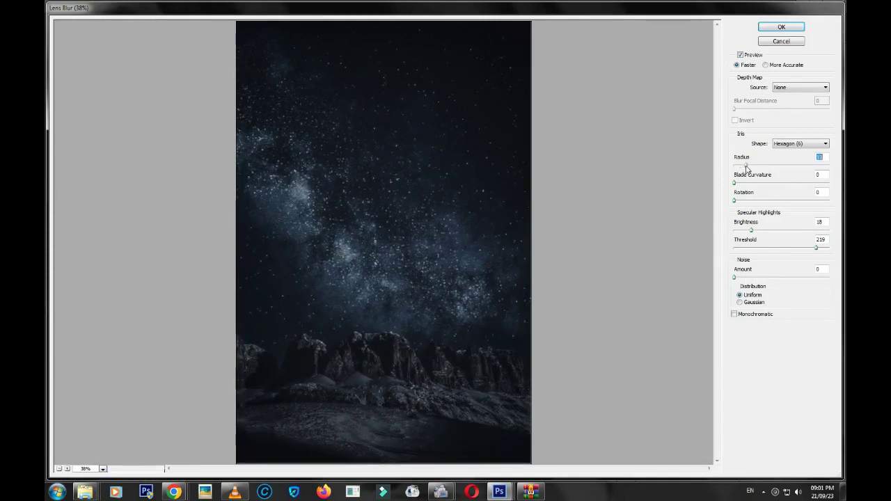
{"action": "left_click_drag", "start_coordinate": [815, 248], "coordinate": [808, 248]}
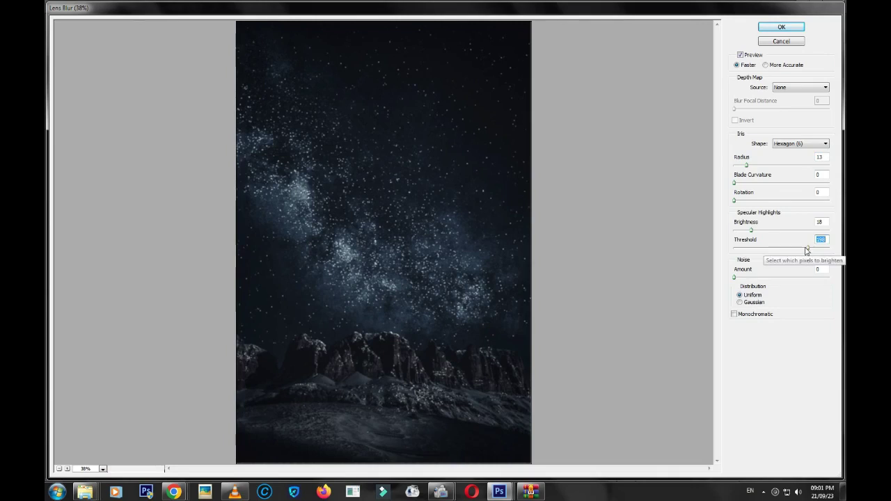
{"action": "left_click", "coordinate": [781, 27]}
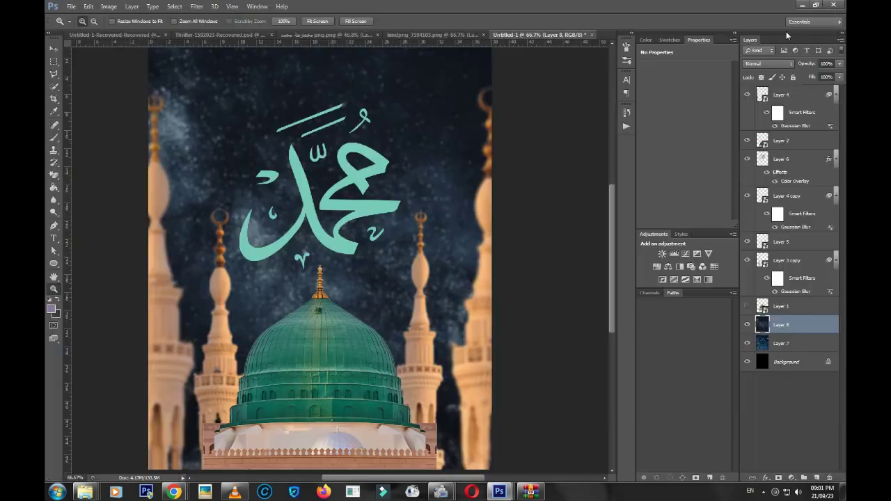
{"action": "key", "text": "v"}
{"action": "mouse_move", "coordinate": [419, 288]}
{"action": "left_mouse_down"}
{"action": "mouse_move", "coordinate": [417, 191]}
{"action": "mouse_move", "coordinate": [415, 218]}
{"action": "left_mouse_up"}
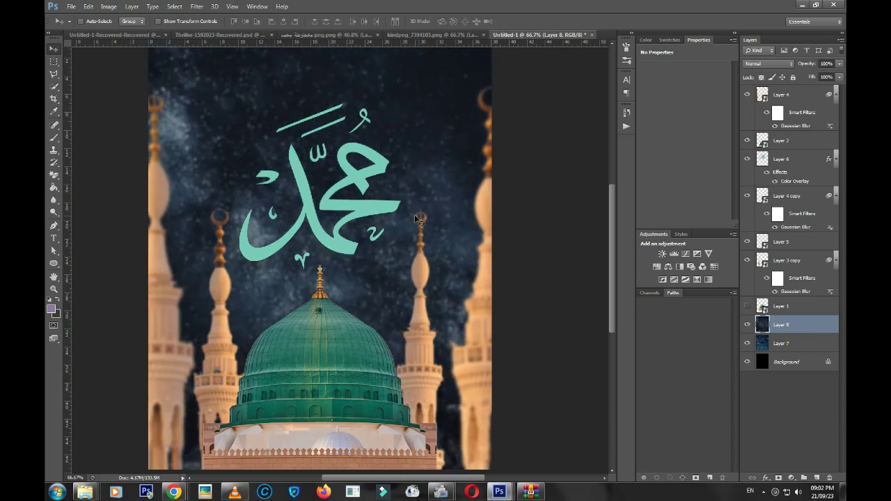
Reapply the Lens Blur to the sky on Layer 8 and move it down 6.74 cm
{"action": "left_click", "coordinate": [415, 218], "text": "ctrl"}
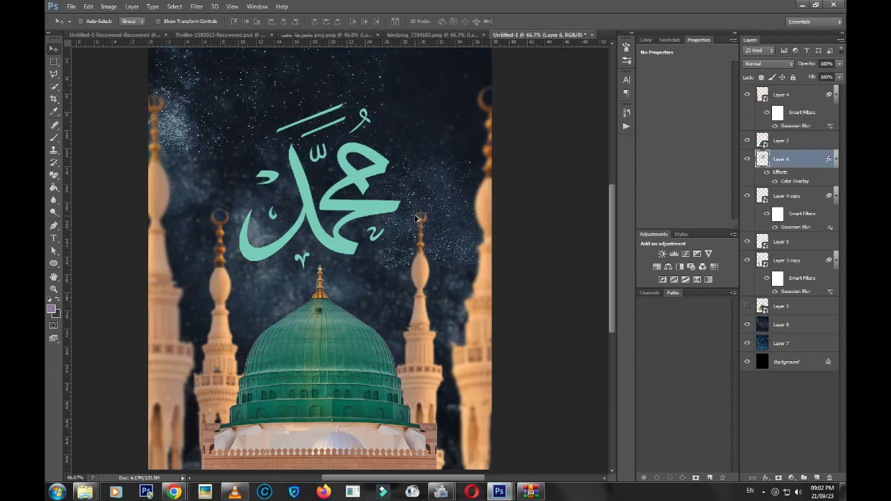
{"action": "left_click", "coordinate": [781, 325]}
{"action": "left_click", "coordinate": [196, 6]}
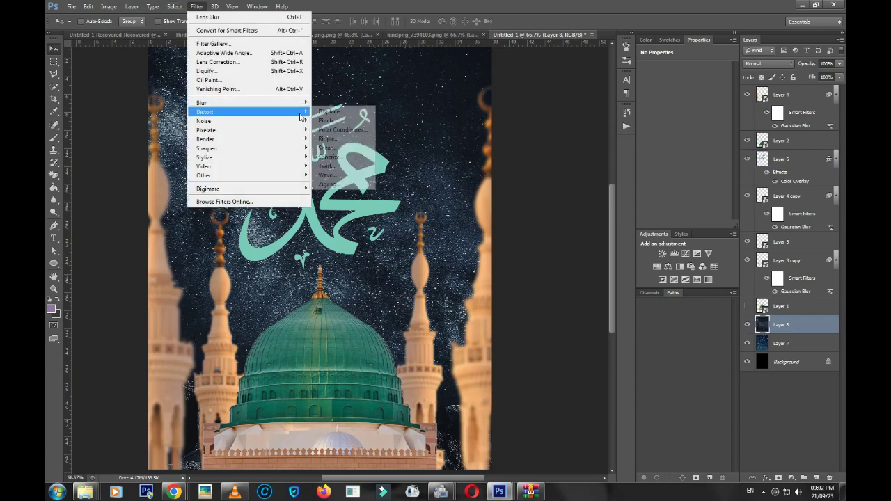
{"action": "mouse_move", "coordinate": [201, 102]}
{"action": "left_click", "coordinate": [358, 183]}
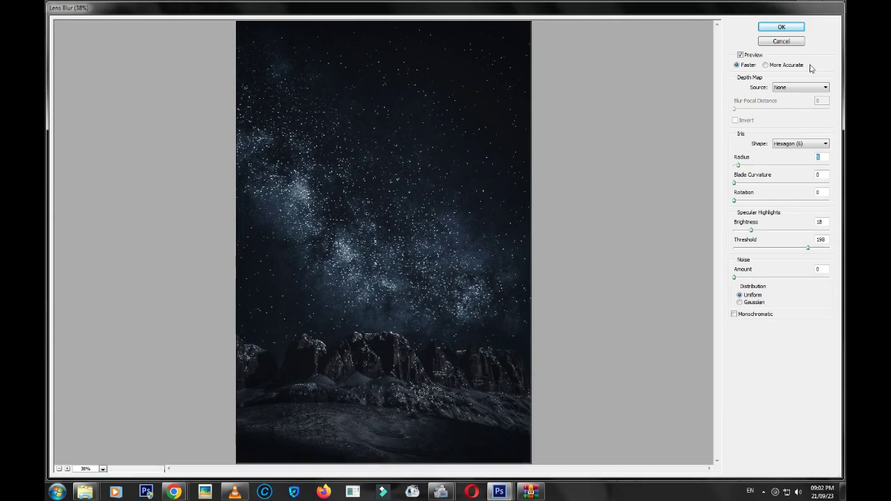
{"action": "left_click", "coordinate": [792, 27]}
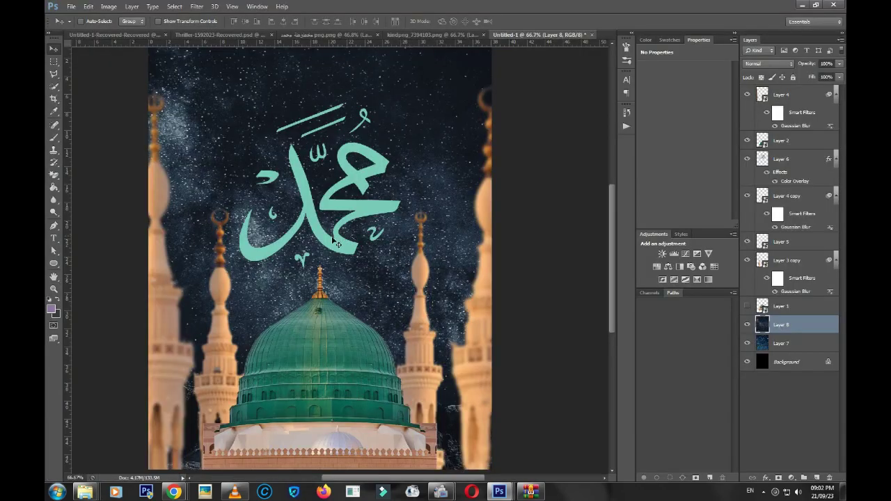
{"action": "mouse_move", "coordinate": [420, 260]}
{"action": "left_mouse_down"}
{"action": "mouse_move", "coordinate": [420, 233]}
{"action": "mouse_move", "coordinate": [420, 282]}
{"action": "left_mouse_up"}
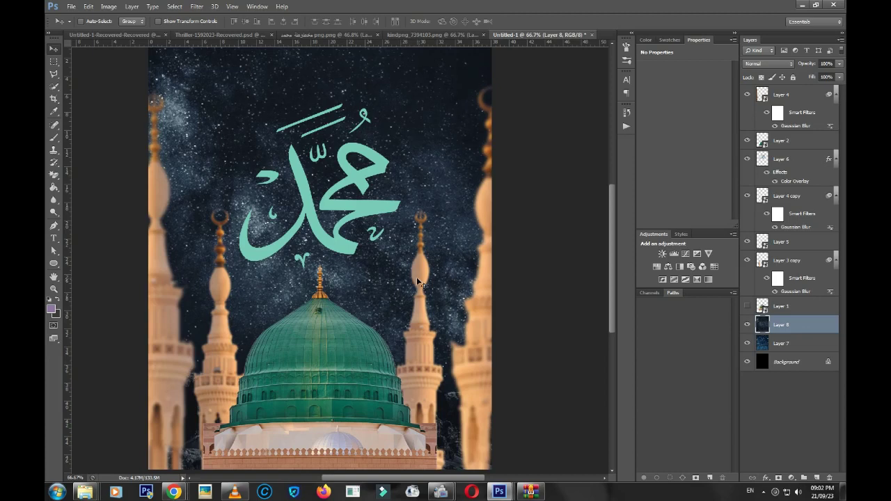
Make a merged copy of the calligraphy as Layer 9 in Linear Dodge (Add) mode
{"action": "left_click", "coordinate": [809, 164]}
{"action": "key", "text": "ctrl+j"}
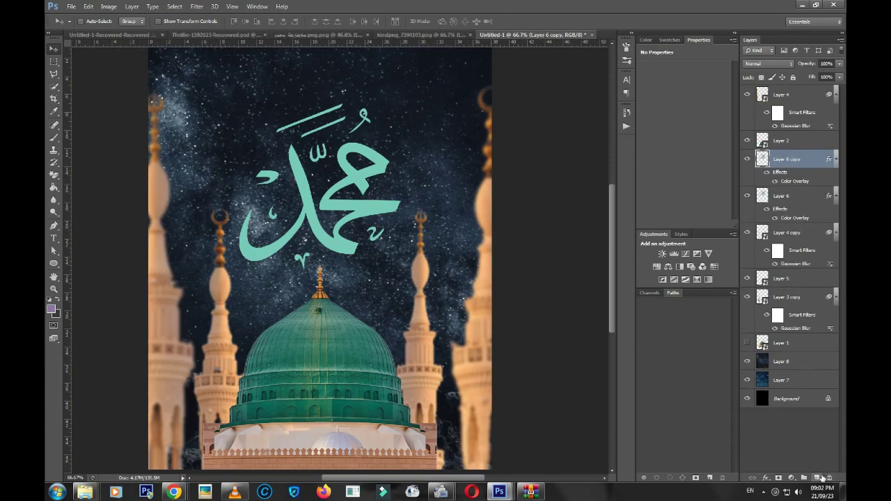
{"action": "left_click", "coordinate": [817, 478]}
{"action": "left_click", "coordinate": [799, 178], "text": "ctrl"}
{"action": "key", "text": "ctrl+e"}
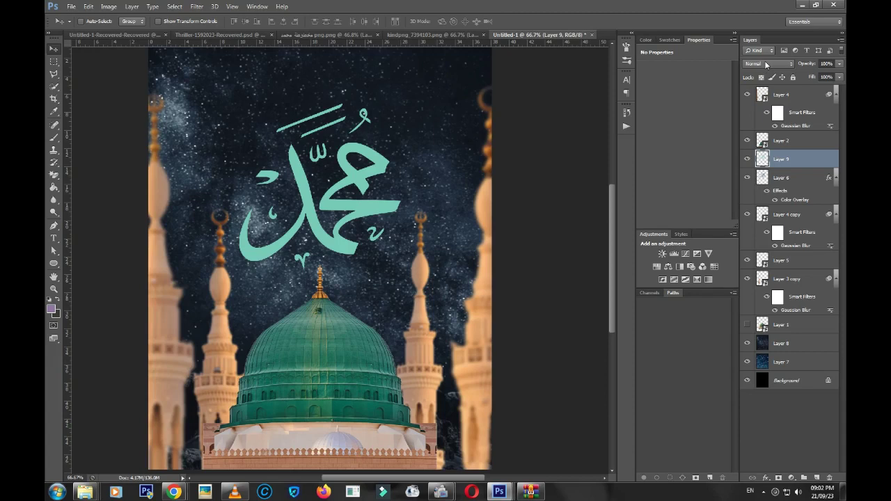
{"action": "left_click", "coordinate": [766, 64]}
{"action": "left_click", "coordinate": [778, 162]}
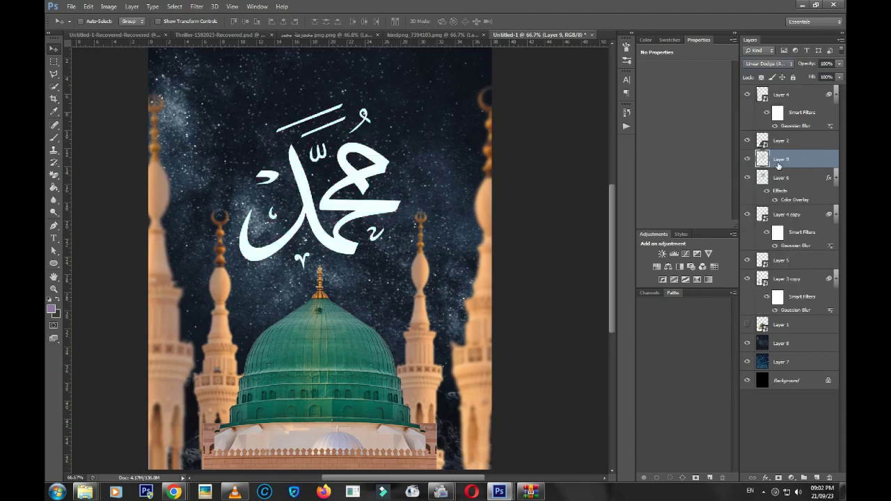
Blur Layer 9 with a 4.4-pixel Gaussian Blur to create the glow
{"action": "key", "text": "z"}
{"action": "left_click", "coordinate": [331, 112]}
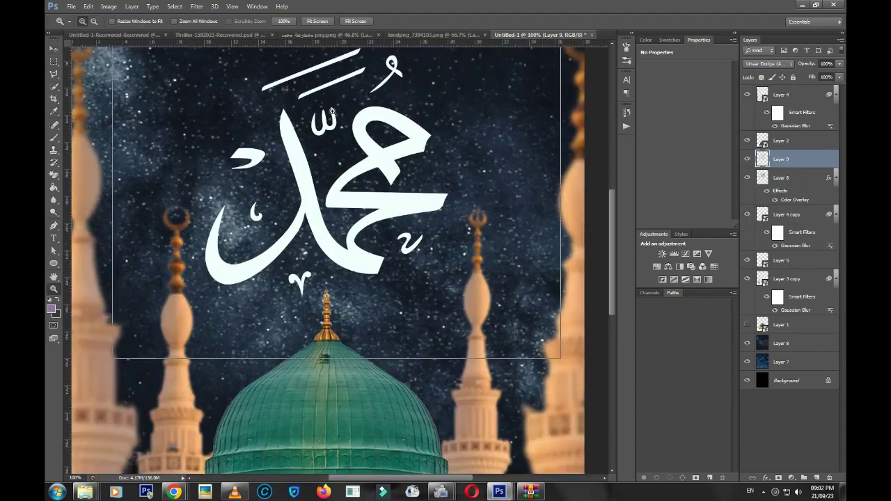
{"action": "left_click", "coordinate": [331, 111]}
{"action": "left_click", "coordinate": [196, 6]}
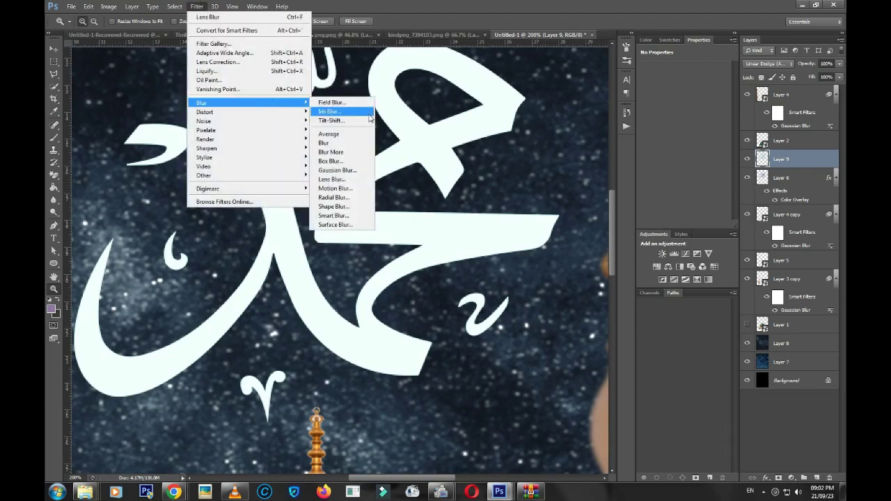
{"action": "left_click", "coordinate": [337, 170]}
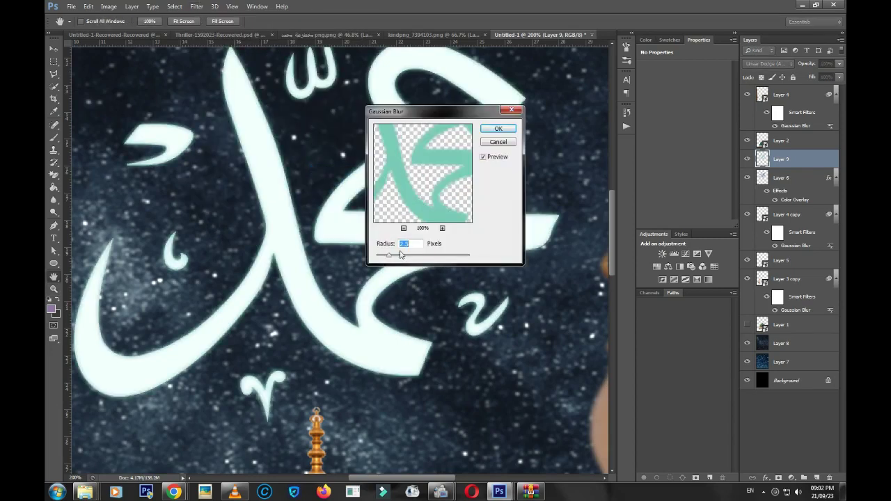
{"action": "left_click_drag", "start_coordinate": [401, 254], "coordinate": [398, 257]}
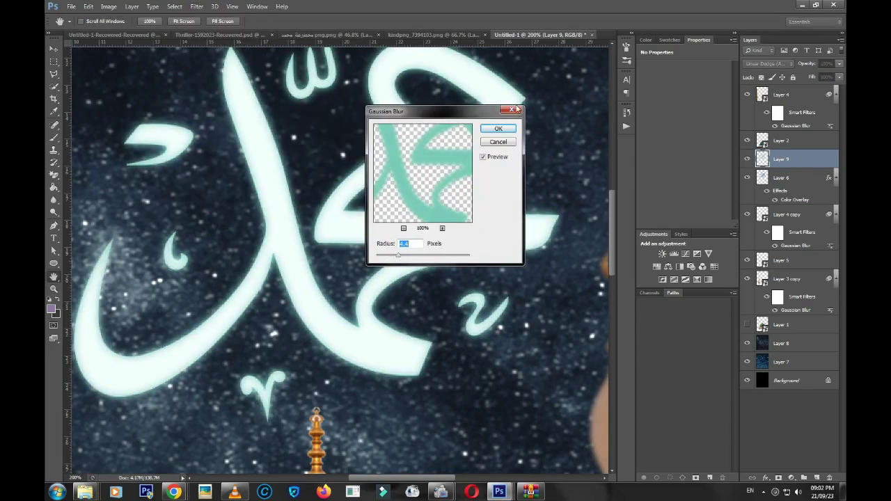
{"action": "left_click", "coordinate": [498, 128]}
{"action": "left_click_drag", "start_coordinate": [469, 165], "coordinate": [489, 215]}
Darken the glow layer's midtones with a Curves adjustment
{"action": "key", "text": "z"}
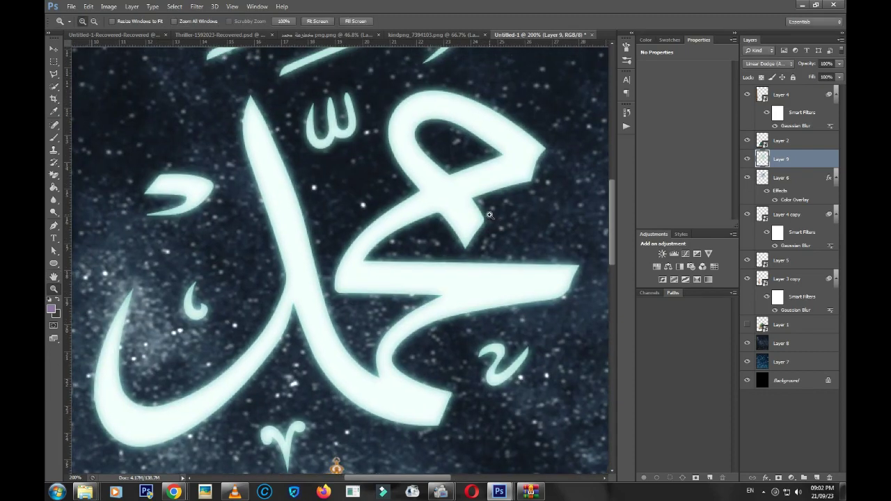
{"action": "key", "text": "ctrl+m"}
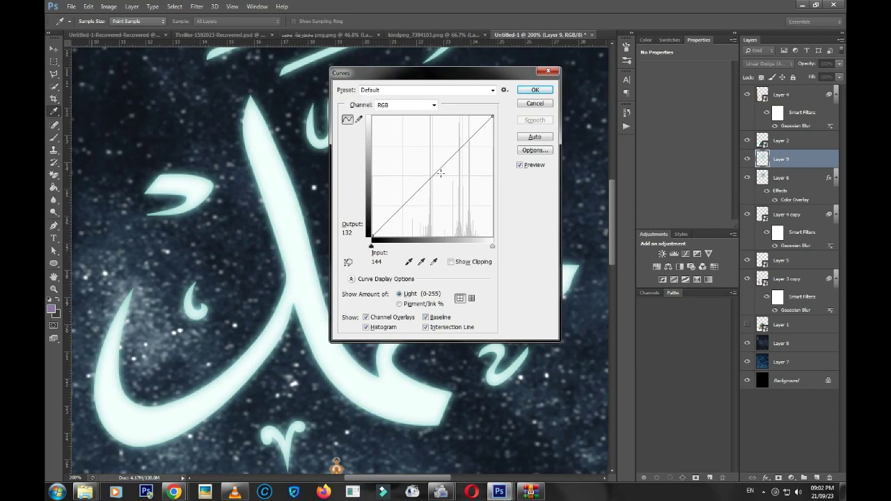
{"action": "left_click_drag", "start_coordinate": [430, 182], "coordinate": [437, 187]}
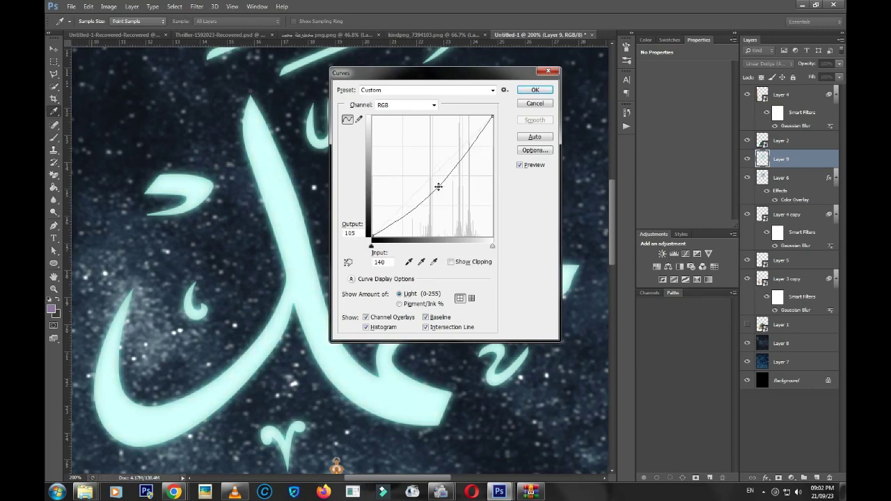
{"action": "left_click", "coordinate": [534, 90]}
Duplicate the glow layer and apply a larger Gaussian Blur radius to the copy
{"action": "key", "text": "ctrl+j"}
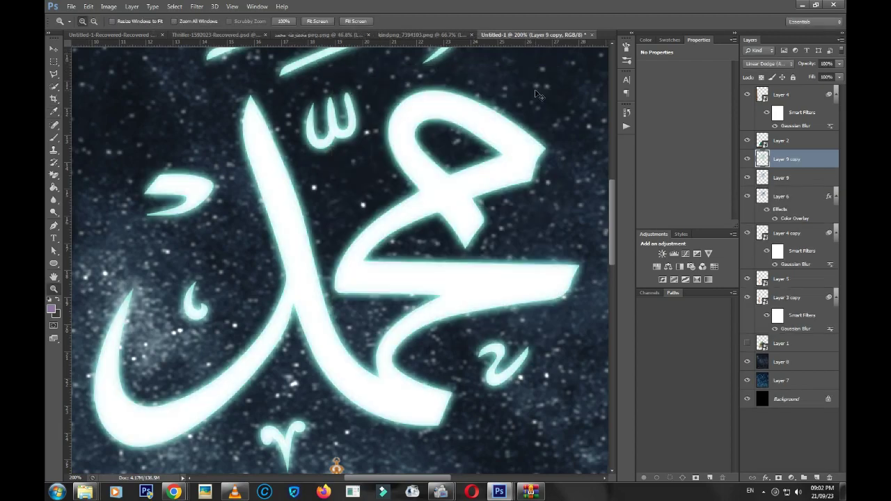
{"action": "left_click", "coordinate": [212, 6]}
{"action": "left_click", "coordinate": [206, 5]}
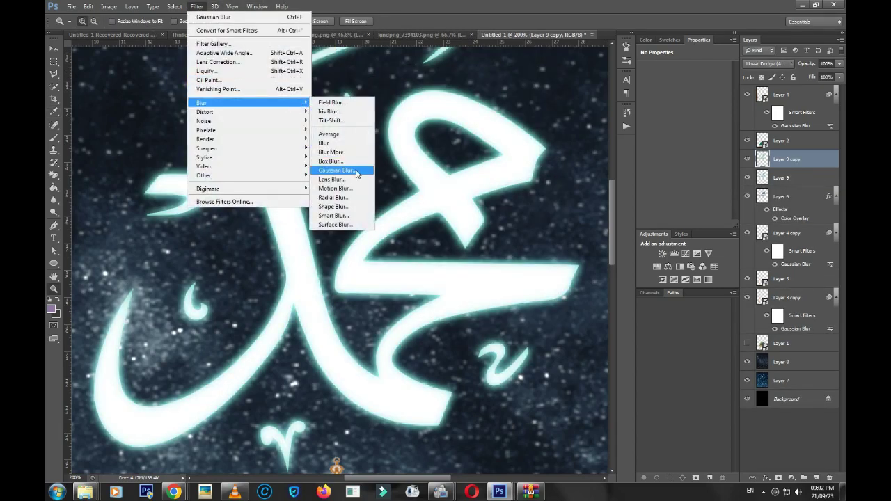
{"action": "left_click", "coordinate": [338, 167]}
{"action": "left_click", "coordinate": [411, 255]}
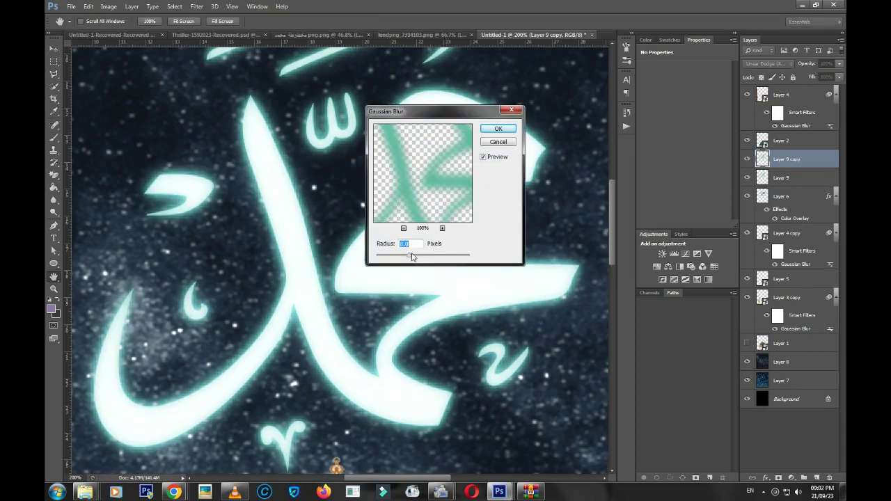
{"action": "key", "text": "Return"}
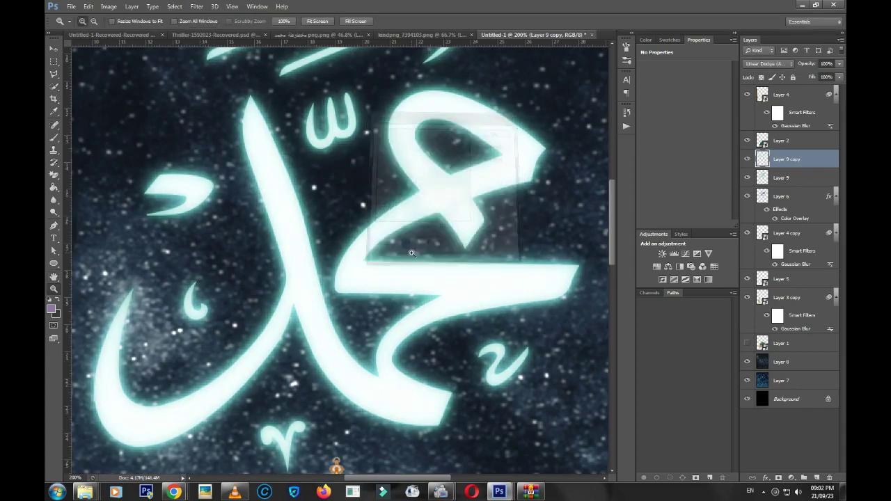
Darken the blurred copy with another curve, then duplicate it twice to brighten the glow
{"action": "key", "text": "ctrl+m"}
{"action": "left_click_drag", "start_coordinate": [438, 170], "coordinate": [443, 186]}
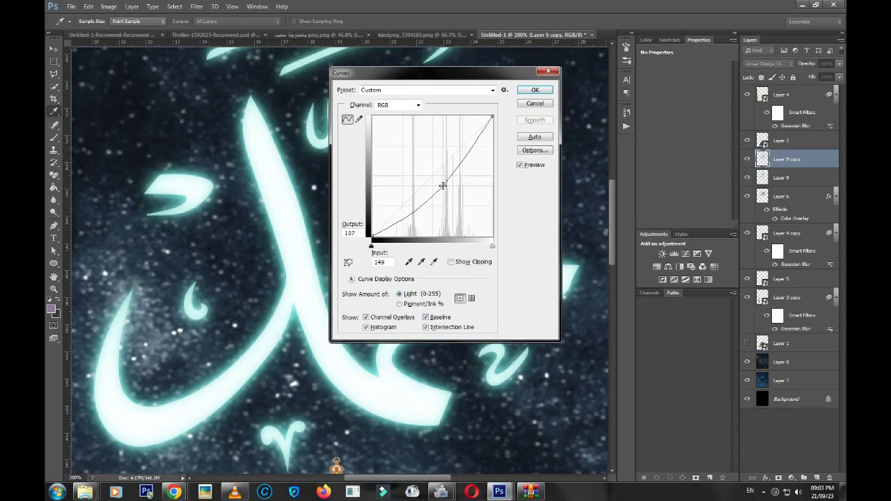
{"action": "left_click", "coordinate": [534, 91]}
{"action": "key", "text": "ctrl+j"}
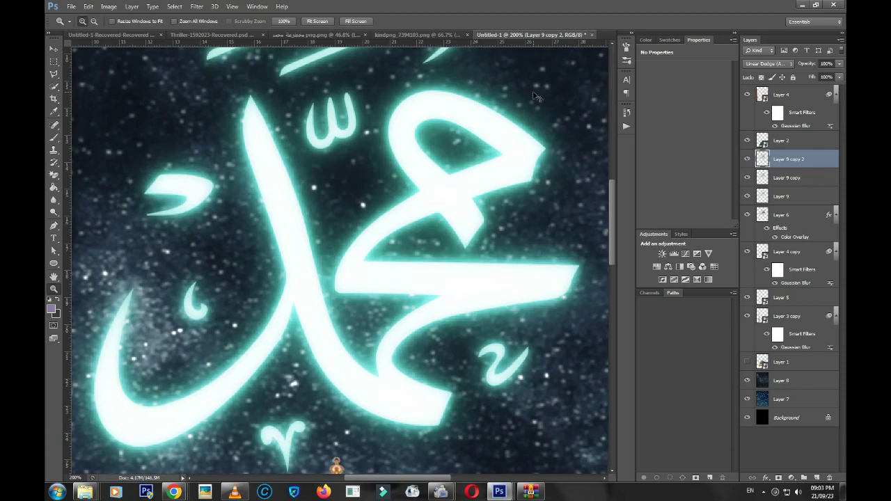
{"action": "key", "text": "ctrl+j"}
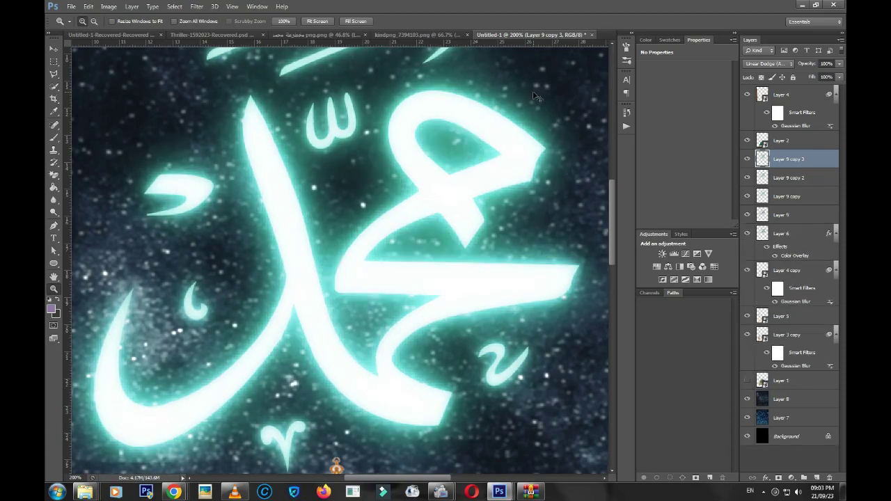
Hide the three glow copies and shift Layer 9's hue slightly toward green
{"action": "key", "text": "ctrl+0"}
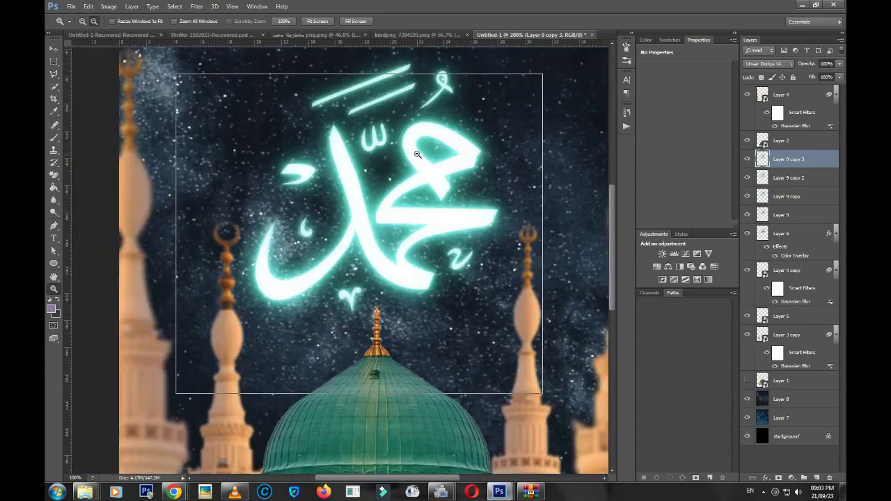
{"action": "key", "text": "ctrl+plus"}
{"action": "key", "text": "ctrl+plus"}
{"action": "key", "text": "ctrl+plus"}
{"action": "key", "text": "ctrl+plus"}
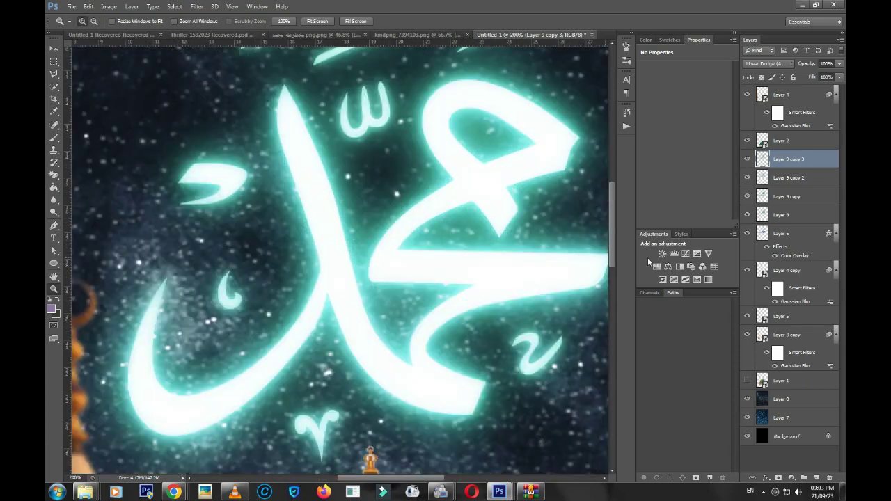
{"action": "left_click_drag", "start_coordinate": [747, 159], "coordinate": [748, 209]}
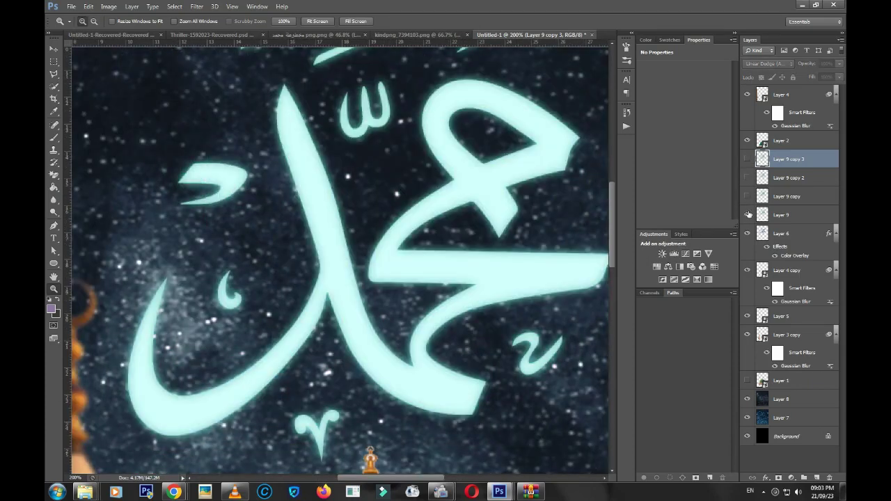
{"action": "left_click", "coordinate": [747, 214]}
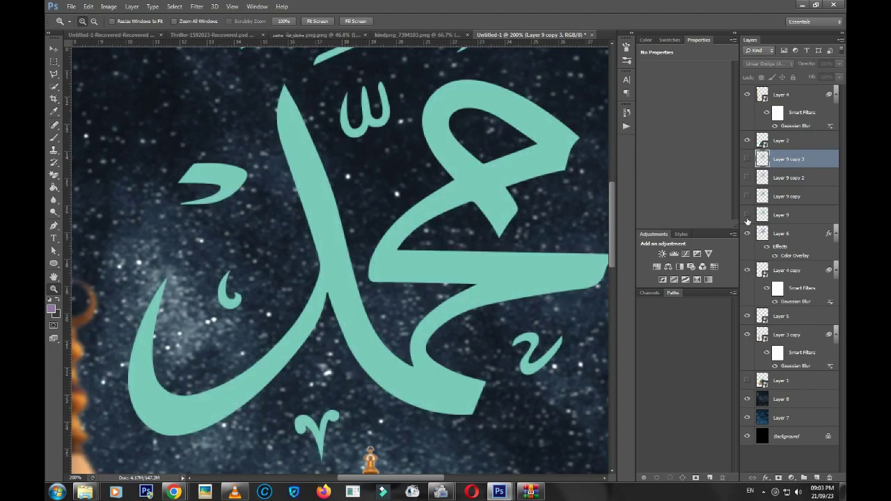
{"action": "left_click", "coordinate": [782, 215]}
{"action": "key", "text": "ctrl+u"}
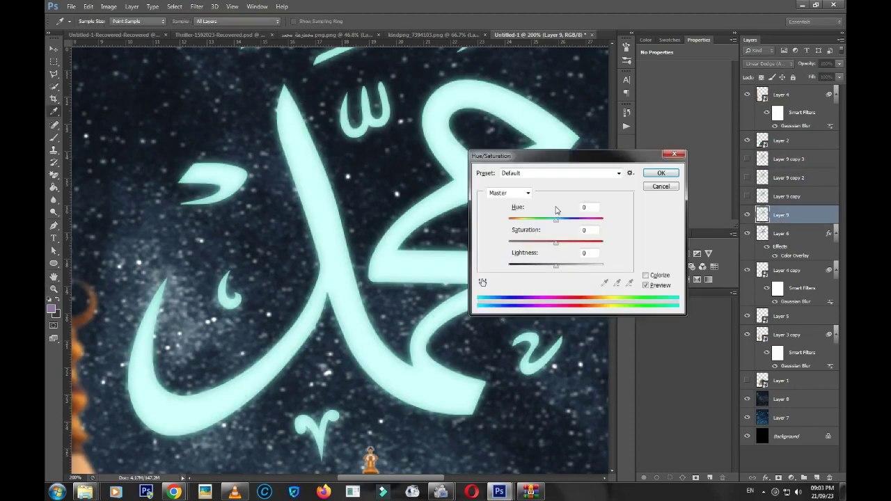
{"action": "mouse_move", "coordinate": [556, 219]}
{"action": "left_mouse_down"}
{"action": "mouse_move", "coordinate": [582, 224]}
{"action": "mouse_move", "coordinate": [547, 223]}
{"action": "mouse_move", "coordinate": [556, 224]}
{"action": "left_mouse_up"}
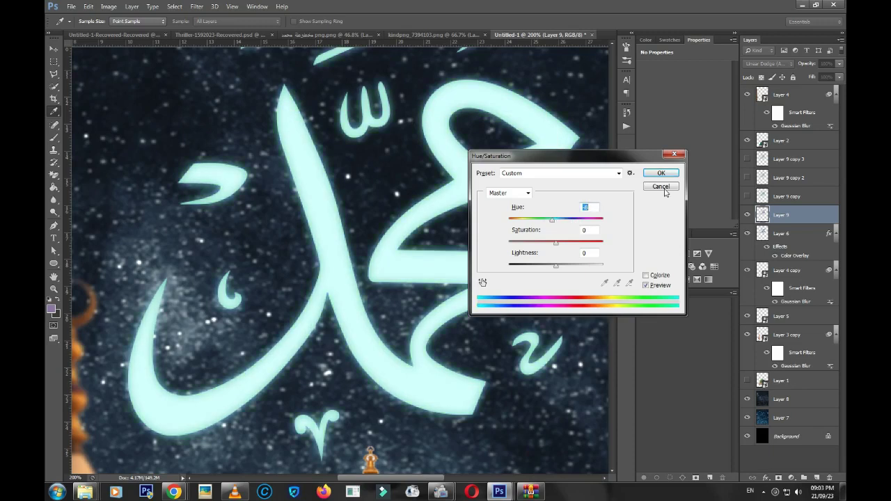
{"action": "left_click", "coordinate": [666, 174]}
Shift Layer 9 copy's hue to -16
{"action": "left_click", "coordinate": [779, 196]}
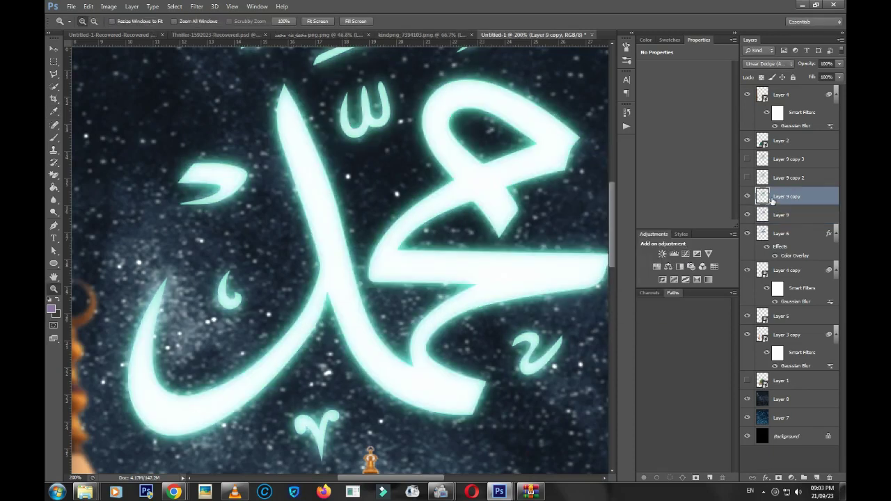
{"action": "key", "text": "ctrl+u"}
{"action": "left_click_drag", "start_coordinate": [555, 223], "coordinate": [549, 224]}
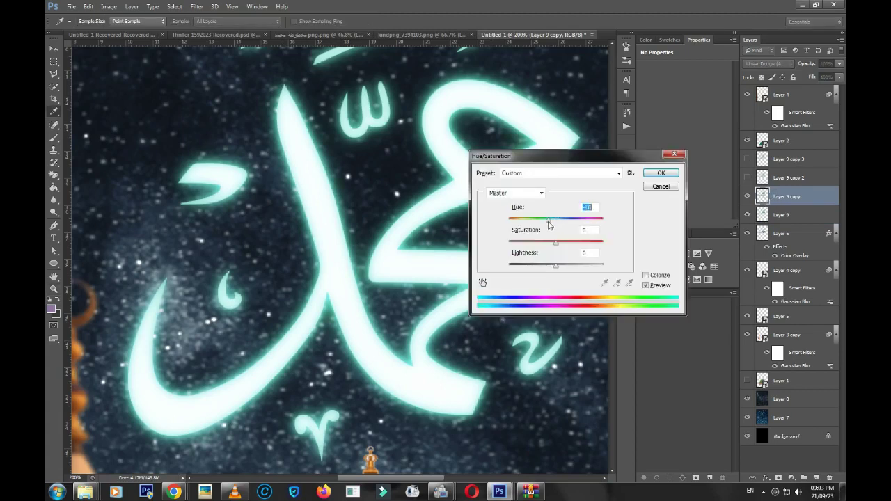
{"action": "left_click", "coordinate": [660, 173]}
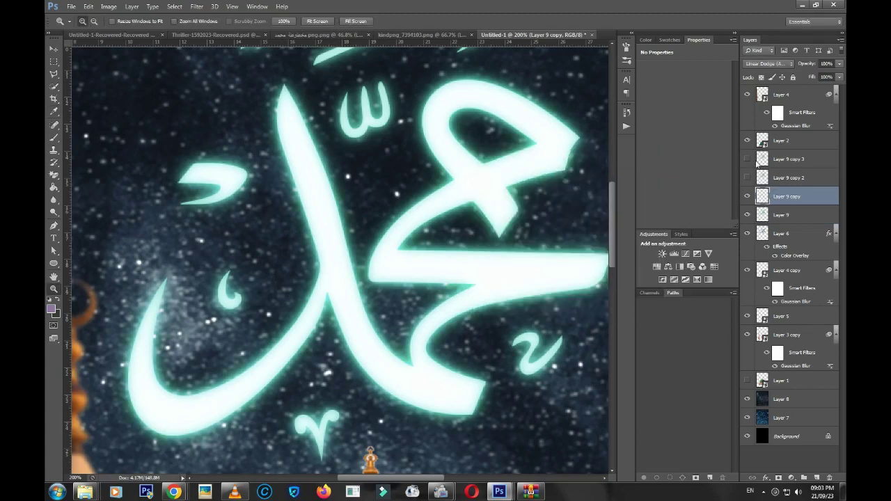
Shift Layer 9 copy 2's hue to -29 and lower its lightness to -6
{"action": "left_click", "coordinate": [788, 178]}
{"action": "left_click", "coordinate": [747, 177]}
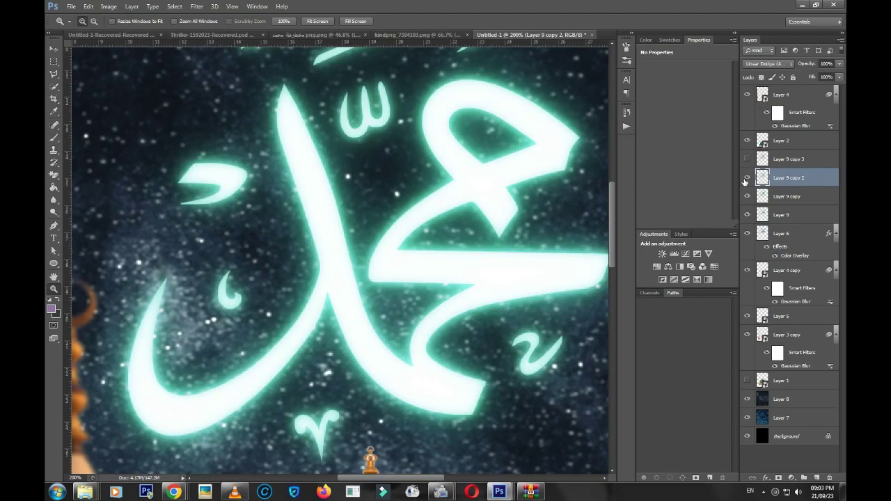
{"action": "key", "text": "ctrl+u"}
{"action": "left_click_drag", "start_coordinate": [555, 224], "coordinate": [541, 221]}
{"action": "left_click_drag", "start_coordinate": [555, 267], "coordinate": [552, 266]}
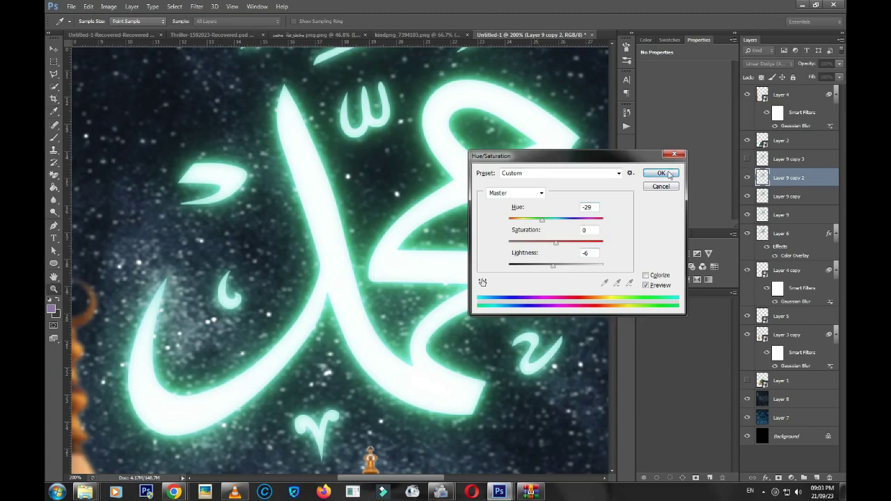
{"action": "left_click", "coordinate": [663, 173]}
Shift Layer 9 copy 3's hue to -22
{"action": "left_click", "coordinate": [789, 158]}
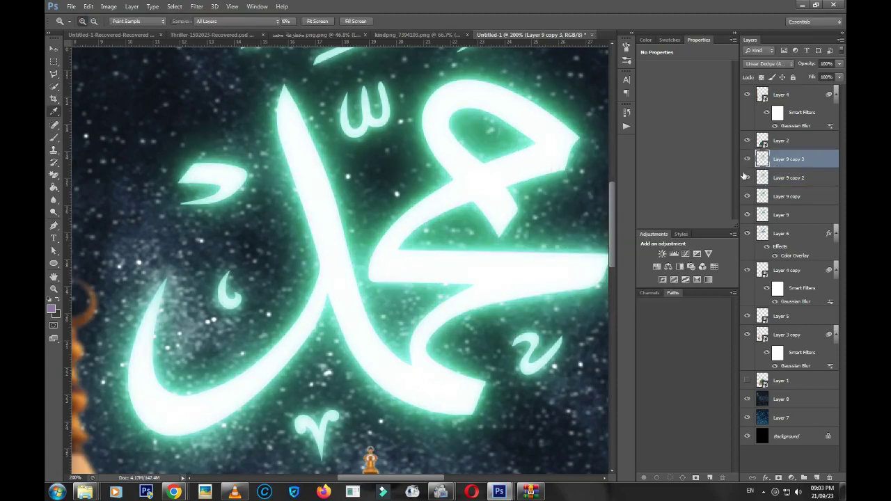
{"action": "key", "text": "ctrl+u"}
{"action": "left_click_drag", "start_coordinate": [556, 220], "coordinate": [548, 221]}
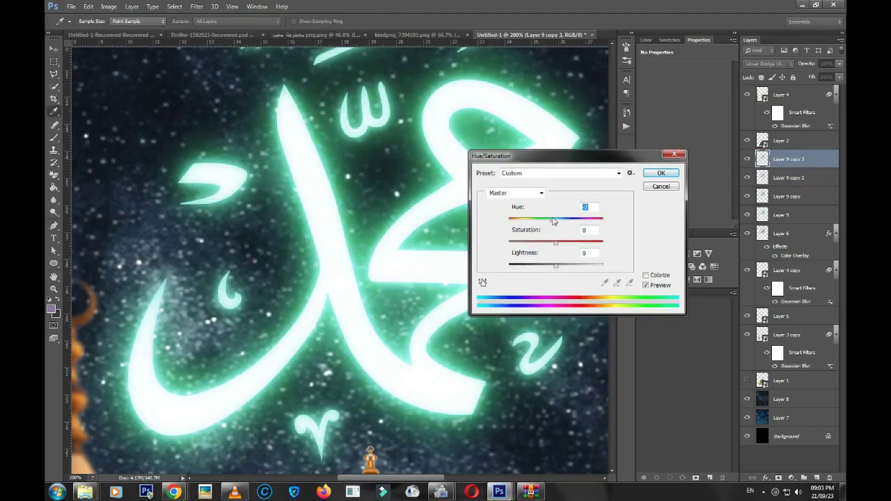
{"action": "left_click", "coordinate": [660, 173]}
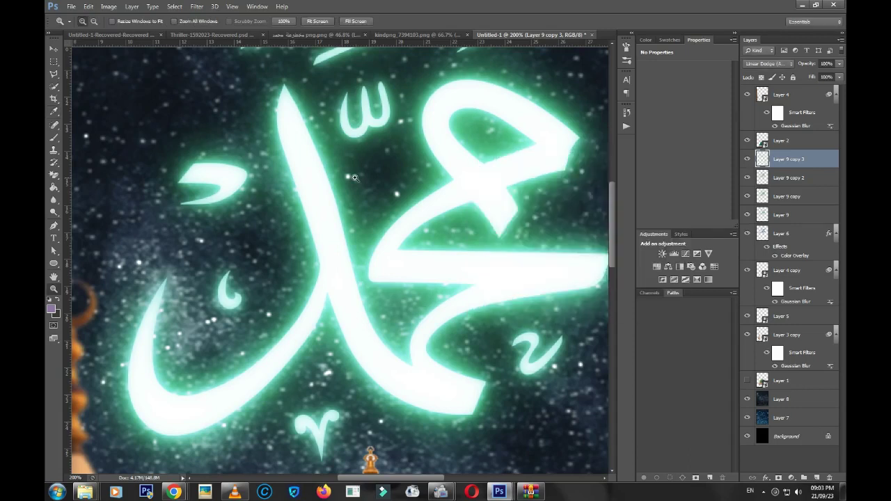
{"action": "left_click", "coordinate": [354, 178], "text": "alt"}
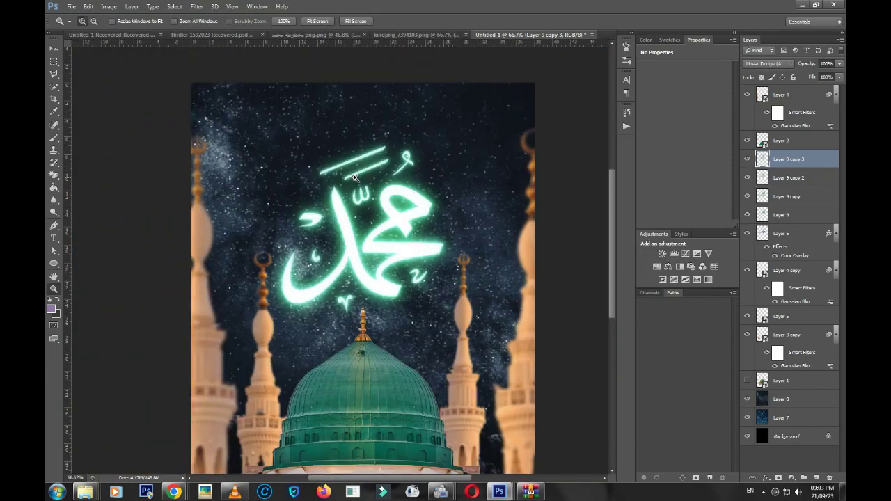
Lower Layer 9 copy 3's saturation to -22 and compare it soloed against the composite
{"action": "key", "text": "ctrl+u"}
{"action": "left_click_drag", "start_coordinate": [554, 245], "coordinate": [545, 243]}
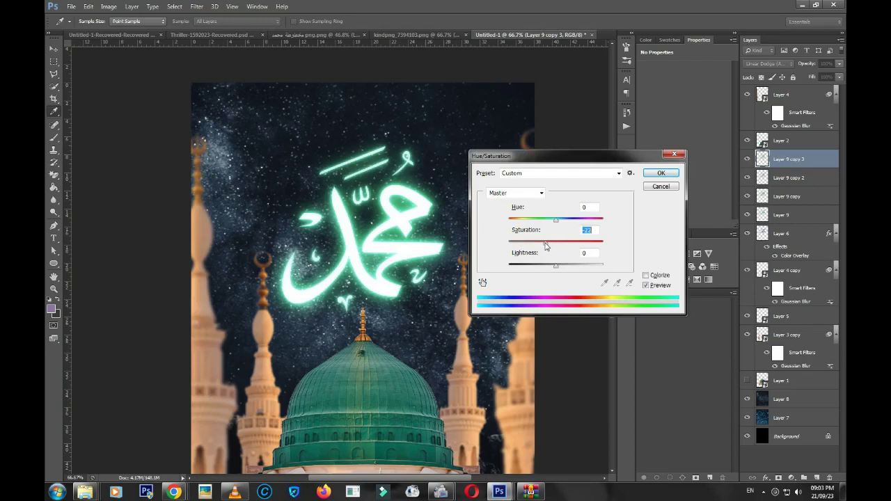
{"action": "left_click", "coordinate": [660, 174]}
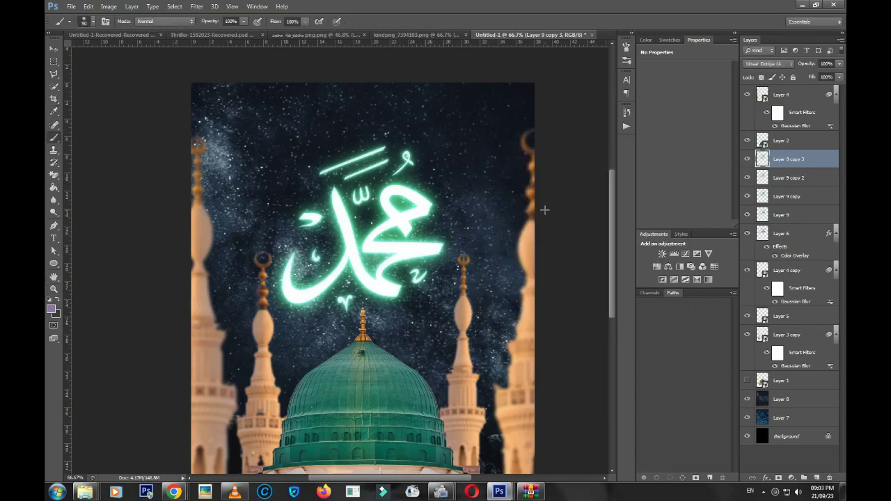
{"action": "left_click", "coordinate": [747, 160], "text": "alt"}
{"action": "left_click", "coordinate": [376, 246], "text": "alt"}
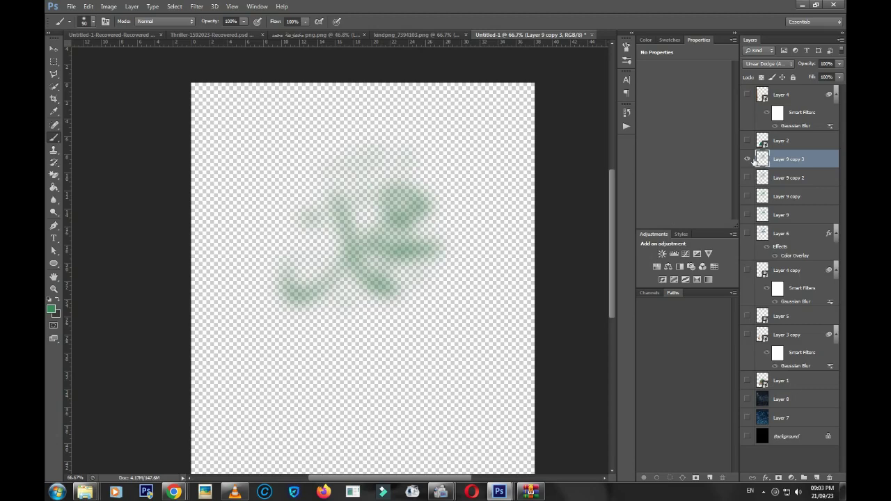
{"action": "left_click", "coordinate": [747, 160], "text": "alt"}
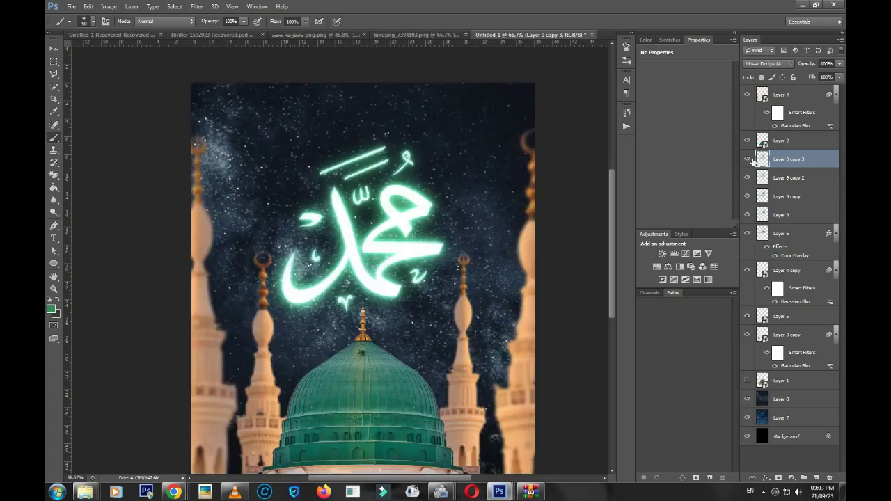
{"action": "left_click", "coordinate": [747, 160], "text": "alt"}
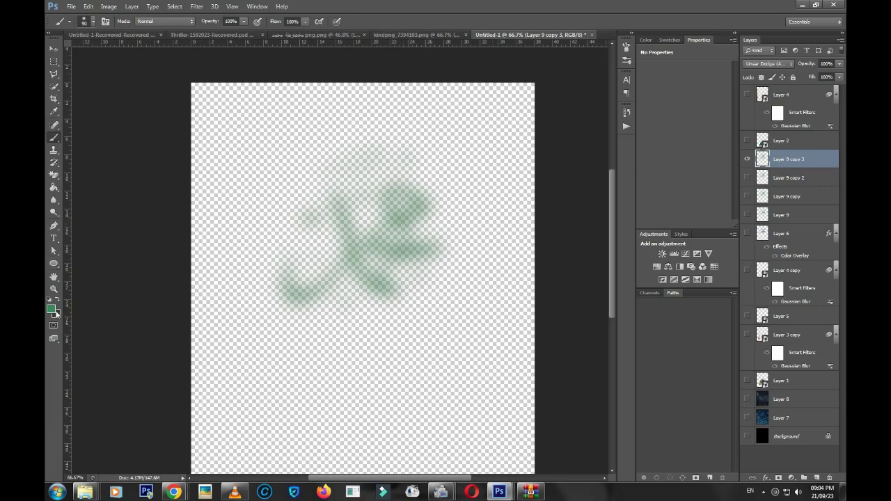
{"action": "left_click", "coordinate": [748, 159], "text": "alt"}
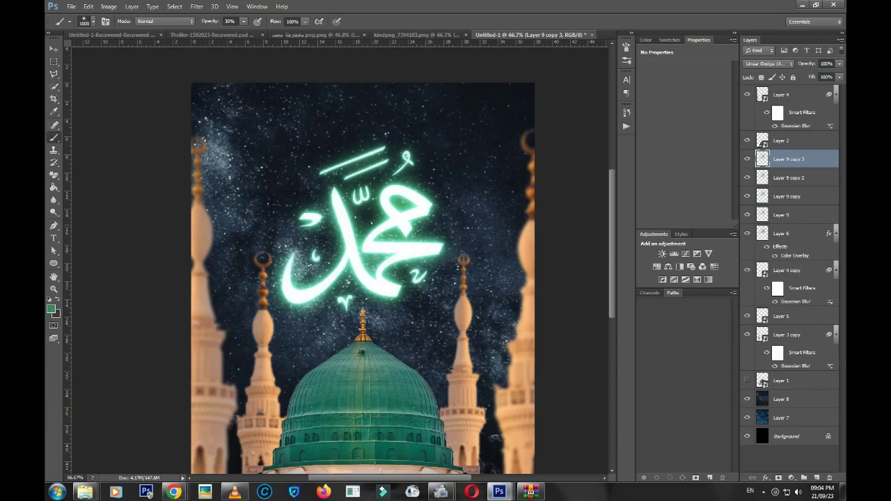
Paint soft extra glow around the calligraphy with a slightly smaller brush
{"action": "key", "text": "bracketleft"}
{"action": "left_click", "coordinate": [354, 202]}
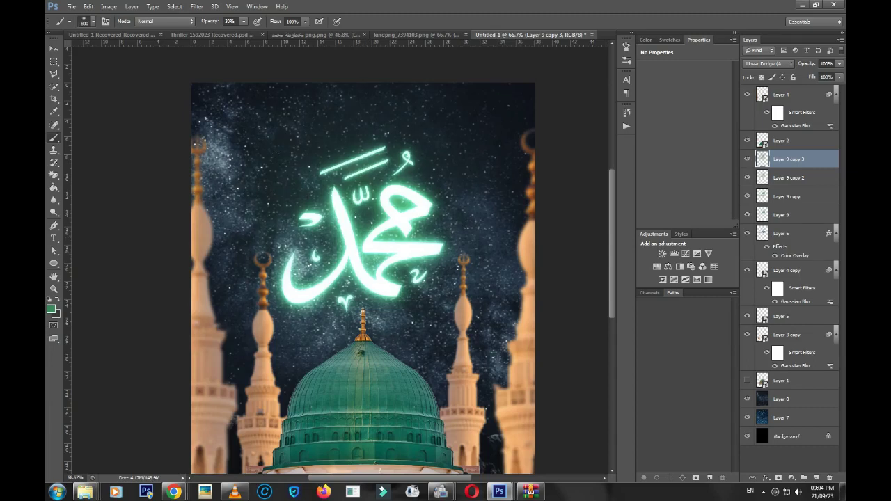
{"action": "left_click", "coordinate": [379, 259]}
Compare the glow layers by toggling visibility, leaving Layer 9 copy hidden
{"action": "left_click", "coordinate": [754, 180]}
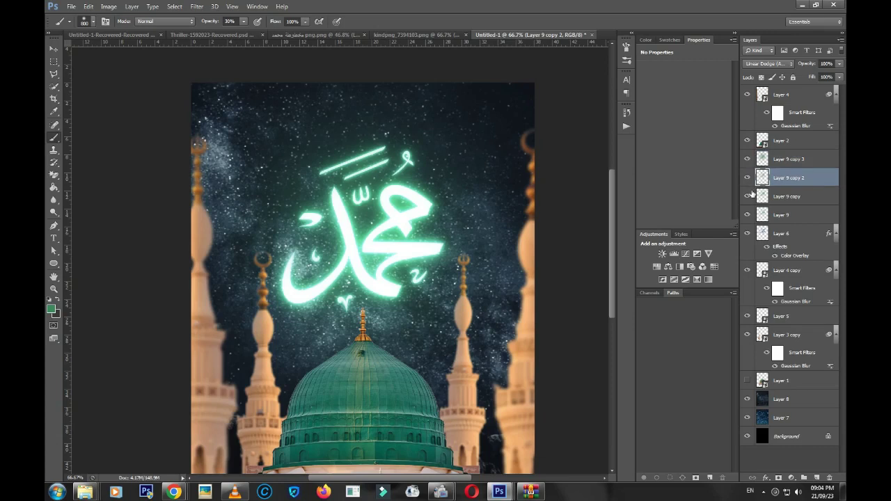
{"action": "left_click", "coordinate": [748, 195]}
{"action": "left_click", "coordinate": [748, 214]}
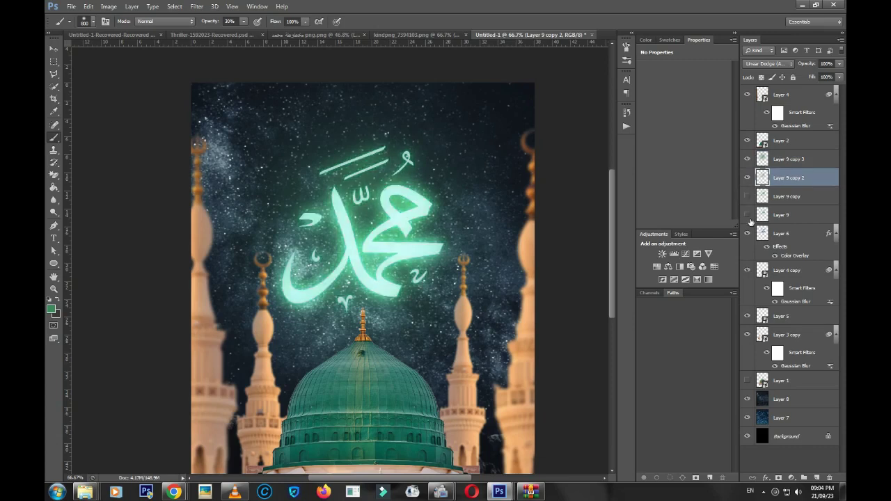
{"action": "left_click", "coordinate": [747, 214]}
{"action": "left_click", "coordinate": [747, 197]}
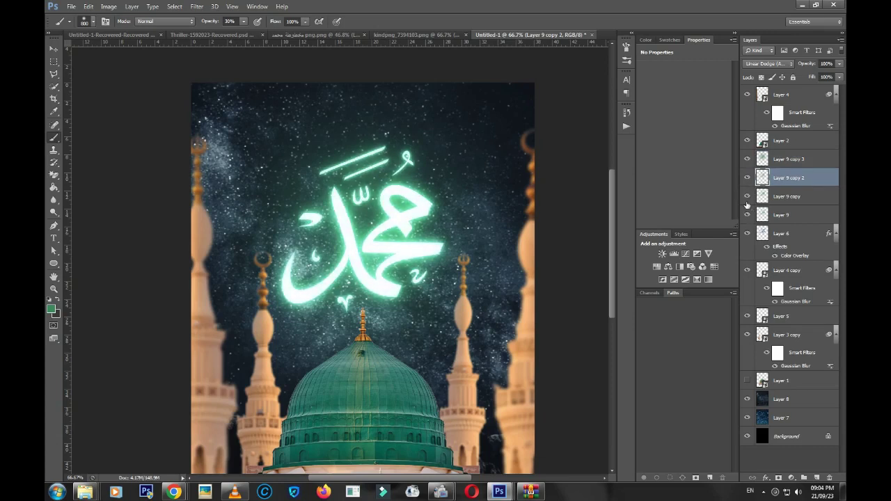
{"action": "left_click", "coordinate": [756, 196]}
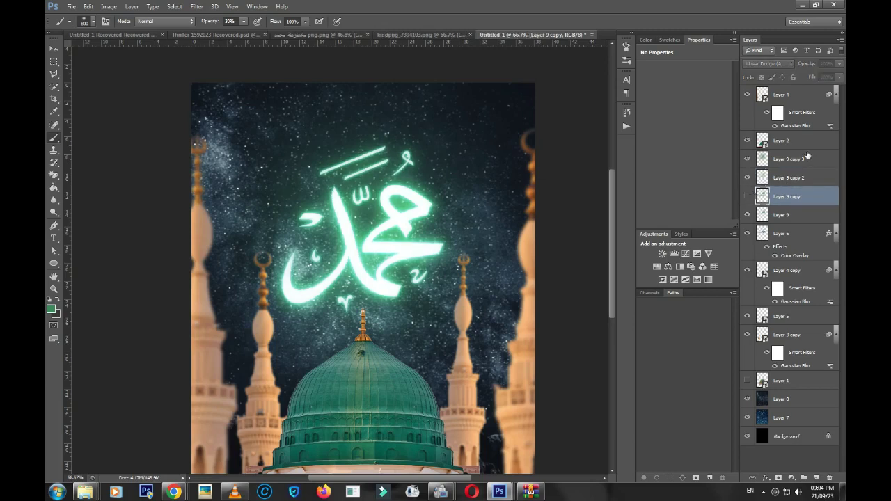
{"action": "left_click", "coordinate": [797, 103]}
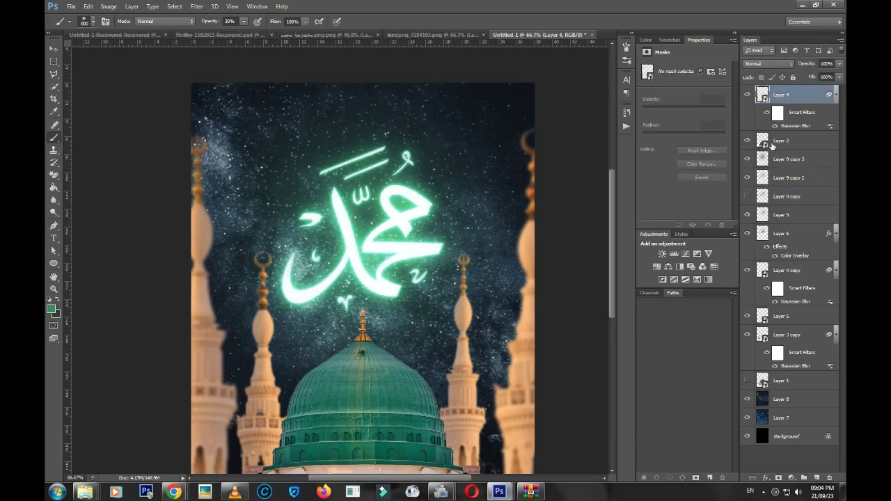
Add a Color Lookup layer with the Moonlight.3DL look, undoing a trial move lower
{"action": "left_click", "coordinate": [712, 263]}
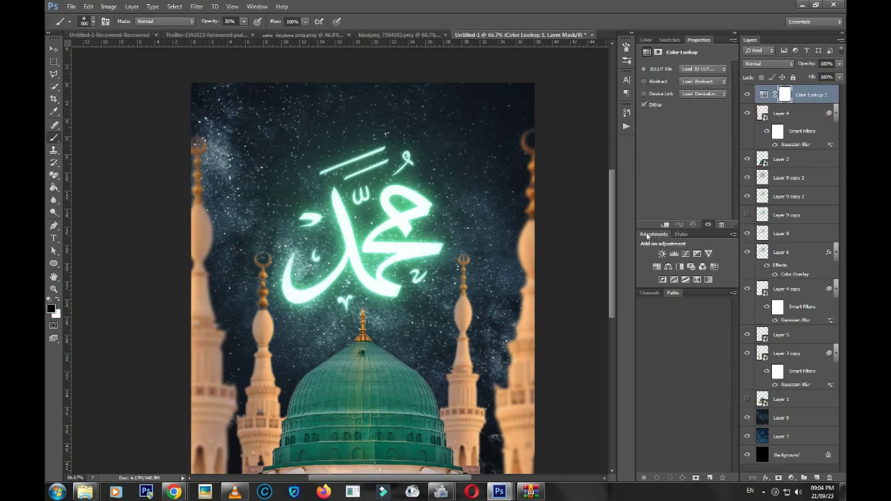
{"action": "left_click", "coordinate": [257, 6]}
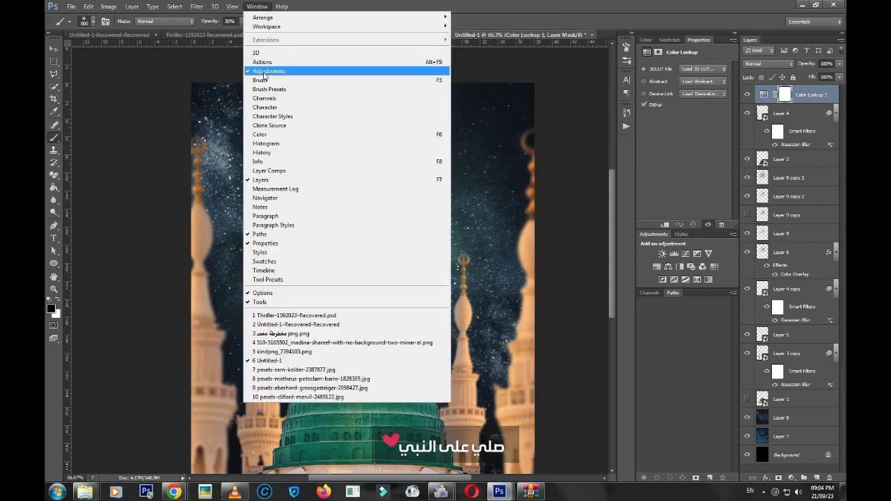
{"action": "left_click", "coordinate": [693, 74]}
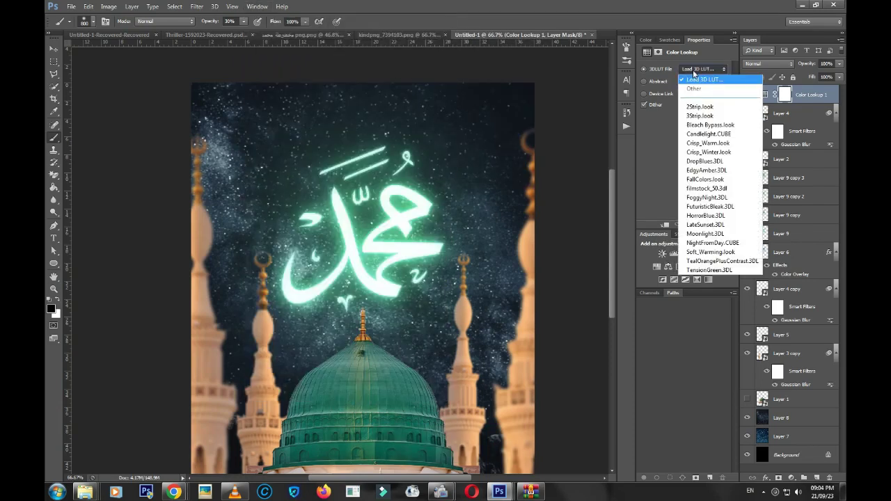
{"action": "left_click", "coordinate": [718, 233]}
{"action": "key", "text": "backslash"}
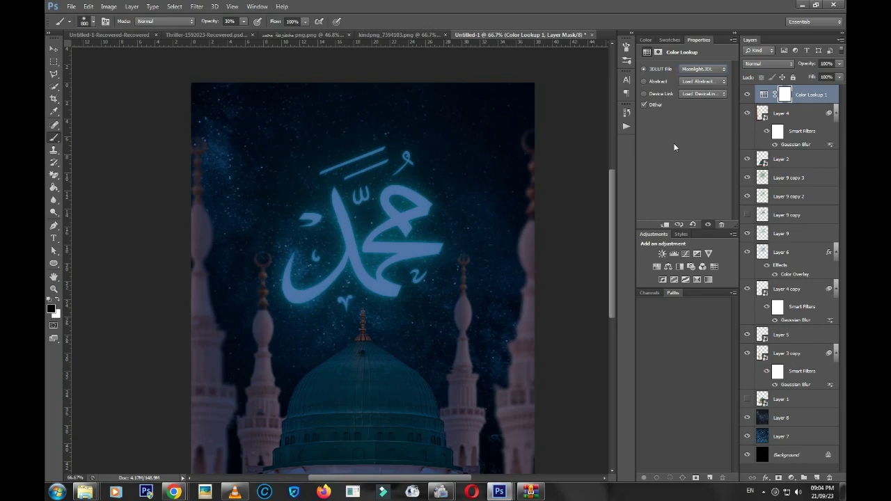
{"action": "left_click_drag", "start_coordinate": [812, 97], "coordinate": [805, 267]}
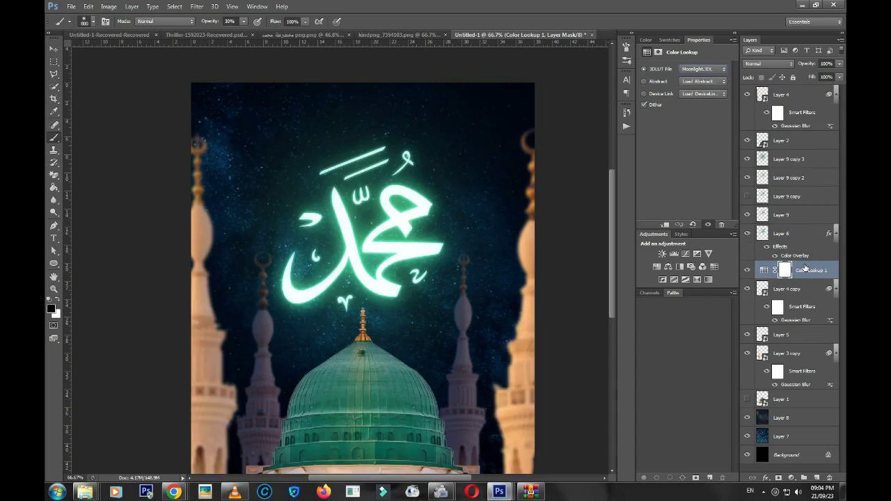
{"action": "key", "text": "ctrl+alt+z"}
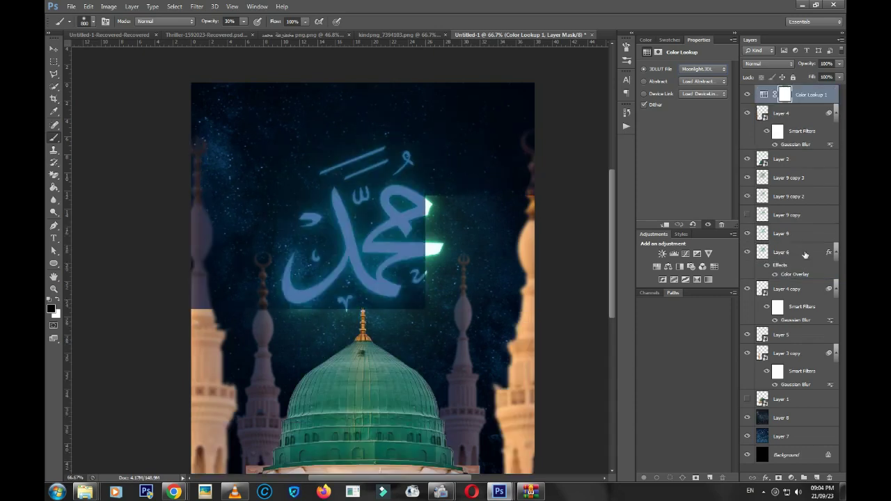
{"action": "key", "text": "ctrl+alt+z"}
Move Layer 6 through Layer 9 copy 3 above Color Lookup 1, group them, and nudge them up
{"action": "left_click", "coordinate": [789, 255], "text": "shift"}
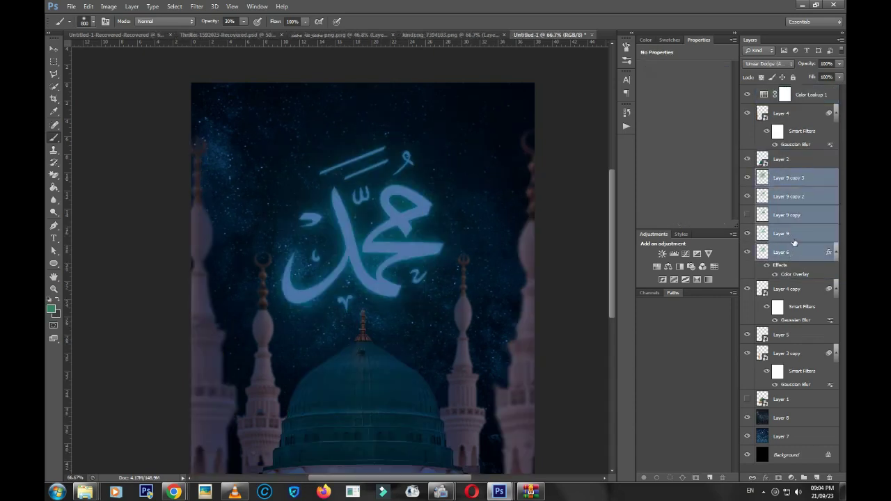
{"action": "left_click_drag", "start_coordinate": [795, 250], "coordinate": [797, 91]}
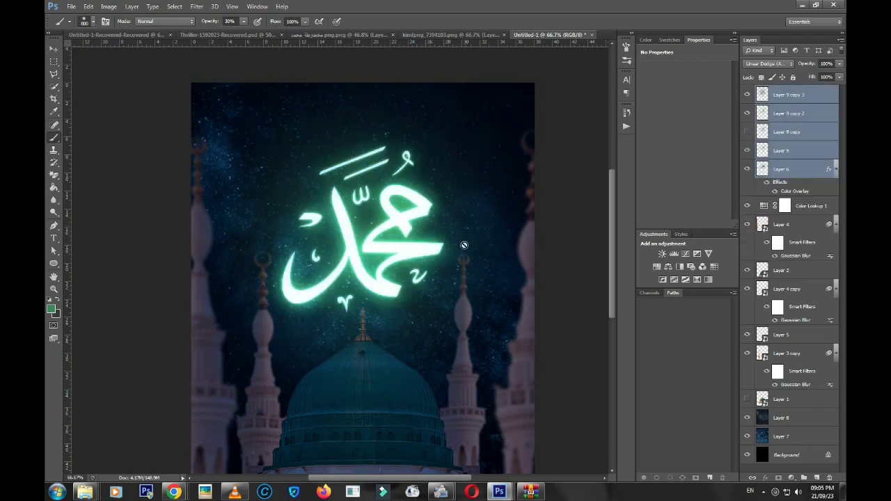
{"action": "key", "text": "v"}
{"action": "scroll", "coordinate": [445, 216], "scroll_direction": "down", "scroll_amount": 1}
{"action": "scroll", "coordinate": [438, 209], "scroll_direction": "down", "scroll_amount": 1}
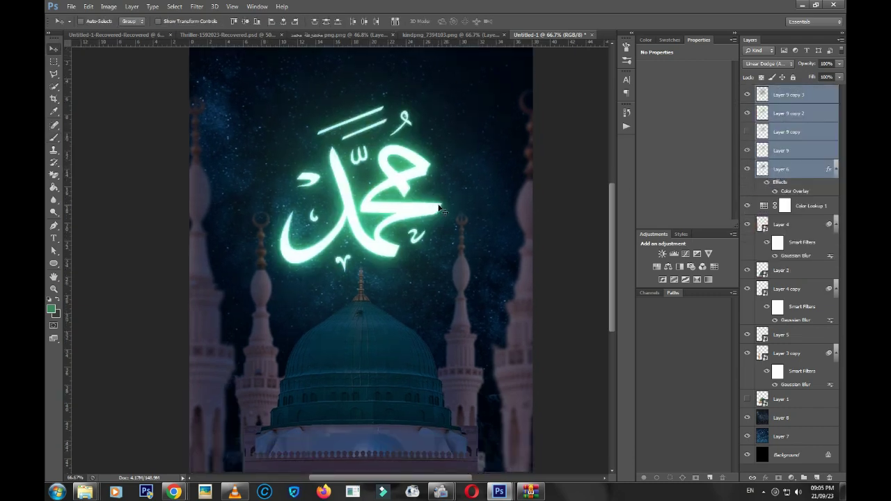
{"action": "key", "text": "ctrl+g"}
{"action": "left_click_drag", "start_coordinate": [438, 184], "coordinate": [438, 172]}
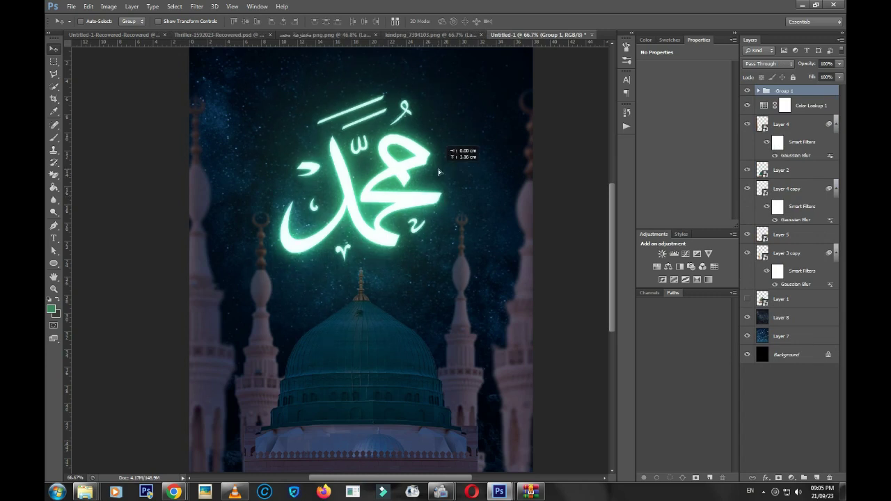
{"action": "left_click", "coordinate": [748, 90]}
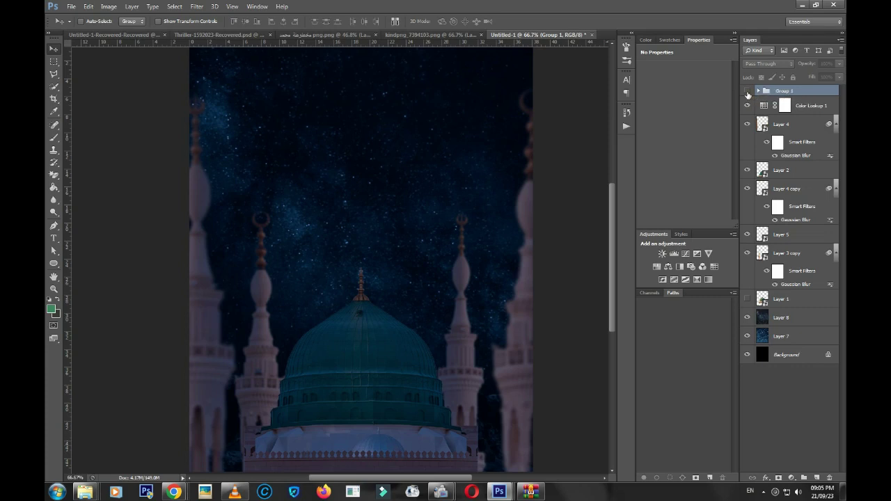
{"action": "left_click", "coordinate": [746, 91]}
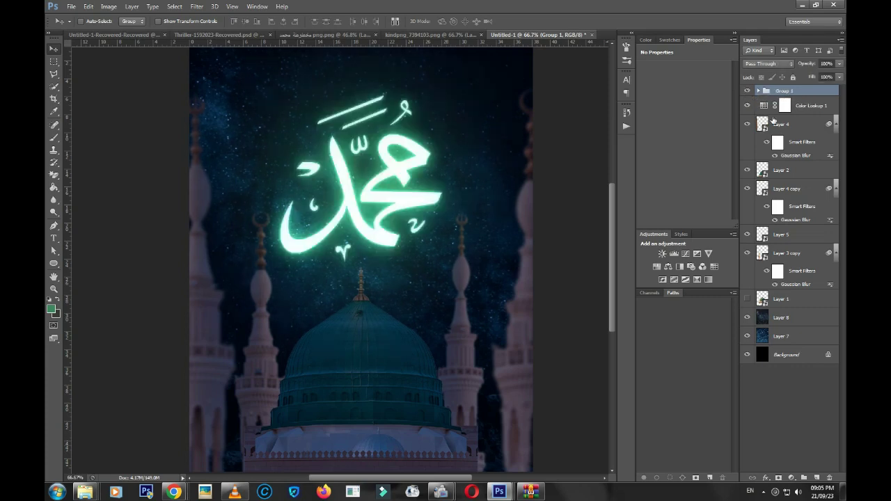
Zoom out, hide Group 1 and Color Lookup 1, and undo a trial shift of the left minaret
{"action": "key", "text": "z"}
{"action": "left_click", "coordinate": [392, 317], "text": "alt"}
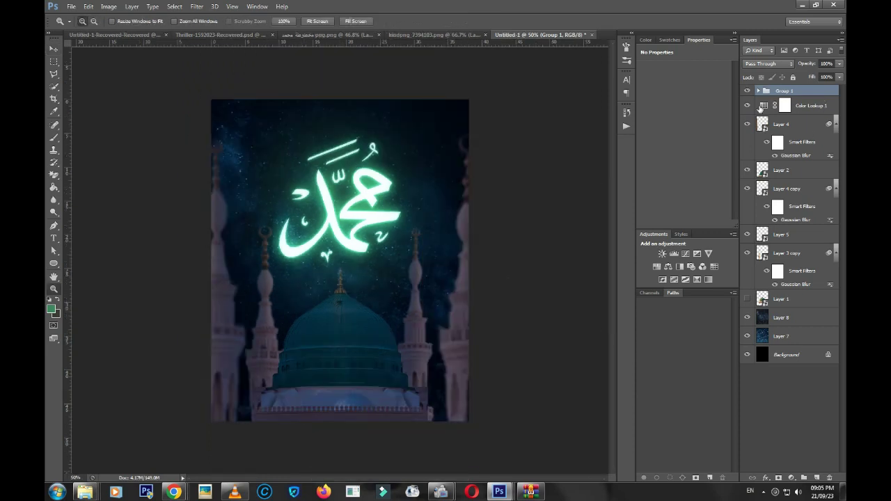
{"action": "left_click", "coordinate": [747, 91]}
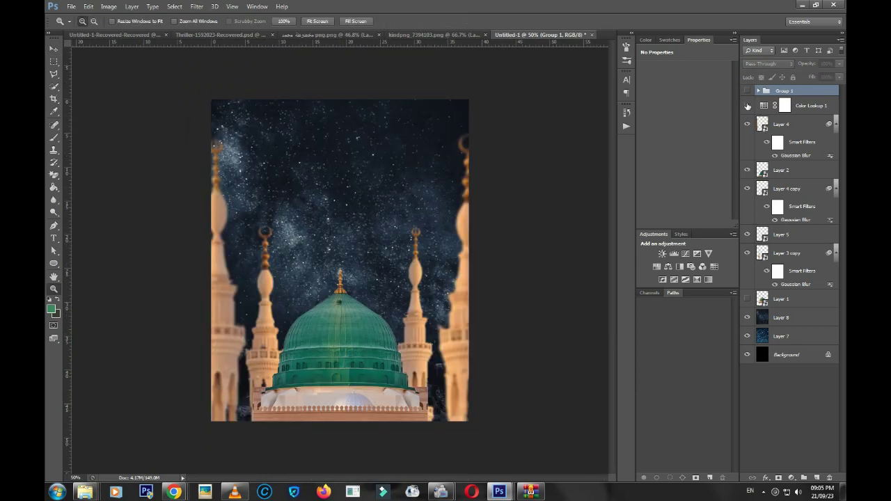
{"action": "left_click", "coordinate": [790, 254]}
{"action": "key", "text": "v"}
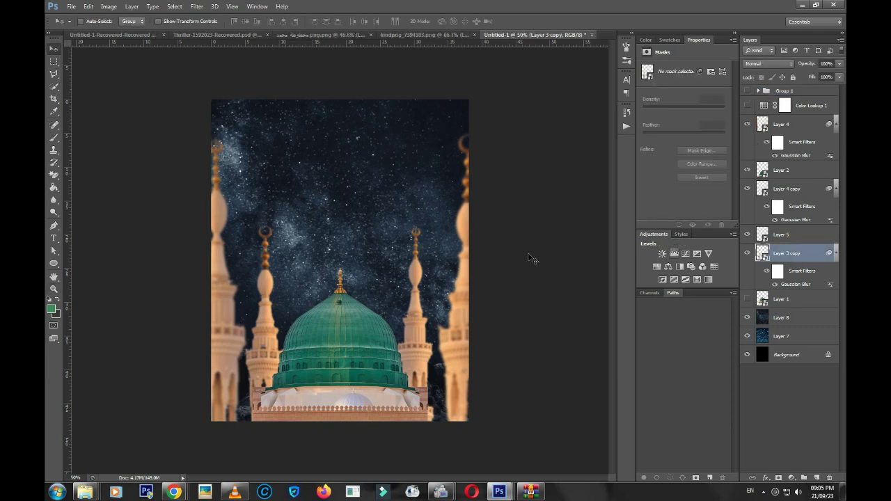
{"action": "left_click_drag", "start_coordinate": [457, 246], "coordinate": [494, 247]}
{"action": "key", "text": "ctrl+z"}
{"action": "left_click", "coordinate": [808, 197]}
On a new layer, paint soft green mist around the dome's base with a large cloud brush
{"action": "left_click", "coordinate": [816, 478]}
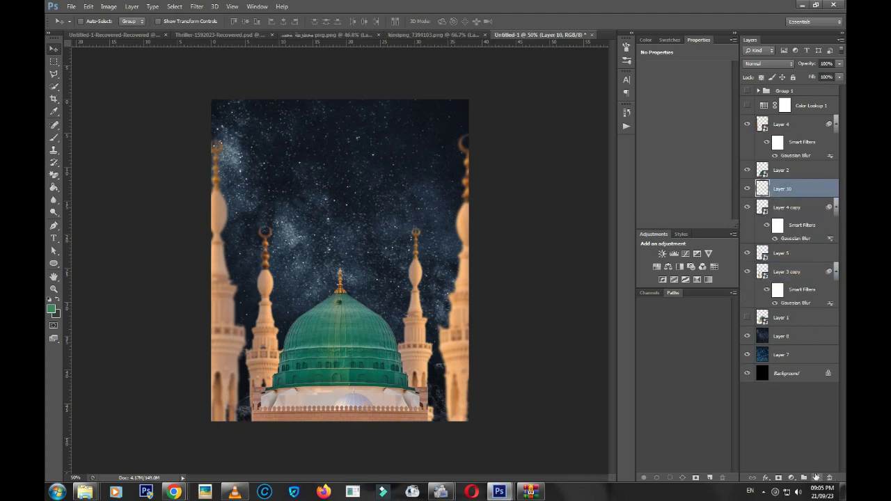
{"action": "key", "text": "b"}
{"action": "right_click", "coordinate": [386, 214]}
{"action": "scroll", "coordinate": [445, 299], "scroll_direction": "down", "scroll_amount": 2}
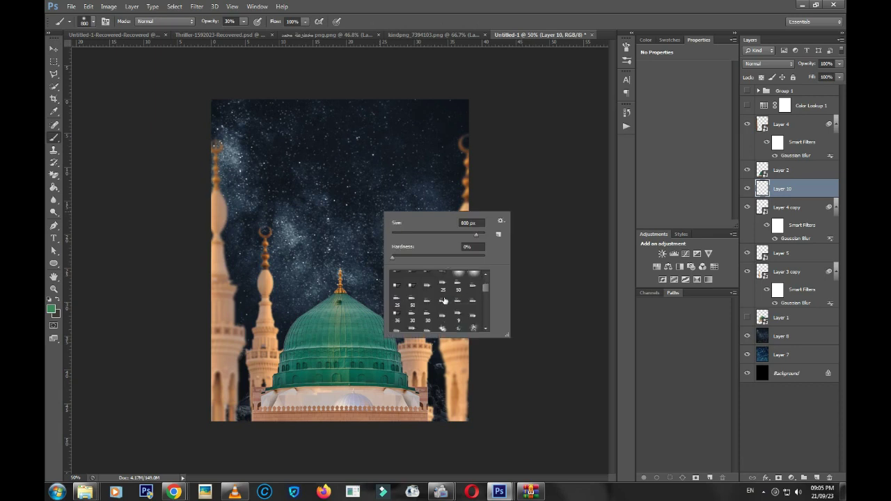
{"action": "left_click_drag", "start_coordinate": [485, 298], "coordinate": [488, 323]}
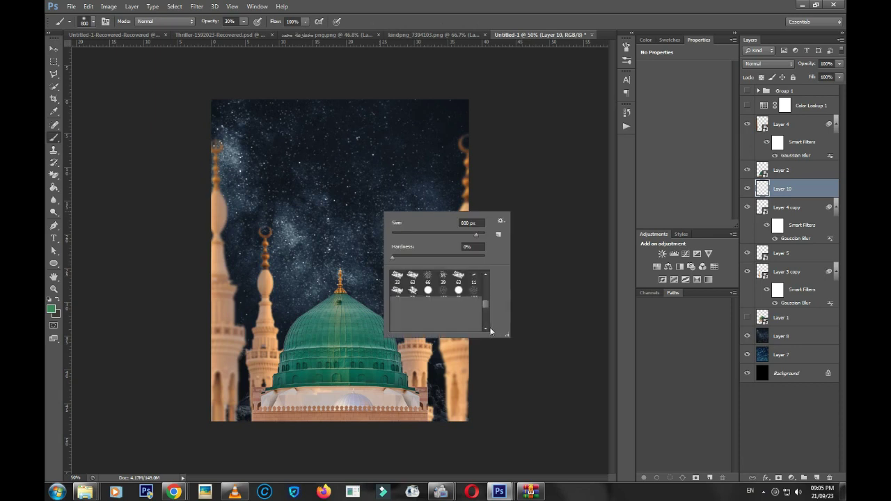
{"action": "scroll", "coordinate": [484, 310], "scroll_direction": "down", "scroll_amount": 3}
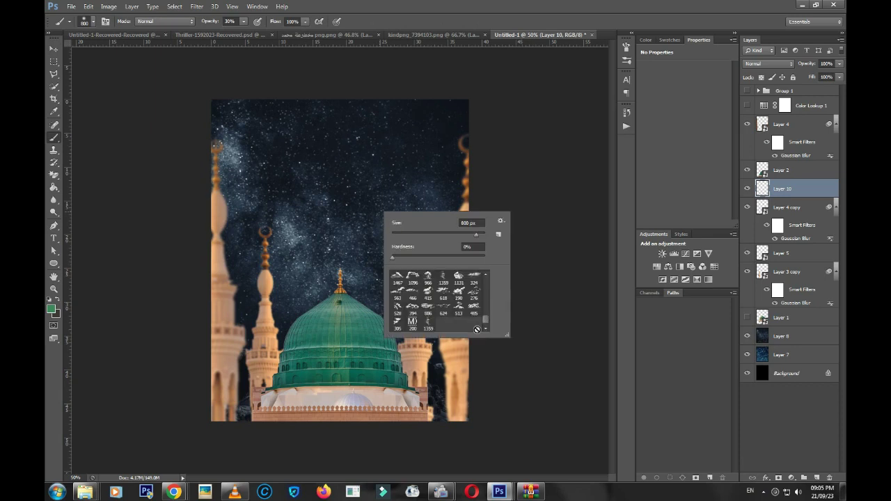
{"action": "left_click", "coordinate": [427, 333]}
{"action": "left_click", "coordinate": [95, 286]}
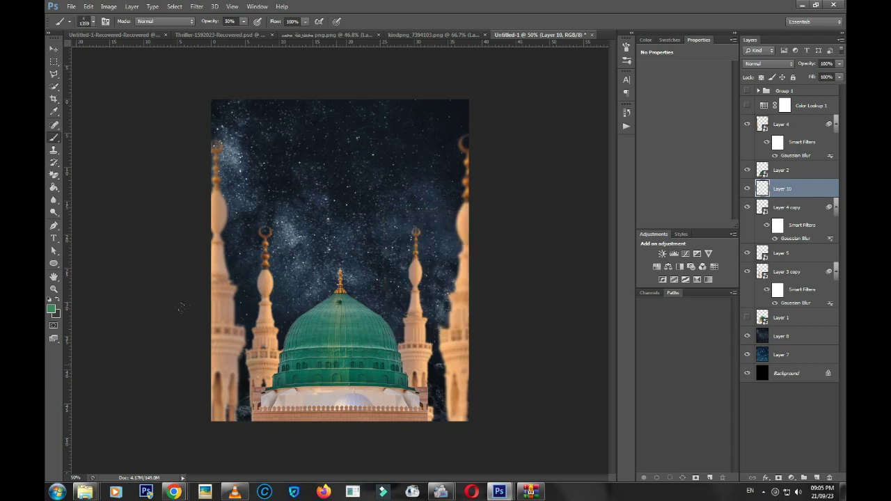
{"action": "mouse_move", "coordinate": [160, 363]}
{"action": "left_mouse_down"}
{"action": "mouse_move", "coordinate": [327, 357]}
{"action": "mouse_move", "coordinate": [409, 320]}
{"action": "mouse_move", "coordinate": [371, 343]}
{"action": "left_mouse_up"}
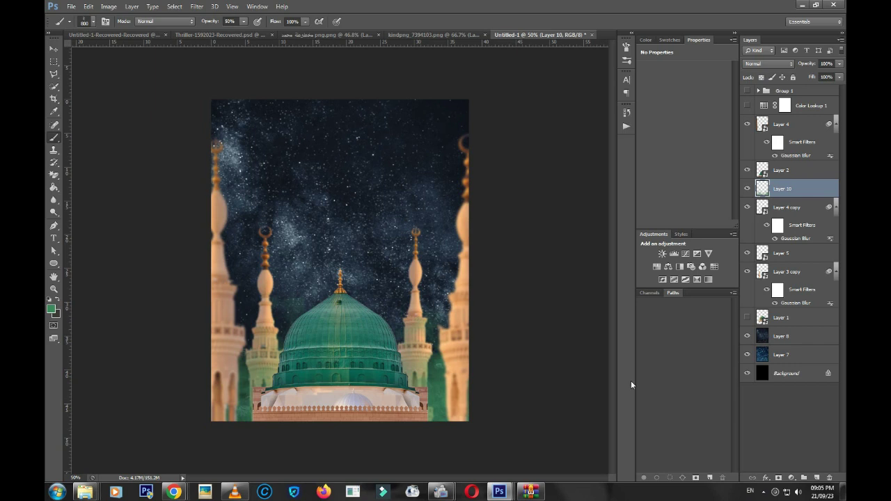
Add a new layer above Layer 2 and paint mist along the dome's lower left base
{"action": "left_click", "coordinate": [800, 172]}
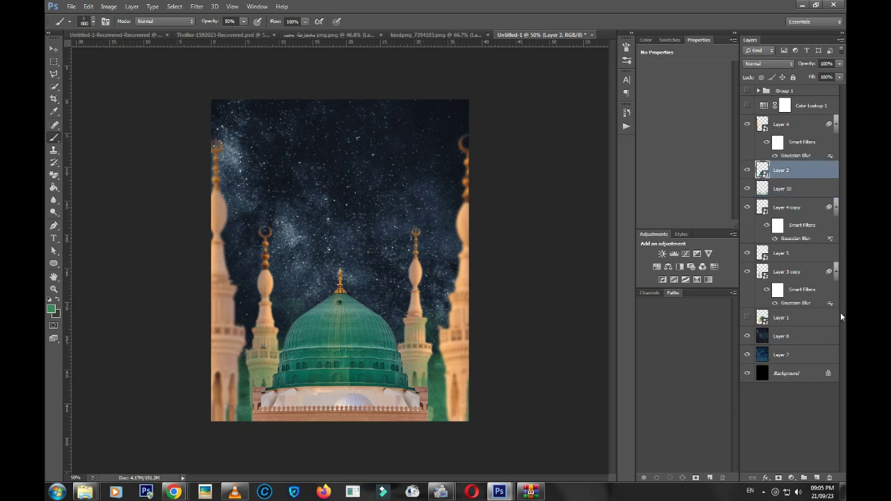
{"action": "left_click", "coordinate": [816, 477]}
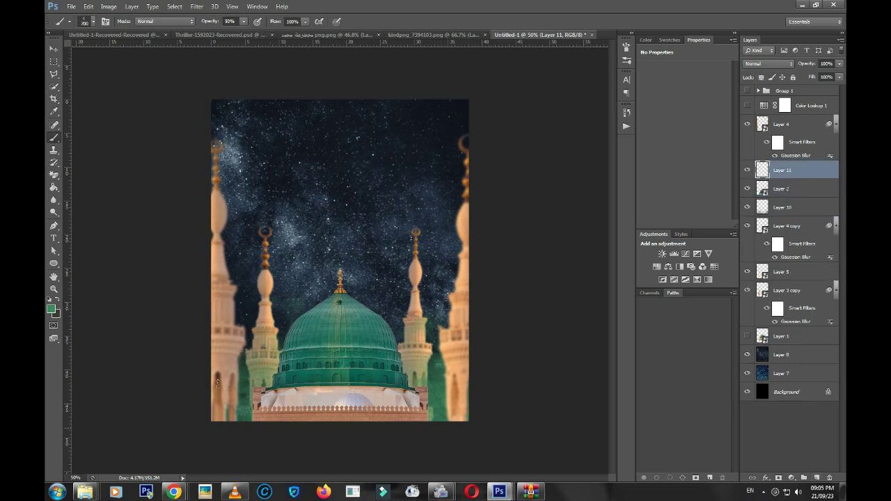
{"action": "key", "text": "bracketleft"}
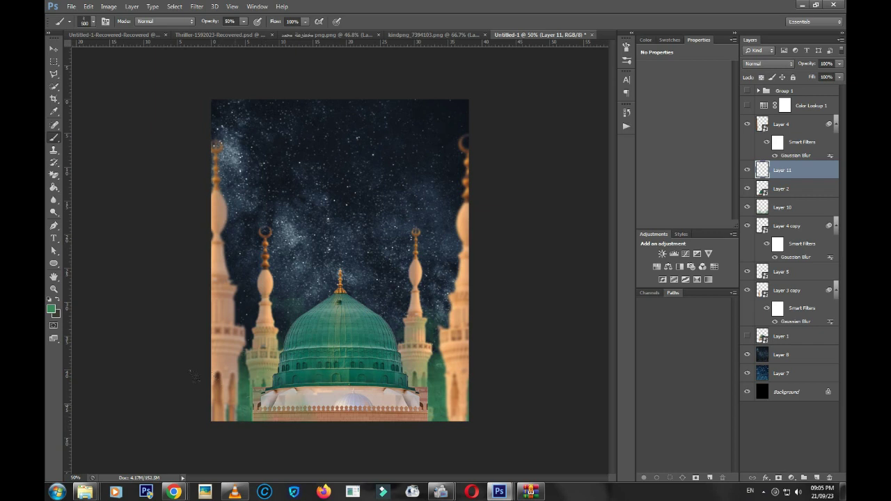
{"action": "left_click_drag", "start_coordinate": [223, 421], "coordinate": [280, 412]}
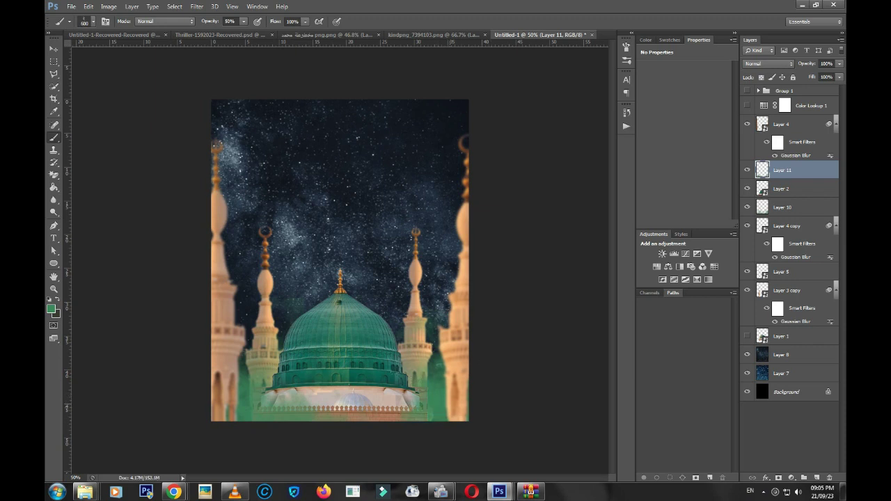
{"action": "key", "text": "bracketright"}
{"action": "key", "text": "bracketleft"}
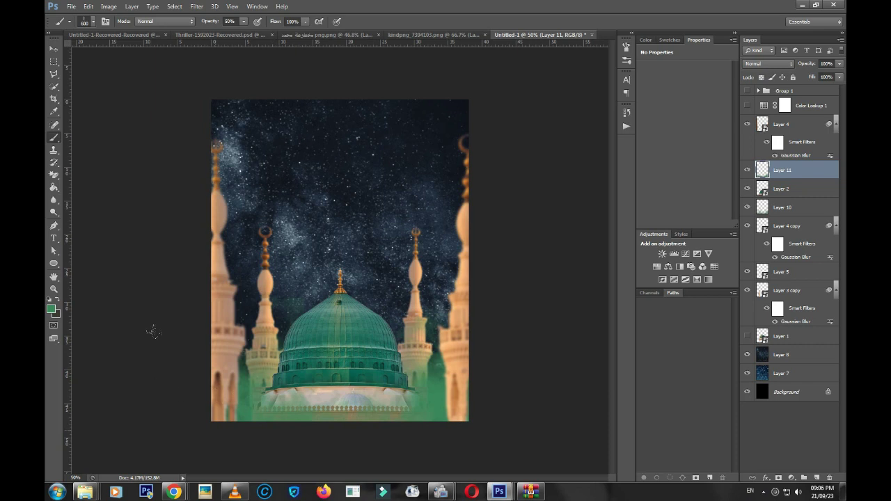
Add a new layer above Layer 4 and paint mist along both minarets' bases
{"action": "left_click", "coordinate": [814, 122]}
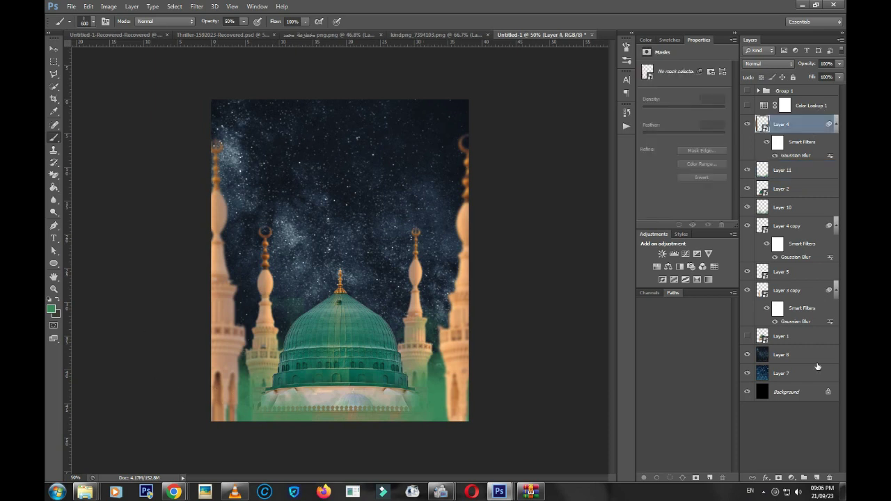
{"action": "left_click", "coordinate": [815, 477]}
{"action": "left_click_drag", "start_coordinate": [408, 323], "coordinate": [452, 312]}
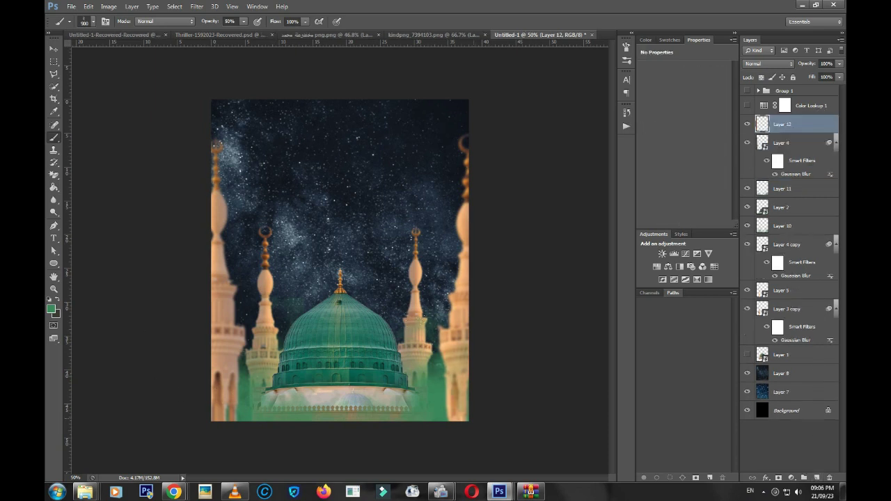
{"action": "left_click_drag", "start_coordinate": [192, 336], "coordinate": [72, 235]}
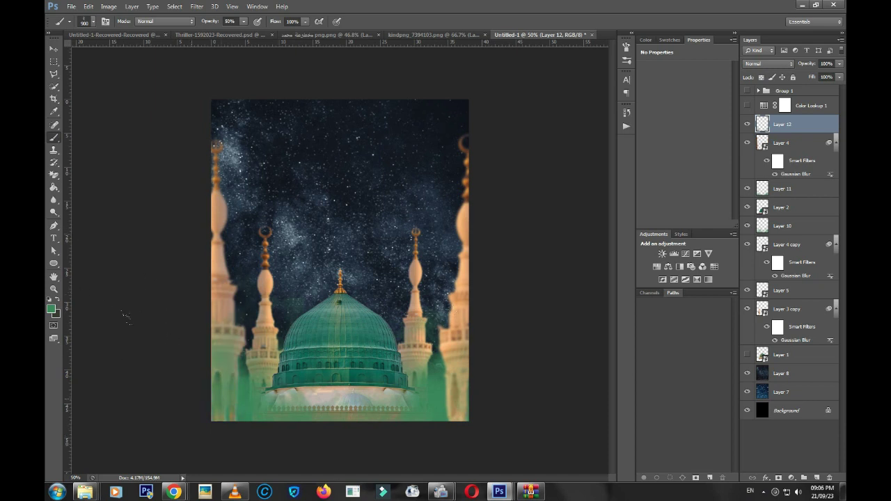
{"action": "left_click_drag", "start_coordinate": [472, 417], "coordinate": [476, 293]}
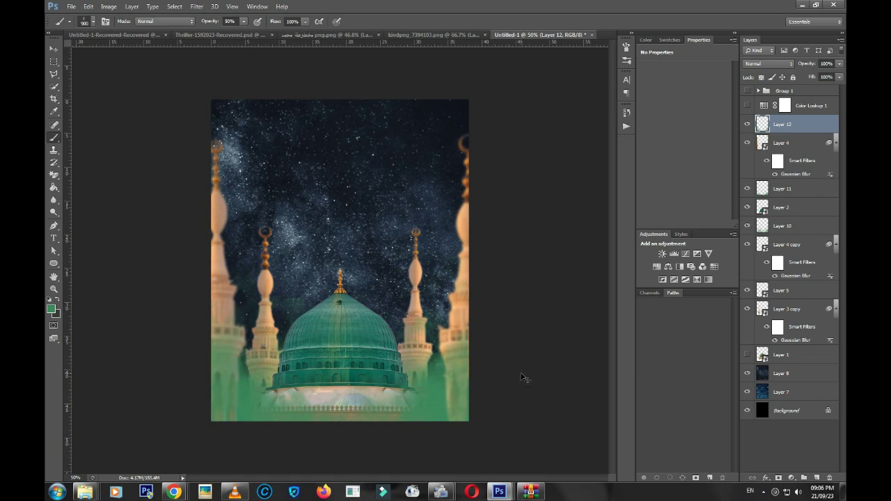
{"action": "key", "text": "v"}
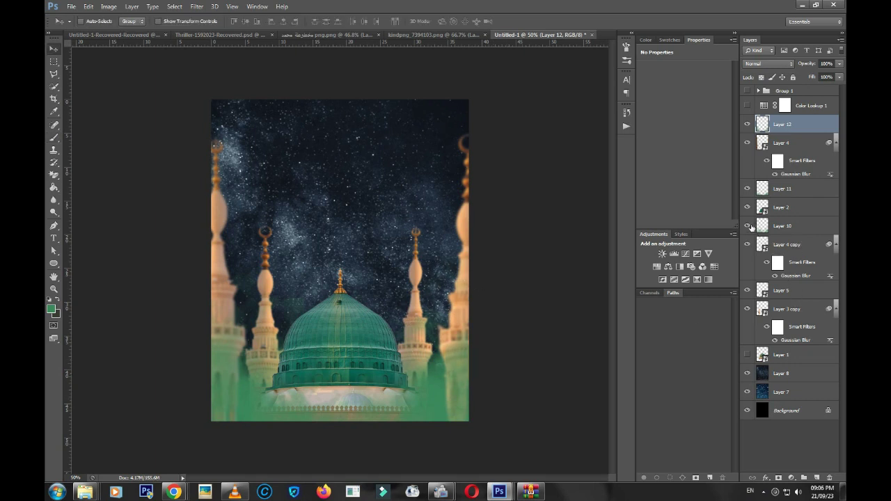
Shift Layer 10's mist hue toward blue, around +73
{"action": "left_click", "coordinate": [746, 225]}
{"action": "left_click", "coordinate": [746, 226]}
{"action": "key", "text": "ctrl+u"}
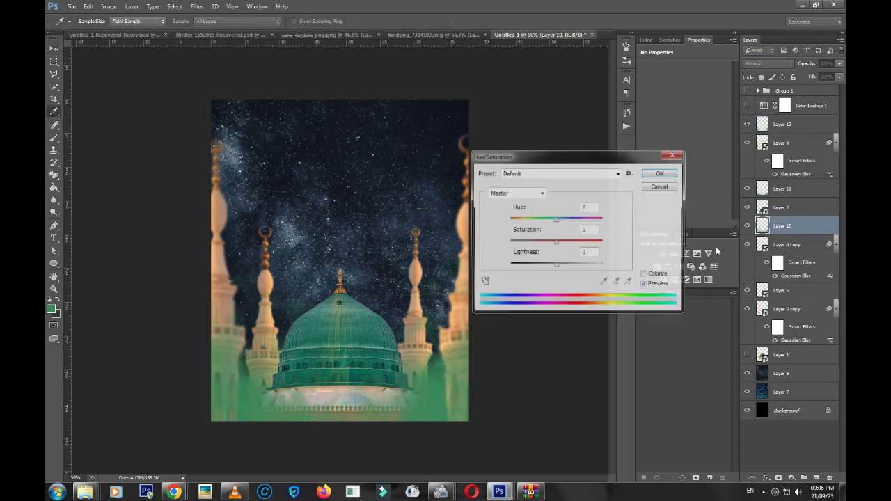
{"action": "left_click_drag", "start_coordinate": [554, 222], "coordinate": [583, 222]}
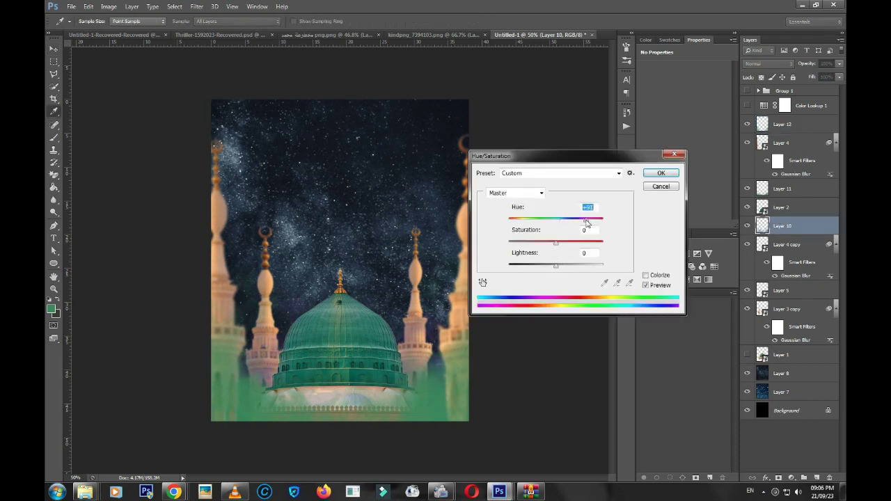
{"action": "left_click_drag", "start_coordinate": [583, 221], "coordinate": [583, 222]}
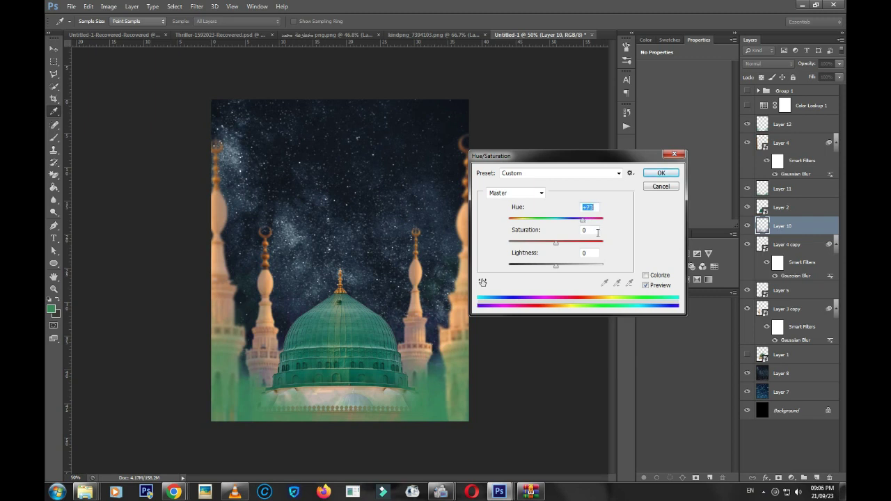
{"action": "key", "text": "Up"}
{"action": "key", "text": "Up"}
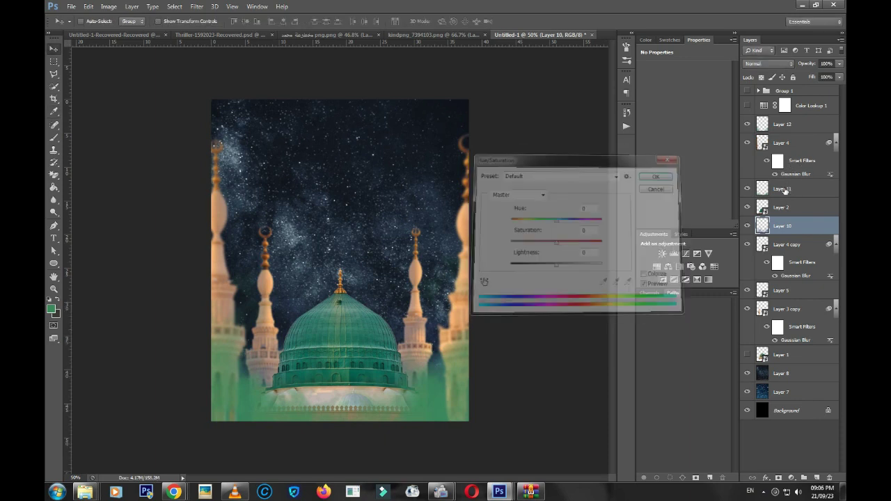
Set Layer 11's hue to +7 and push Layer 12's hue past +29 toward blue
{"action": "left_click", "coordinate": [784, 189]}
{"action": "key", "text": "ctrl+u"}
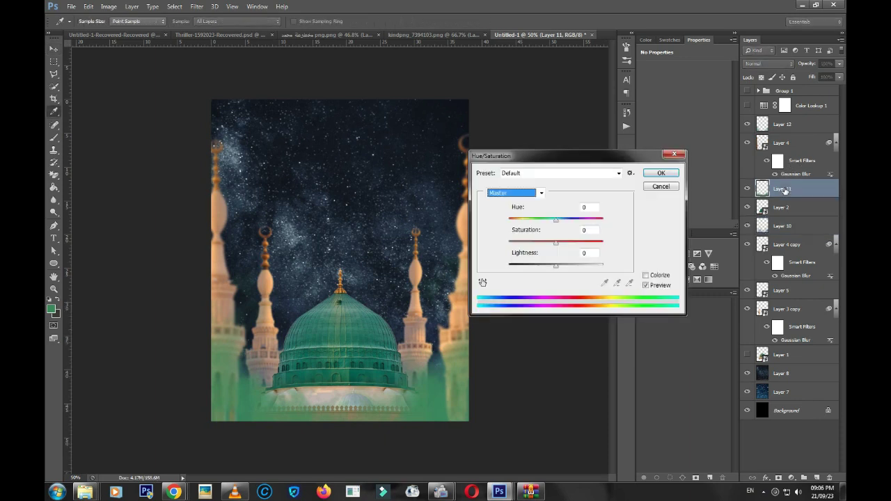
{"action": "type", "text": "+7"}
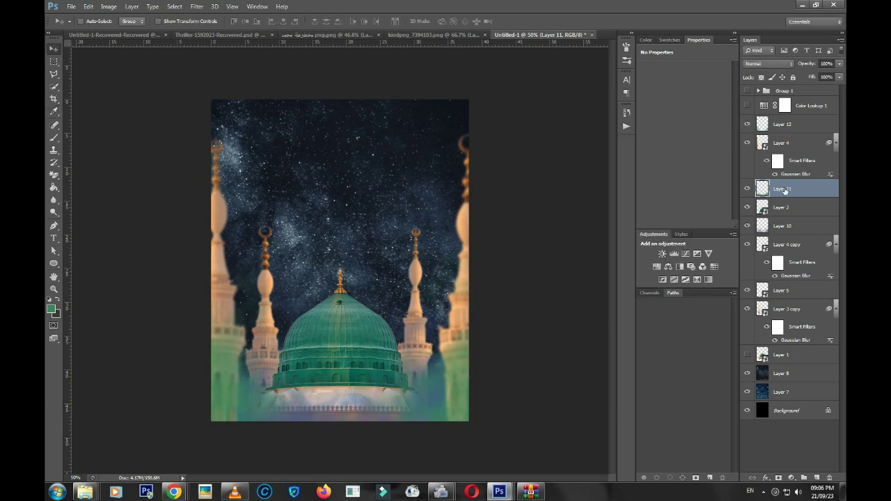
{"action": "left_click", "coordinate": [782, 125]}
{"action": "key", "text": "ctrl+u"}
{"action": "left_click", "coordinate": [569, 221]}
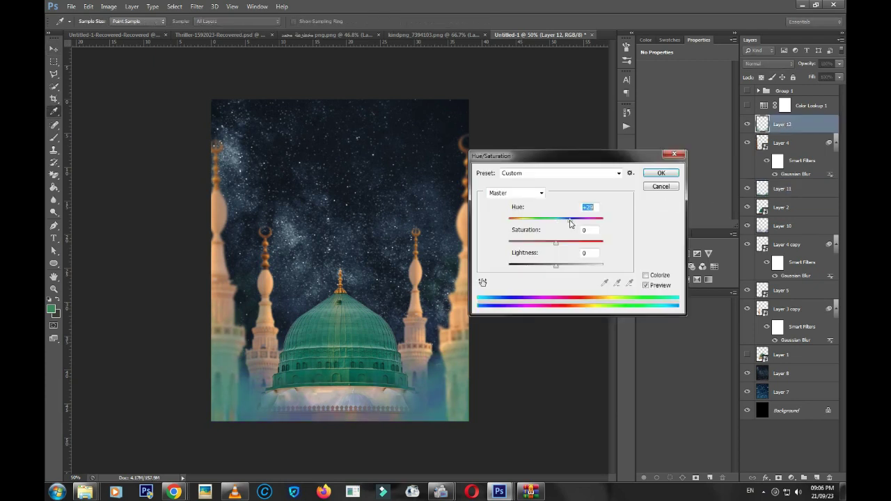
{"action": "left_click_drag", "start_coordinate": [569, 221], "coordinate": [583, 224]}
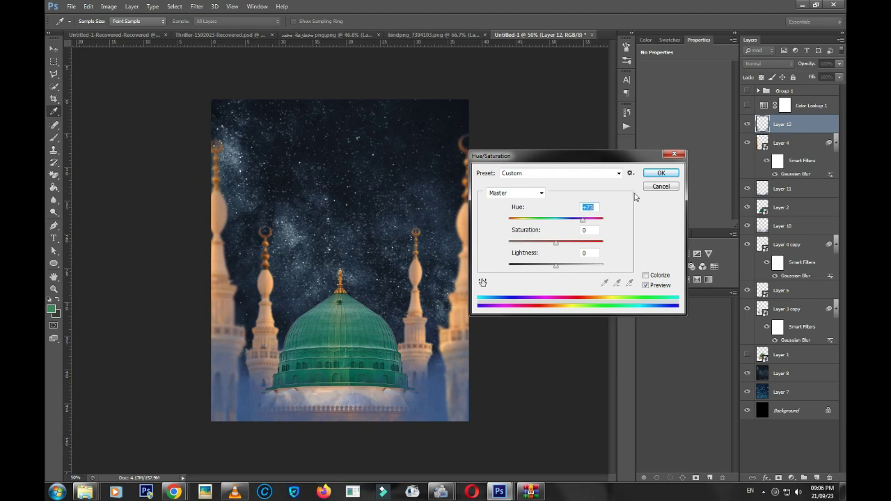
{"action": "left_click", "coordinate": [661, 173]}
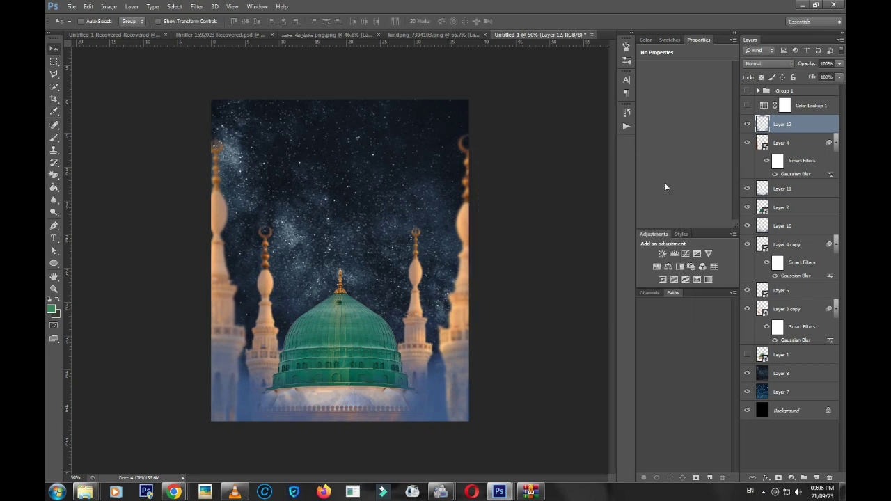
Zoom in on the dome and desaturate Layer 12's mist
{"action": "key", "text": "z"}
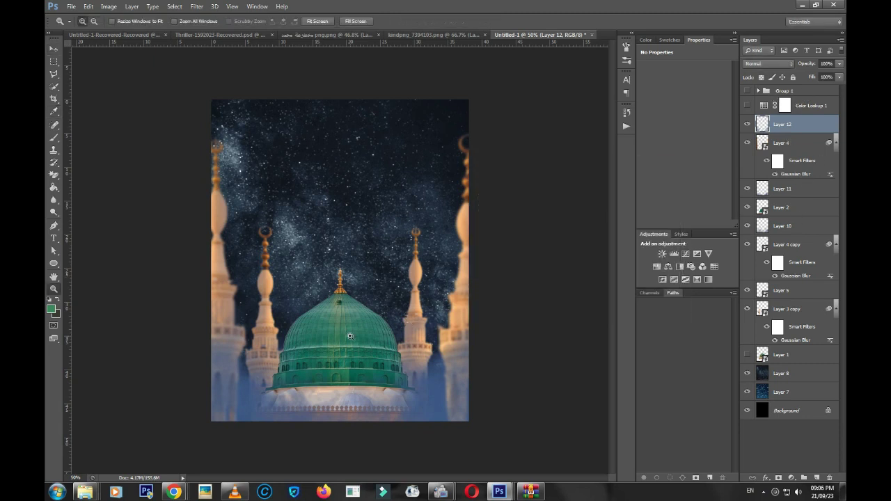
{"action": "left_click", "coordinate": [349, 336]}
{"action": "left_click_drag", "start_coordinate": [350, 336], "coordinate": [356, 296]}
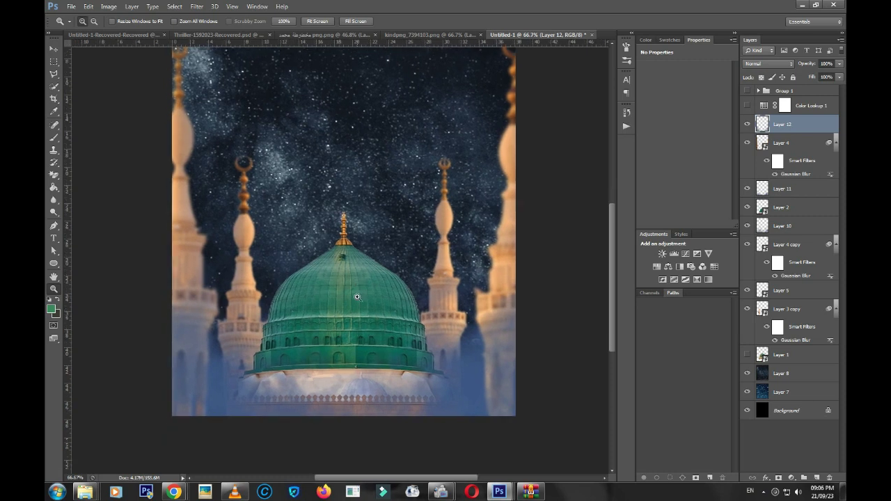
{"action": "key", "text": "ctrl+u"}
{"action": "left_click_drag", "start_coordinate": [547, 241], "coordinate": [537, 242]}
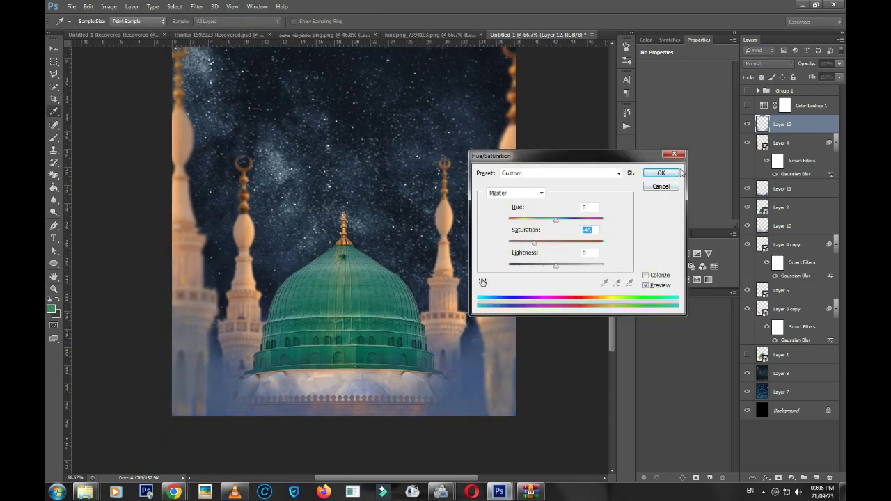
{"action": "left_click", "coordinate": [668, 173]}
Lower the saturation of the mist on Layers 10 and 11
{"action": "left_click", "coordinate": [793, 227]}
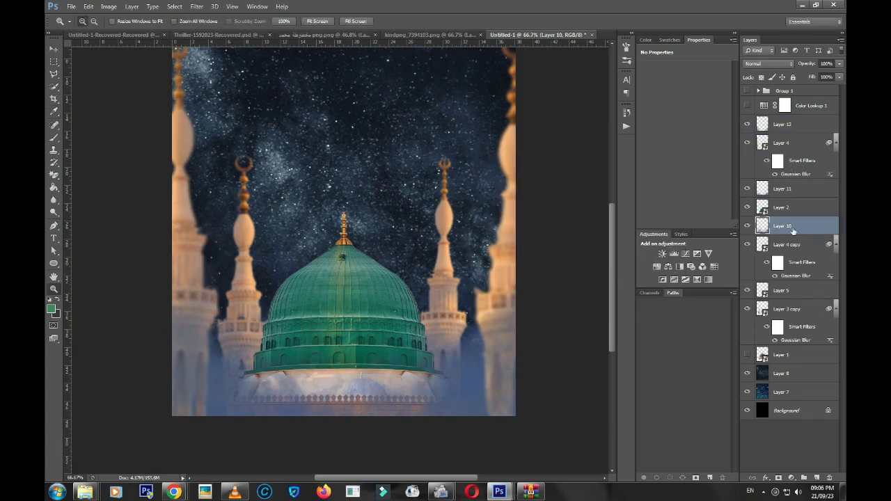
{"action": "key", "text": "ctrl+u"}
{"action": "left_click_drag", "start_coordinate": [555, 241], "coordinate": [541, 243]}
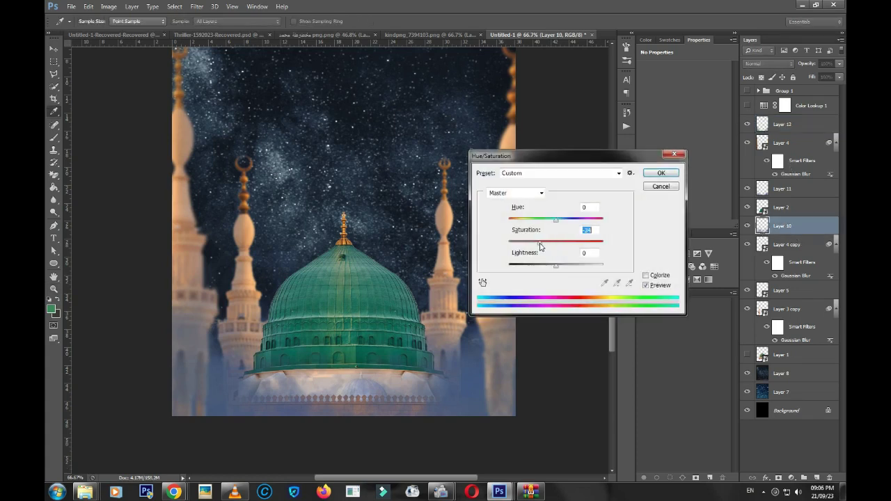
{"action": "left_click", "coordinate": [661, 173]}
{"action": "left_click", "coordinate": [789, 190]}
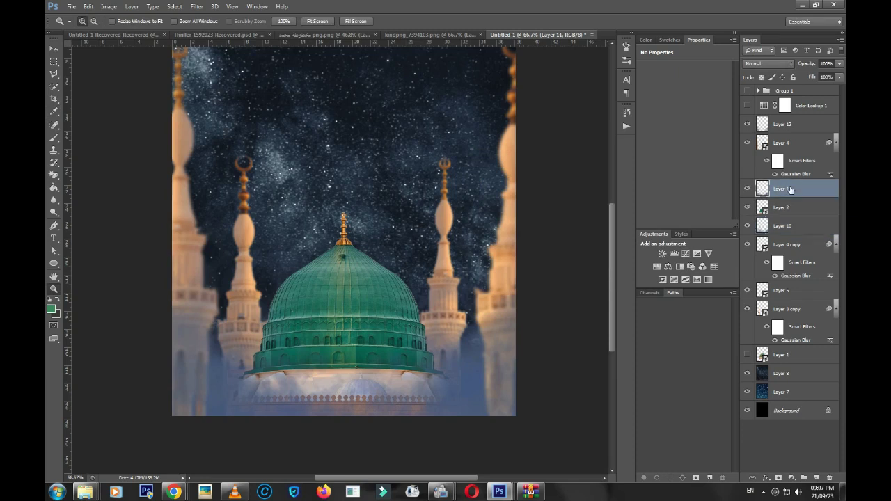
{"action": "key", "text": "ctrl+u"}
{"action": "left_click_drag", "start_coordinate": [556, 242], "coordinate": [534, 250]}
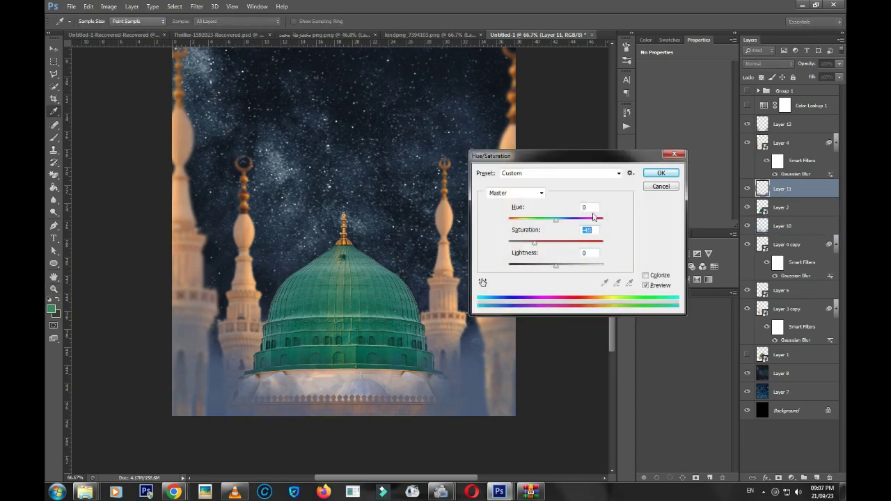
{"action": "left_click", "coordinate": [660, 174]}
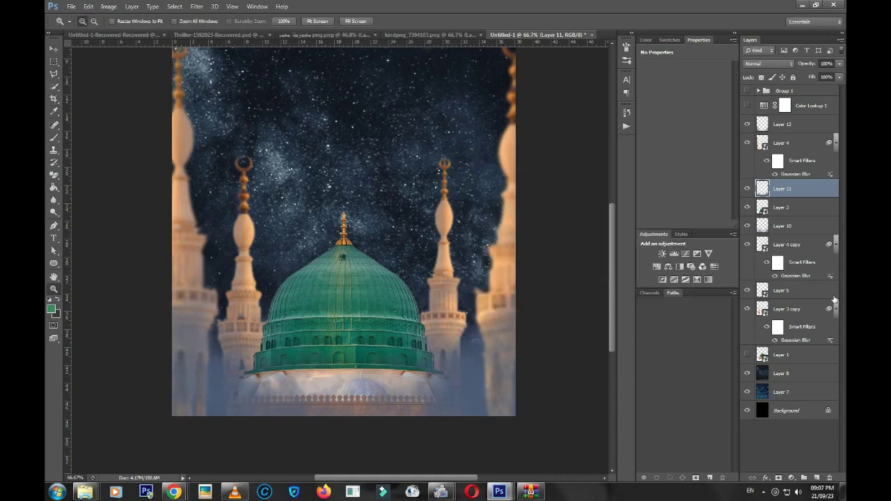
Add a Linear Dodge (Add) layer and brush glow over the dome base, minarets and mist
{"action": "left_click", "coordinate": [817, 477]}
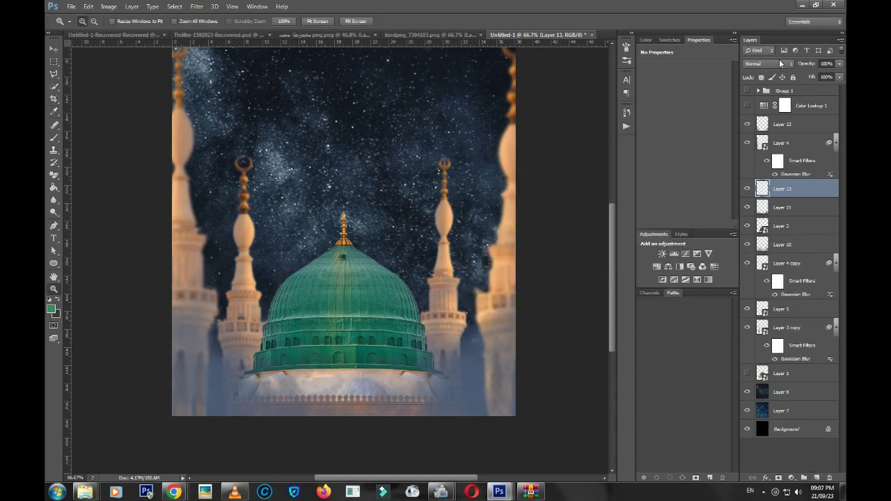
{"action": "left_click", "coordinate": [781, 63]}
{"action": "left_click", "coordinate": [784, 165]}
{"action": "key", "text": "b"}
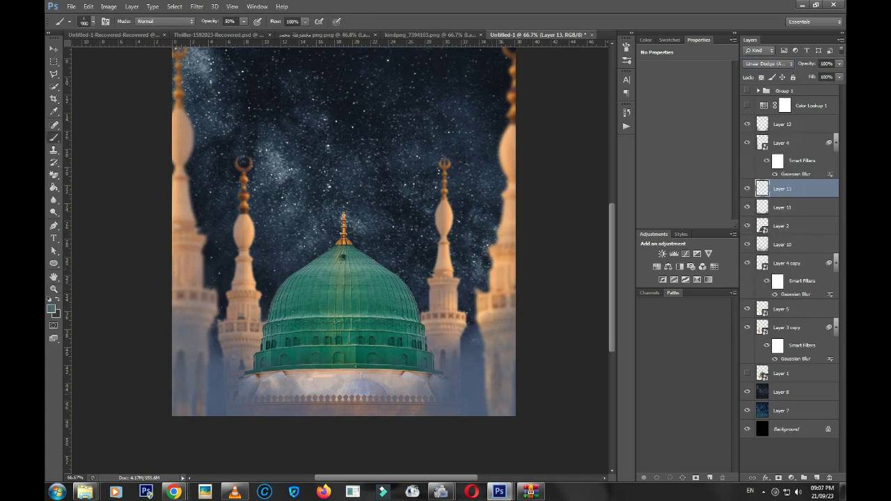
{"action": "left_click_drag", "start_coordinate": [459, 306], "coordinate": [469, 390]}
{"action": "left_click_drag", "start_coordinate": [452, 327], "coordinate": [463, 393]}
{"action": "left_click_drag", "start_coordinate": [362, 403], "coordinate": [432, 411]}
{"action": "mouse_move", "coordinate": [362, 376]}
{"action": "left_mouse_down"}
{"action": "mouse_move", "coordinate": [439, 404]}
{"action": "mouse_move", "coordinate": [227, 382]}
{"action": "mouse_move", "coordinate": [296, 334]}
{"action": "left_mouse_up"}
{"action": "mouse_move", "coordinate": [247, 410]}
{"action": "left_mouse_down"}
{"action": "mouse_move", "coordinate": [310, 344]}
{"action": "mouse_move", "coordinate": [223, 293]}
{"action": "left_mouse_up"}
{"action": "left_click_drag", "start_coordinate": [209, 334], "coordinate": [375, 404]}
{"action": "left_click_drag", "start_coordinate": [223, 305], "coordinate": [234, 355]}
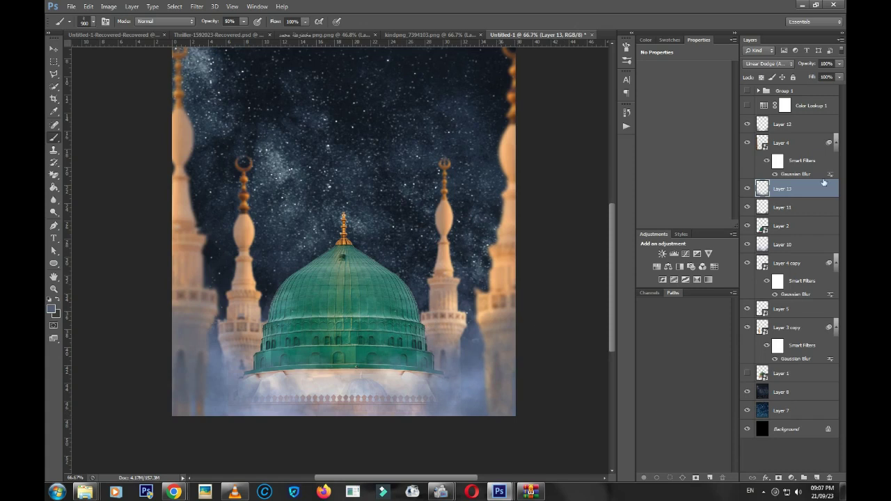
Duplicate Layer 12 as another Linear Dodge (Add) layer and brighten the bottom and side mist further
{"action": "left_click", "coordinate": [811, 129]}
{"action": "key", "text": "ctrl+j"}
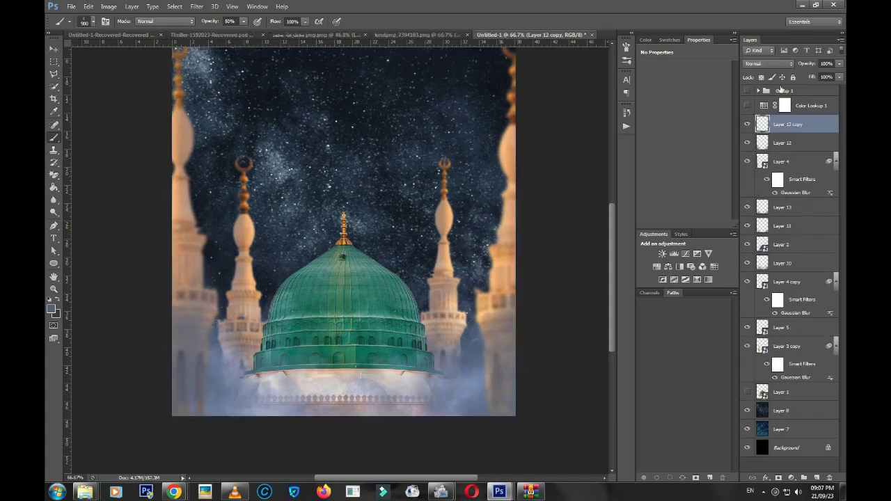
{"action": "left_click", "coordinate": [779, 64]}
{"action": "left_click", "coordinate": [789, 165]}
{"action": "left_click_drag", "start_coordinate": [494, 383], "coordinate": [498, 341]}
{"action": "left_click_drag", "start_coordinate": [487, 376], "coordinate": [313, 376]}
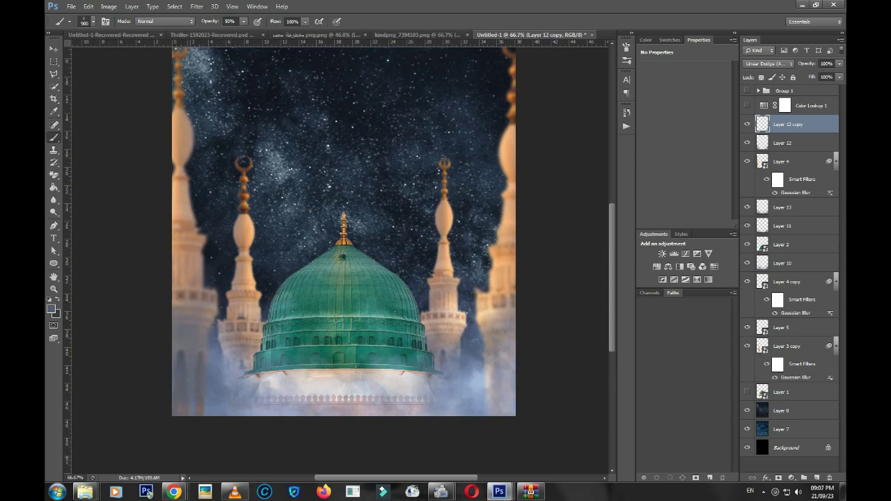
{"action": "left_click_drag", "start_coordinate": [177, 410], "coordinate": [184, 285]}
{"action": "left_click_drag", "start_coordinate": [178, 338], "coordinate": [243, 397]}
{"action": "left_click_drag", "start_coordinate": [188, 407], "coordinate": [205, 410]}
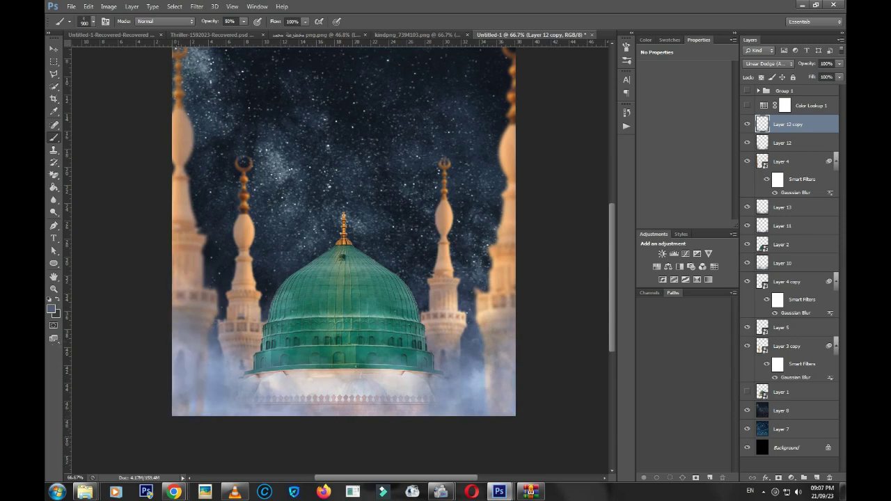
{"action": "left_click_drag", "start_coordinate": [257, 345], "coordinate": [184, 397]}
{"action": "left_click_drag", "start_coordinate": [494, 352], "coordinate": [435, 327]}
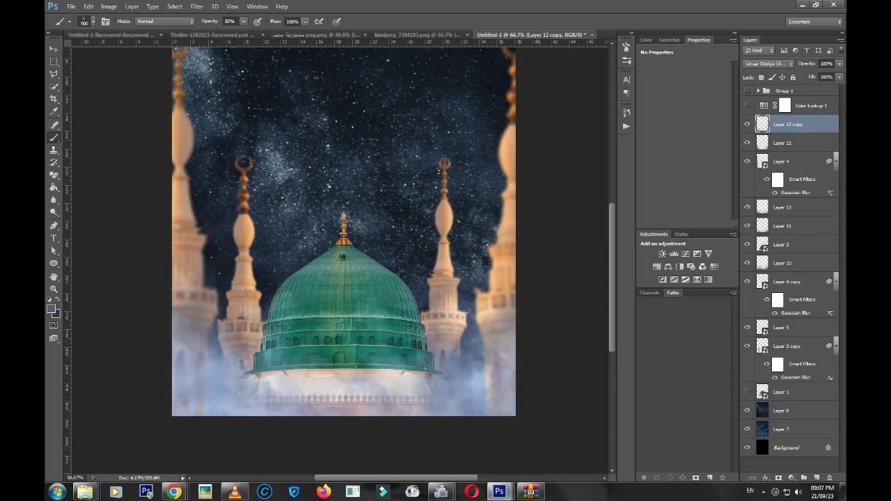
Use a fully soft round Eraser on Layer 13 to remove excess glow at the dome's right edge
{"action": "key", "text": "e"}
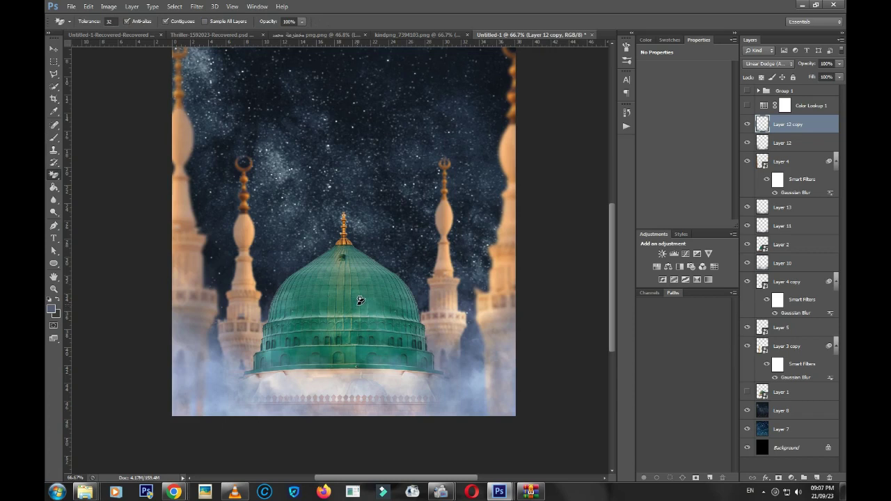
{"action": "key", "text": "shift+e"}
{"action": "right_click", "coordinate": [361, 303]}
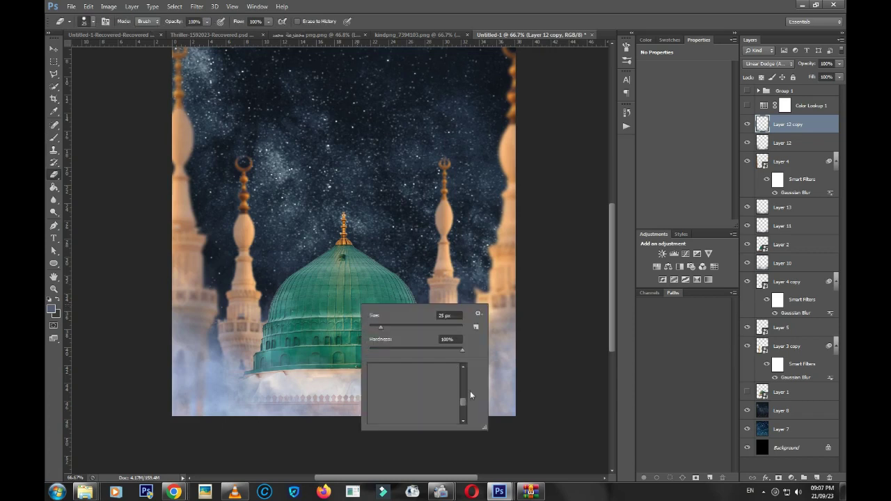
{"action": "left_click_drag", "start_coordinate": [463, 412], "coordinate": [464, 375]}
{"action": "left_click", "coordinate": [377, 369]}
{"action": "left_click", "coordinate": [348, 305]}
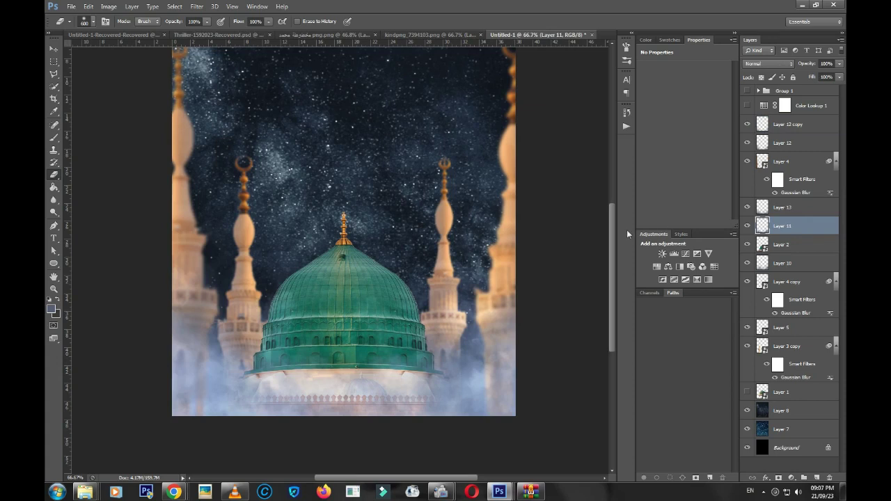
{"action": "left_click", "coordinate": [813, 209]}
{"action": "left_click", "coordinate": [369, 316]}
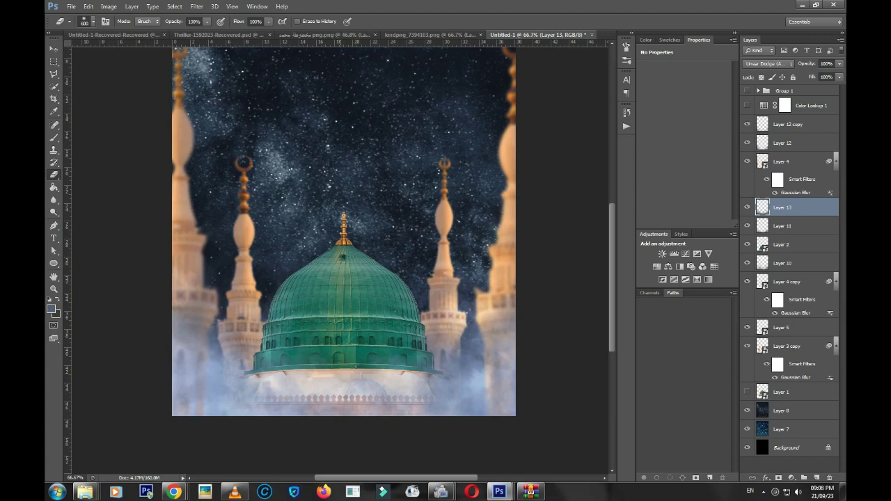
Turn the Color Lookup 1 grade back on and show Group 1's glowing calligraphy
{"action": "key", "text": "z"}
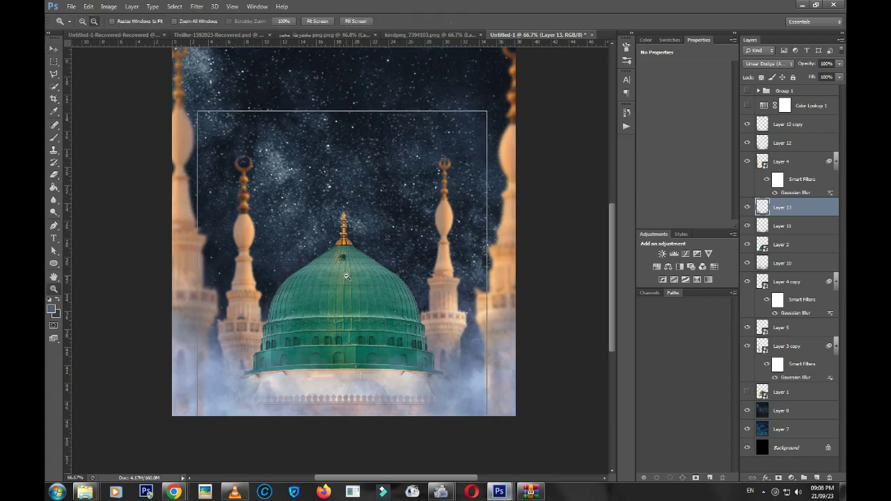
{"action": "left_click", "coordinate": [346, 276], "text": "alt"}
{"action": "key", "text": "v"}
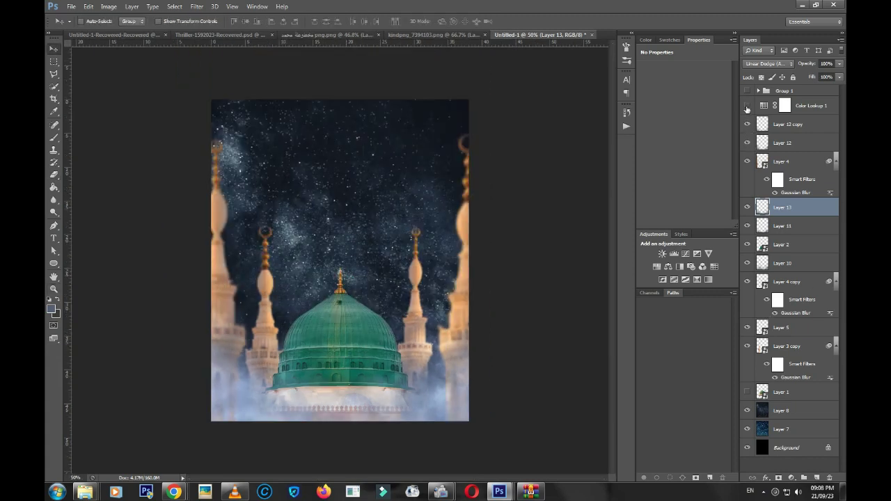
{"action": "left_click", "coordinate": [747, 106]}
{"action": "left_click", "coordinate": [746, 106]}
{"action": "left_click", "coordinate": [746, 106]}
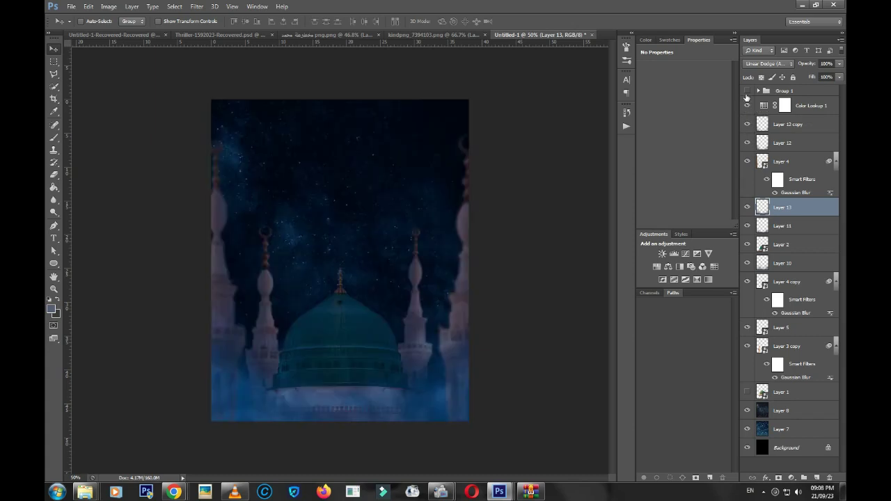
{"action": "left_click", "coordinate": [747, 92]}
Zoom in to 100% on the green dome
{"action": "key", "text": "z"}
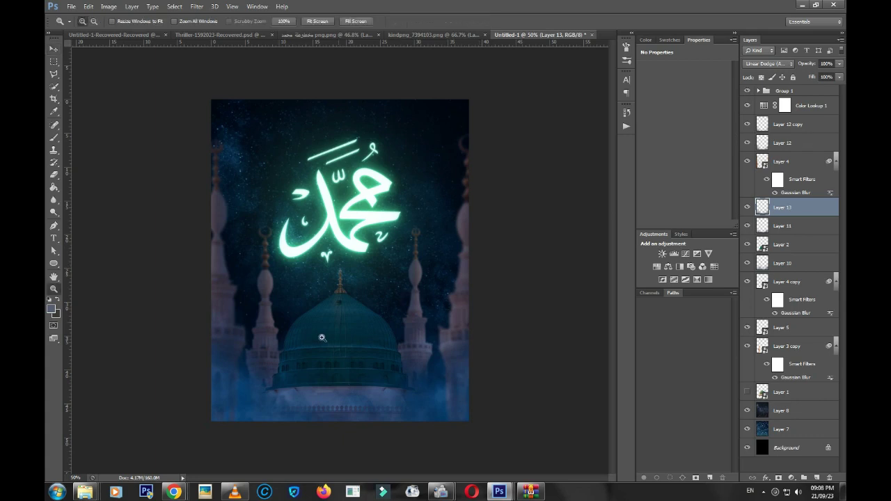
{"action": "left_click", "coordinate": [351, 309]}
{"action": "left_click", "coordinate": [376, 277]}
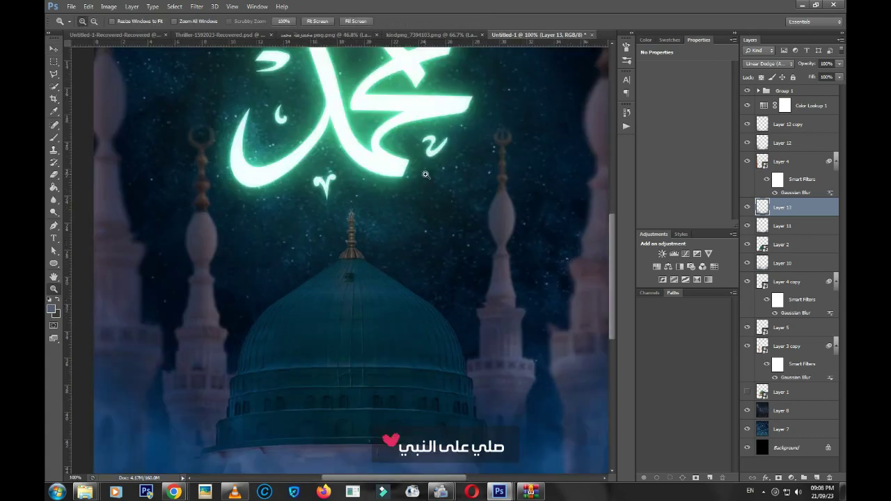
{"action": "key", "text": "v"}
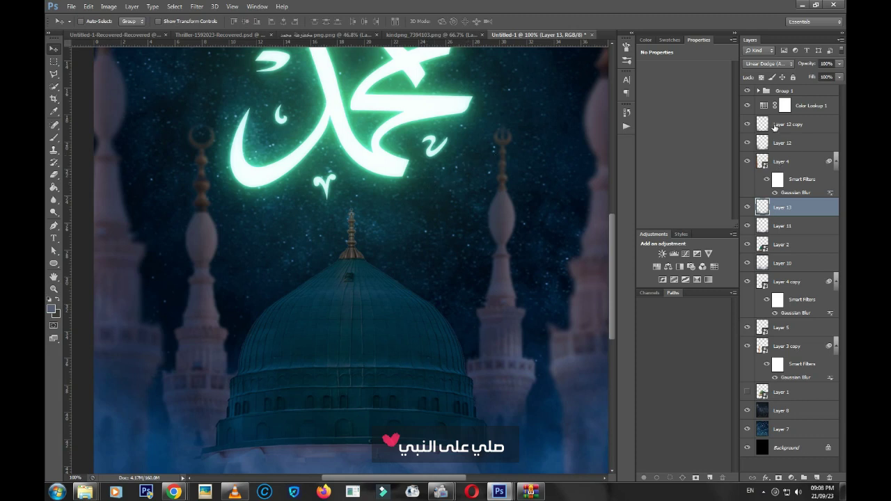
Load the dome's outline from Layer 2, then try grouping the colour grade and undo it
{"action": "left_click", "coordinate": [762, 245]}
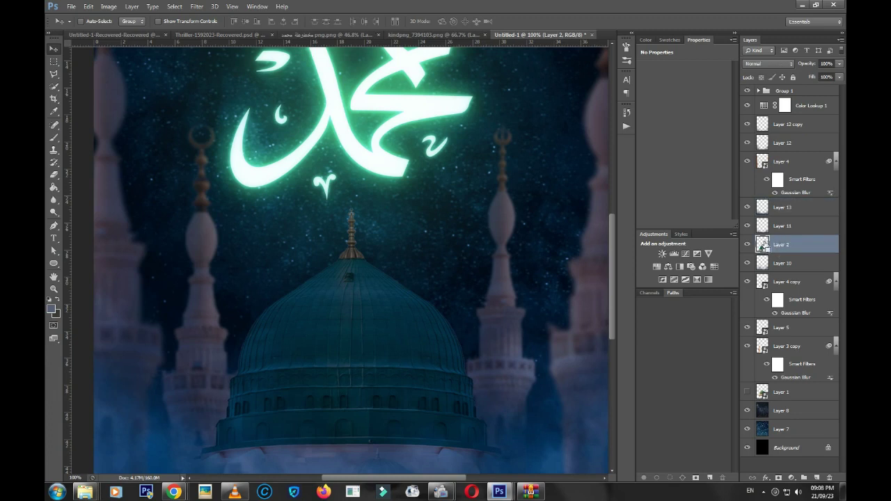
{"action": "left_click", "coordinate": [763, 245], "text": "ctrl"}
{"action": "left_click", "coordinate": [785, 106]}
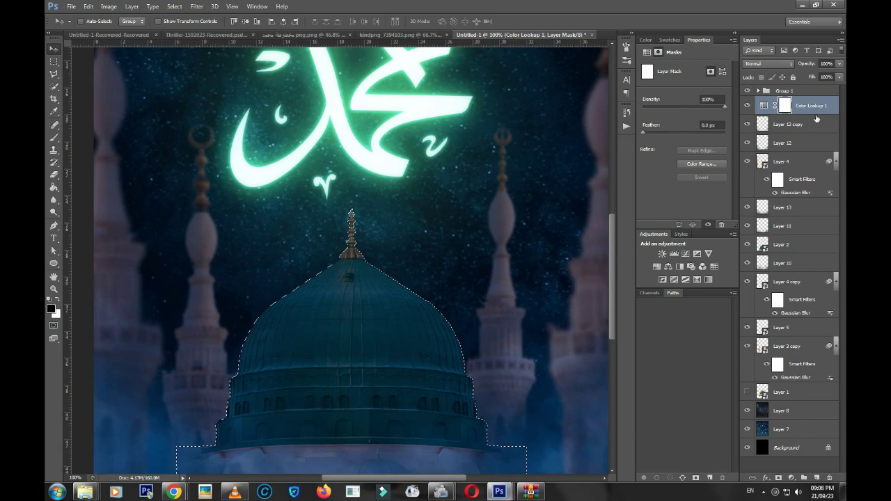
{"action": "key", "text": "ctrl+g"}
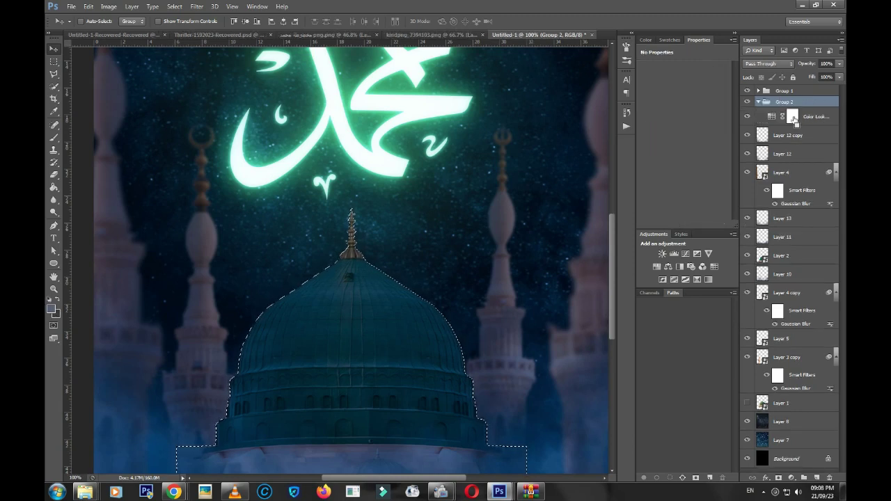
{"action": "key", "text": "ctrl+d"}
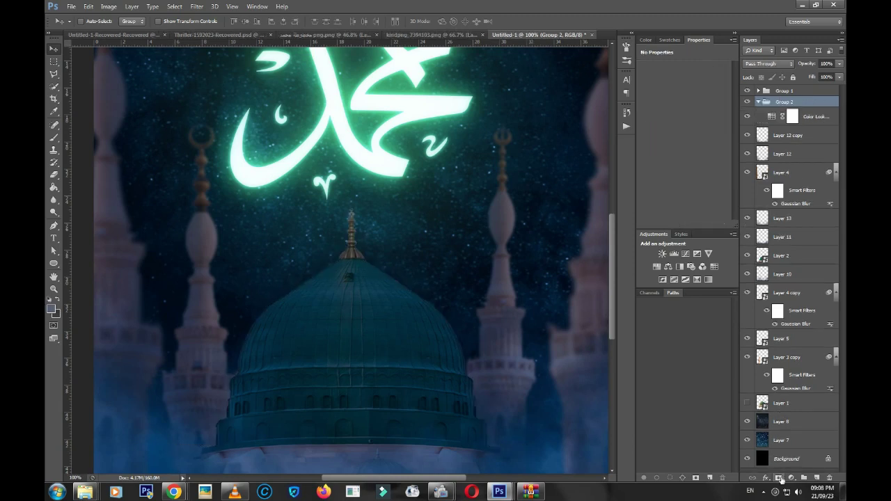
{"action": "key", "text": "ctrl+alt+z"}
{"action": "key", "text": "ctrl+alt+z"}
{"action": "key", "text": "ctrl+alt+z"}
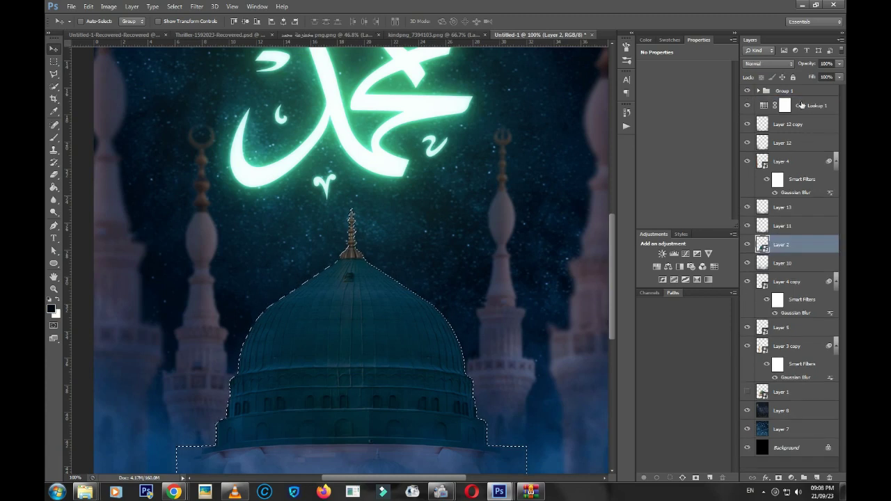
Group Color Lookup 1 into Group 2, add a white mask, and reload the dome selection
{"action": "left_click", "coordinate": [801, 104]}
{"action": "left_click", "coordinate": [748, 105]}
{"action": "left_click", "coordinate": [747, 105]}
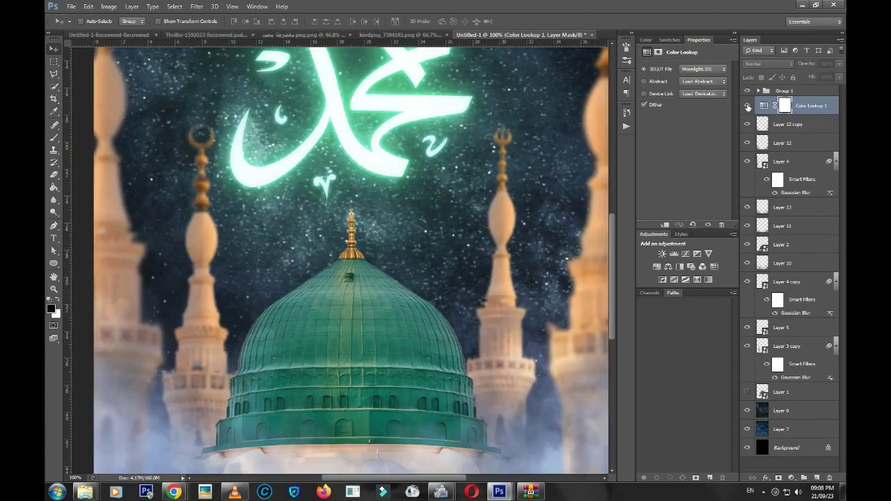
{"action": "key", "text": "ctrl+g"}
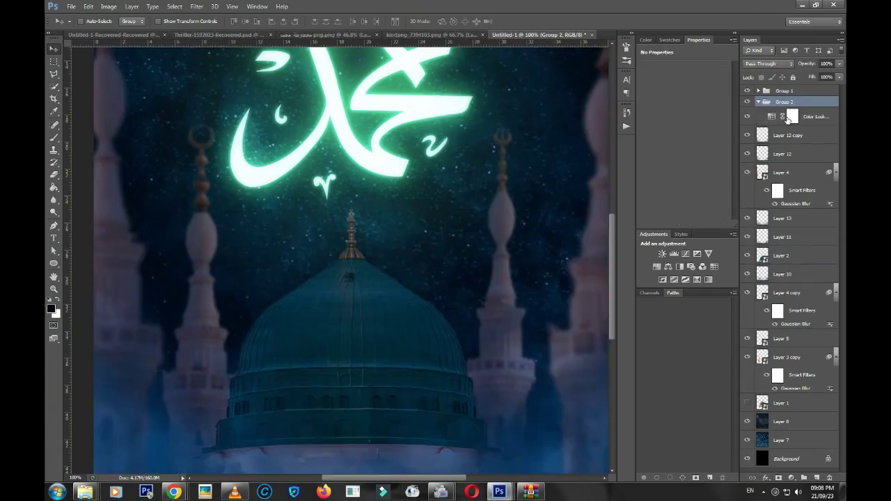
{"action": "left_click", "coordinate": [758, 102]}
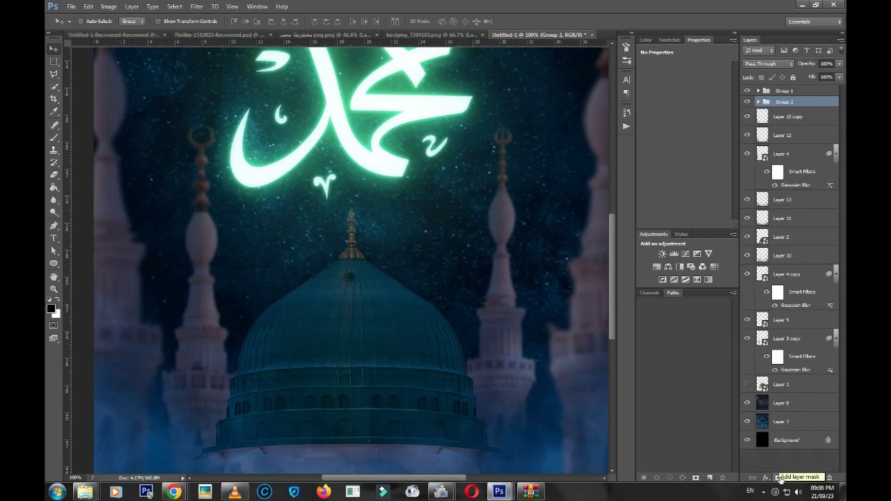
{"action": "left_click", "coordinate": [779, 479]}
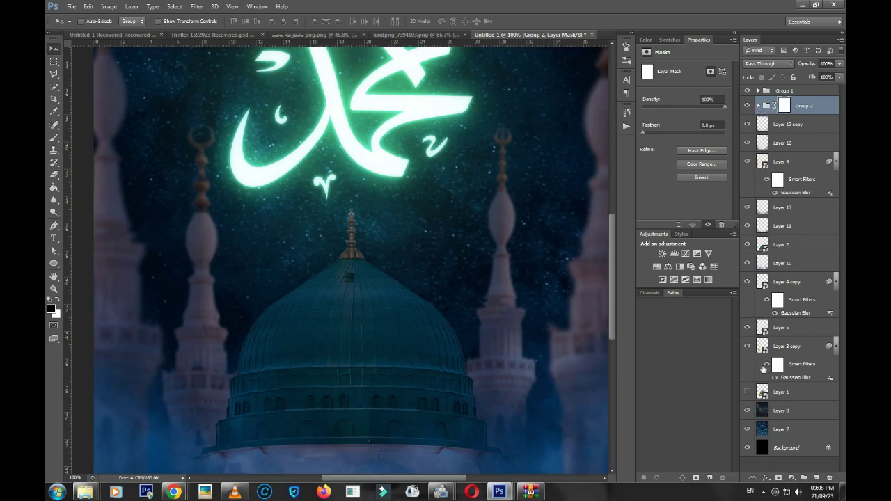
{"action": "left_click", "coordinate": [762, 244], "text": "ctrl"}
At 200%, paint Group 2's mask with an 80 px brush, then undo those strokes
{"action": "key", "text": "z"}
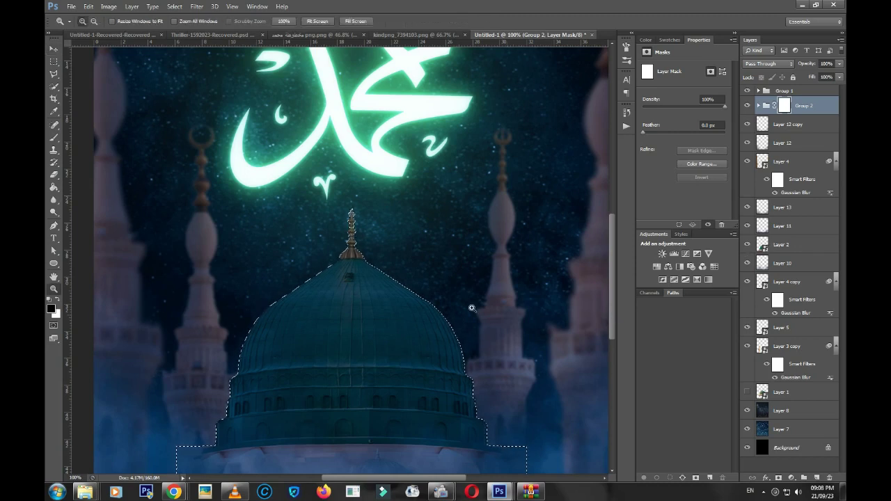
{"action": "left_click", "coordinate": [371, 279]}
{"action": "key", "text": "b"}
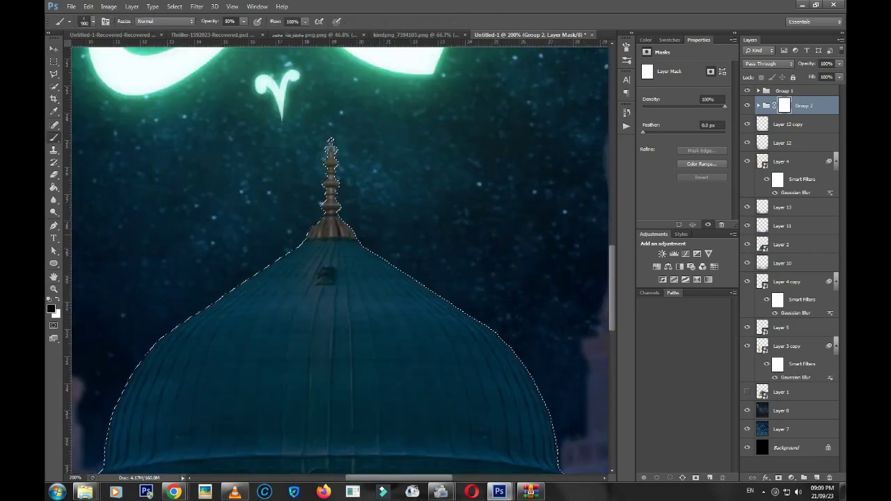
{"action": "right_click", "coordinate": [382, 237]}
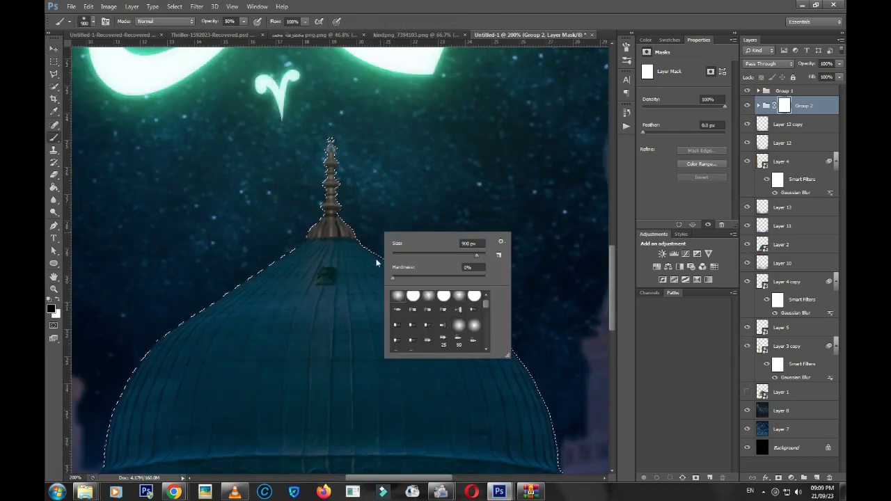
{"action": "type", "text": "80"}
{"action": "key", "text": "Return"}
{"action": "left_click_drag", "start_coordinate": [462, 269], "coordinate": [543, 417]}
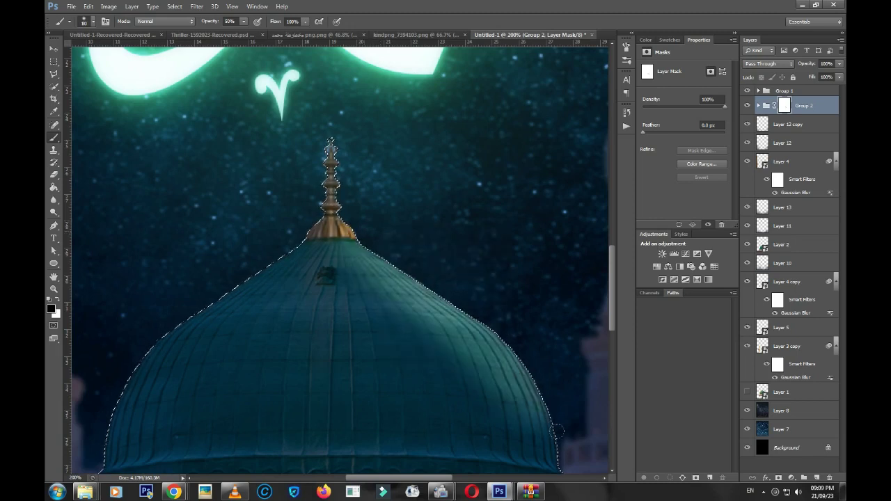
{"action": "mouse_move", "coordinate": [330, 142]}
{"action": "left_mouse_down"}
{"action": "mouse_move", "coordinate": [169, 309]}
{"action": "mouse_move", "coordinate": [258, 218]}
{"action": "mouse_move", "coordinate": [99, 478]}
{"action": "left_mouse_up"}
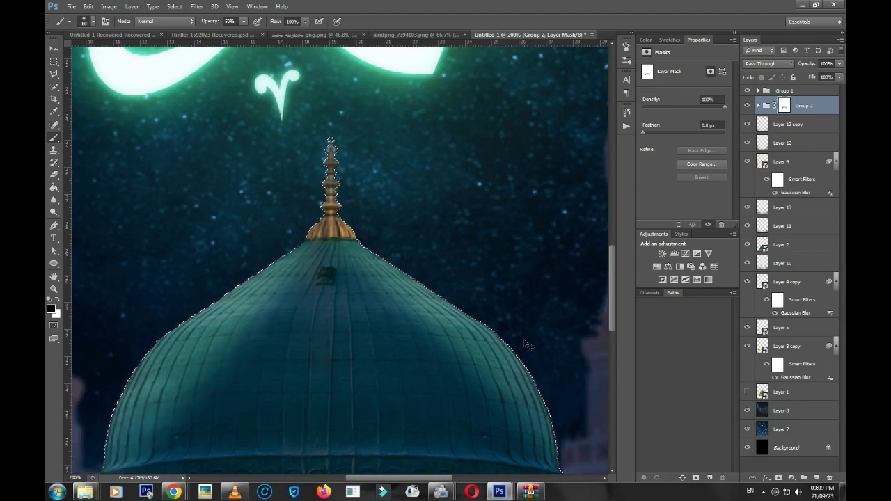
{"action": "key", "text": "ctrl+z"}
{"action": "key", "text": "ctrl+alt+z"}
{"action": "key", "text": "ctrl+alt+z"}
{"action": "key", "text": "ctrl+alt+z"}
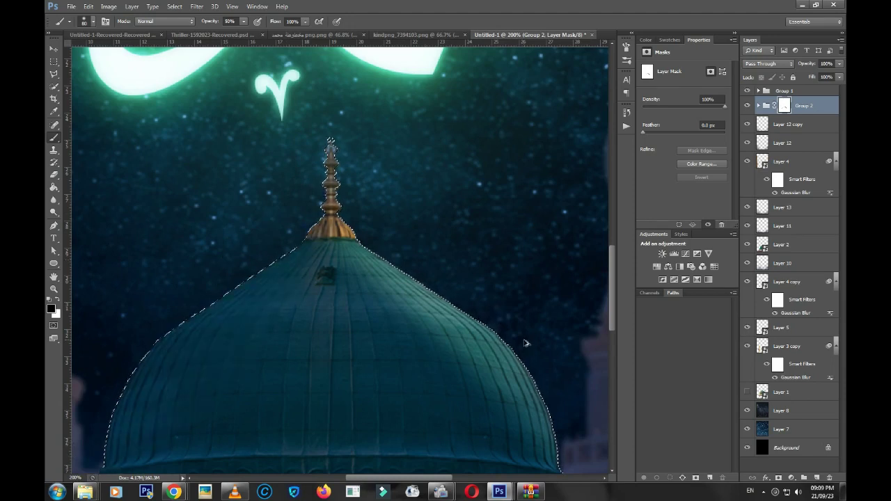
{"action": "key", "text": "ctrl+alt+z"}
{"action": "key", "text": "ctrl+alt+z"}
{"action": "key", "text": "ctrl+alt+z"}
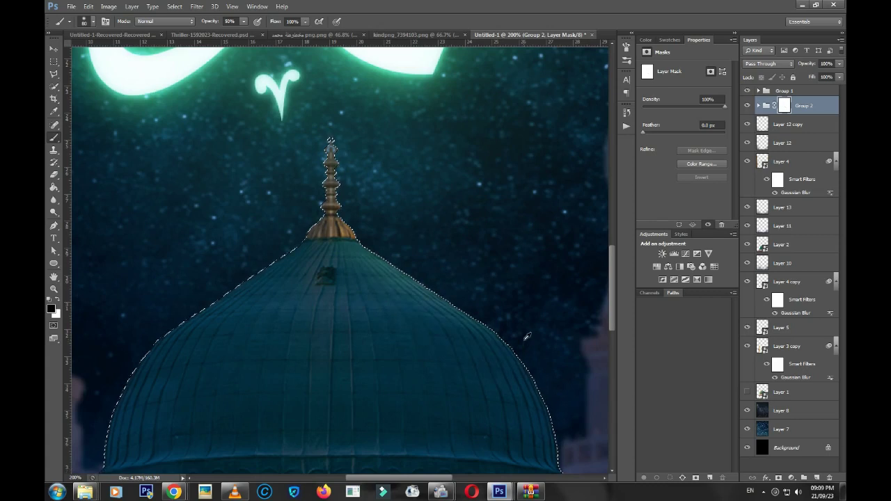
{"action": "key", "text": "ctrl+alt+z"}
Shrink the brush to 40 and paint white along the dome's right rim and drum edge
{"action": "scroll", "coordinate": [459, 279], "scroll_direction": "up", "scroll_amount": 1}
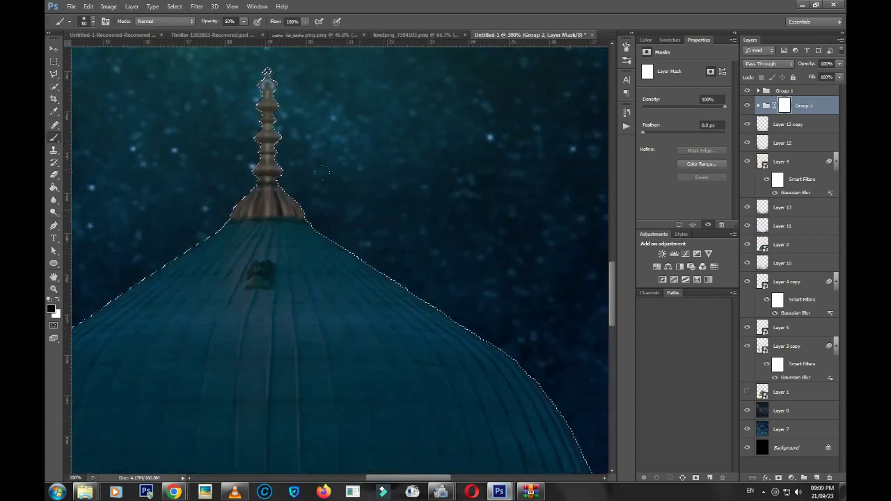
{"action": "key", "text": "bracketleft"}
{"action": "key", "text": "bracketleft"}
{"action": "key", "text": "0"}
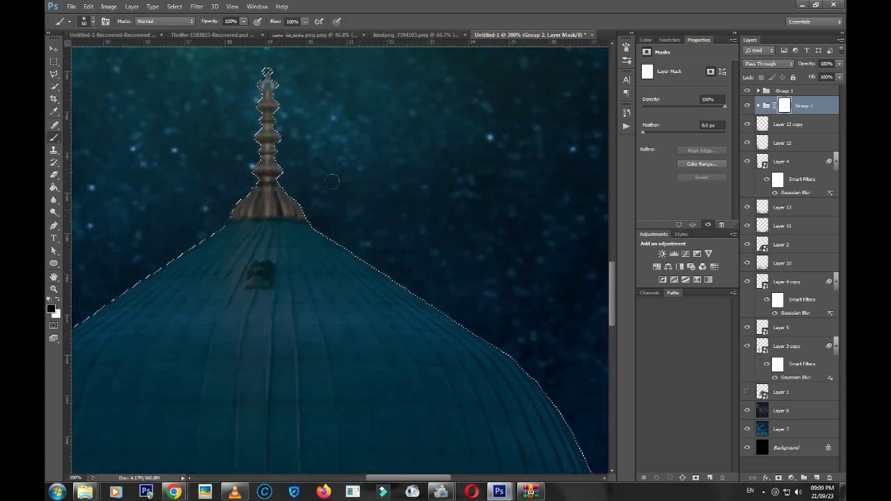
{"action": "key", "text": "bracketleft"}
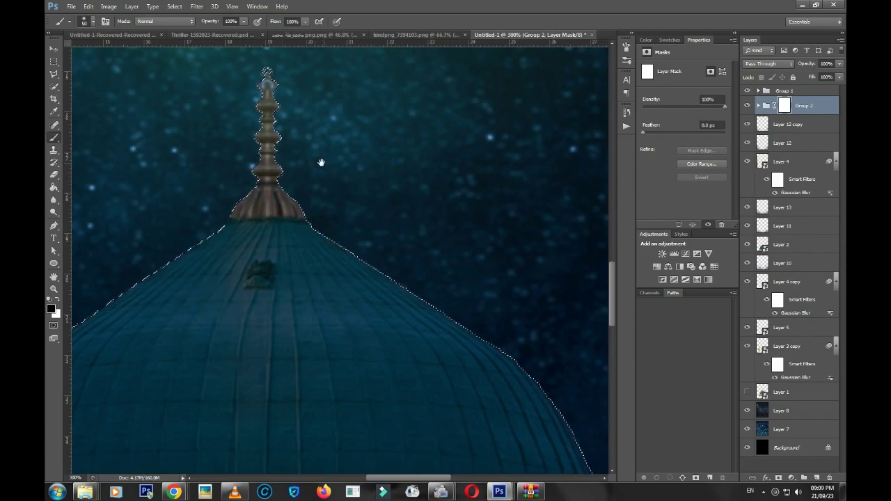
{"action": "left_click_drag", "start_coordinate": [320, 163], "coordinate": [257, 116]}
{"action": "key", "text": "bracketleft"}
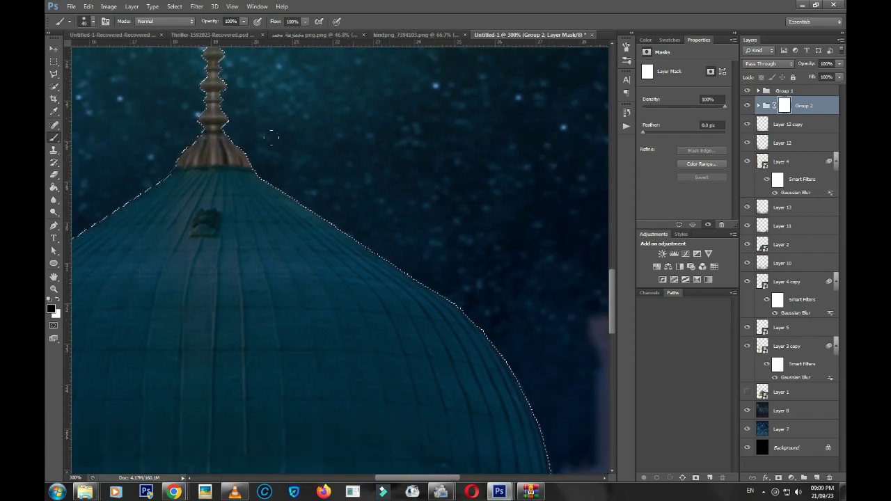
{"action": "mouse_move", "coordinate": [299, 201]}
{"action": "left_mouse_down"}
{"action": "mouse_move", "coordinate": [397, 254]}
{"action": "mouse_move", "coordinate": [491, 348]}
{"action": "left_mouse_up"}
{"action": "mouse_move", "coordinate": [268, 170]}
{"action": "left_mouse_down"}
{"action": "mouse_move", "coordinate": [397, 252]}
{"action": "mouse_move", "coordinate": [512, 368]}
{"action": "mouse_move", "coordinate": [550, 445]}
{"action": "left_mouse_up"}
{"action": "mouse_move", "coordinate": [562, 408]}
{"action": "left_mouse_down"}
{"action": "mouse_move", "coordinate": [513, 296]}
{"action": "mouse_move", "coordinate": [501, 374]}
{"action": "mouse_move", "coordinate": [526, 435]}
{"action": "left_mouse_up"}
{"action": "left_click_drag", "start_coordinate": [502, 325], "coordinate": [511, 318]}
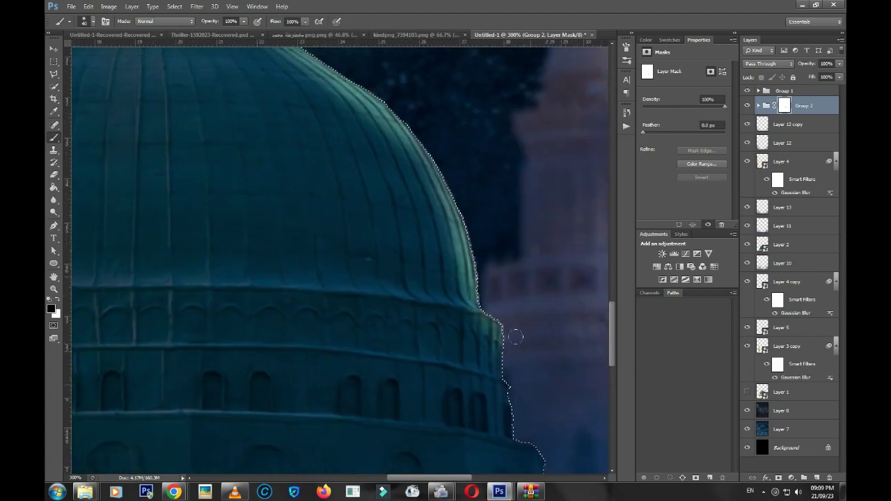
{"action": "left_click_drag", "start_coordinate": [529, 384], "coordinate": [503, 225]}
{"action": "left_click_drag", "start_coordinate": [512, 299], "coordinate": [480, 248]}
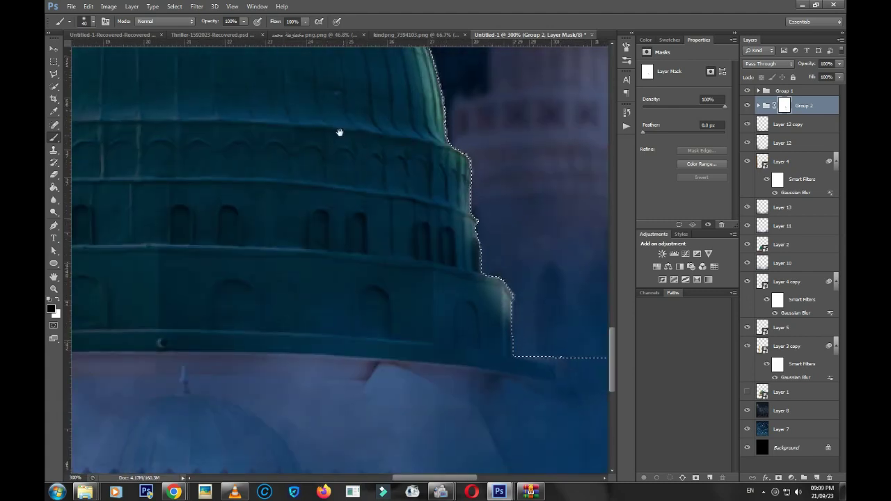
Paint the spire and the dome's left edge on the mask, deselect, and fit the poster in view
{"action": "mouse_move", "coordinate": [340, 132]}
{"action": "left_mouse_down"}
{"action": "mouse_move", "coordinate": [354, 185]}
{"action": "mouse_move", "coordinate": [411, 246]}
{"action": "mouse_move", "coordinate": [412, 263]}
{"action": "left_mouse_up"}
{"action": "left_click_drag", "start_coordinate": [410, 56], "coordinate": [412, 193]}
{"action": "left_click_drag", "start_coordinate": [441, 129], "coordinate": [440, 236]}
{"action": "left_click_drag", "start_coordinate": [410, 271], "coordinate": [459, 209]}
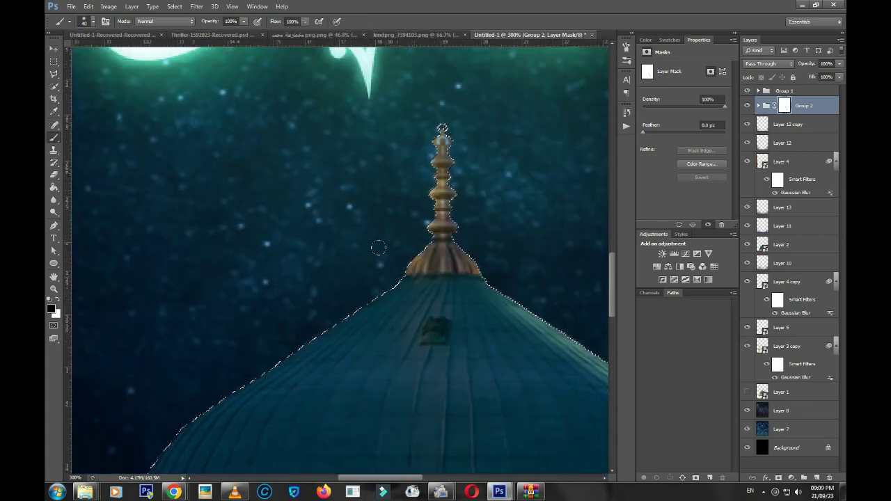
{"action": "left_click_drag", "start_coordinate": [404, 279], "coordinate": [149, 423]}
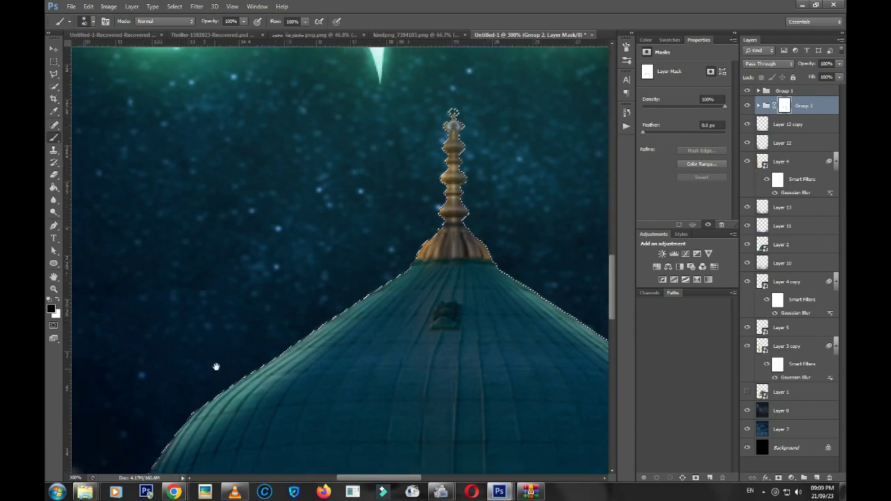
{"action": "left_click_drag", "start_coordinate": [215, 366], "coordinate": [403, 69]}
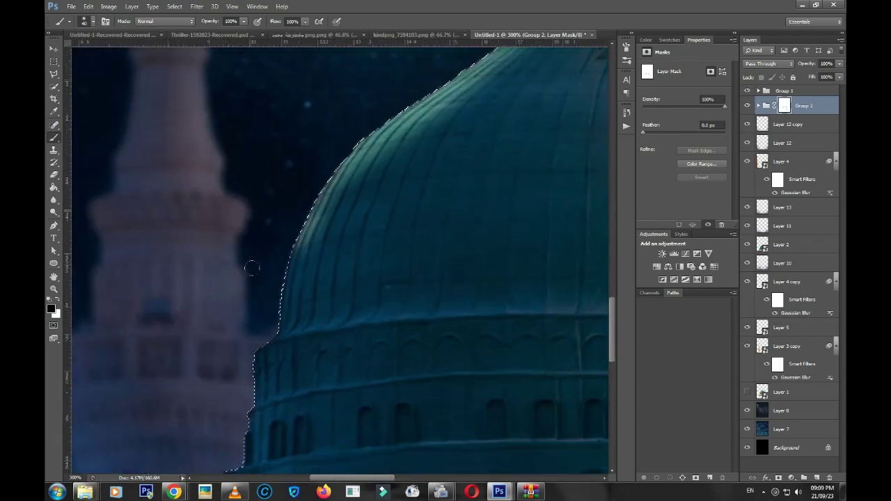
{"action": "mouse_move", "coordinate": [210, 306]}
{"action": "left_mouse_down"}
{"action": "mouse_move", "coordinate": [308, 110]}
{"action": "mouse_move", "coordinate": [241, 260]}
{"action": "mouse_move", "coordinate": [241, 341]}
{"action": "mouse_move", "coordinate": [263, 157]}
{"action": "mouse_move", "coordinate": [245, 260]}
{"action": "mouse_move", "coordinate": [203, 341]}
{"action": "mouse_move", "coordinate": [255, 279]}
{"action": "left_mouse_up"}
{"action": "key", "text": "ctrl+d"}
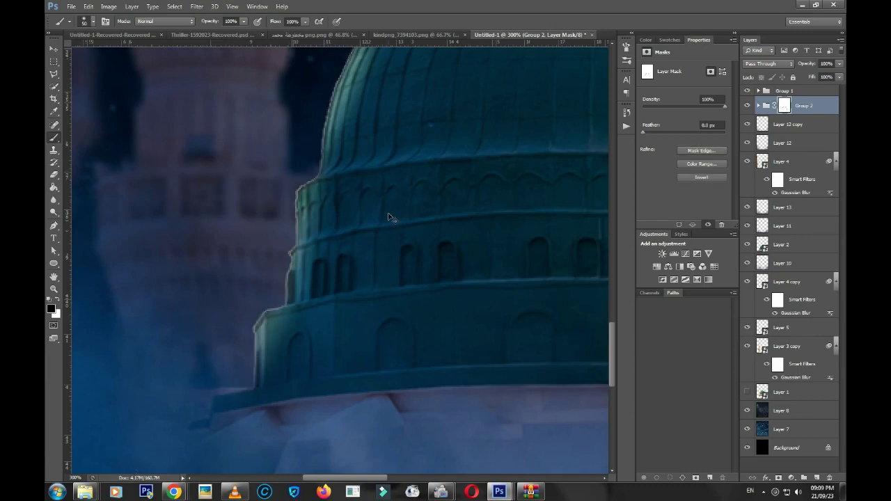
{"action": "key", "text": "ctrl+0"}
Zoom to 100% on the dome, reload its selection, and use a 300 px brush at 30% opacity
{"action": "key", "text": "z"}
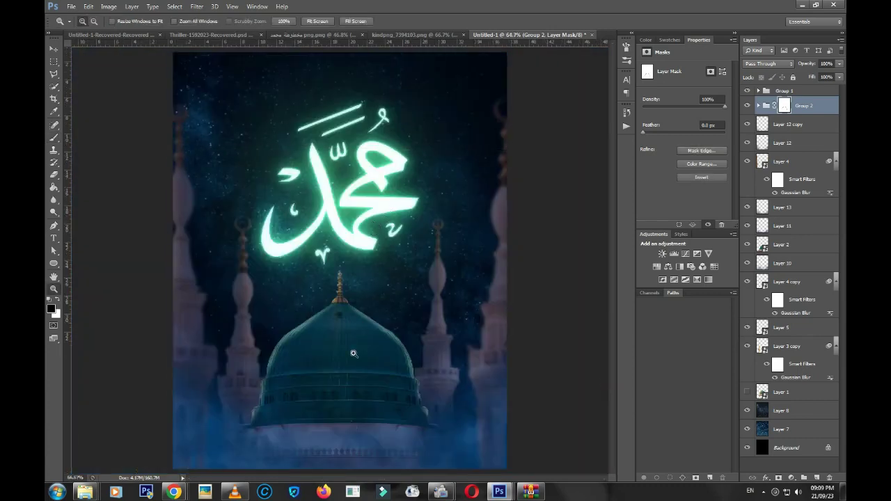
{"action": "left_click", "coordinate": [351, 353]}
{"action": "key", "text": "b"}
{"action": "key", "text": "ctrl+shift+d"}
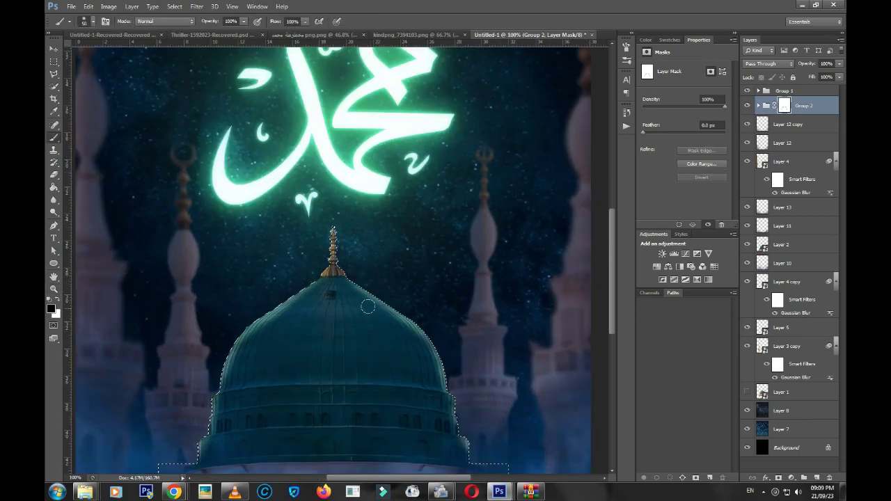
{"action": "key", "text": "3"}
{"action": "key", "text": "bracketright"}
{"action": "key", "text": "bracketright"}
{"action": "key", "text": "bracketright"}
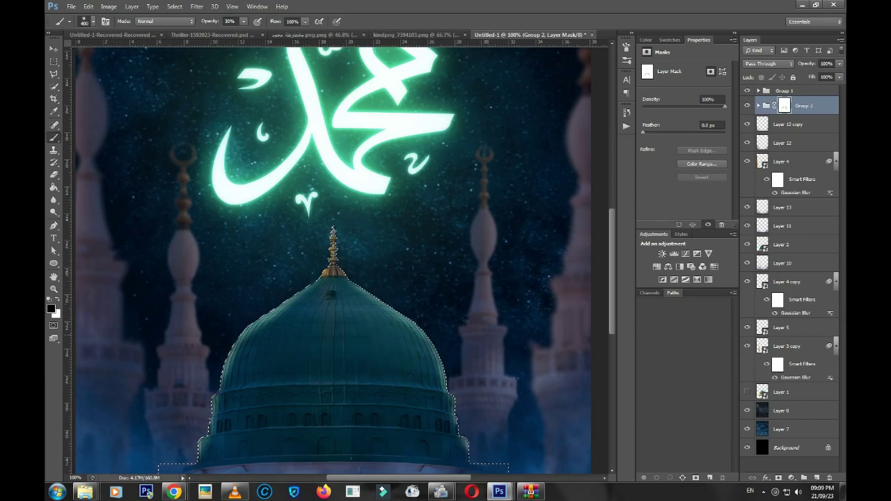
{"action": "key", "text": "bracketleft"}
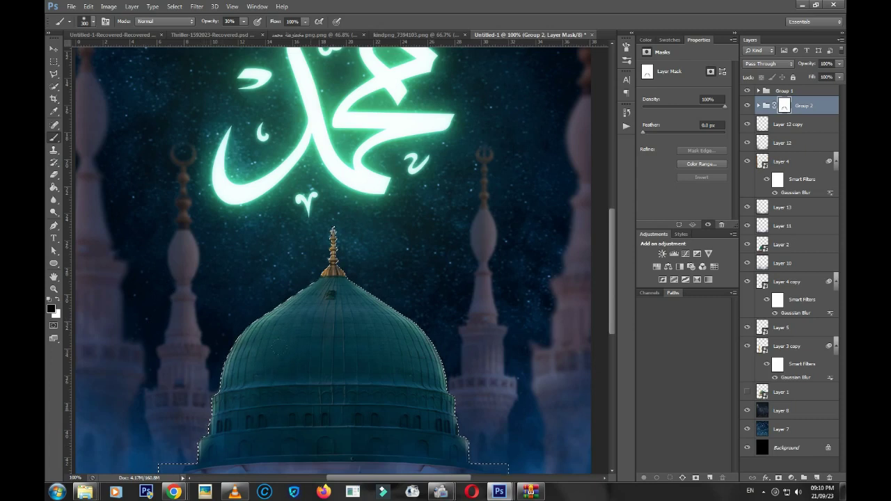
{"action": "key", "text": "ctrl+d"}
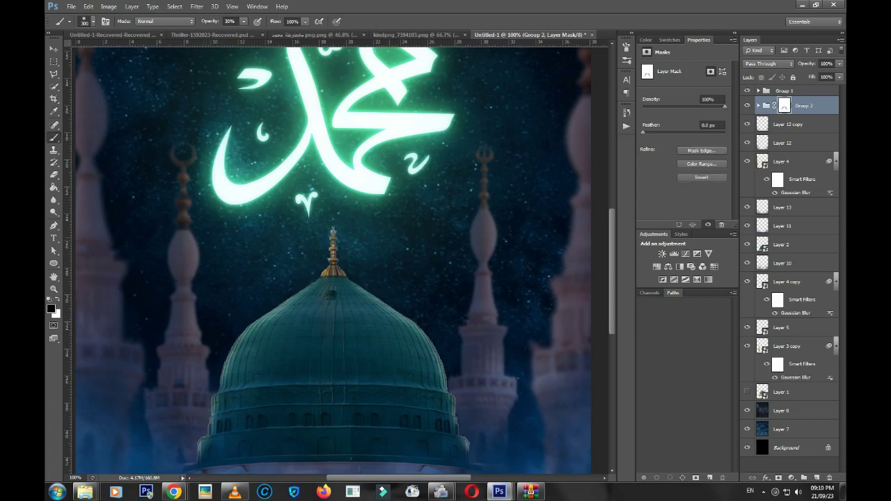
Toggle Group 2's mask off and on to compare, then group Group 2 into a new group
{"action": "key", "text": "v"}
{"action": "left_click", "coordinate": [783, 105], "text": "shift"}
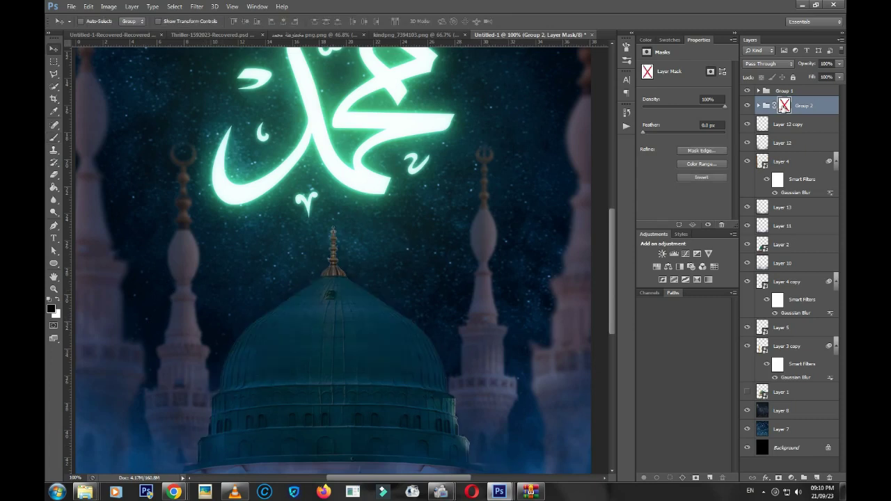
{"action": "left_click", "coordinate": [784, 105], "text": "shift"}
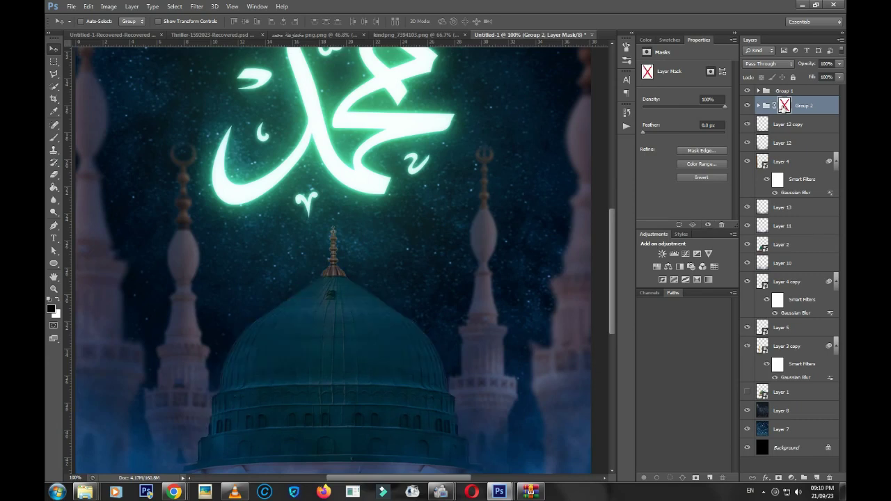
{"action": "scroll", "coordinate": [487, 230], "scroll_direction": "down", "scroll_amount": 3}
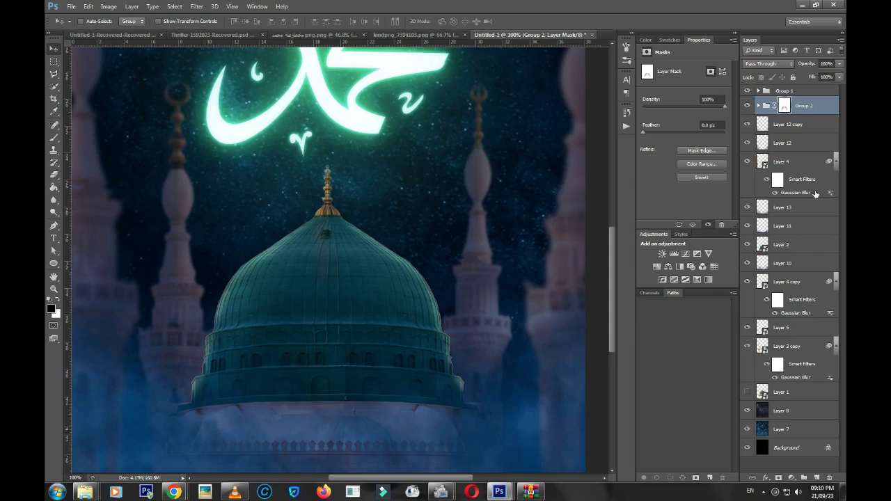
{"action": "key", "text": "ctrl+g"}
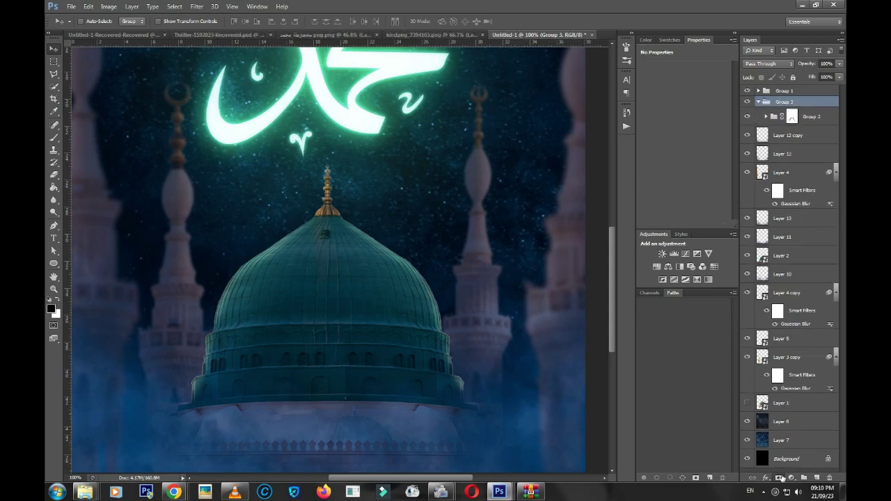
Add a mask to Group 3 and brush the minarets at 200% with a 70 px, 60% brush
{"action": "left_click", "coordinate": [779, 477]}
{"action": "left_click", "coordinate": [757, 105]}
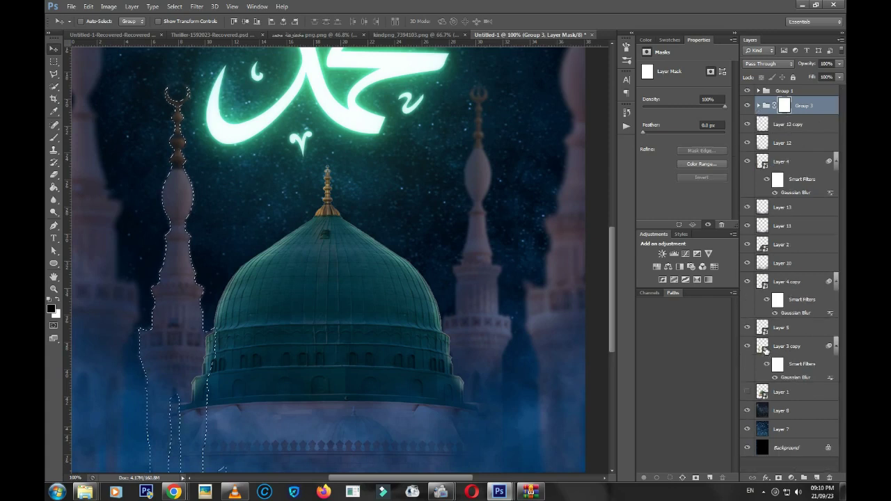
{"action": "key", "text": "ctrl+plus"}
{"action": "key", "text": "b"}
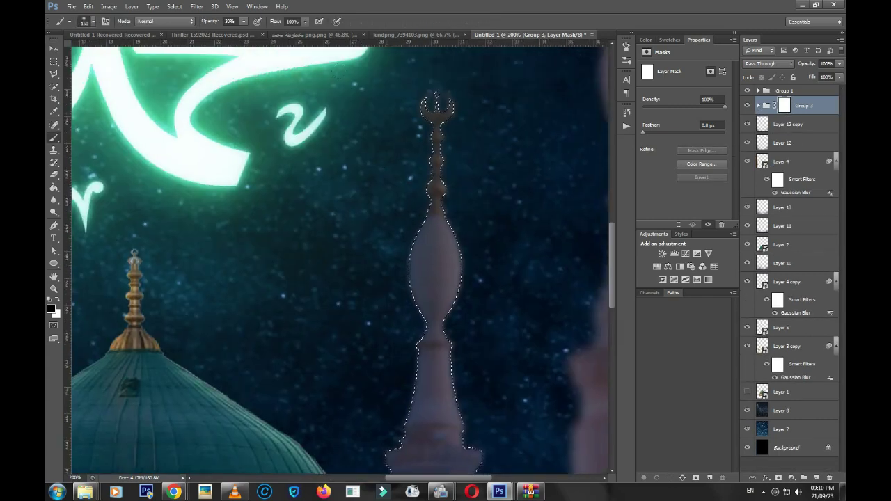
{"action": "key", "text": "bracketleft"}
{"action": "key", "text": "bracketleft"}
{"action": "key", "text": "bracketleft"}
{"action": "key", "text": "bracketleft"}
{"action": "key", "text": "bracketleft"}
{"action": "key", "text": "bracketleft"}
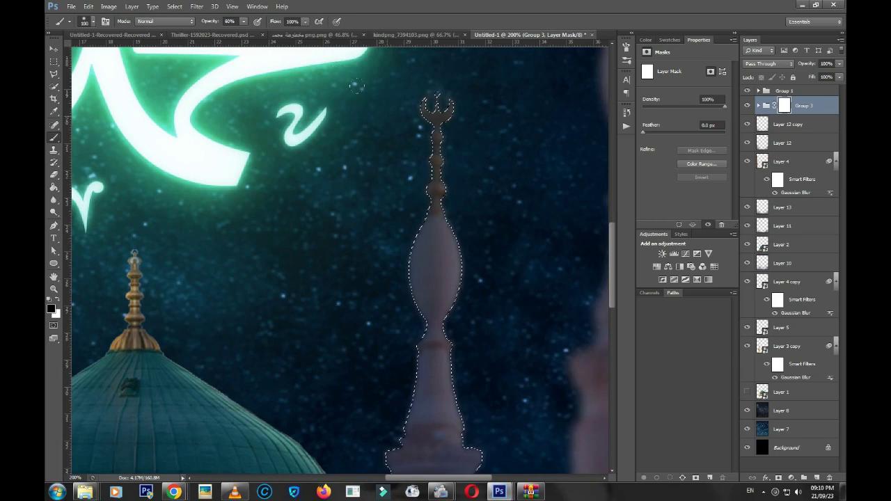
{"action": "key", "text": "6"}
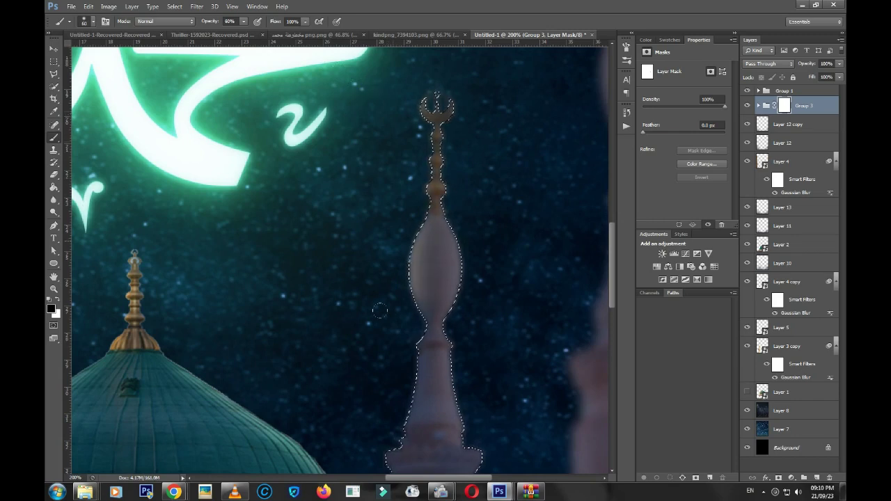
{"action": "left_click_drag", "start_coordinate": [386, 405], "coordinate": [412, 203]}
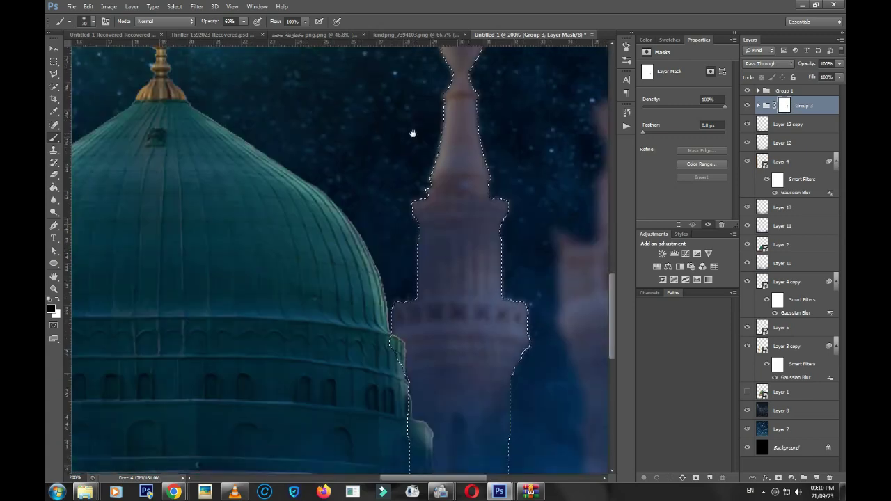
{"action": "left_click_drag", "start_coordinate": [388, 303], "coordinate": [389, 265]}
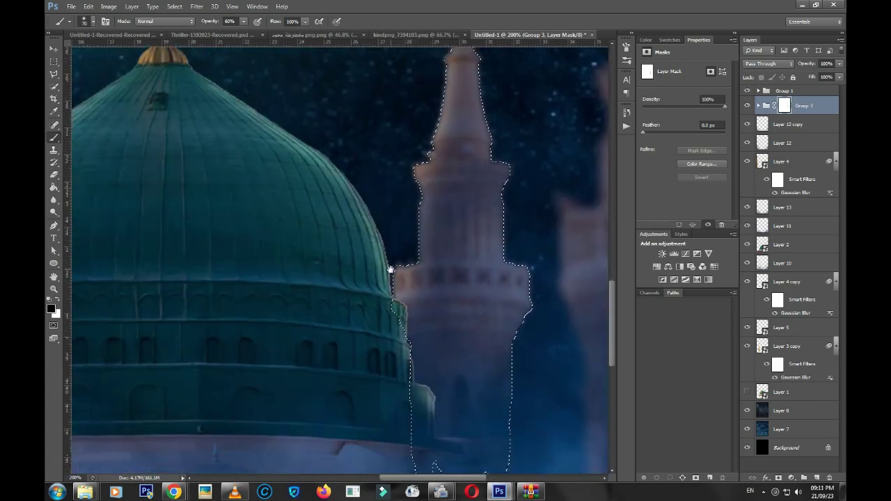
{"action": "key", "text": "ctrl+0"}
Toggle Group 3's and Group 2's masks off and on to compare their effect
{"action": "key", "text": "v"}
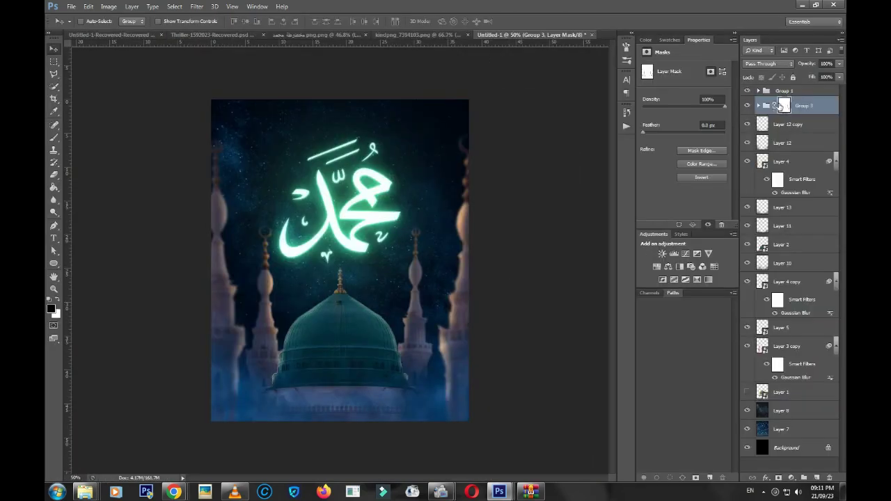
{"action": "left_click", "coordinate": [782, 106], "text": "shift"}
{"action": "left_click", "coordinate": [782, 105], "text": "shift"}
{"action": "left_click", "coordinate": [759, 105]}
{"action": "left_click", "coordinate": [791, 124], "text": "shift"}
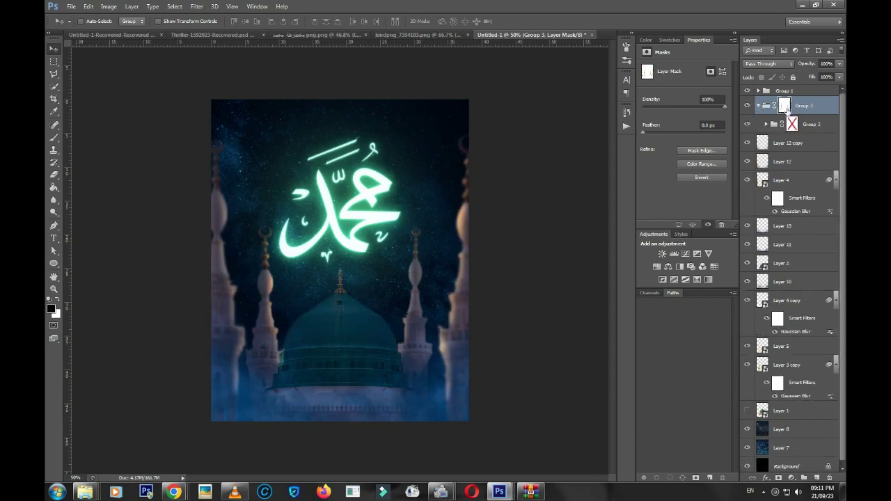
{"action": "left_click", "coordinate": [785, 106], "text": "shift"}
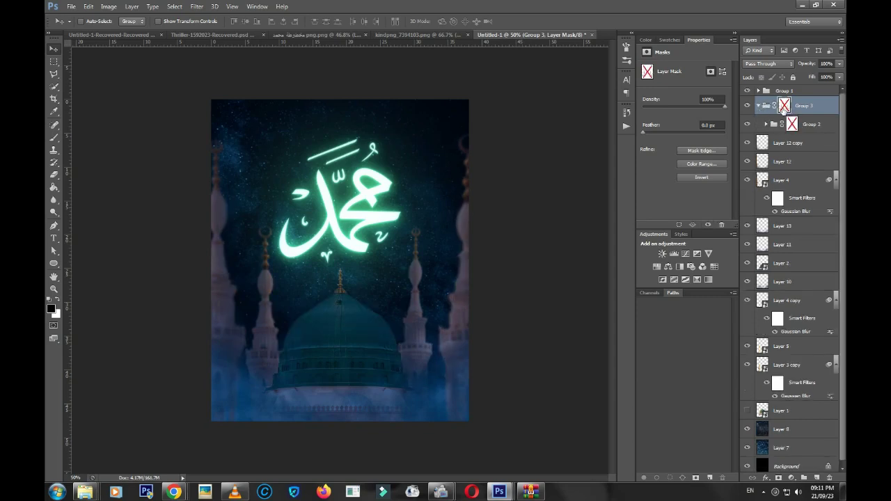
{"action": "left_click", "coordinate": [785, 106], "text": "shift"}
{"action": "left_click", "coordinate": [791, 123], "text": "shift"}
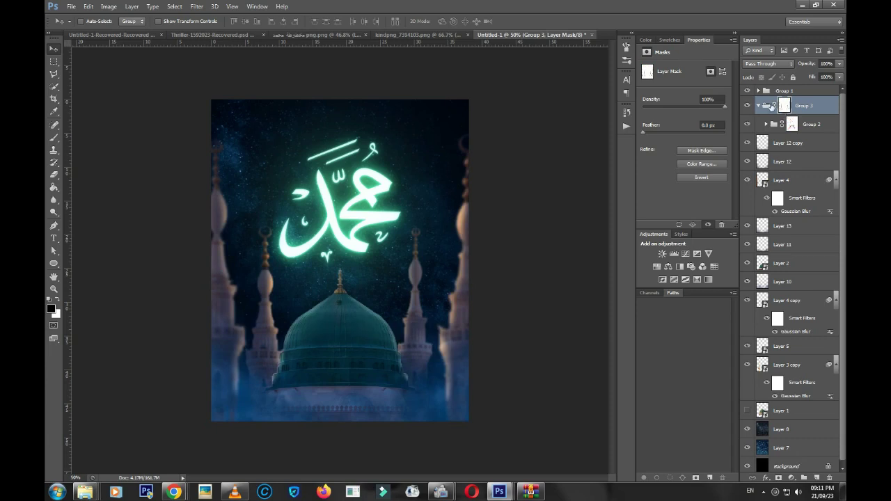
Add a new empty Layer 14 above Layer 12 copy
{"action": "left_click", "coordinate": [760, 105]}
{"action": "left_click", "coordinate": [785, 124]}
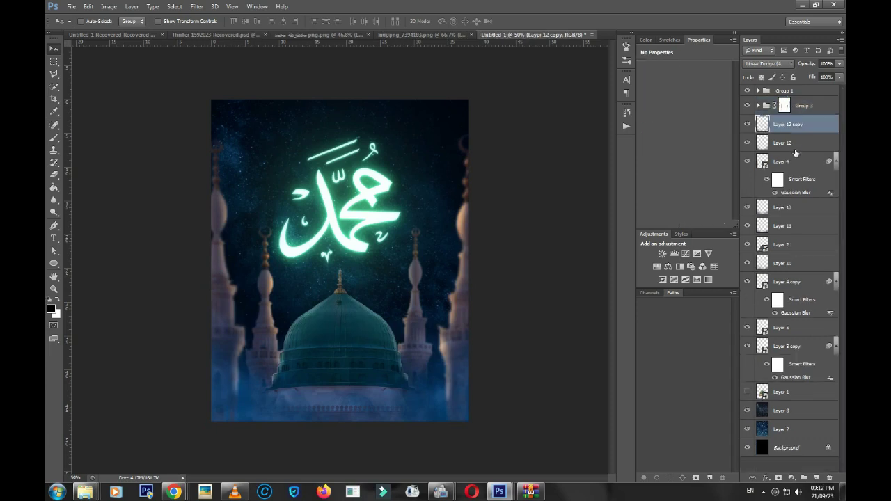
{"action": "left_click", "coordinate": [817, 478]}
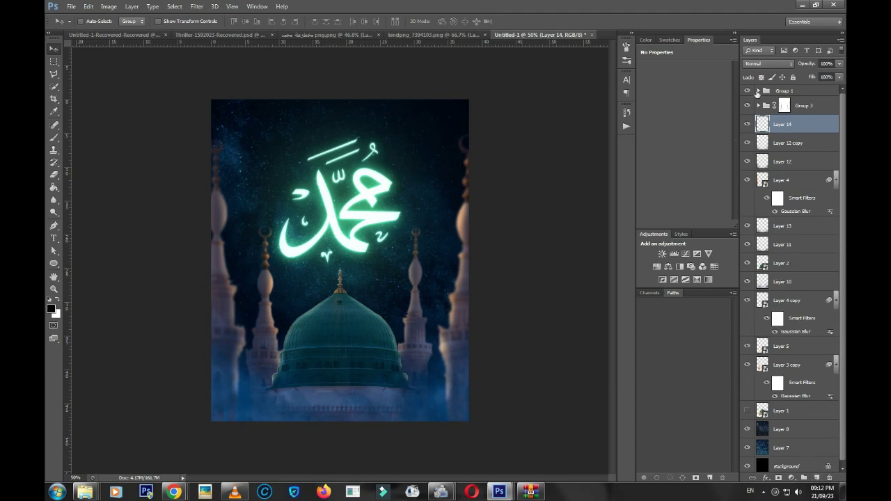
Set Layer 14 to Linear Dodge (Add) and the foreground colour to green 35ca5f
{"action": "left_click", "coordinate": [765, 63]}
{"action": "left_click", "coordinate": [766, 160]}
{"action": "key", "text": "b"}
{"action": "left_click", "coordinate": [50, 309]}
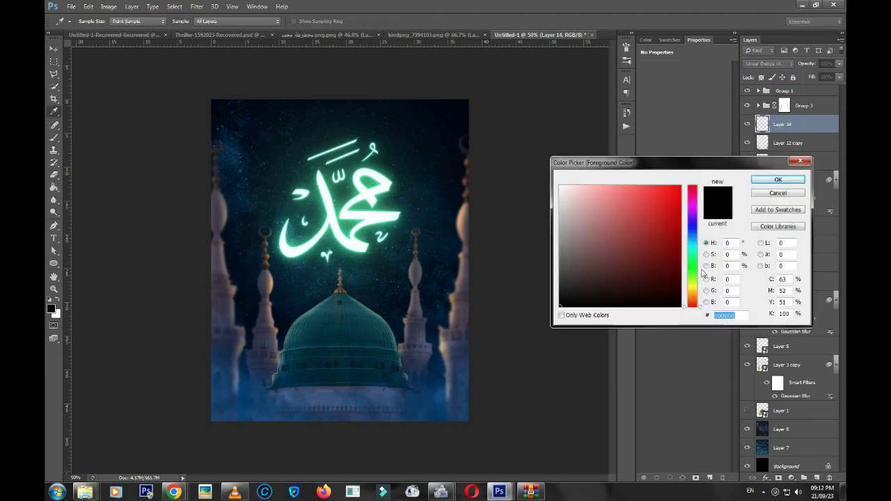
{"action": "left_click_drag", "start_coordinate": [701, 272], "coordinate": [694, 270]}
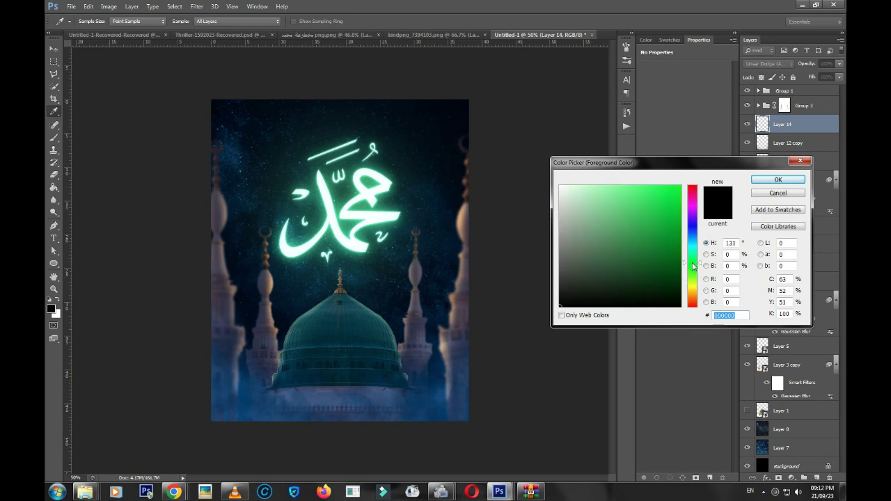
{"action": "left_click", "coordinate": [651, 210]}
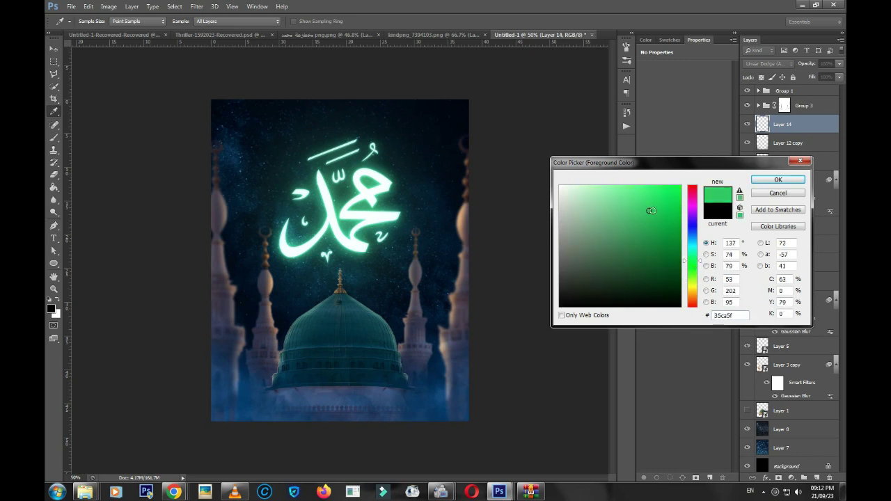
{"action": "left_click", "coordinate": [777, 180]}
Zoom to 200% on the dome and load its outline from Layer 2 as a selection
{"action": "left_click", "coordinate": [776, 181]}
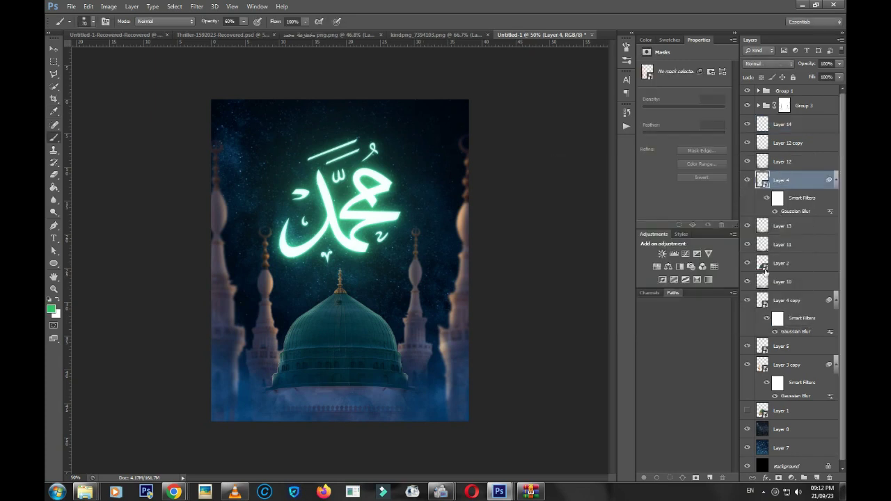
{"action": "left_click", "coordinate": [765, 267]}
{"action": "key", "text": "z"}
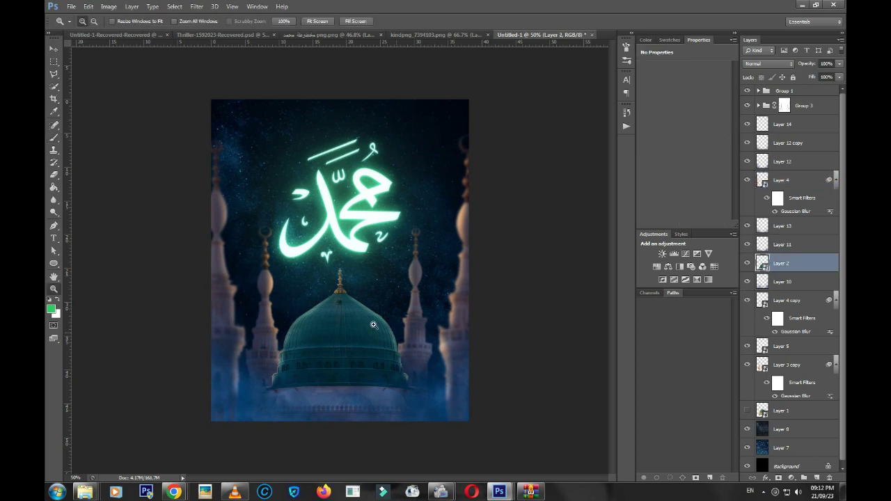
{"action": "left_click", "coordinate": [347, 311]}
{"action": "left_click", "coordinate": [346, 311]}
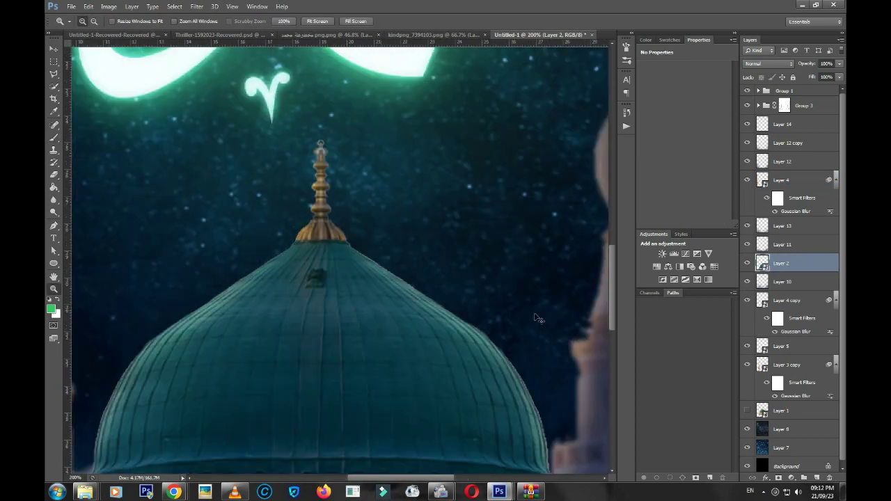
{"action": "left_click", "coordinate": [762, 265], "text": "ctrl"}
On Layer 14, paint green glow along the dome's right edge with a 25 px brush
{"action": "left_click", "coordinate": [793, 143]}
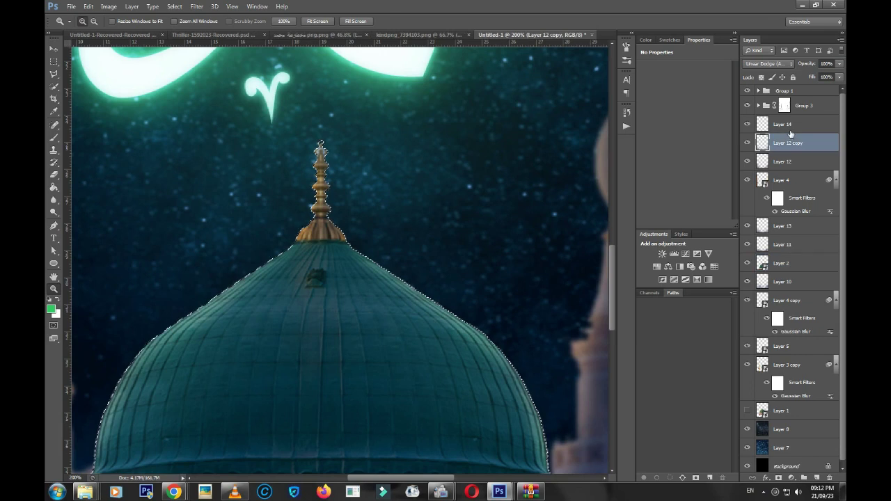
{"action": "left_click", "coordinate": [800, 125]}
{"action": "left_click_drag", "start_coordinate": [119, 89], "coordinate": [599, 445]}
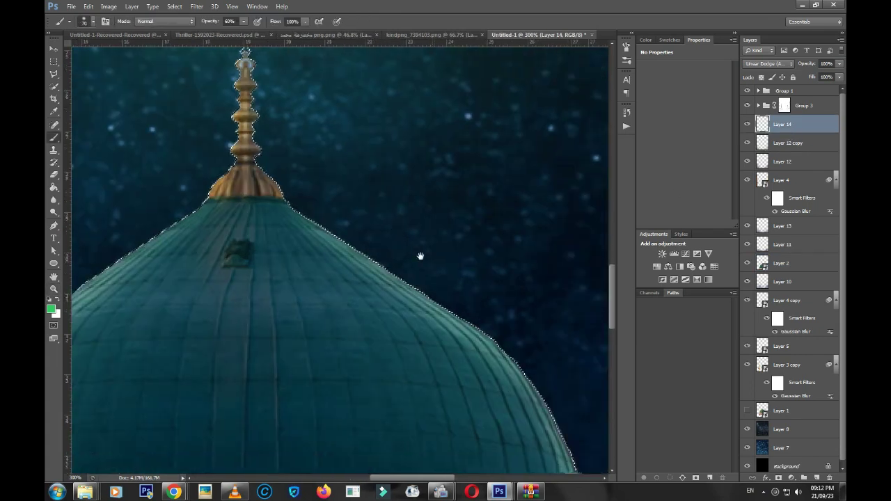
{"action": "key", "text": "b"}
{"action": "key", "text": "bracketleft"}
{"action": "key", "text": "bracketleft"}
{"action": "key", "text": "bracketleft"}
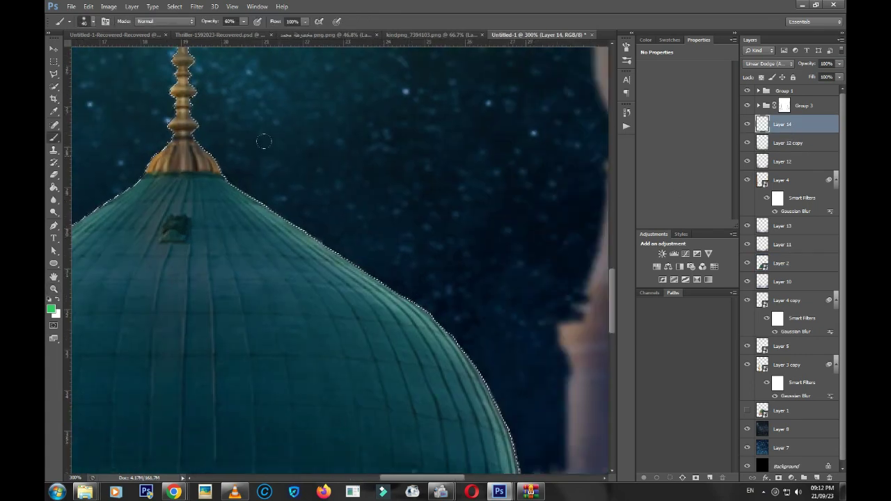
{"action": "key", "text": "bracketleft"}
{"action": "key", "text": "bracketleft"}
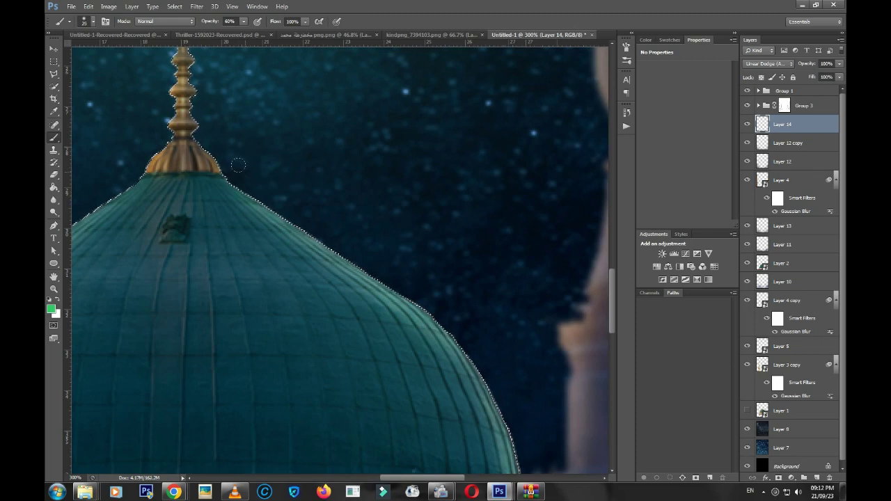
{"action": "left_click_drag", "start_coordinate": [264, 182], "coordinate": [359, 246]}
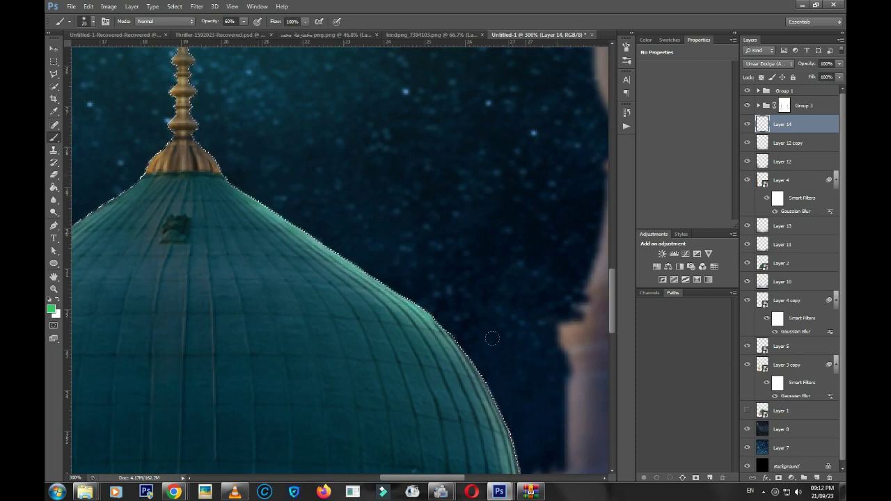
{"action": "mouse_move", "coordinate": [437, 308]}
{"action": "left_mouse_down"}
{"action": "mouse_move", "coordinate": [454, 336]}
{"action": "mouse_move", "coordinate": [431, 234]}
{"action": "left_mouse_up"}
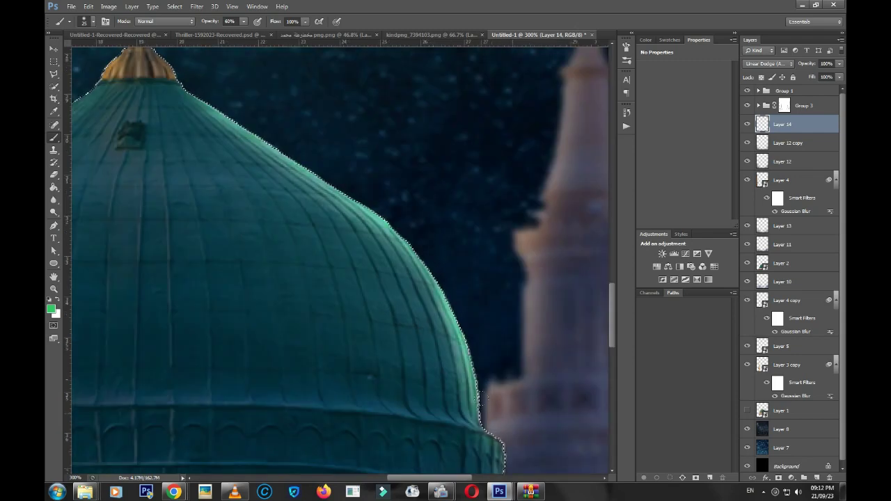
Paint glow along the dome's upper-left and left edges, redoing one stray stroke
{"action": "mouse_move", "coordinate": [82, 51]}
{"action": "left_mouse_down"}
{"action": "mouse_move", "coordinate": [330, 259]}
{"action": "mouse_move", "coordinate": [306, 306]}
{"action": "mouse_move", "coordinate": [229, 355]}
{"action": "mouse_move", "coordinate": [122, 463]}
{"action": "left_mouse_up"}
{"action": "left_click_drag", "start_coordinate": [208, 345], "coordinate": [259, 282]}
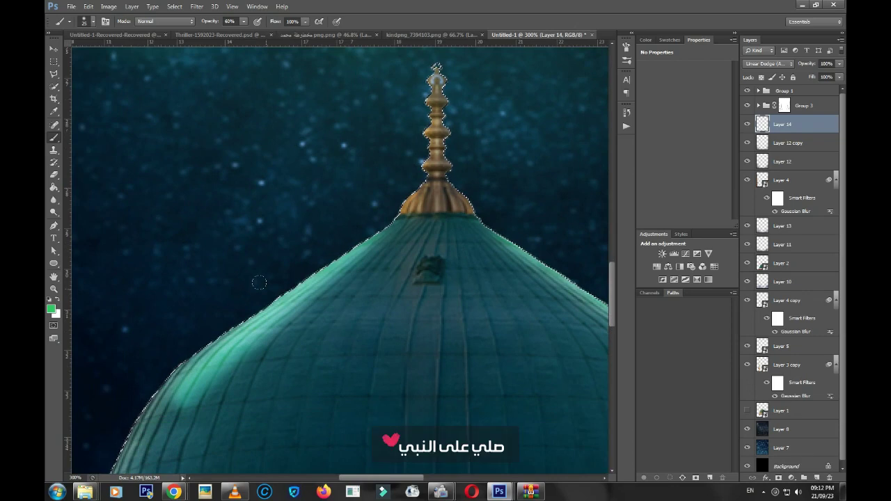
{"action": "key", "text": "ctrl+z"}
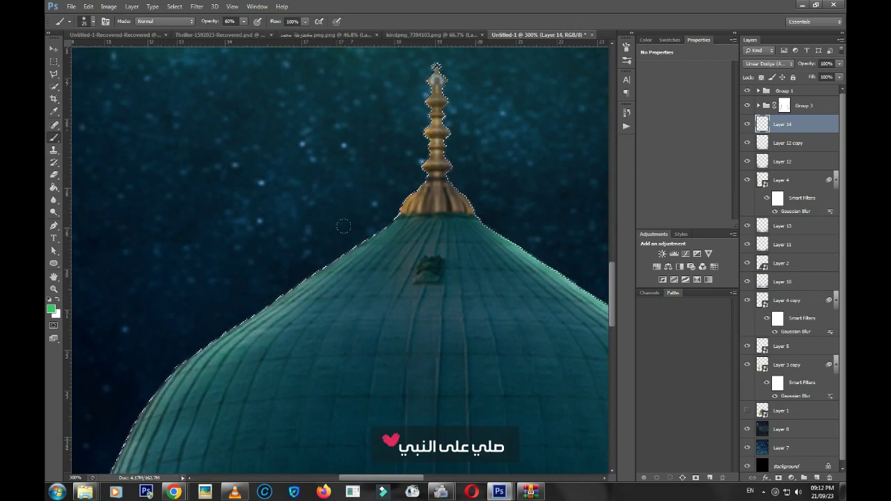
{"action": "mouse_move", "coordinate": [387, 222]}
{"action": "left_mouse_down"}
{"action": "mouse_move", "coordinate": [271, 296]}
{"action": "mouse_move", "coordinate": [209, 368]}
{"action": "left_mouse_up"}
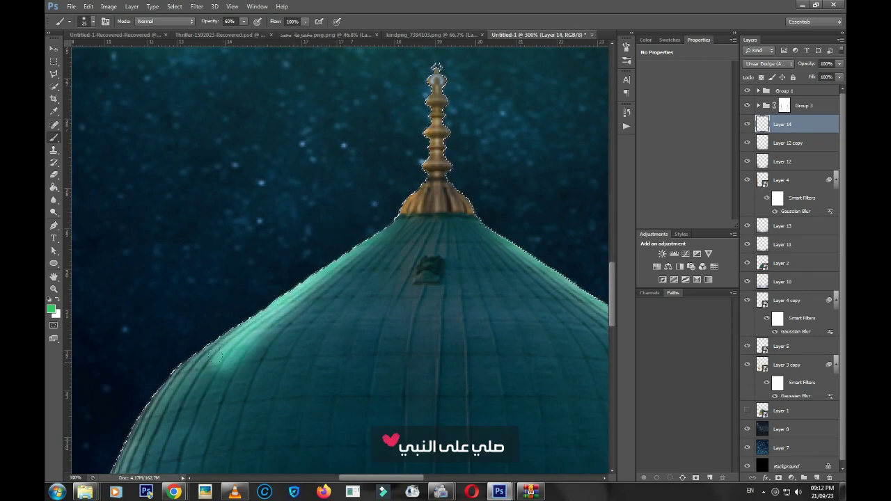
{"action": "left_click_drag", "start_coordinate": [239, 331], "coordinate": [358, 235]}
{"action": "left_click_drag", "start_coordinate": [407, 165], "coordinate": [327, 240]}
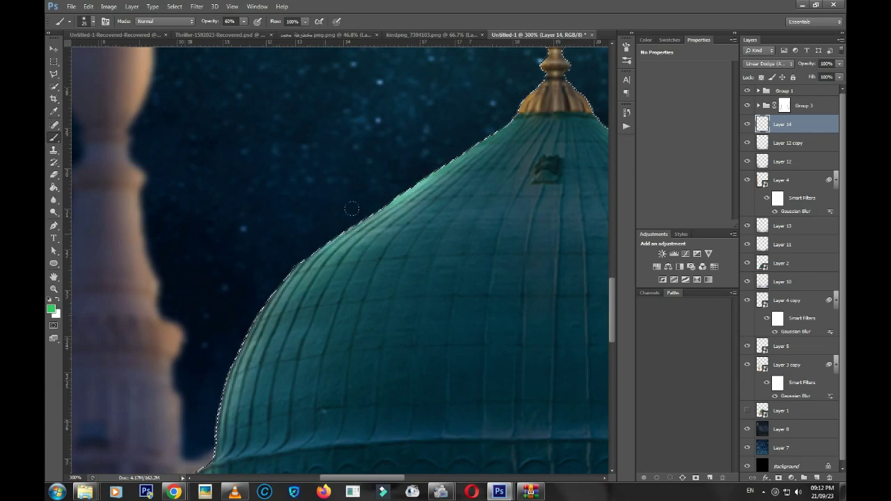
{"action": "left_click_drag", "start_coordinate": [374, 188], "coordinate": [258, 296]}
Zoom to 300% on the dome's left edge and set a 30% opacity brush with default colours
{"action": "key", "text": "z"}
{"action": "left_click", "coordinate": [279, 285], "text": "alt"}
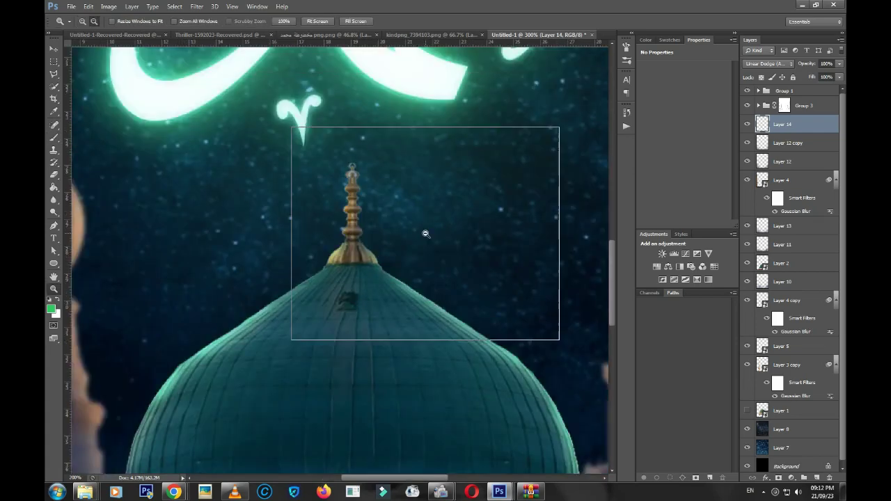
{"action": "left_click", "coordinate": [308, 278], "text": "alt"}
{"action": "left_click_drag", "start_coordinate": [230, 115], "coordinate": [466, 397]}
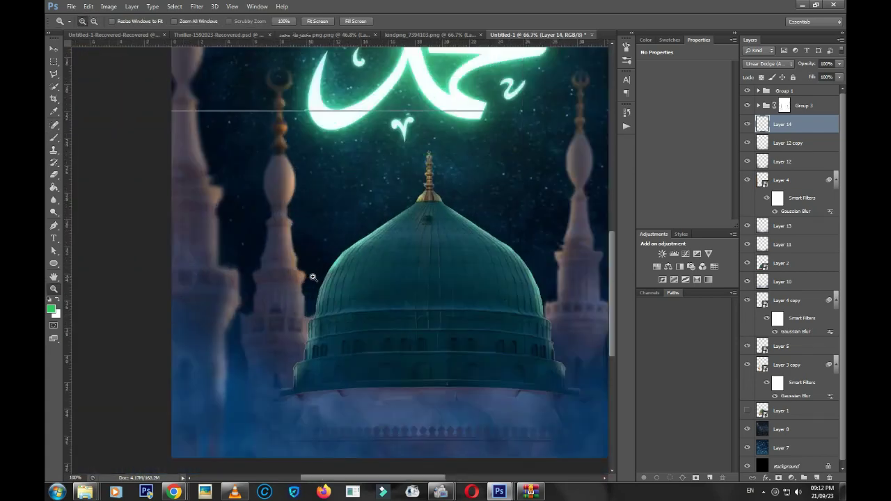
{"action": "left_click_drag", "start_coordinate": [174, 110], "coordinate": [376, 293]}
{"action": "left_click_drag", "start_coordinate": [77, 48], "coordinate": [547, 474]}
{"action": "key", "text": "b"}
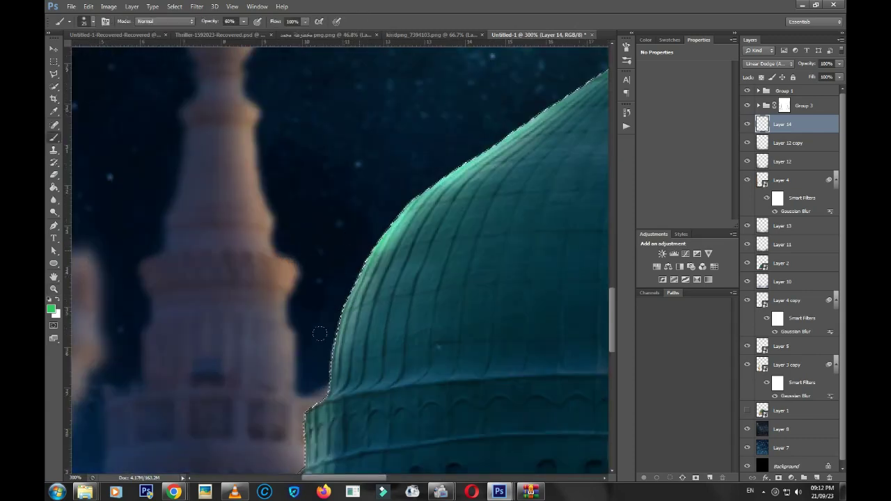
{"action": "key", "text": "x"}
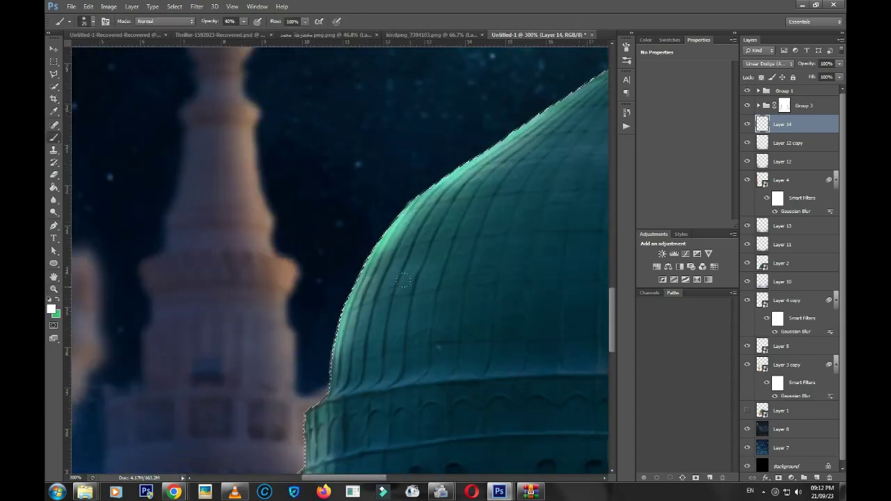
{"action": "key", "text": "4"}
{"action": "key", "text": "4"}
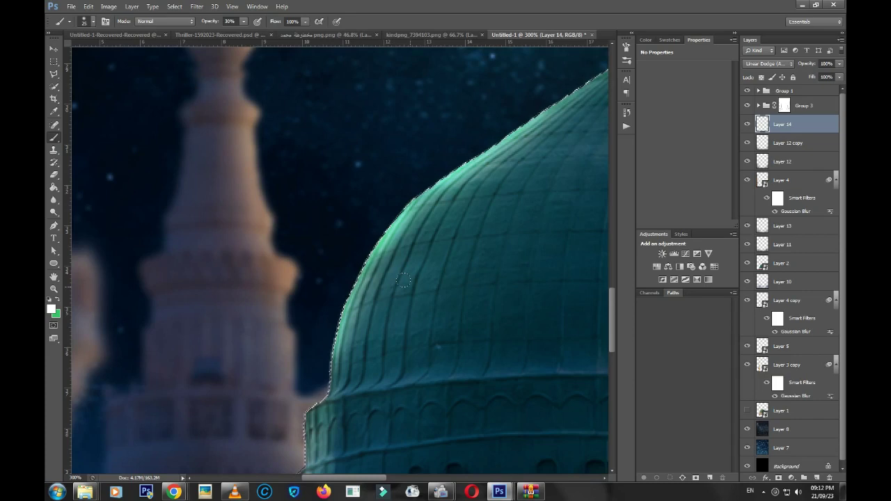
{"action": "key", "text": "d"}
{"action": "key", "text": "3"}
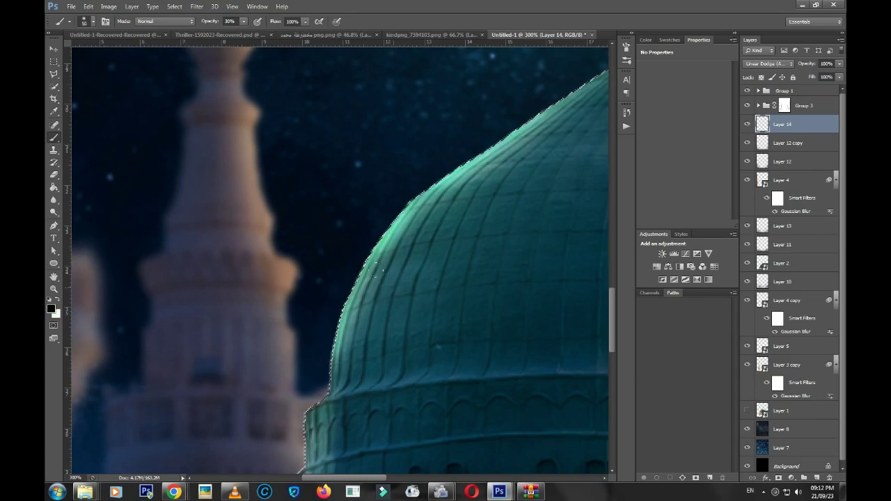
{"action": "left_click_drag", "start_coordinate": [417, 264], "coordinate": [373, 254]}
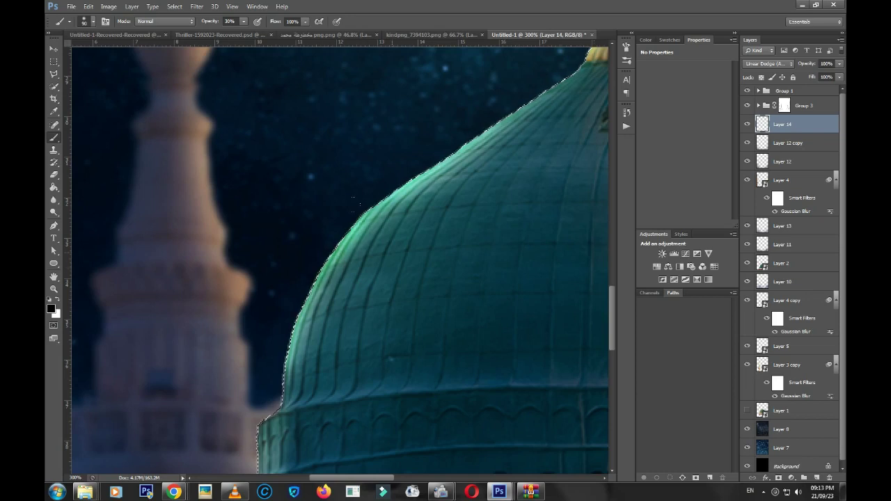
Review the glow at 50%, then return to 100% on the dome with its selection reloaded
{"action": "key", "text": "z"}
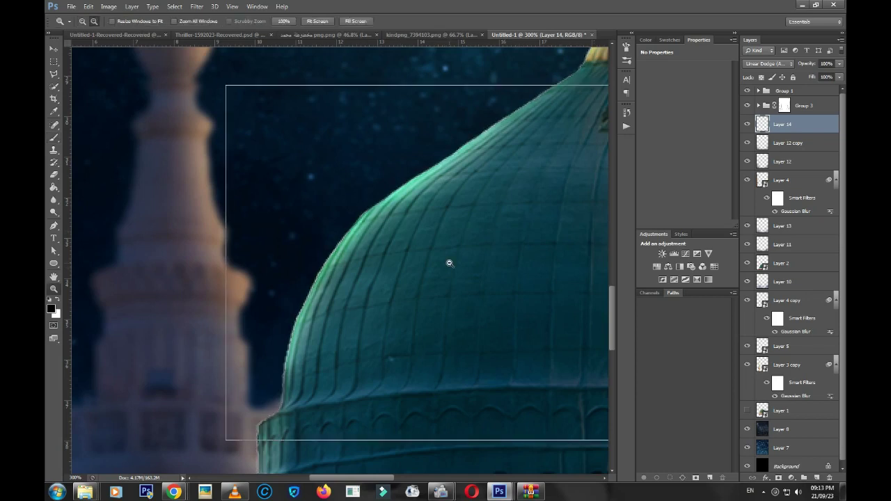
{"action": "left_click", "coordinate": [449, 263], "text": "alt"}
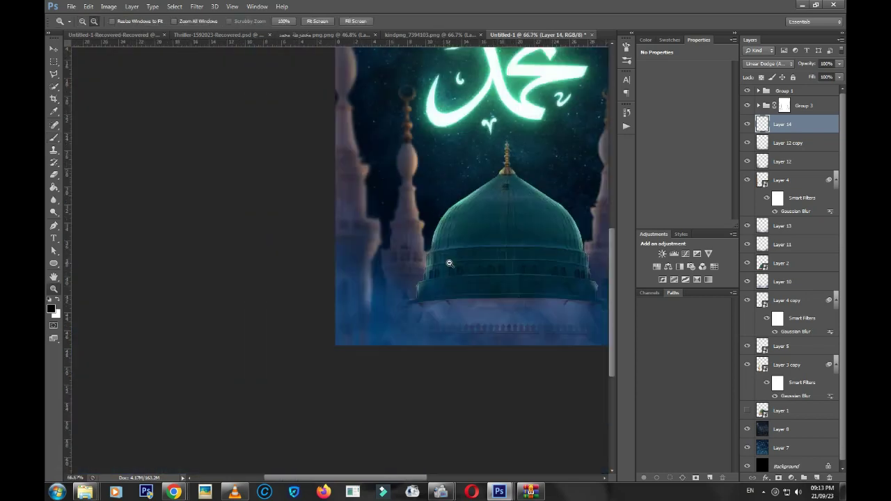
{"action": "left_click", "coordinate": [449, 263], "text": "alt"}
{"action": "left_click", "coordinate": [448, 259], "text": "alt"}
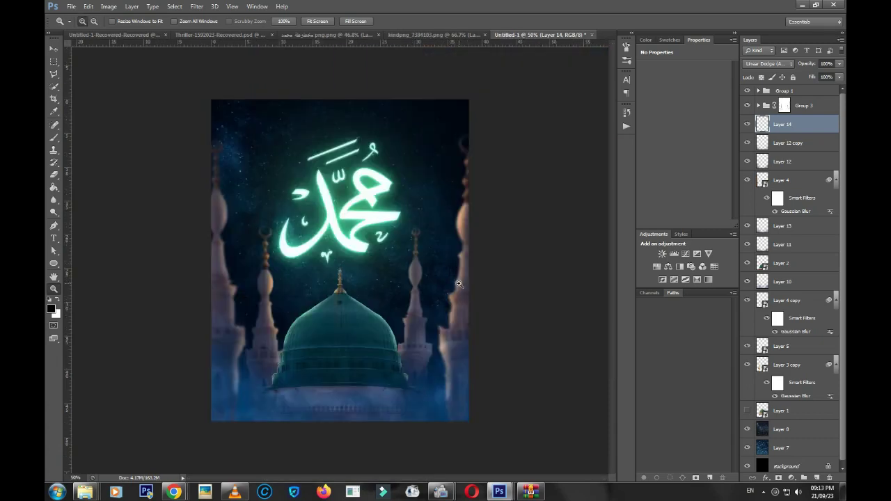
{"action": "left_click", "coordinate": [354, 294]}
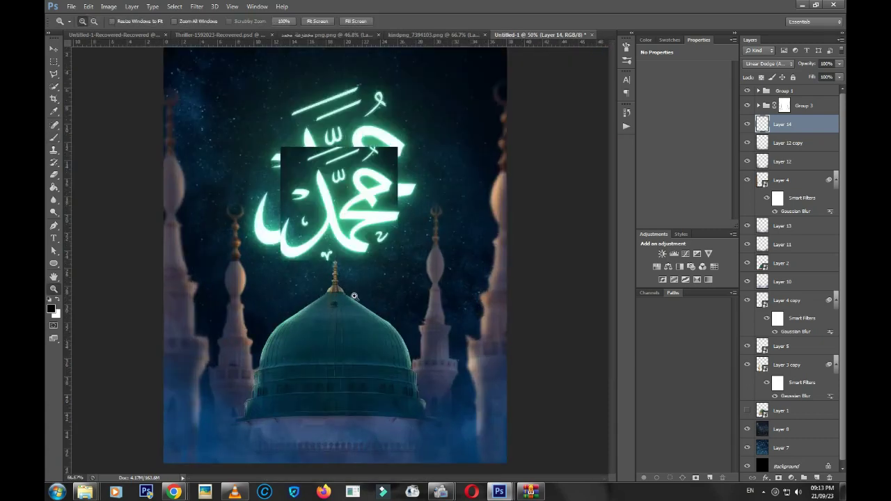
{"action": "key", "text": "ctrl+shift+d"}
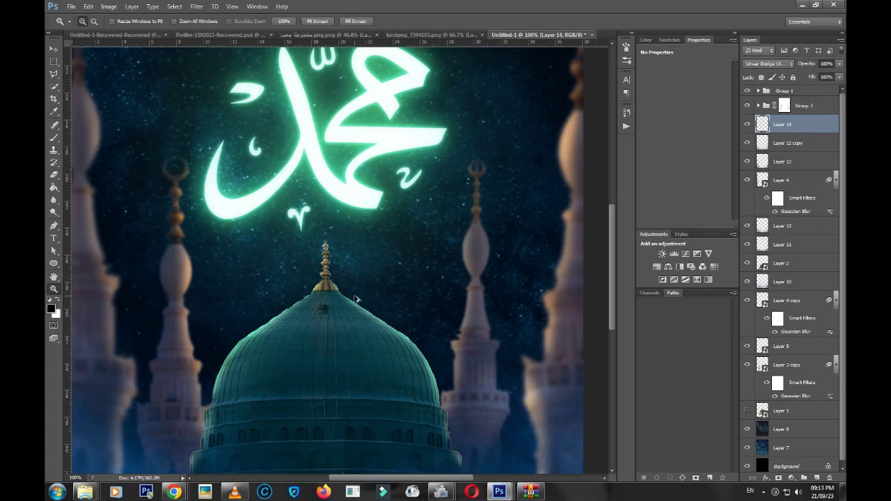
{"action": "key", "text": "b"}
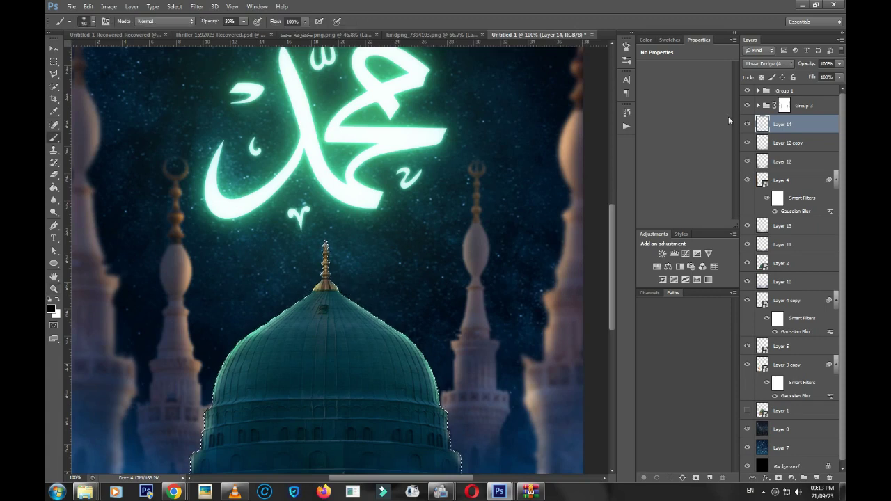
Solo Layer 14 to check the glow, then brush a soft 20% green highlight on the dome's left
{"action": "left_click", "coordinate": [747, 124], "text": "alt"}
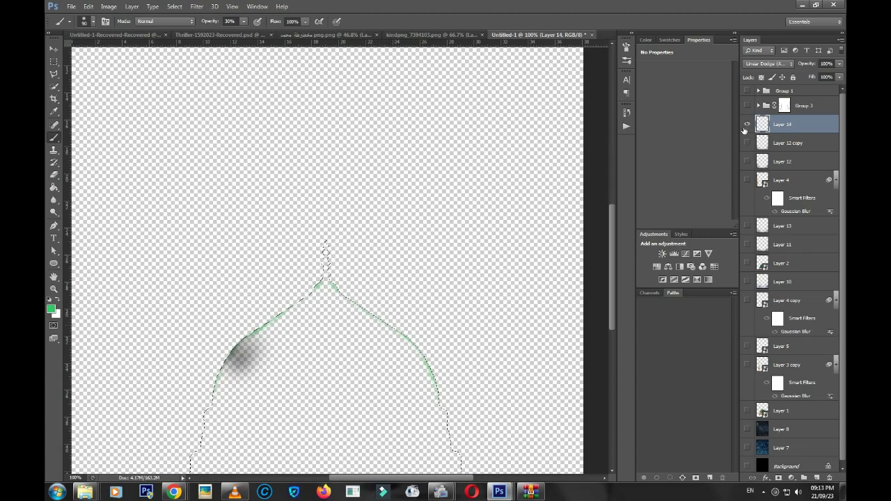
{"action": "left_click", "coordinate": [747, 124], "text": "alt"}
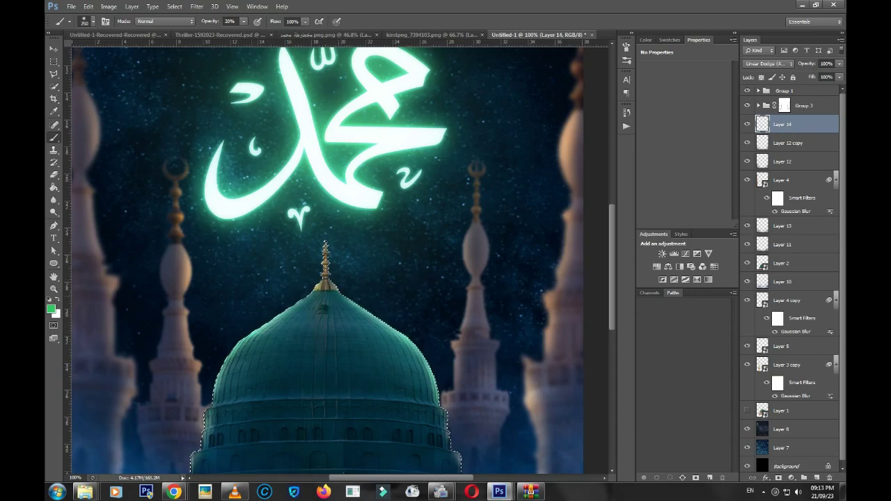
{"action": "left_click_drag", "start_coordinate": [259, 341], "coordinate": [240, 356]}
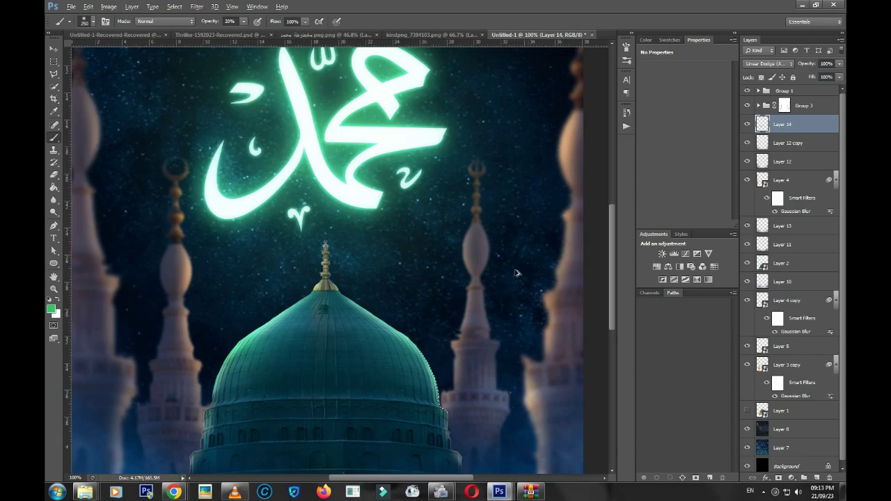
{"action": "left_click_drag", "start_coordinate": [299, 317], "coordinate": [251, 344]}
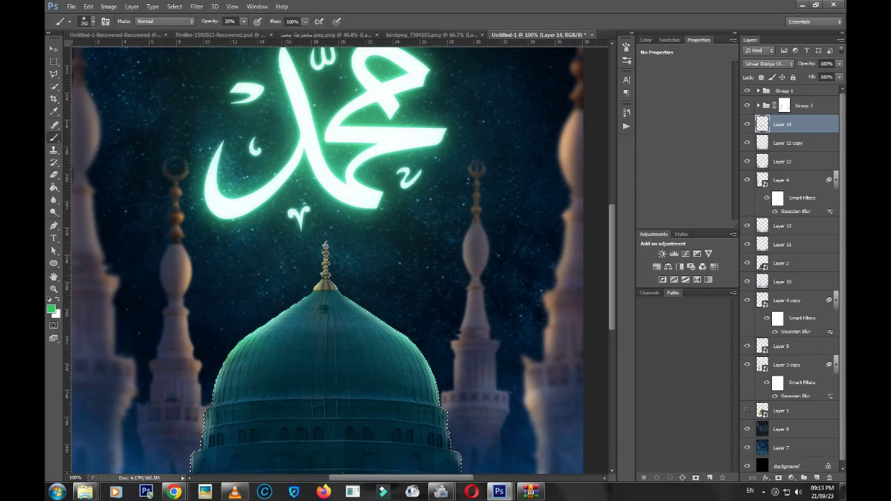
Zoom in on the right minaret and paint a light highlight along its left side with a small brush
{"action": "key", "text": "z"}
{"action": "left_click", "coordinate": [378, 235]}
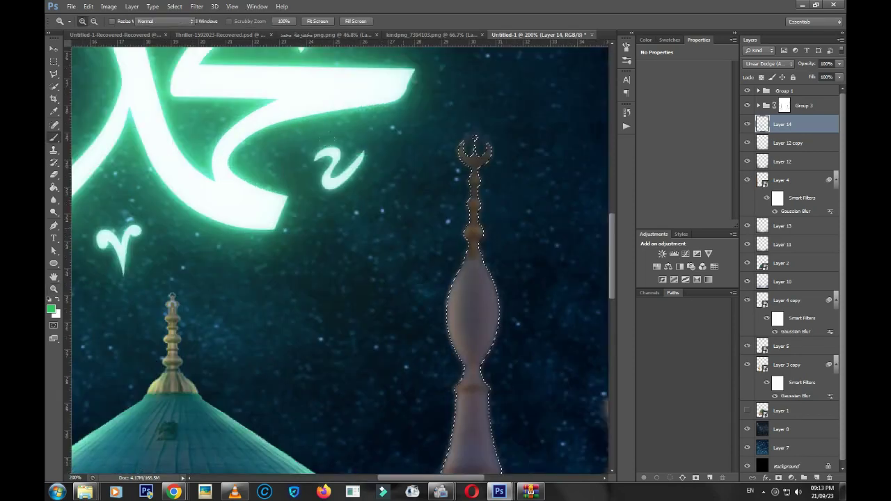
{"action": "key", "text": "b"}
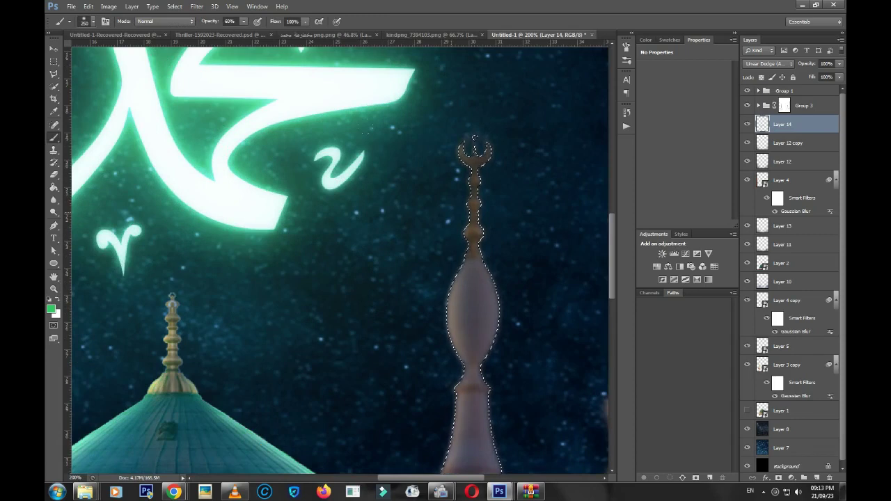
{"action": "key", "text": "bracketleft"}
{"action": "key", "text": "bracketleft"}
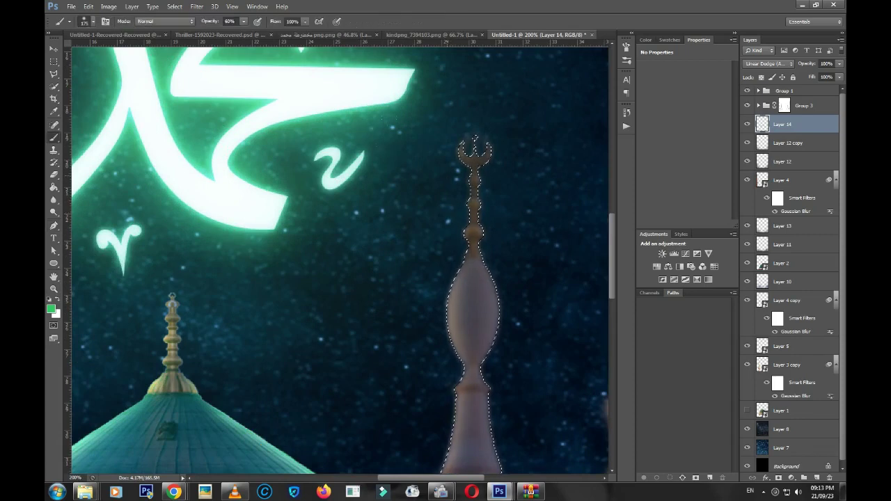
{"action": "key", "text": "bracketleft"}
{"action": "key", "text": "bracketleft"}
{"action": "key", "text": "bracketleft"}
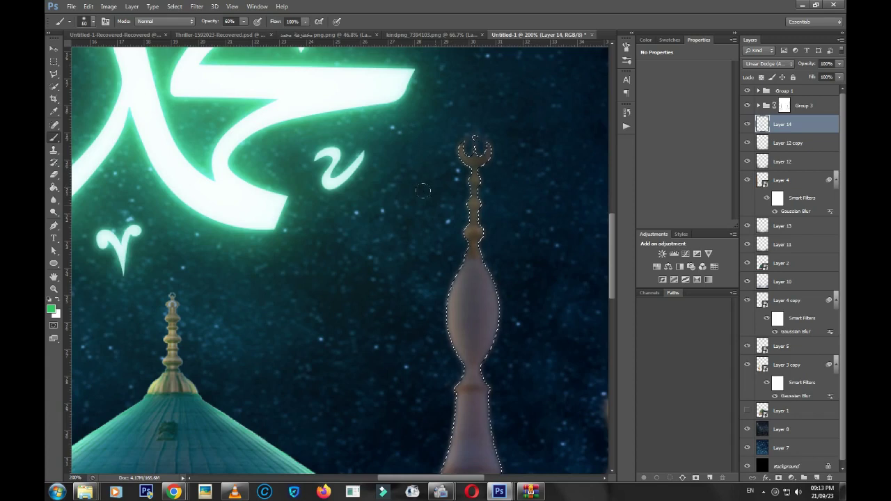
{"action": "mouse_move", "coordinate": [456, 272]}
{"action": "left_mouse_down"}
{"action": "mouse_move", "coordinate": [454, 348]}
{"action": "mouse_move", "coordinate": [438, 268]}
{"action": "mouse_move", "coordinate": [268, 347]}
{"action": "left_mouse_up"}
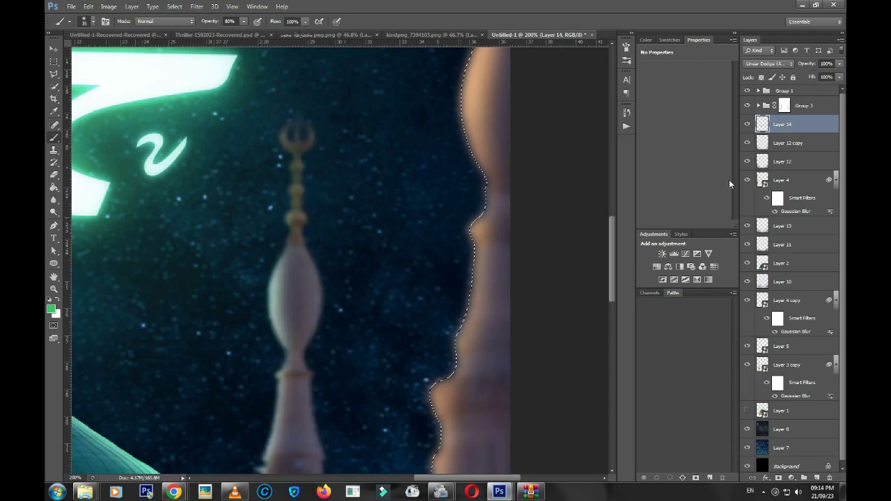
Paint a green glow along the edges of the tall right minaret
{"action": "left_click_drag", "start_coordinate": [602, 153], "coordinate": [592, 282]}
{"action": "left_click_drag", "start_coordinate": [523, 153], "coordinate": [505, 224]}
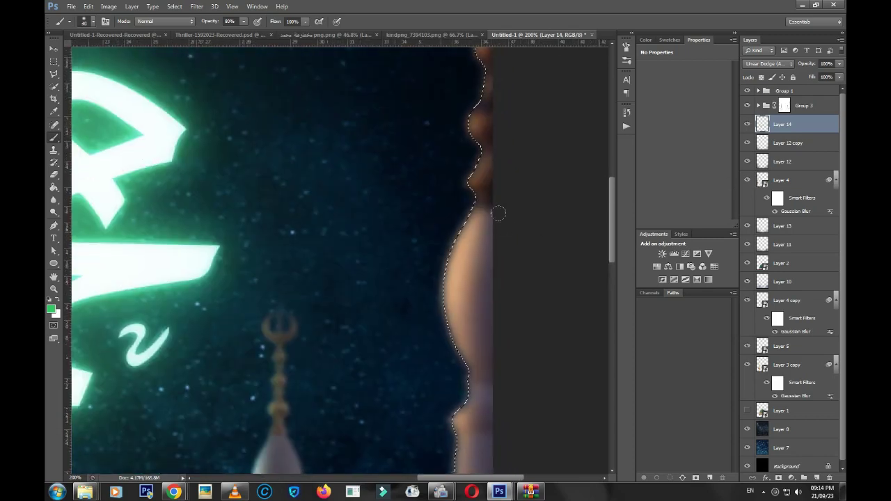
{"action": "mouse_move", "coordinate": [453, 104]}
{"action": "left_mouse_down"}
{"action": "mouse_move", "coordinate": [439, 83]}
{"action": "mouse_move", "coordinate": [430, 204]}
{"action": "mouse_move", "coordinate": [408, 314]}
{"action": "mouse_move", "coordinate": [423, 210]}
{"action": "left_mouse_up"}
{"action": "mouse_move", "coordinate": [455, 183]}
{"action": "left_mouse_down"}
{"action": "mouse_move", "coordinate": [450, 333]}
{"action": "mouse_move", "coordinate": [498, 160]}
{"action": "left_mouse_up"}
{"action": "left_click_drag", "start_coordinate": [480, 332], "coordinate": [493, 228]}
{"action": "mouse_move", "coordinate": [508, 173]}
{"action": "left_mouse_down"}
{"action": "mouse_move", "coordinate": [448, 420]}
{"action": "mouse_move", "coordinate": [462, 373]}
{"action": "mouse_move", "coordinate": [533, 319]}
{"action": "left_mouse_up"}
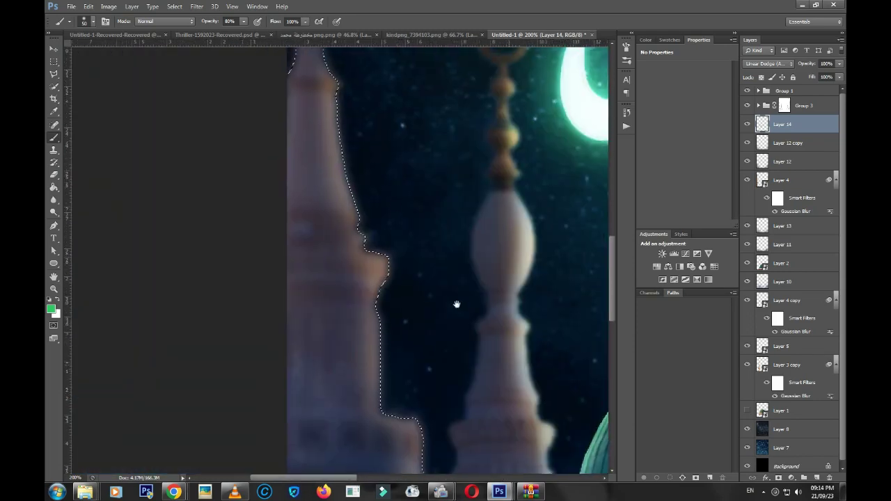
Brush glow along the left minaret's edge, from its crescent finial downward
{"action": "left_click_drag", "start_coordinate": [346, 245], "coordinate": [457, 305]}
{"action": "left_click_drag", "start_coordinate": [345, 164], "coordinate": [442, 318]}
{"action": "left_click_drag", "start_coordinate": [390, 49], "coordinate": [401, 287]}
{"action": "mouse_move", "coordinate": [403, 160]}
{"action": "left_mouse_down"}
{"action": "mouse_move", "coordinate": [422, 366]}
{"action": "mouse_move", "coordinate": [429, 165]}
{"action": "left_mouse_up"}
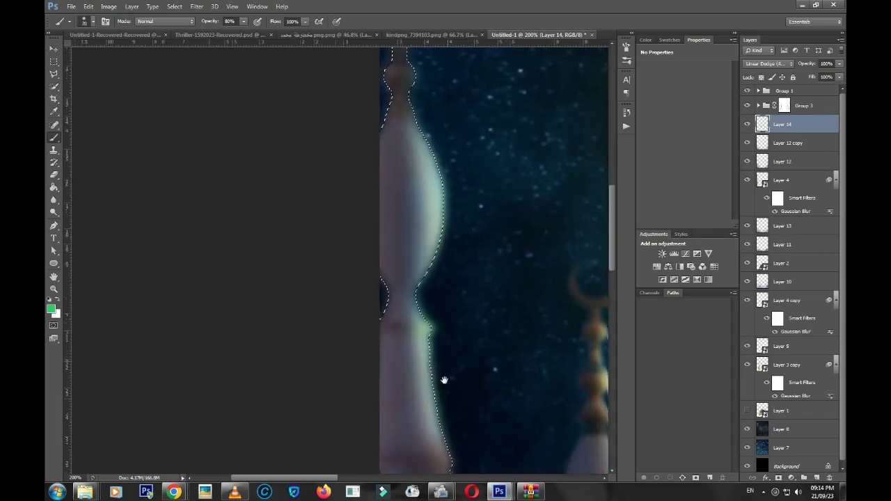
{"action": "mouse_move", "coordinate": [444, 379]}
{"action": "left_mouse_down"}
{"action": "mouse_move", "coordinate": [437, 195]}
{"action": "mouse_move", "coordinate": [453, 341]}
{"action": "mouse_move", "coordinate": [424, 153]}
{"action": "mouse_move", "coordinate": [416, 247]}
{"action": "mouse_move", "coordinate": [439, 445]}
{"action": "left_mouse_up"}
{"action": "left_click_drag", "start_coordinate": [441, 394], "coordinate": [460, 220]}
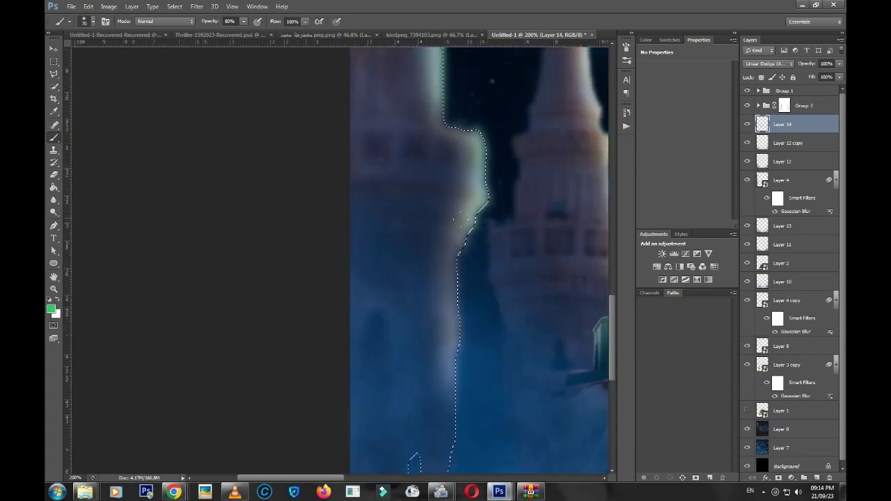
Add a colorized Hue/Saturation adjustment at Hue 137, Saturation 91, and move it above Group 3
{"action": "key", "text": "ctrl+0"}
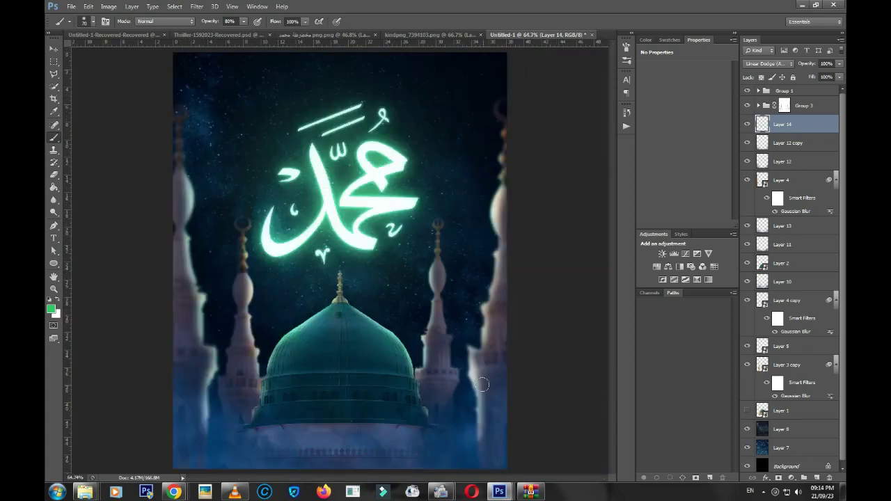
{"action": "key", "text": "v"}
{"action": "key", "text": "ctrl+minus"}
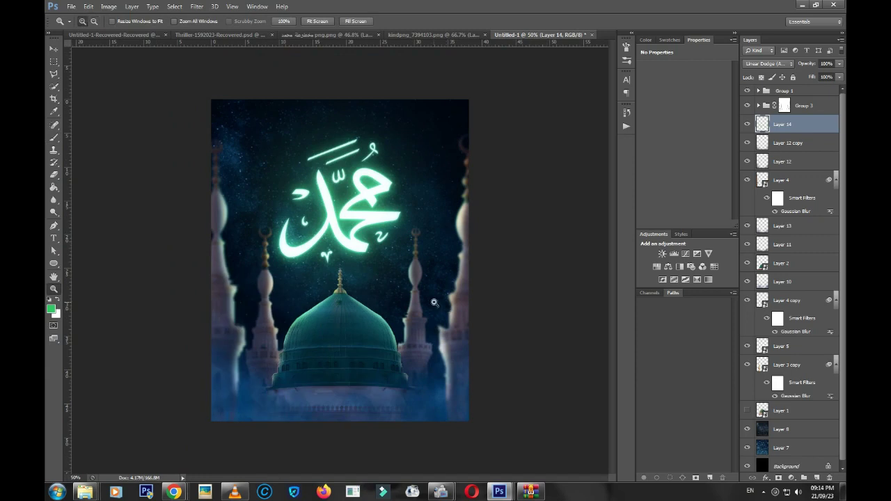
{"action": "left_click", "coordinate": [747, 124]}
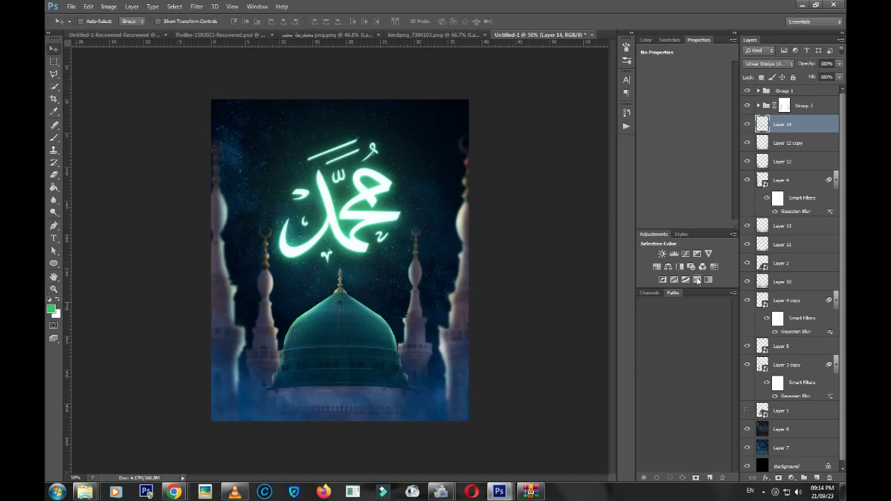
{"action": "left_click", "coordinate": [654, 267]}
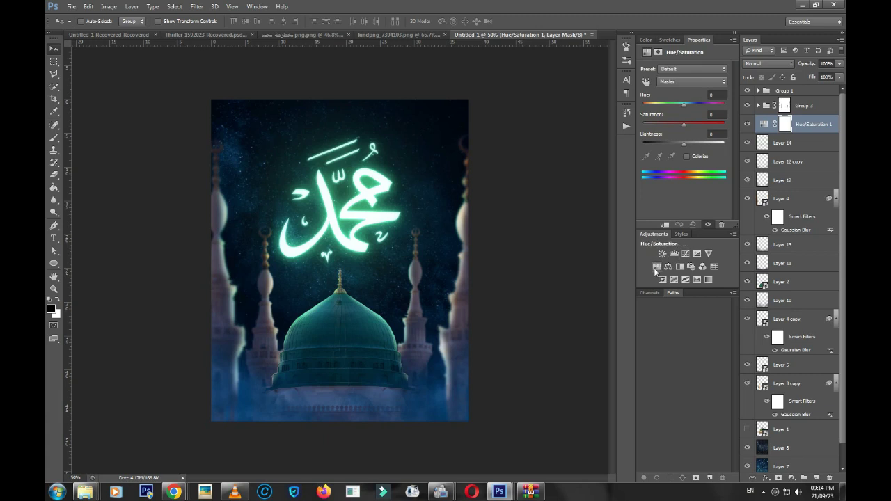
{"action": "left_click", "coordinate": [703, 160]}
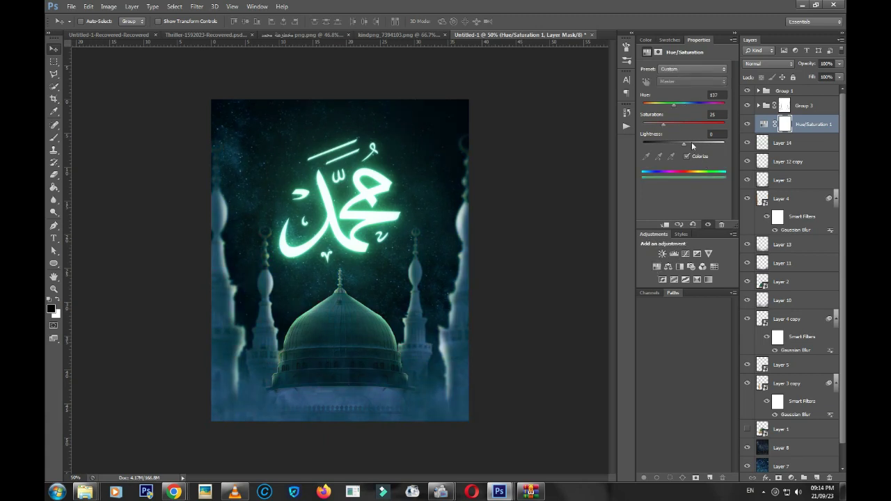
{"action": "left_click_drag", "start_coordinate": [662, 124], "coordinate": [717, 123]}
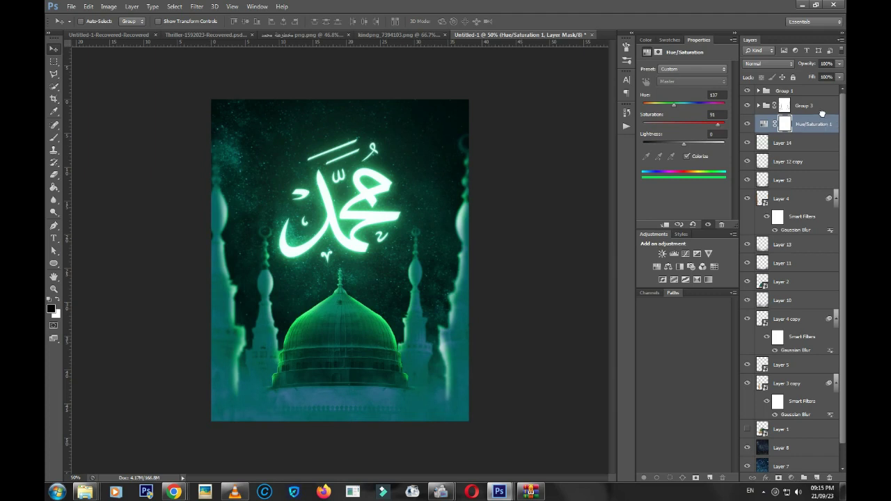
{"action": "left_click_drag", "start_coordinate": [829, 124], "coordinate": [817, 99]}
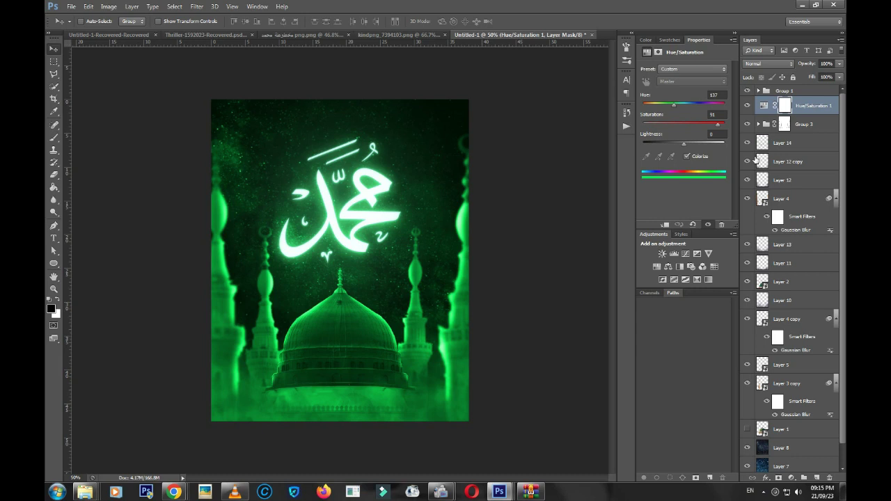
Duplicate and hide the Hue/Saturation layer, invert the original's mask to black, and load the minaret selection
{"action": "key", "text": "ctrl+j"}
{"action": "left_click", "coordinate": [747, 105]}
{"action": "left_click", "coordinate": [783, 126]}
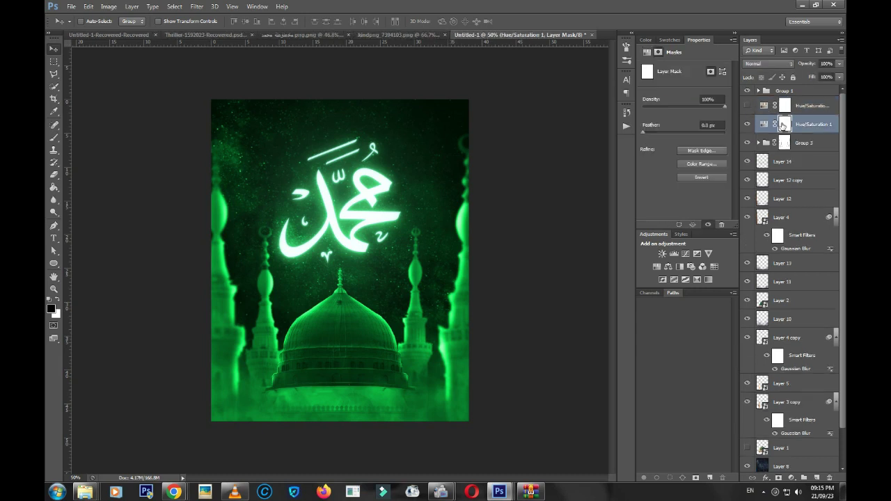
{"action": "key", "text": "ctrl+i"}
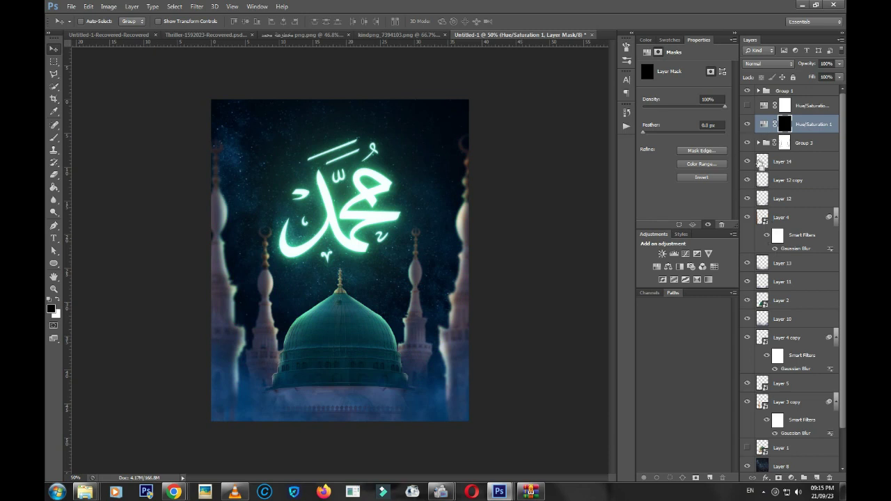
{"action": "left_click", "coordinate": [762, 219], "text": "ctrl"}
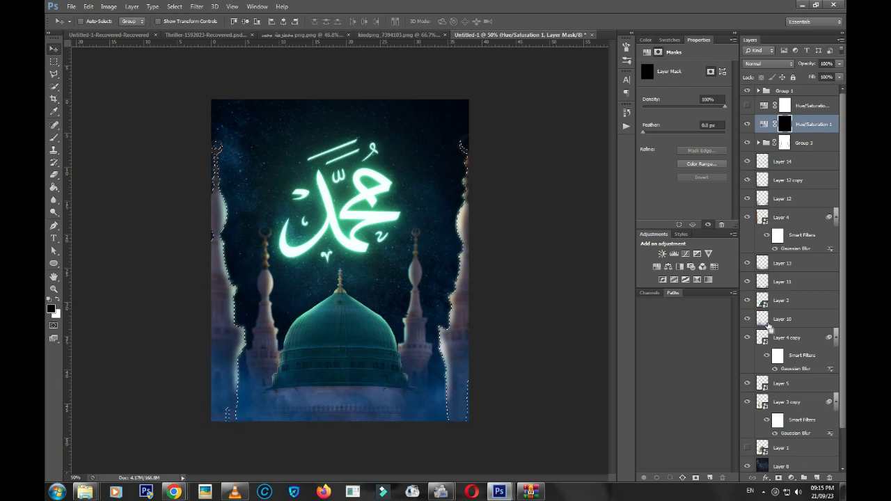
{"action": "left_click", "coordinate": [763, 339], "text": "ctrl+shift"}
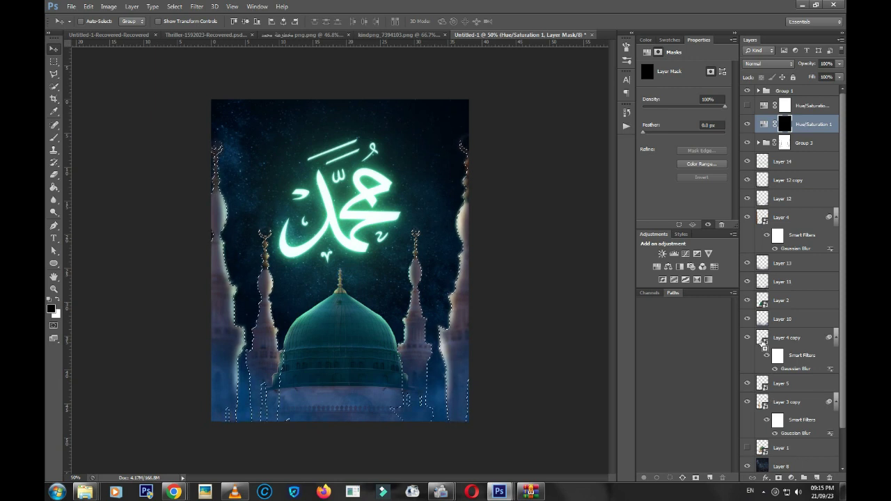
Zoom in on the right minarets and set up a 100-px brush at 30% opacity
{"action": "key", "text": "z"}
{"action": "left_click", "coordinate": [491, 199]}
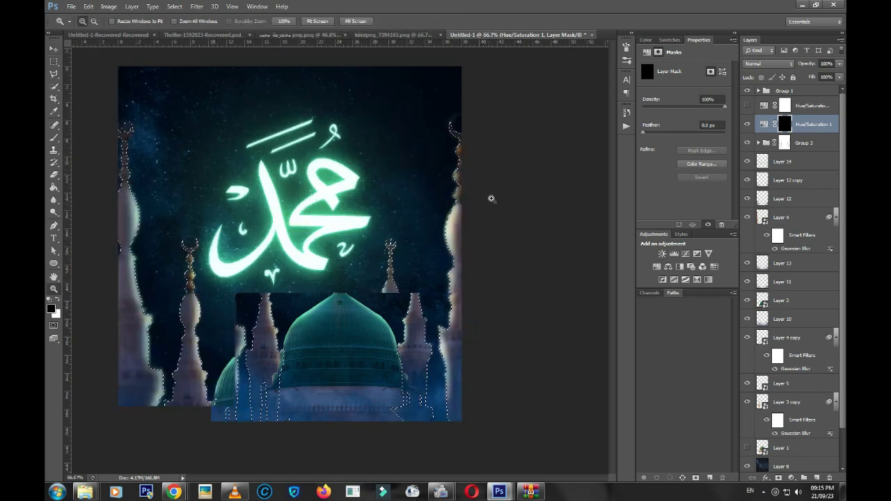
{"action": "left_click", "coordinate": [491, 199]}
{"action": "key", "text": "b"}
{"action": "key", "text": "4"}
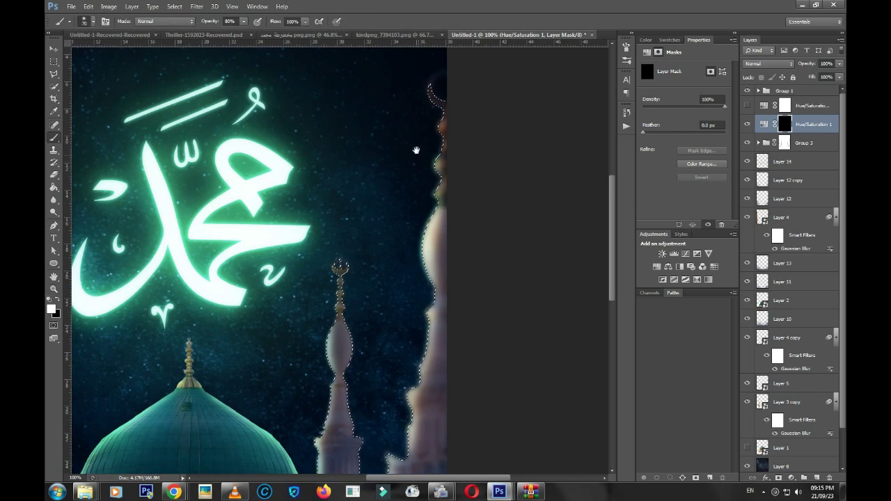
{"action": "scroll", "coordinate": [417, 174], "scroll_direction": "up", "scroll_amount": 1}
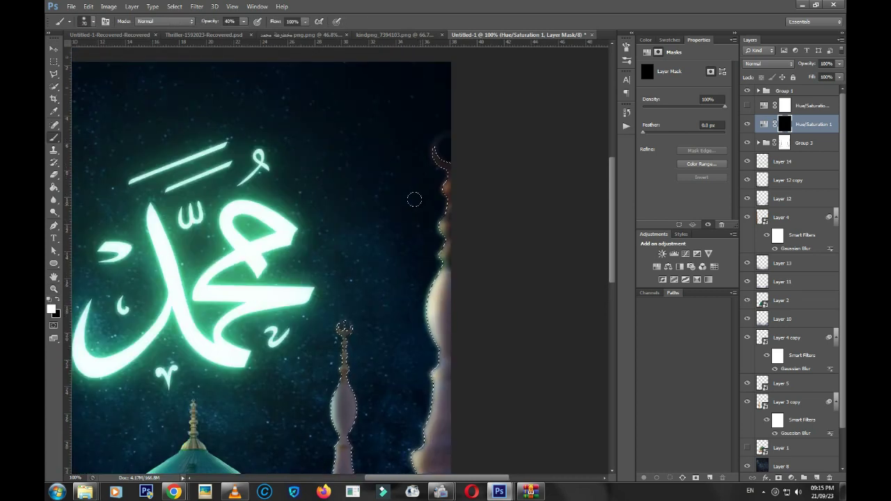
{"action": "key", "text": "3"}
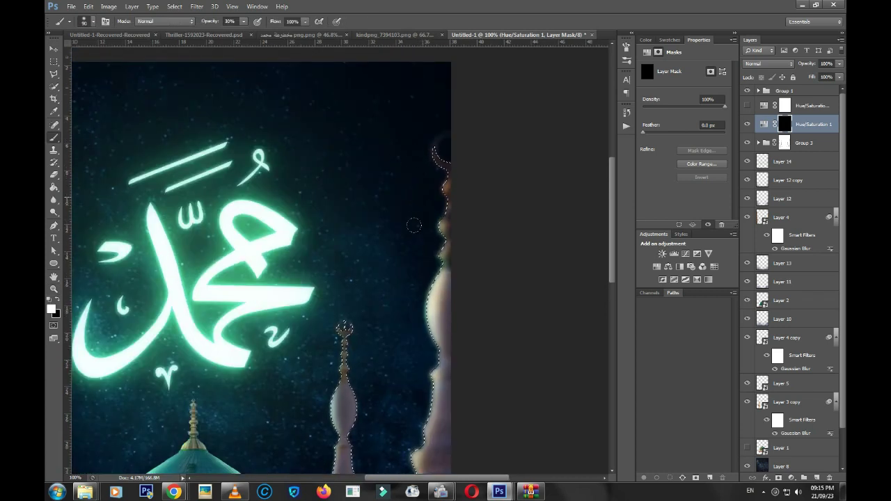
{"action": "key", "text": "bracketright"}
Brush the tint back along the minaret edges with a 150-px, 20% opacity brush
{"action": "mouse_move", "coordinate": [416, 333]}
{"action": "left_mouse_down"}
{"action": "mouse_move", "coordinate": [426, 195]}
{"action": "mouse_move", "coordinate": [419, 327]}
{"action": "mouse_move", "coordinate": [400, 253]}
{"action": "left_mouse_up"}
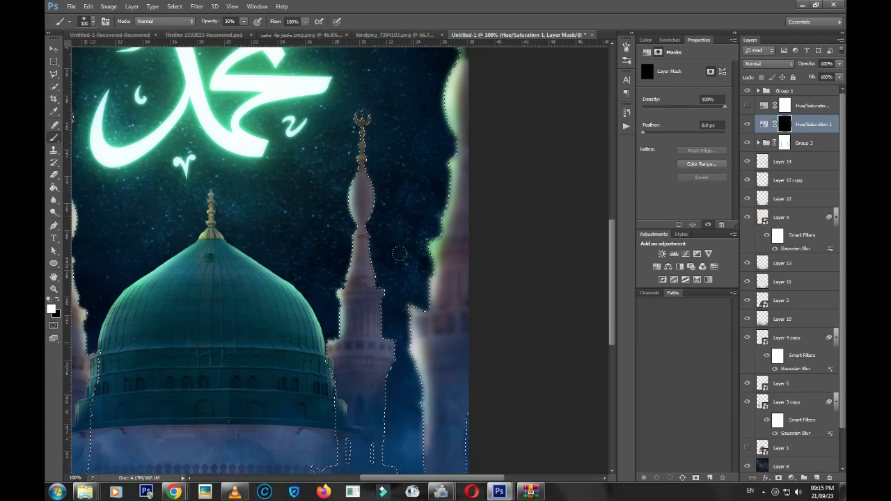
{"action": "key", "text": "bracketright"}
{"action": "key", "text": "bracketright"}
{"action": "key", "text": "2"}
{"action": "scroll", "coordinate": [396, 292], "scroll_direction": "down", "scroll_amount": 1}
{"action": "scroll", "coordinate": [396, 327], "scroll_direction": "down", "scroll_amount": 2}
{"action": "key", "text": "bracketleft"}
{"action": "key", "text": "bracketleft"}
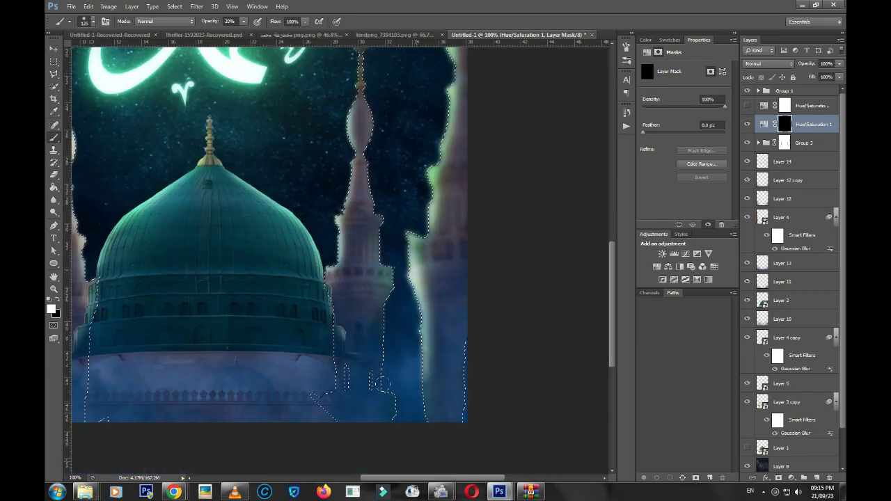
{"action": "scroll", "coordinate": [320, 244], "scroll_direction": "up", "scroll_amount": 4}
{"action": "key", "text": "ctrl+minus"}
{"action": "key", "text": "ctrl+minus"}
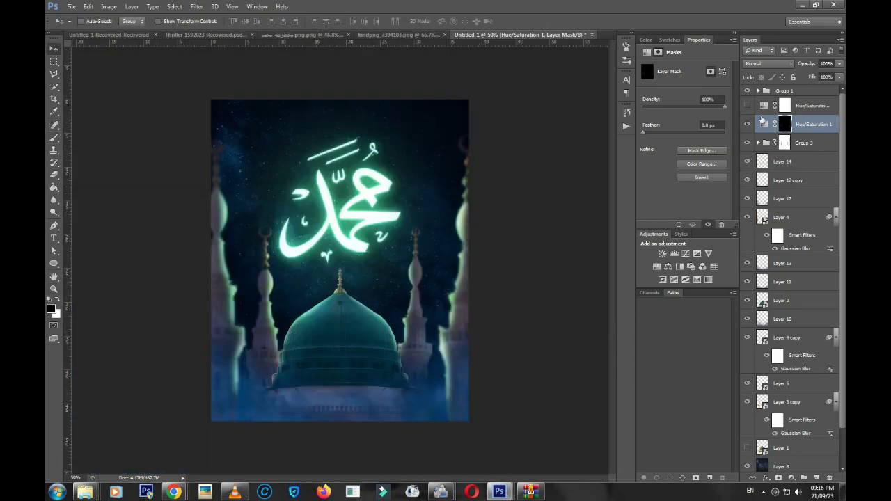
Compare Hue/Saturation 1 on and off, then show the copy and select its layer mask for brushing
{"action": "left_click", "coordinate": [749, 123]}
{"action": "left_click", "coordinate": [749, 123]}
{"action": "left_click", "coordinate": [748, 108]}
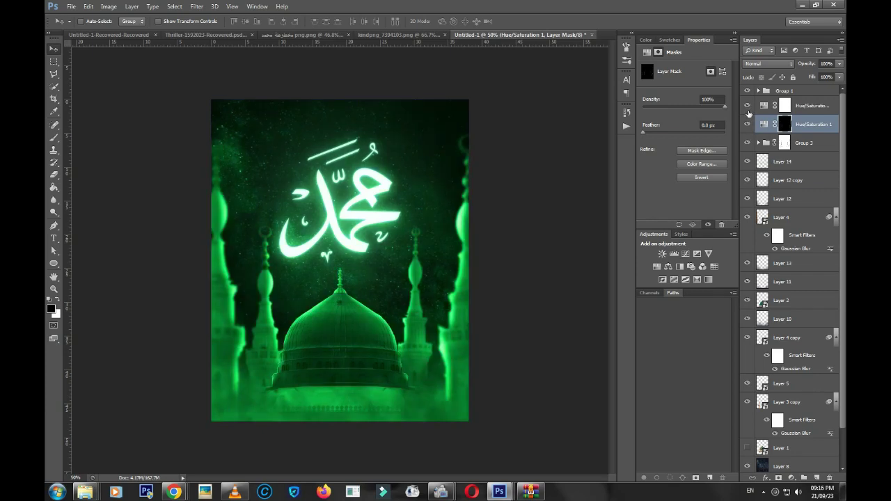
{"action": "left_click", "coordinate": [758, 106]}
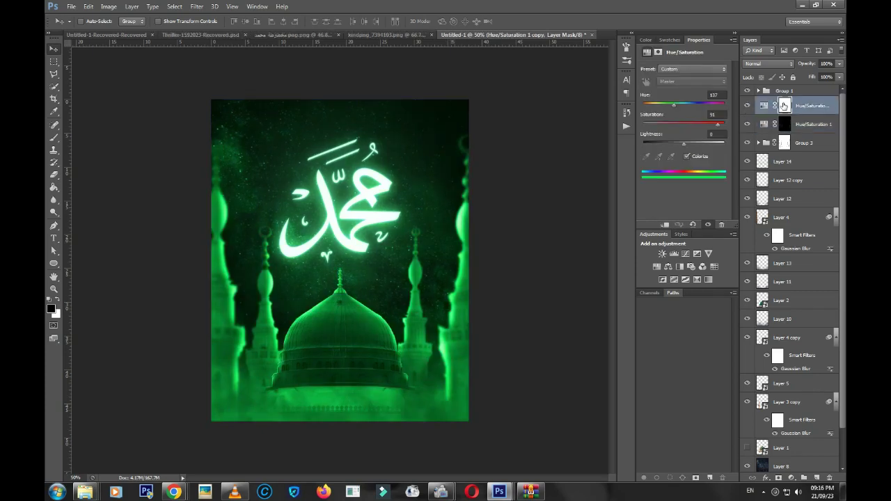
{"action": "left_click", "coordinate": [784, 106], "text": "shift"}
{"action": "key", "text": "b"}
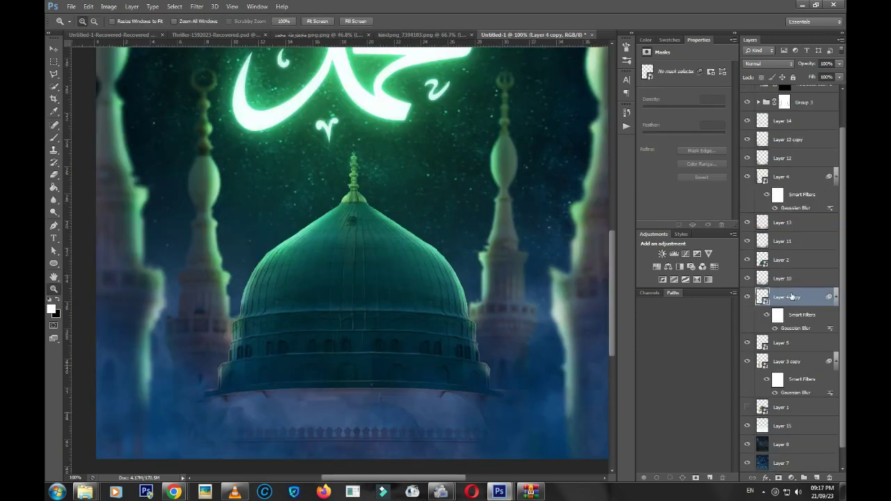
Create Layer 16 above Layer 10 and dab soft brush haze over the dome
{"action": "left_click", "coordinate": [793, 279]}
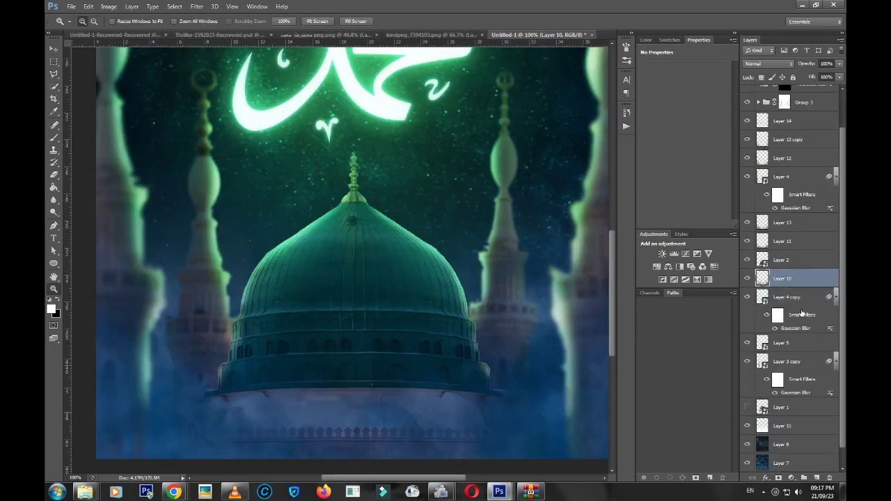
{"action": "left_click", "coordinate": [817, 477]}
{"action": "key", "text": "b"}
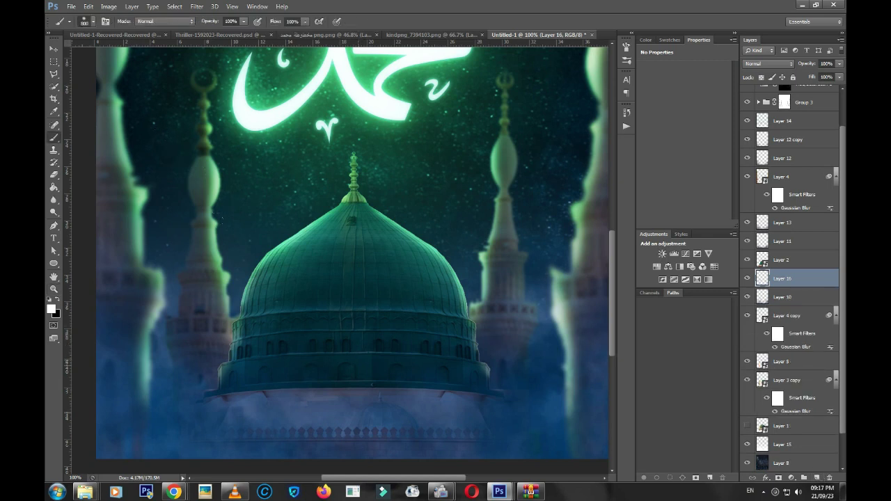
{"action": "left_click", "coordinate": [233, 240]}
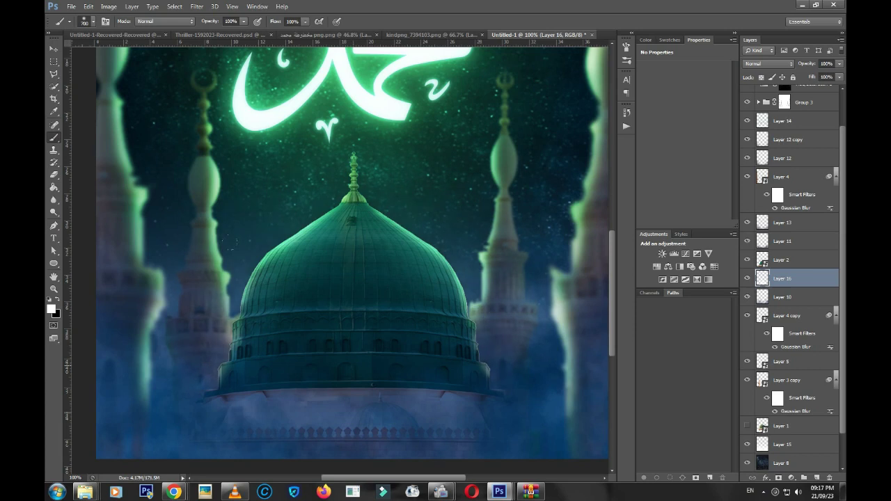
{"action": "left_click", "coordinate": [229, 241]}
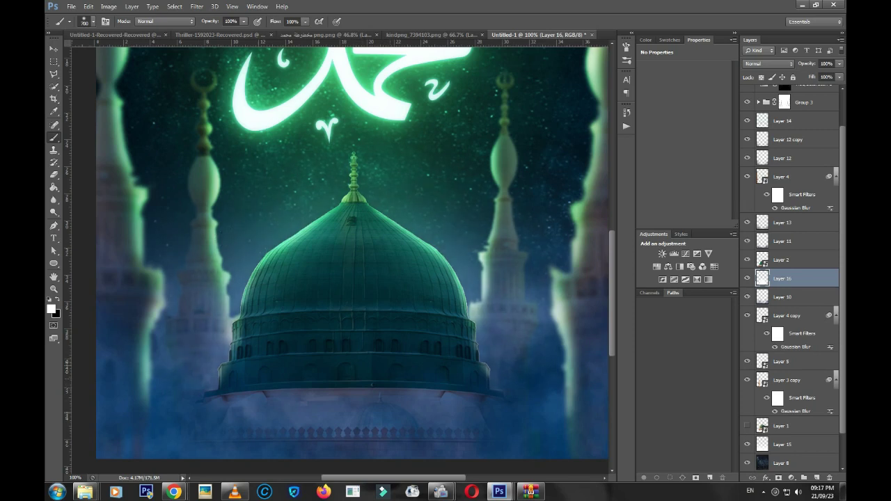
Toggle Layer 16 on and off at several zoom levels to compare the dome haze
{"action": "key", "text": "v"}
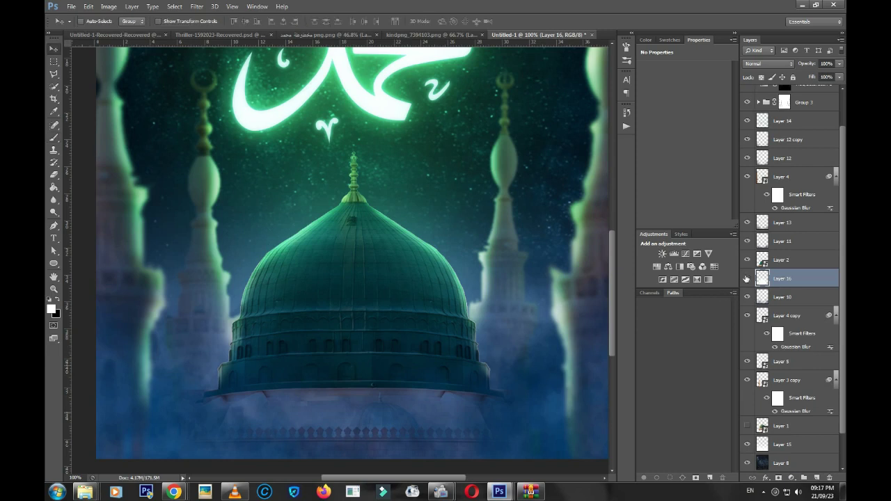
{"action": "left_click", "coordinate": [746, 279]}
{"action": "key", "text": "z"}
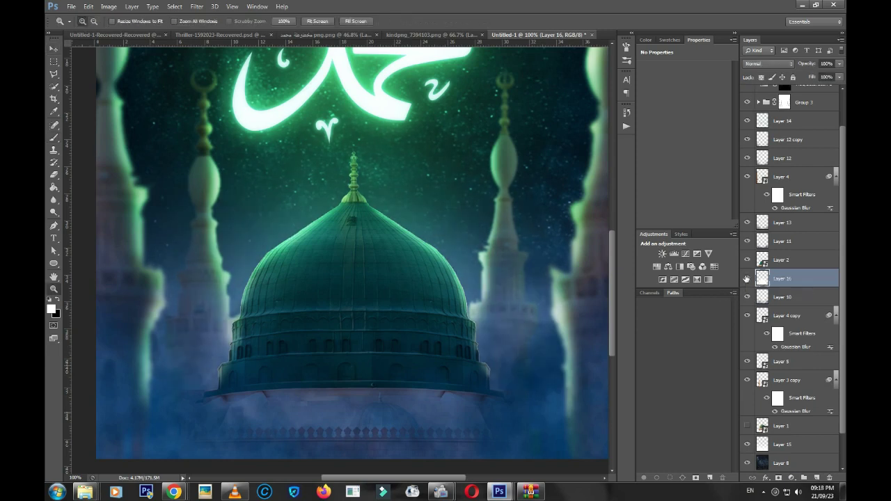
{"action": "left_click", "coordinate": [420, 280], "text": "alt"}
{"action": "left_click", "coordinate": [420, 280], "text": "alt"}
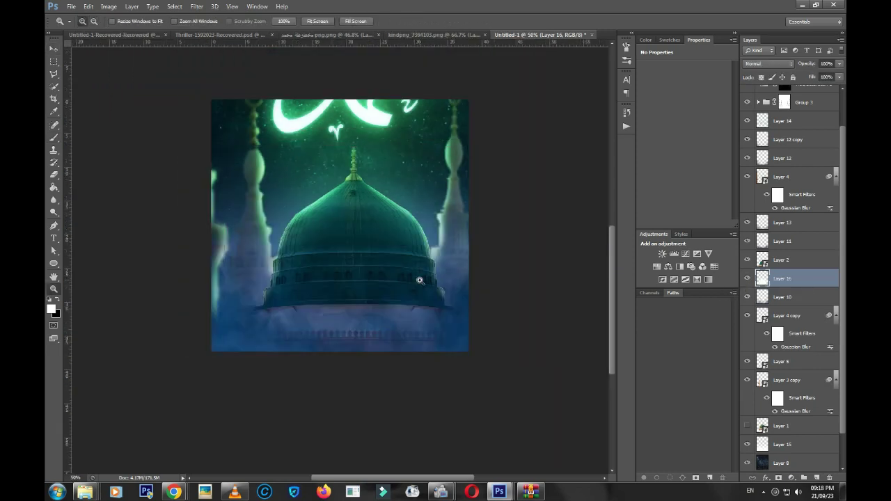
{"action": "left_click", "coordinate": [357, 400]}
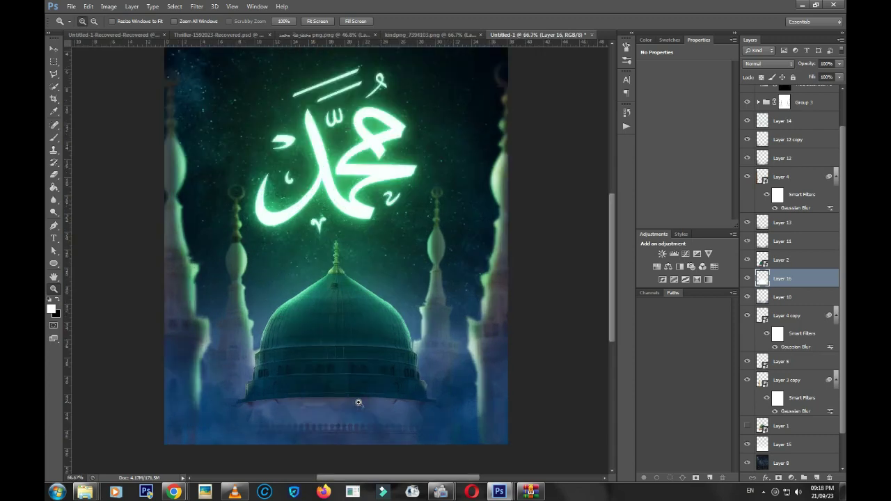
{"action": "left_click", "coordinate": [359, 402]}
{"action": "key", "text": "v"}
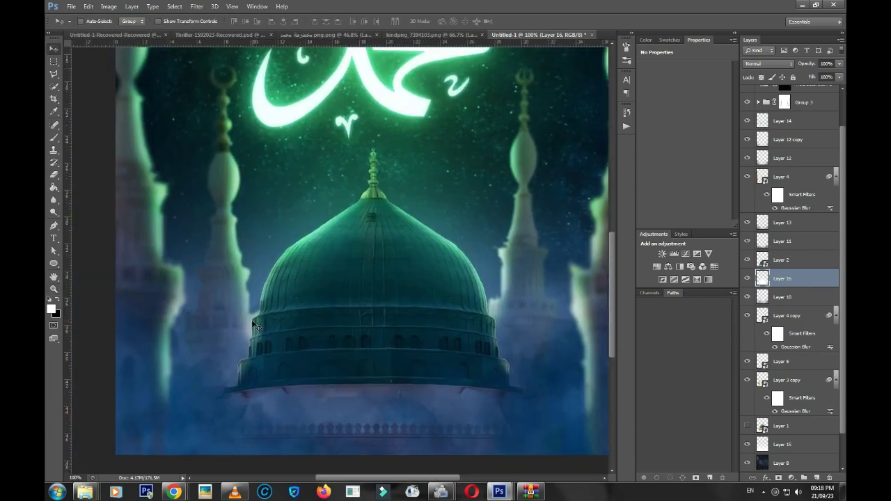
{"action": "left_click", "coordinate": [746, 278]}
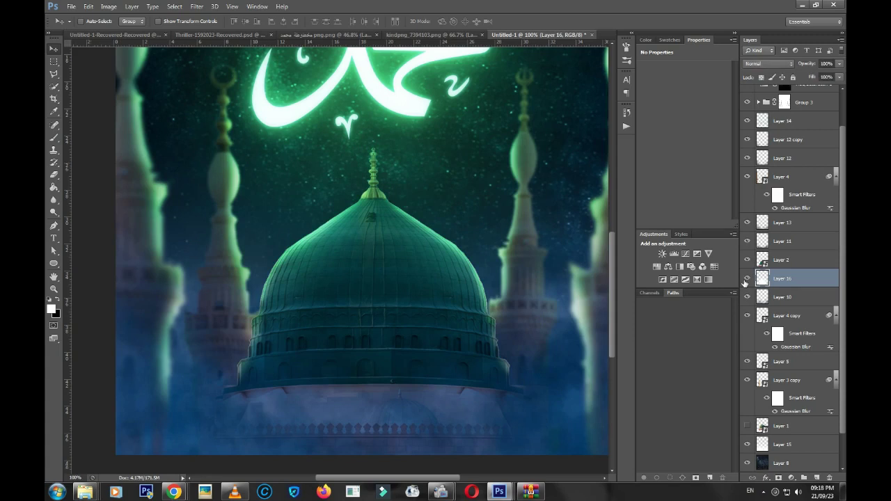
{"action": "left_click", "coordinate": [746, 279]}
{"action": "scroll", "coordinate": [779, 334], "scroll_direction": "up", "scroll_amount": 2}
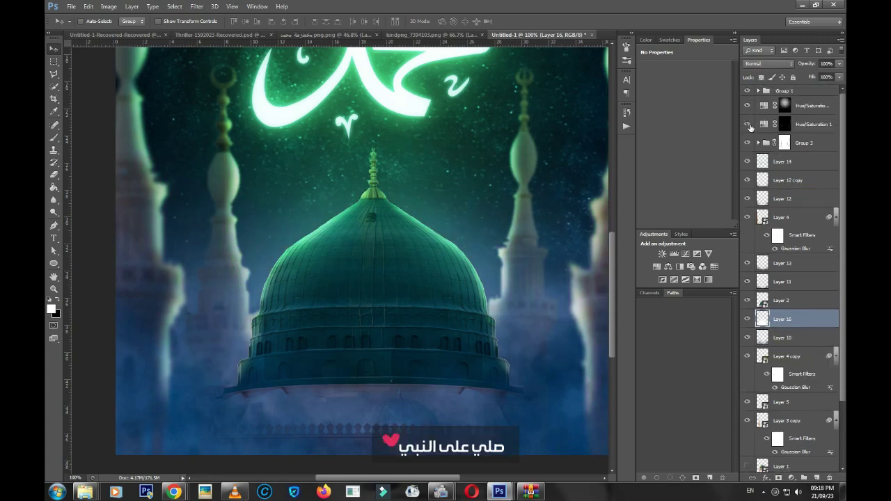
{"action": "left_click", "coordinate": [747, 143]}
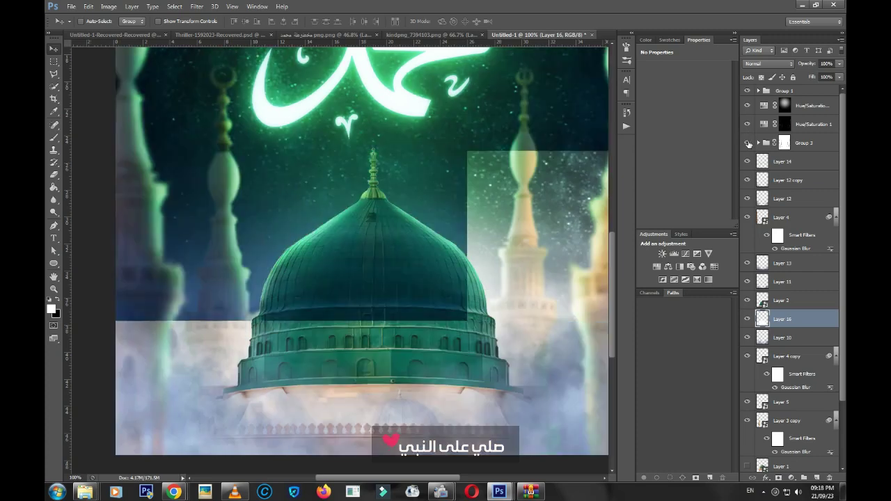
{"action": "left_click", "coordinate": [784, 143]}
{"action": "key", "text": "b"}
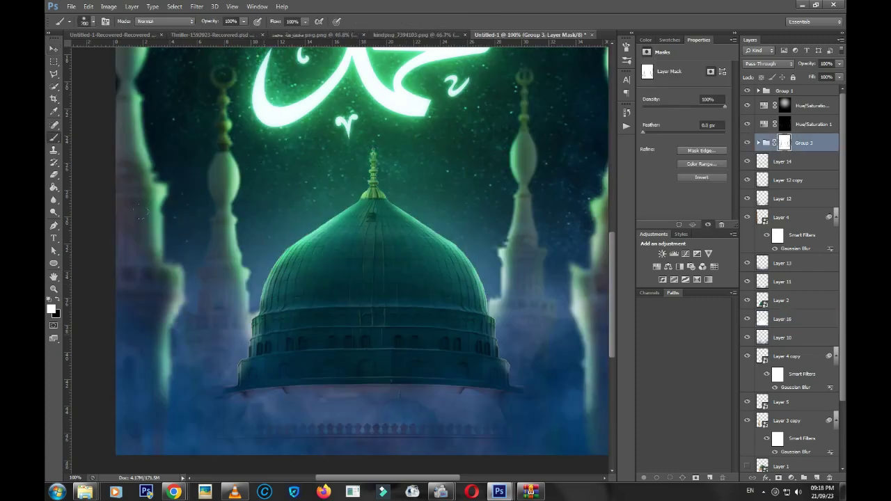
{"action": "key", "text": "x"}
{"action": "key", "text": "x"}
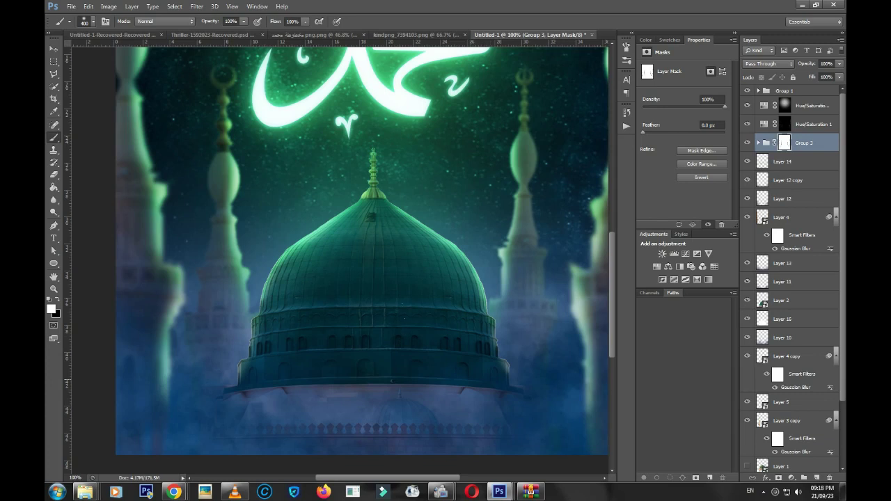
{"action": "mouse_move", "coordinate": [394, 358]}
{"action": "left_mouse_down"}
{"action": "mouse_move", "coordinate": [291, 346]}
{"action": "mouse_move", "coordinate": [378, 384]}
{"action": "left_mouse_up"}
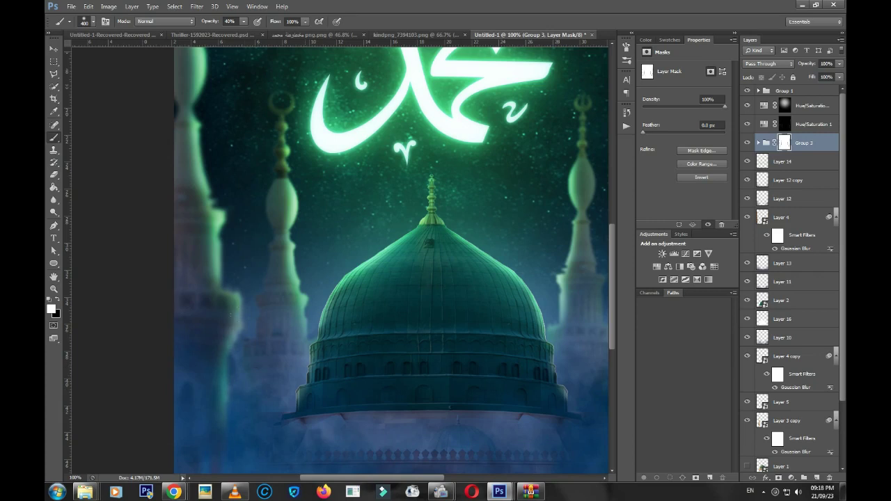
{"action": "left_click_drag", "start_coordinate": [487, 381], "coordinate": [313, 344]}
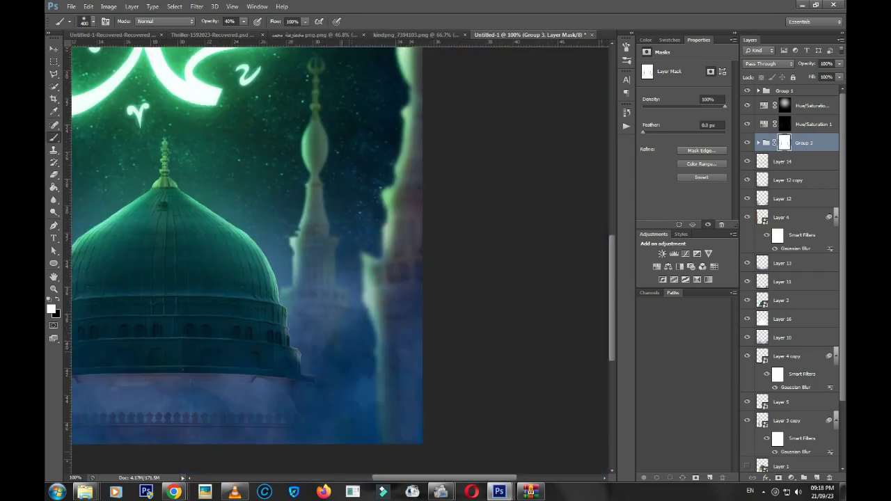
{"action": "left_click_drag", "start_coordinate": [264, 349], "coordinate": [366, 371]}
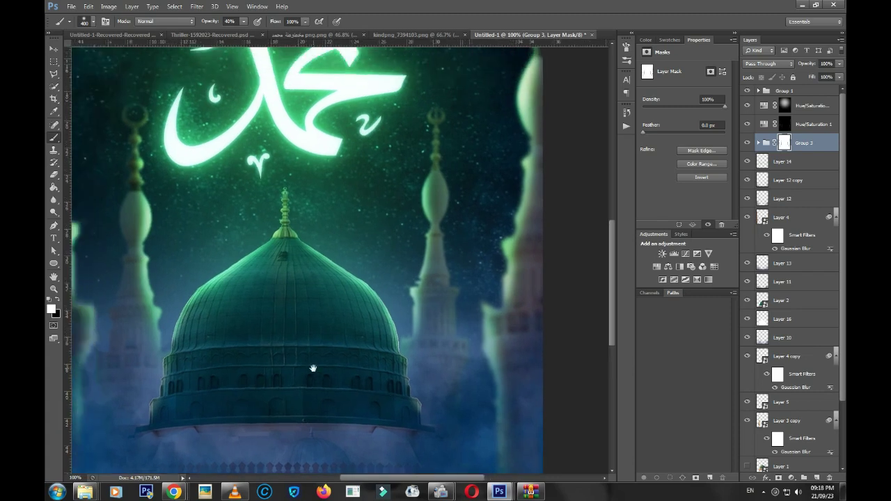
{"action": "left_click_drag", "start_coordinate": [290, 340], "coordinate": [314, 369]}
{"action": "key", "text": "v"}
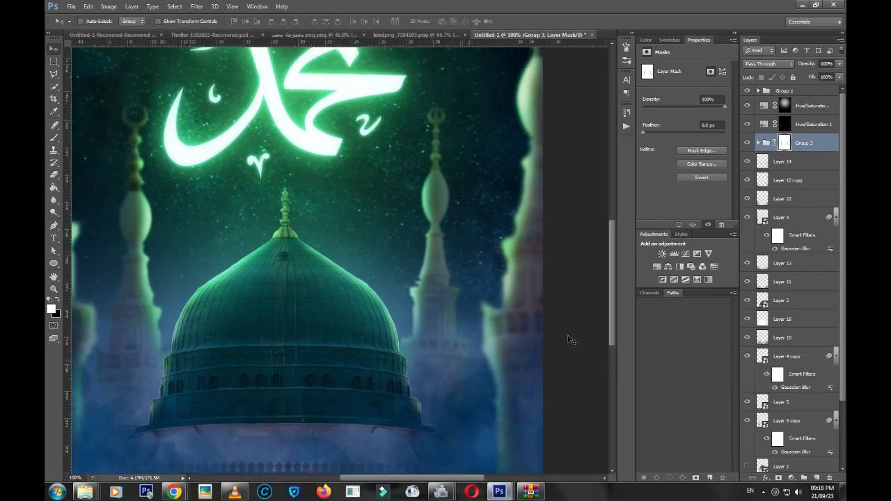
{"action": "left_click", "coordinate": [782, 303]}
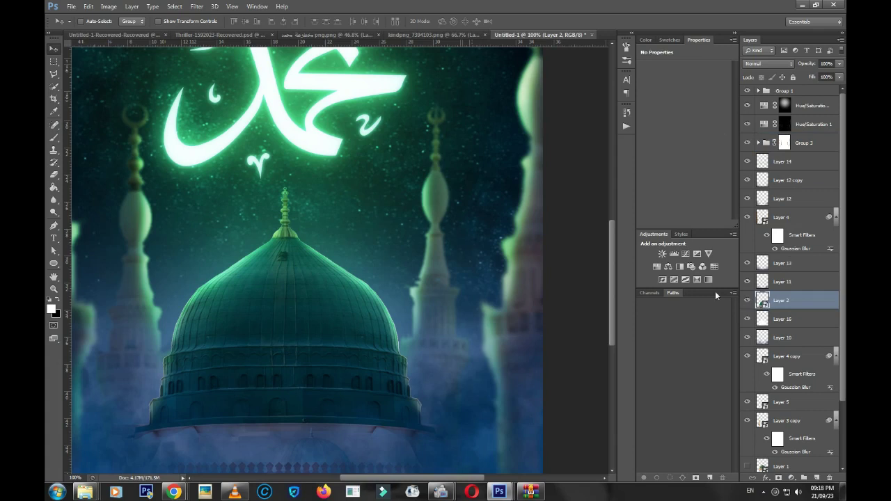
Add an Exposure adjustment clipped to Layer 2, raise exposure and gamma, and invert its mask to black
{"action": "left_click", "coordinate": [696, 254]}
{"action": "left_click", "coordinate": [667, 225]}
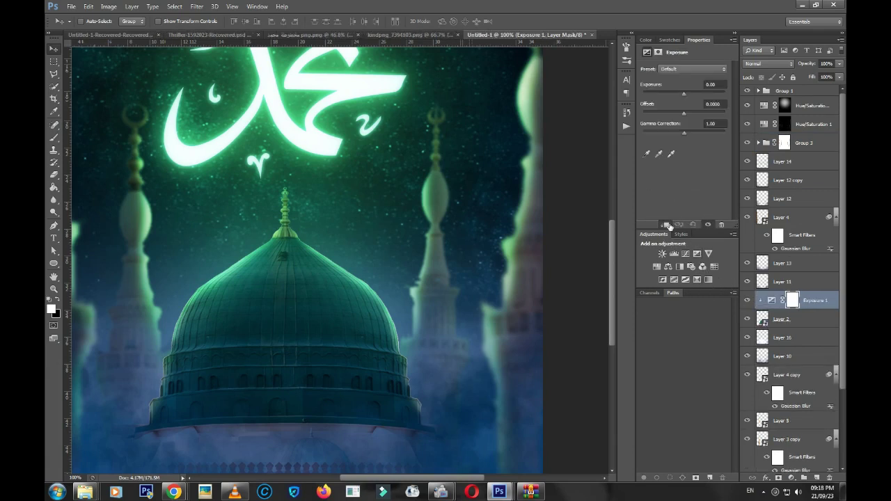
{"action": "left_click", "coordinate": [667, 224]}
{"action": "mouse_move", "coordinate": [700, 92]}
{"action": "left_mouse_down"}
{"action": "mouse_move", "coordinate": [669, 99]}
{"action": "mouse_move", "coordinate": [698, 100]}
{"action": "left_mouse_up"}
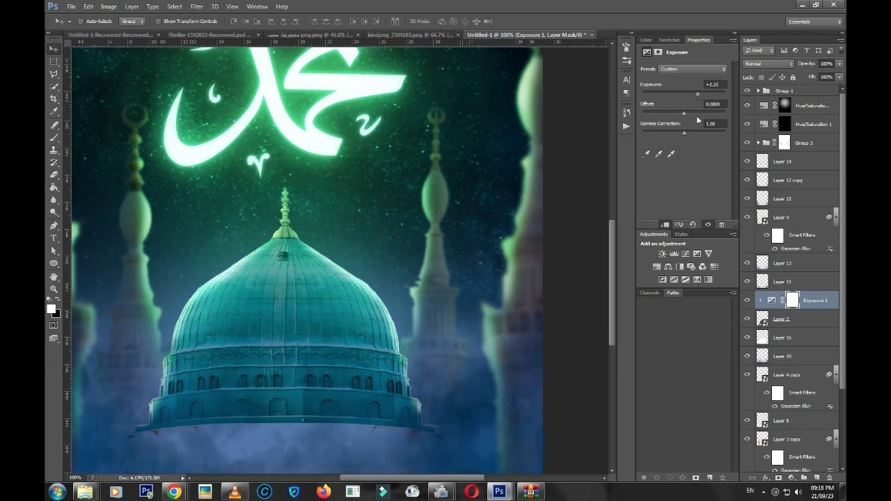
{"action": "left_click_drag", "start_coordinate": [683, 136], "coordinate": [672, 136]}
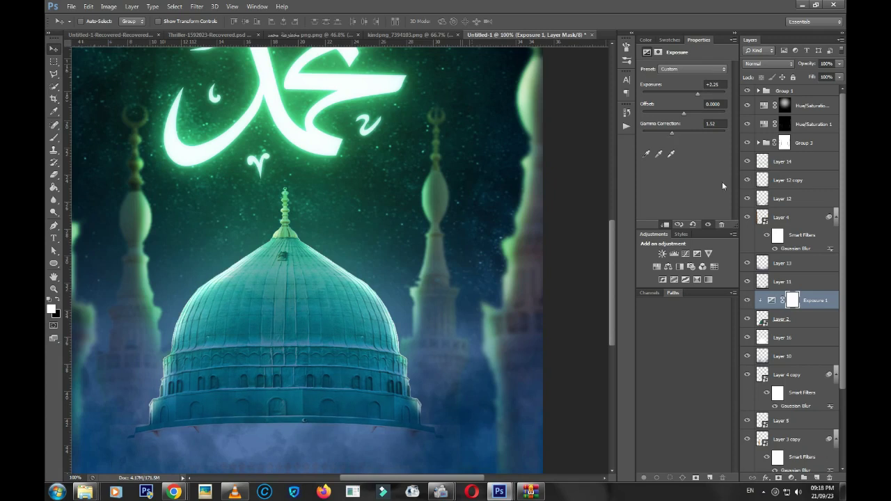
{"action": "left_click", "coordinate": [793, 300]}
{"action": "key", "text": "ctrl+i"}
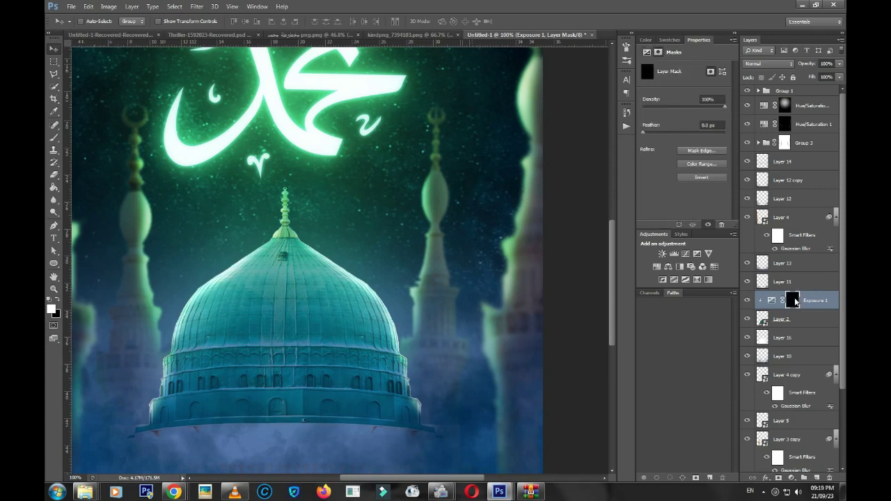
Zoom to the dome and paint a highlight along its upper-right and right edges with a small brush
{"action": "key", "text": "z"}
{"action": "left_click", "coordinate": [338, 258]}
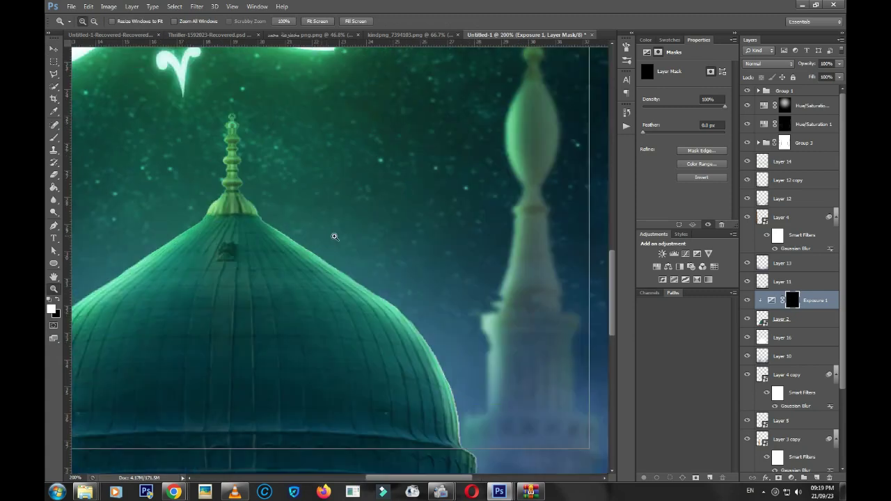
{"action": "left_click", "coordinate": [334, 237]}
{"action": "key", "text": "b"}
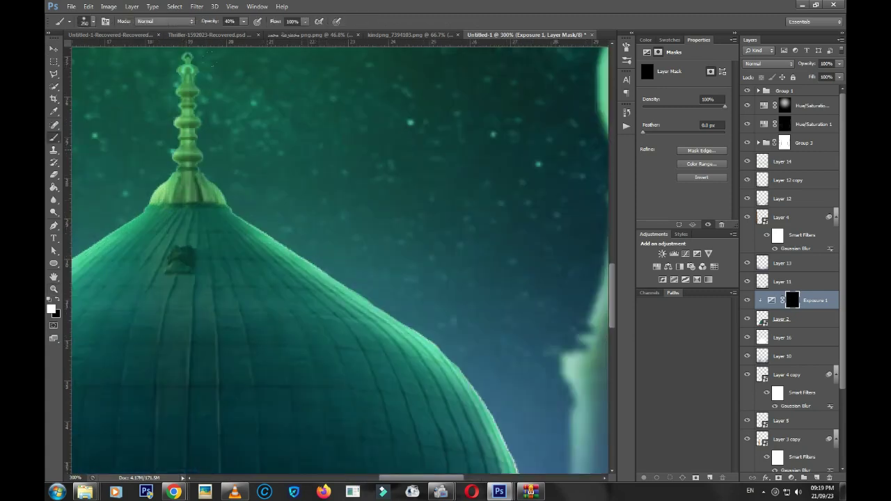
{"action": "key", "text": "bracketleft"}
{"action": "key", "text": "bracketleft"}
{"action": "key", "text": "bracketleft"}
{"action": "mouse_move", "coordinate": [241, 198]}
{"action": "left_mouse_down"}
{"action": "mouse_move", "coordinate": [430, 333]}
{"action": "mouse_move", "coordinate": [372, 232]}
{"action": "left_mouse_up"}
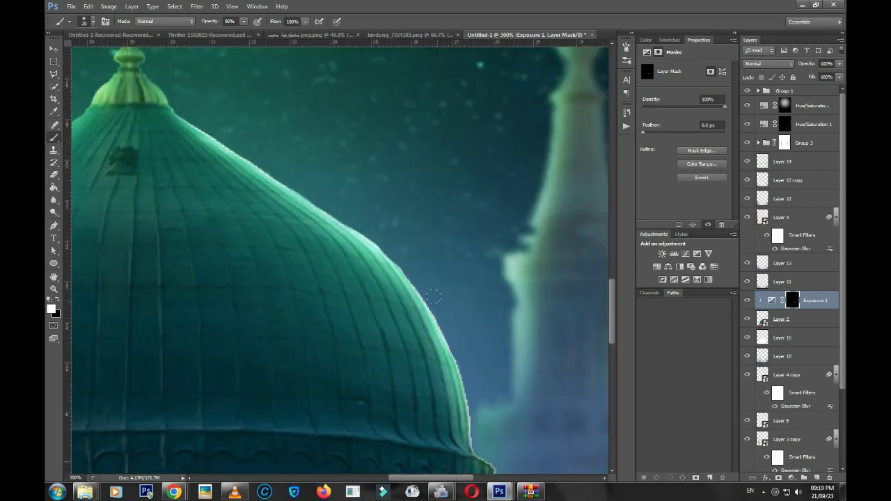
{"action": "left_click_drag", "start_coordinate": [451, 322], "coordinate": [471, 394]}
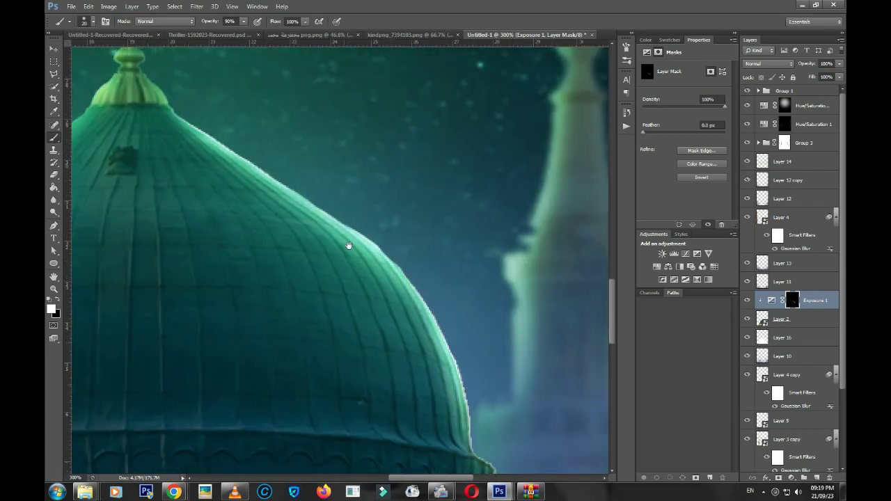
Brighten the finial base and dome peak, then fit the whole artwork on screen
{"action": "left_click_drag", "start_coordinate": [187, 151], "coordinate": [353, 268]}
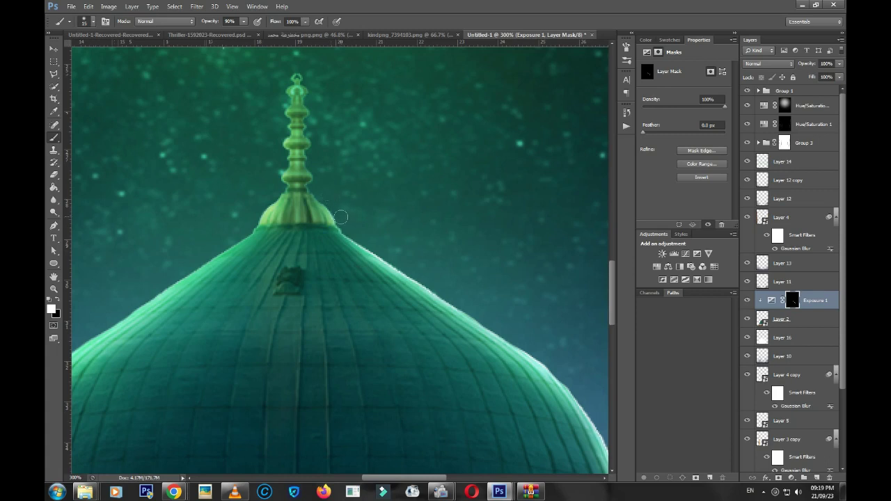
{"action": "left_click_drag", "start_coordinate": [332, 205], "coordinate": [308, 201]}
{"action": "mouse_move", "coordinate": [240, 243]}
{"action": "left_mouse_down"}
{"action": "mouse_move", "coordinate": [313, 195]}
{"action": "mouse_move", "coordinate": [423, 193]}
{"action": "left_mouse_up"}
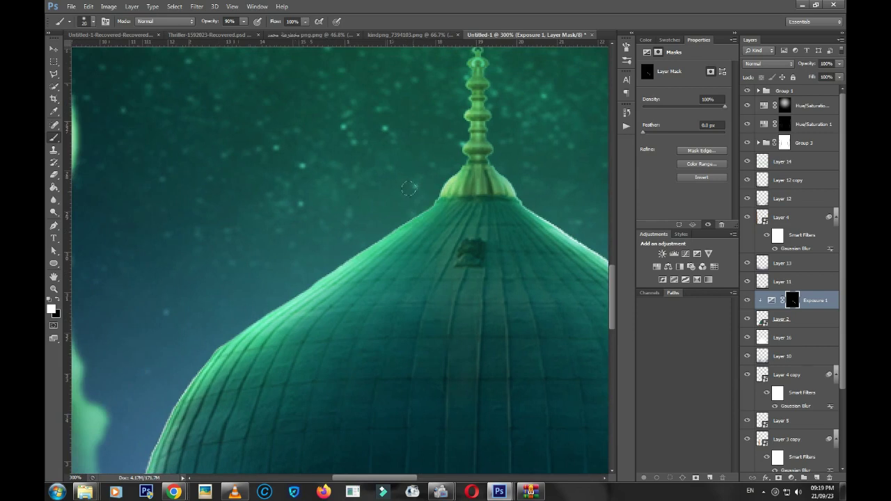
{"action": "key", "text": "bracketright"}
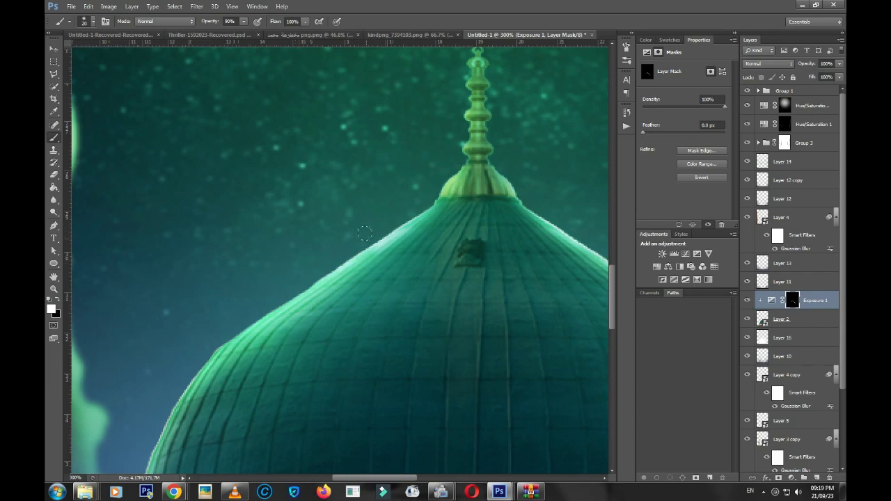
{"action": "key", "text": "z"}
{"action": "key", "text": "ctrl+0"}
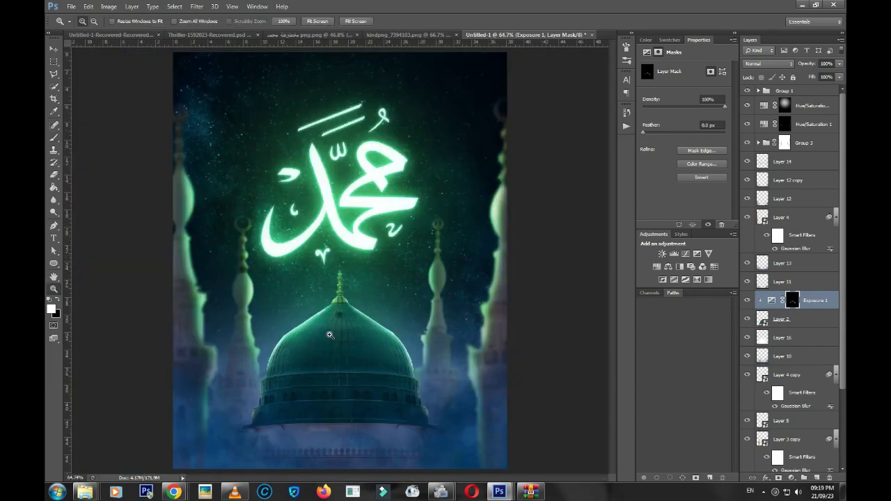
Expand Group 3, compare Group 2 on and off, and load the dome outline from Group 2's mask
{"action": "key", "text": "ctrl+1"}
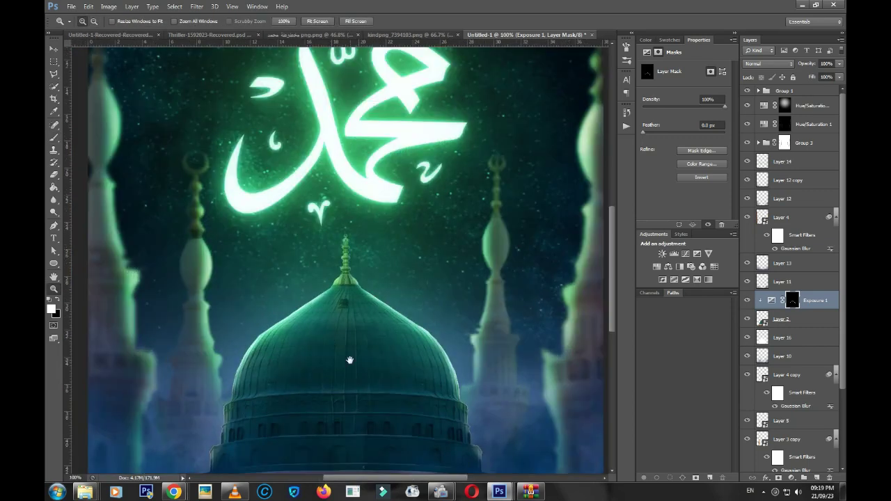
{"action": "scroll", "coordinate": [404, 279], "scroll_direction": "down", "scroll_amount": 3}
{"action": "key", "text": "b"}
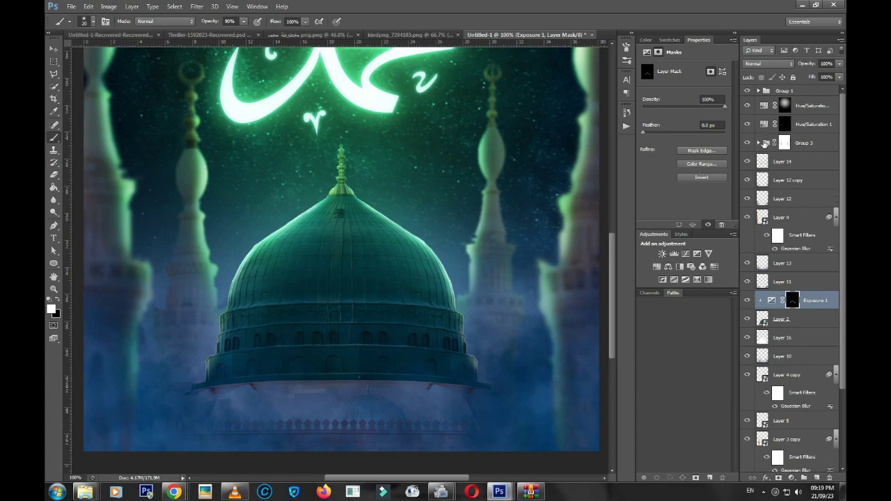
{"action": "left_click", "coordinate": [759, 142]}
{"action": "left_click", "coordinate": [747, 161]}
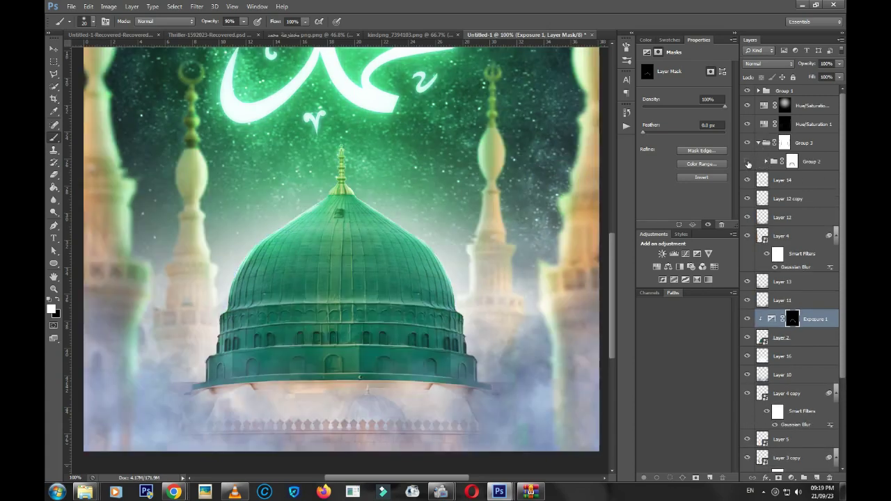
{"action": "left_click", "coordinate": [748, 161]}
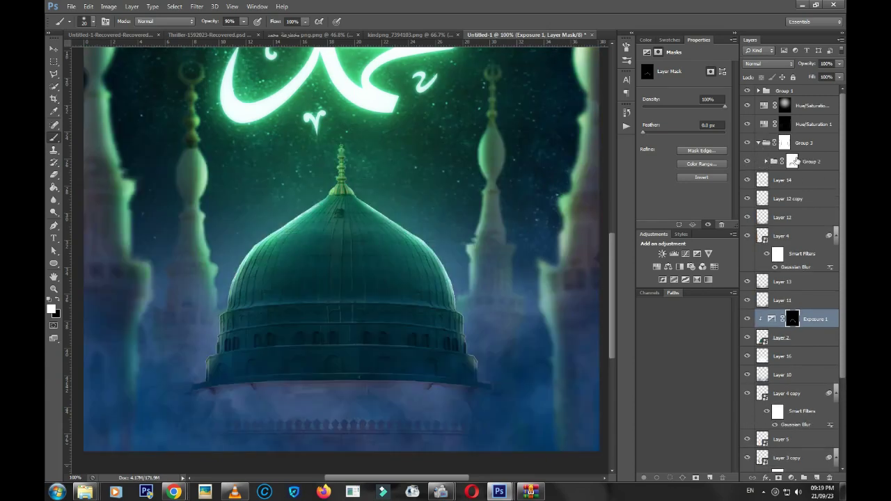
{"action": "left_click", "coordinate": [794, 161]}
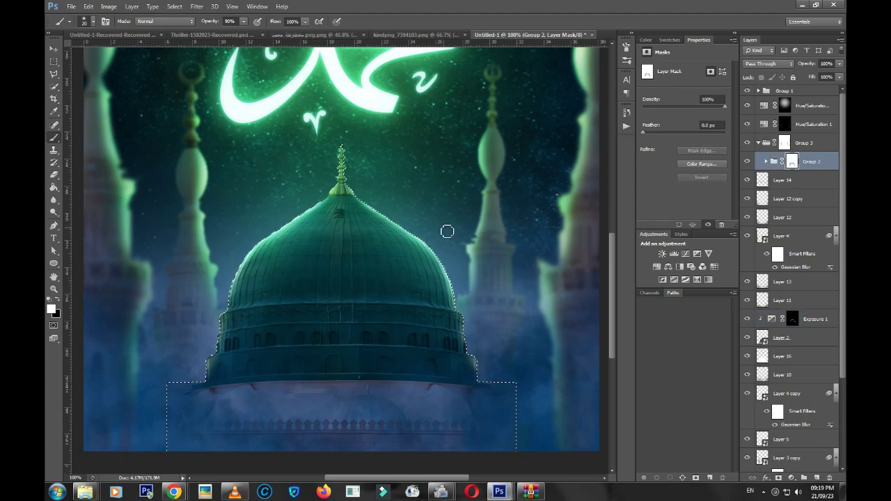
Paint black at 20% opacity inside the dome outline with a large brush, then deselect and zoom out
{"action": "key", "text": "bracketright"}
{"action": "key", "text": "bracketright"}
{"action": "key", "text": "bracketright"}
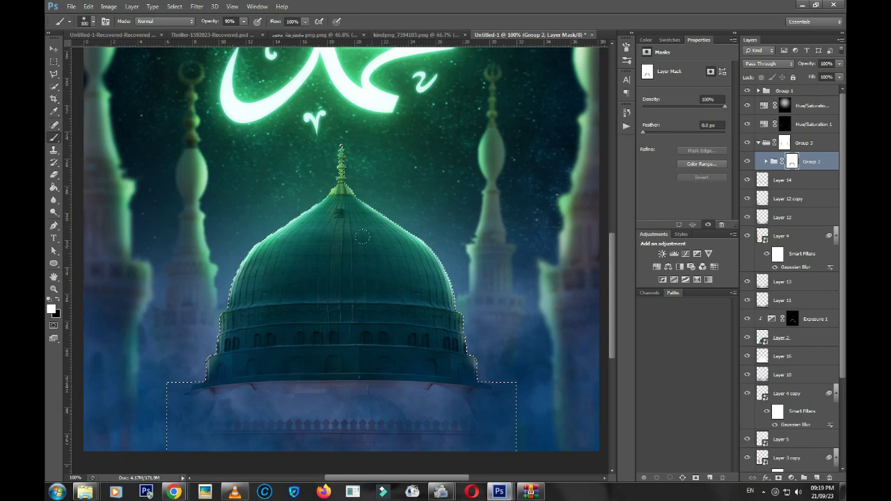
{"action": "key", "text": "x"}
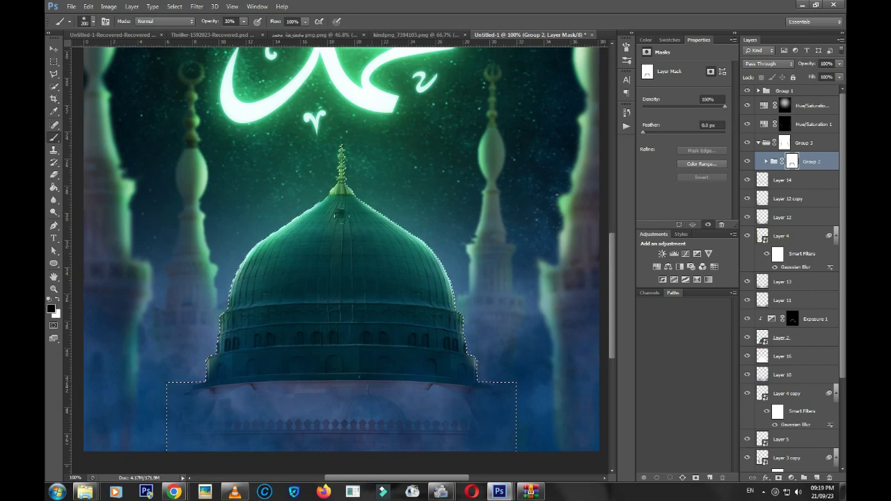
{"action": "key", "text": "bracketleft"}
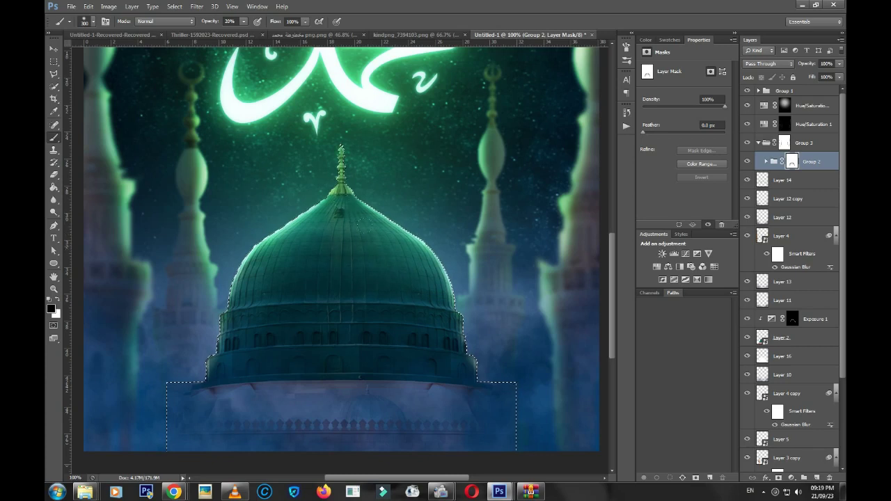
{"action": "mouse_move", "coordinate": [363, 234]}
{"action": "left_mouse_down"}
{"action": "mouse_move", "coordinate": [409, 327]}
{"action": "mouse_move", "coordinate": [404, 302]}
{"action": "mouse_move", "coordinate": [410, 348]}
{"action": "left_mouse_up"}
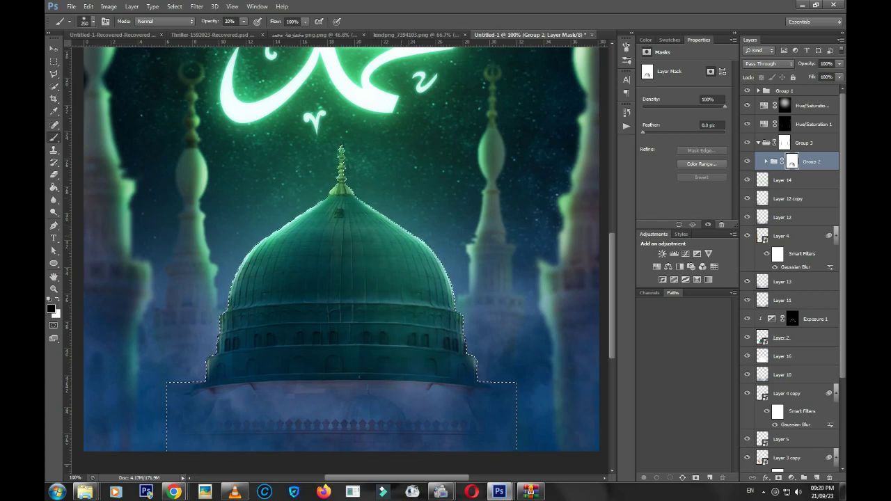
{"action": "left_click", "coordinate": [409, 252]}
{"action": "left_click", "coordinate": [444, 379]}
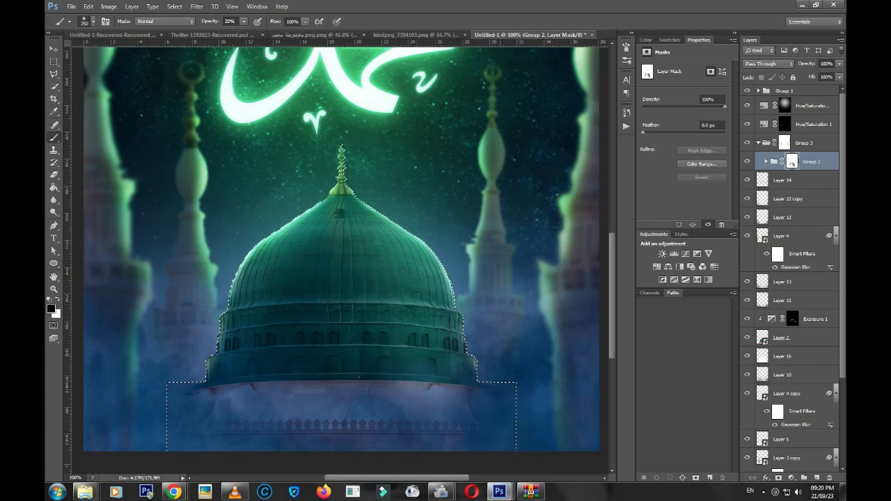
{"action": "key", "text": "ctrl+d"}
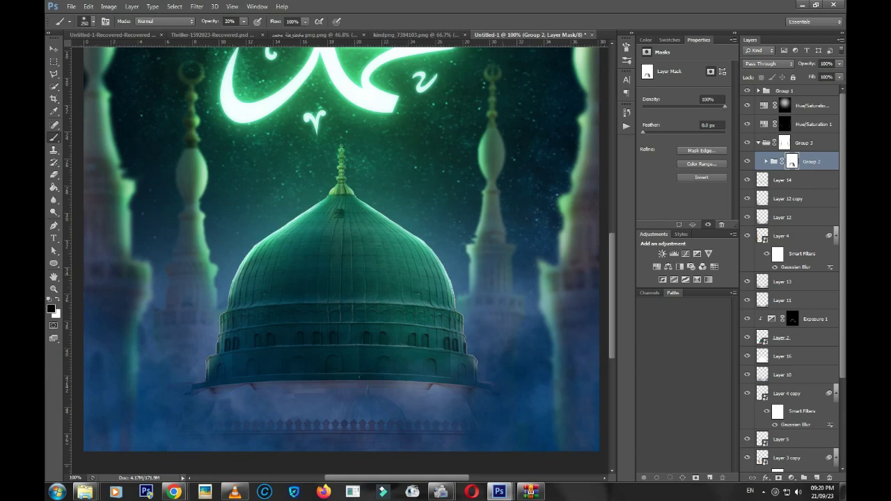
{"action": "key", "text": "z"}
{"action": "left_click", "coordinate": [493, 261], "text": "alt"}
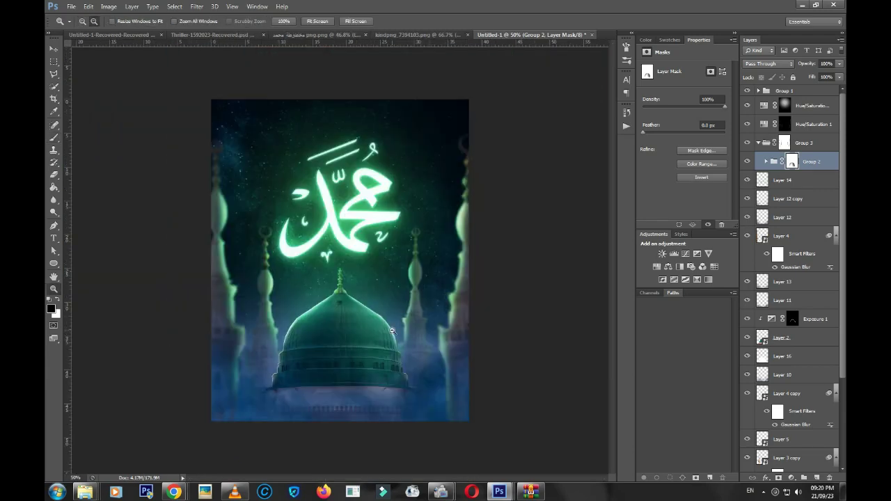
Zoom to 66.7%, reload and then drop the dome selection, and enlarge the brush to 800
{"action": "left_click", "coordinate": [364, 342]}
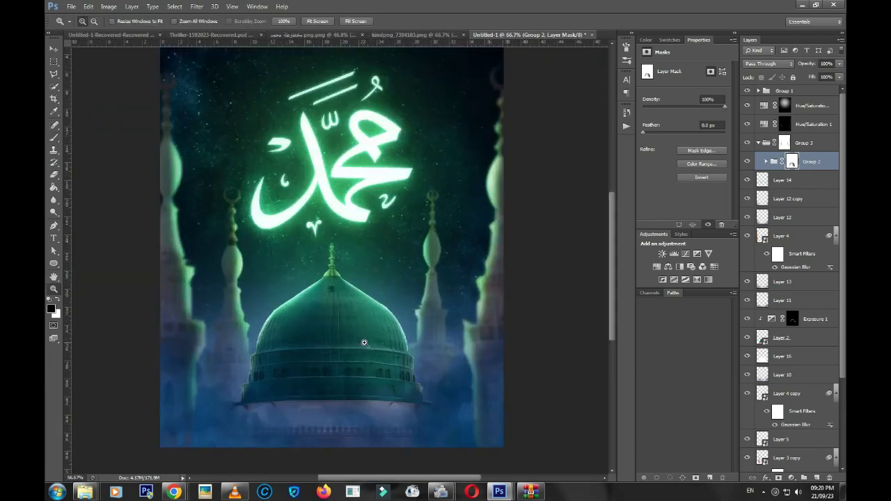
{"action": "key", "text": "v"}
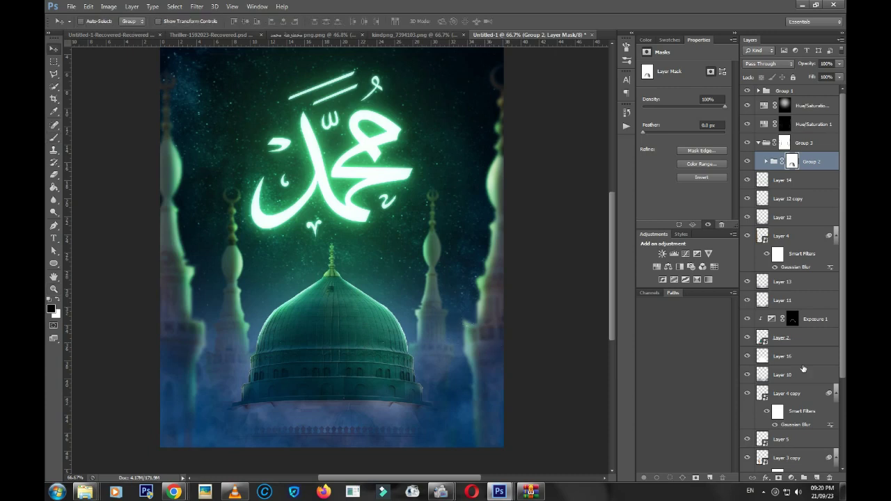
{"action": "scroll", "coordinate": [804, 370], "scroll_direction": "down", "scroll_amount": 2}
{"action": "key", "text": "ctrl+shift+d"}
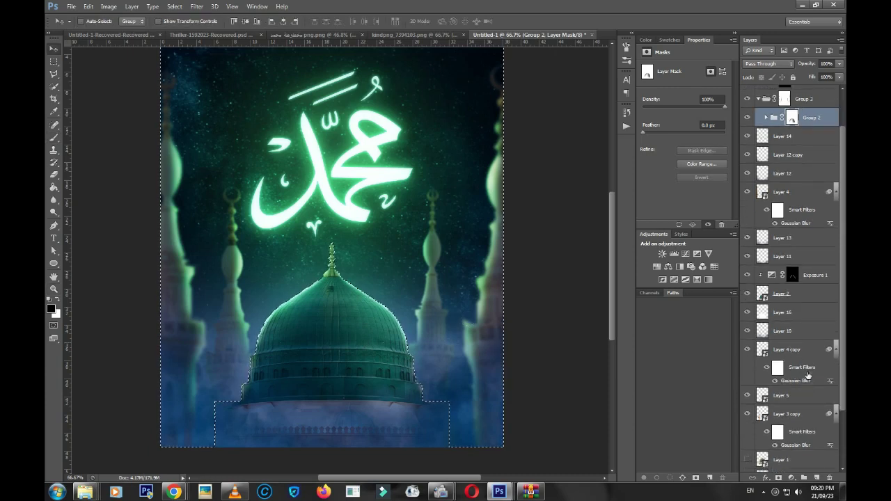
{"action": "key", "text": "b"}
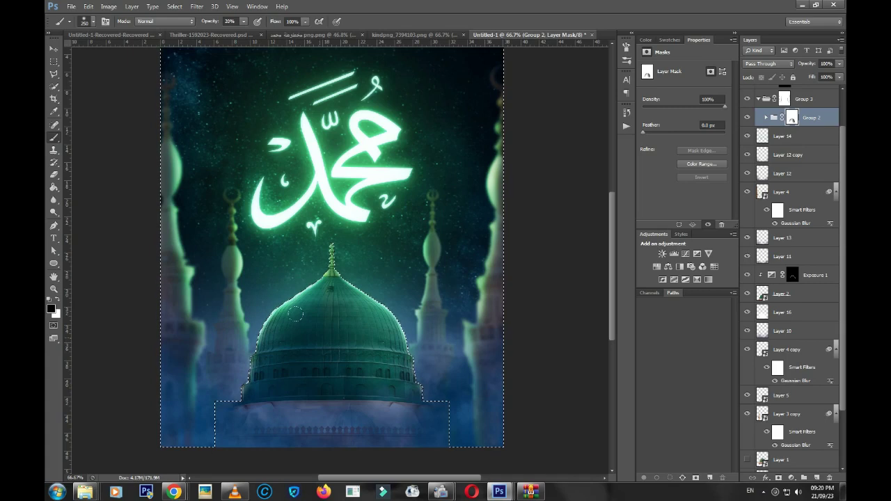
{"action": "key", "text": "bracketright"}
{"action": "key", "text": "bracketright"}
{"action": "key", "text": "bracketright"}
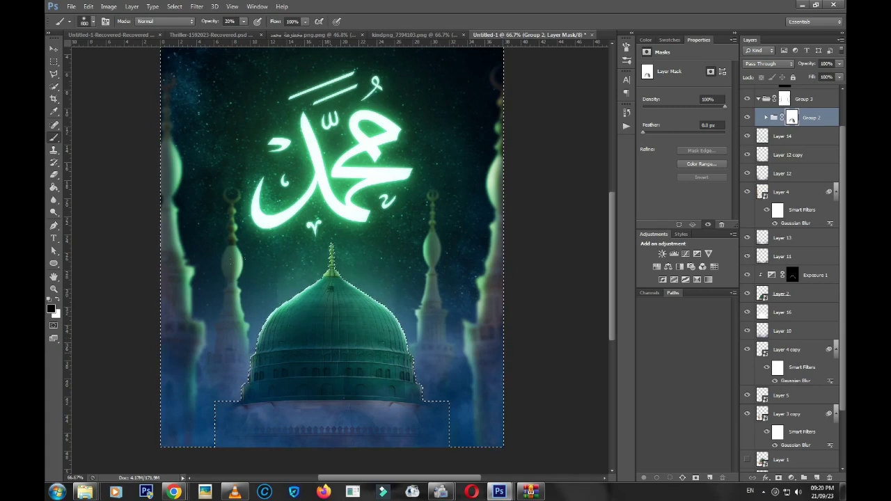
{"action": "key", "text": "ctrl+d"}
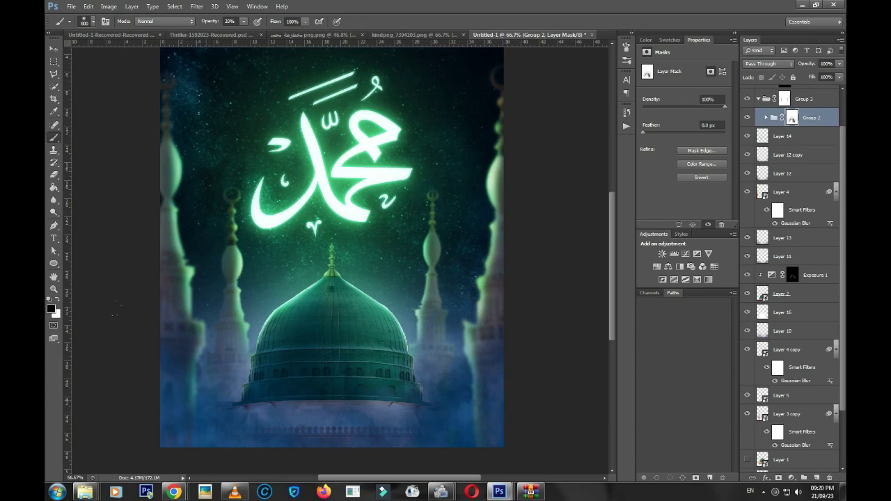
At 200% zoom, paint white along the dome's lower-left base in Group 2's mask, then zoom back to 100%
{"action": "key", "text": "z"}
{"action": "left_click", "coordinate": [206, 397]}
{"action": "left_click", "coordinate": [225, 413]}
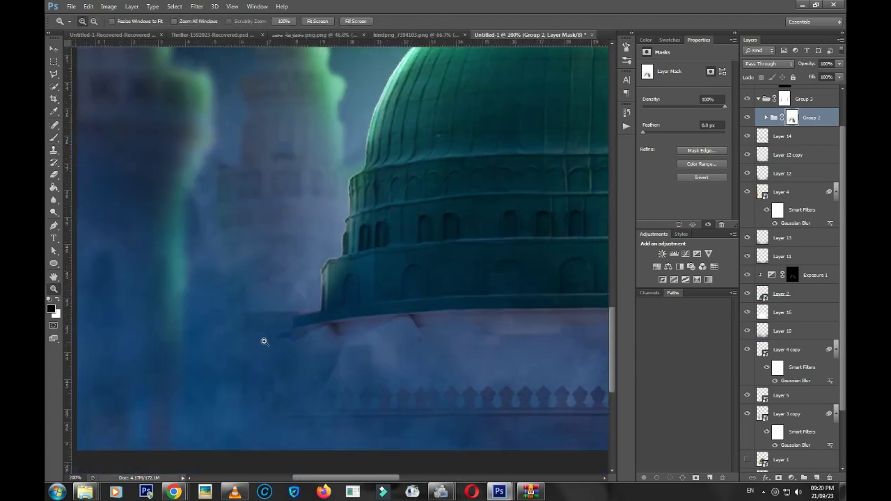
{"action": "key", "text": "x"}
{"action": "key", "text": "b"}
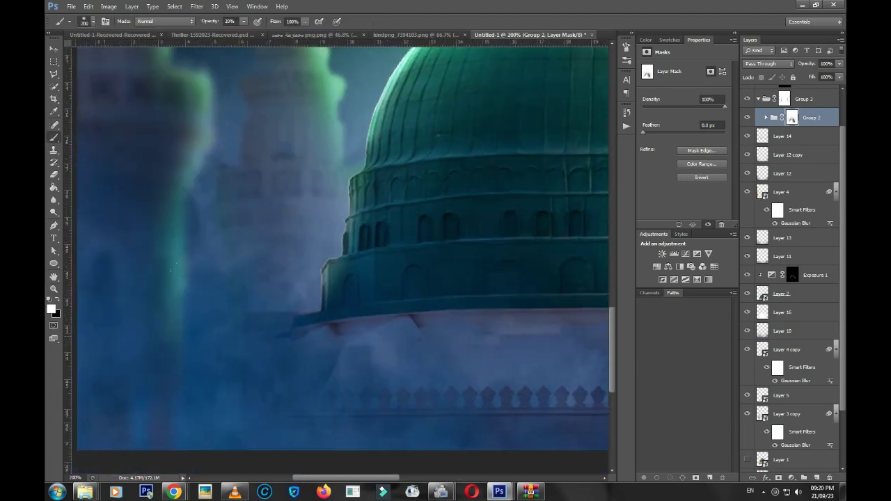
{"action": "left_click_drag", "start_coordinate": [208, 252], "coordinate": [186, 259]}
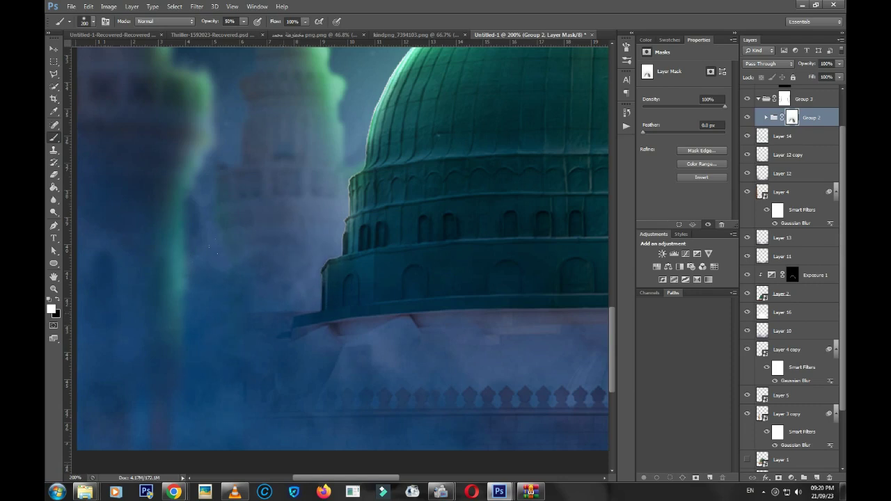
{"action": "scroll", "coordinate": [557, 183], "scroll_direction": "right", "scroll_amount": 3}
{"action": "scroll", "coordinate": [404, 207], "scroll_direction": "right", "scroll_amount": 3}
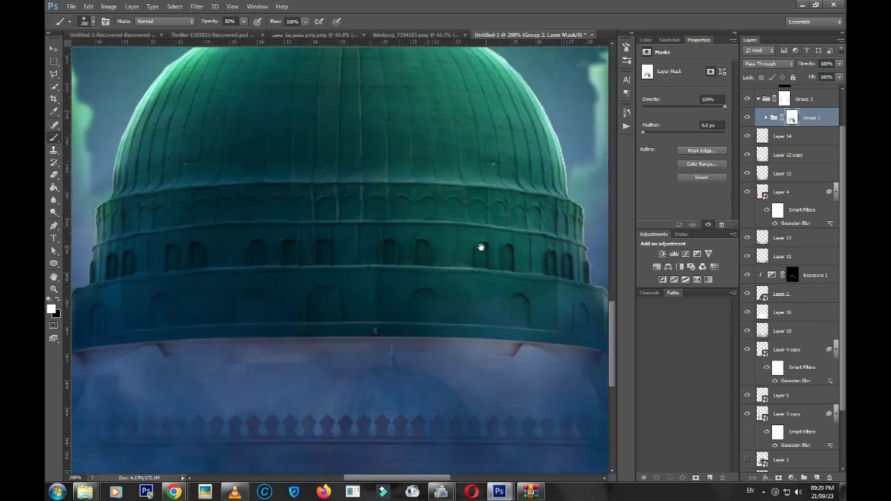
{"action": "scroll", "coordinate": [479, 246], "scroll_direction": "right", "scroll_amount": 3}
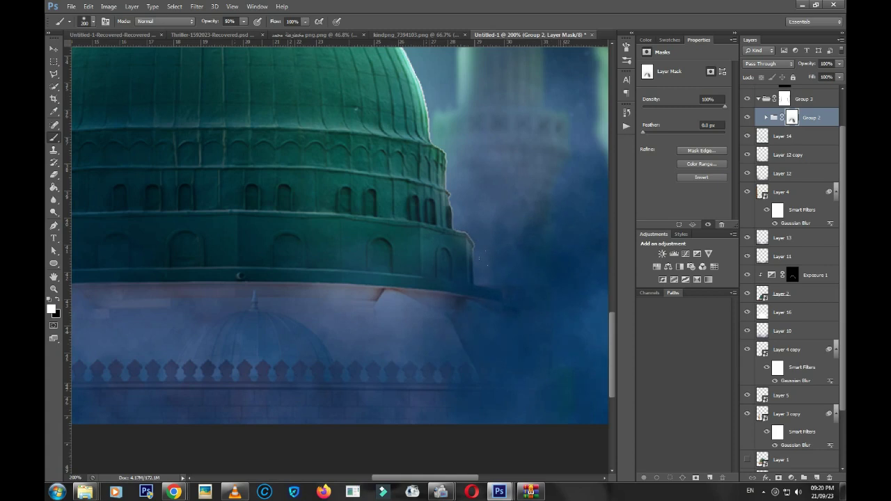
{"action": "key", "text": "z"}
{"action": "key", "text": "ctrl+minus"}
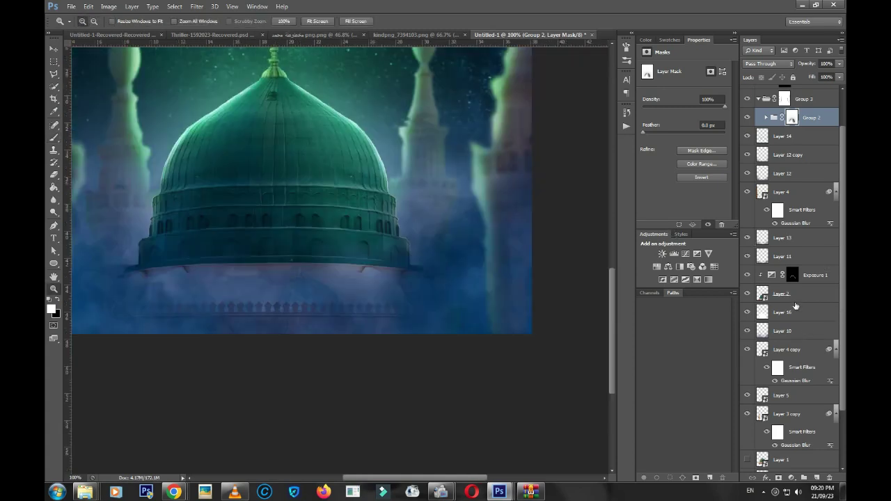
Add a white layer mask to Layer 2 and set black as the brush colour
{"action": "left_click", "coordinate": [793, 295]}
{"action": "left_click", "coordinate": [778, 477]}
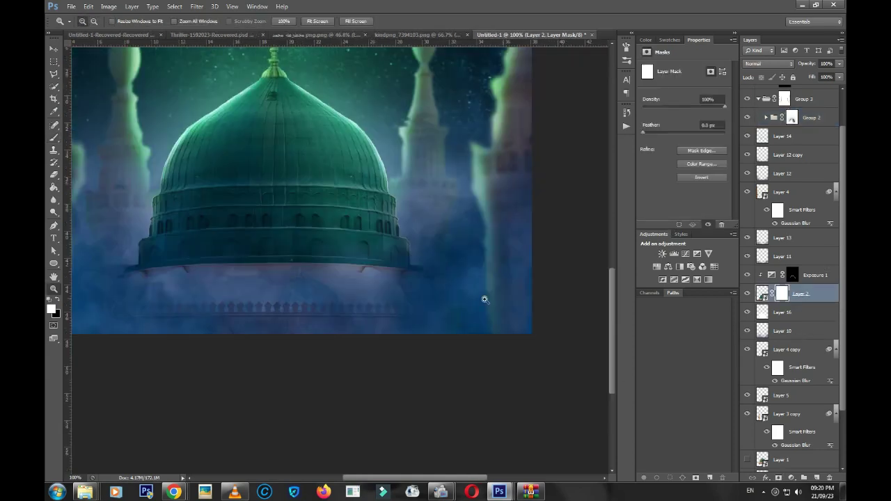
{"action": "key", "text": "b"}
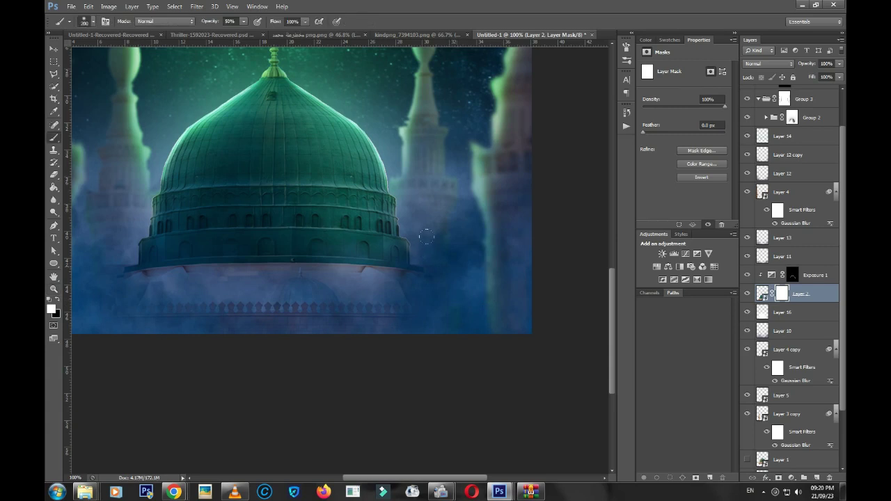
{"action": "key", "text": "x"}
Zoom out to 50% to see the whole mosque-and-calligraphy poster
{"action": "scroll", "coordinate": [429, 300], "scroll_direction": "left", "scroll_amount": 3}
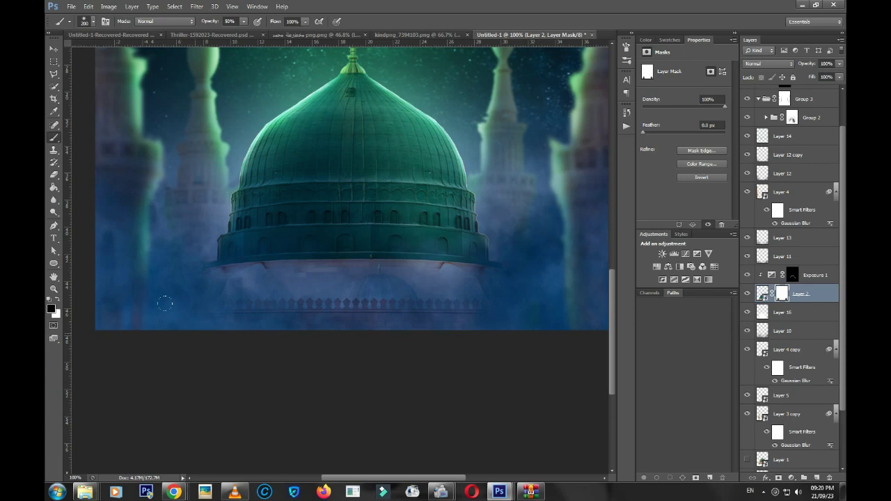
{"action": "key", "text": "z"}
{"action": "left_click", "coordinate": [309, 209], "text": "alt"}
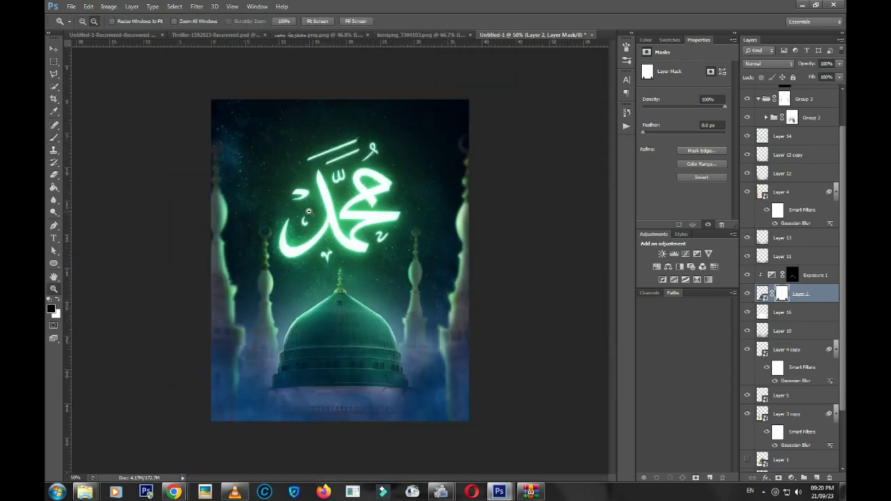
{"action": "key", "text": "v"}
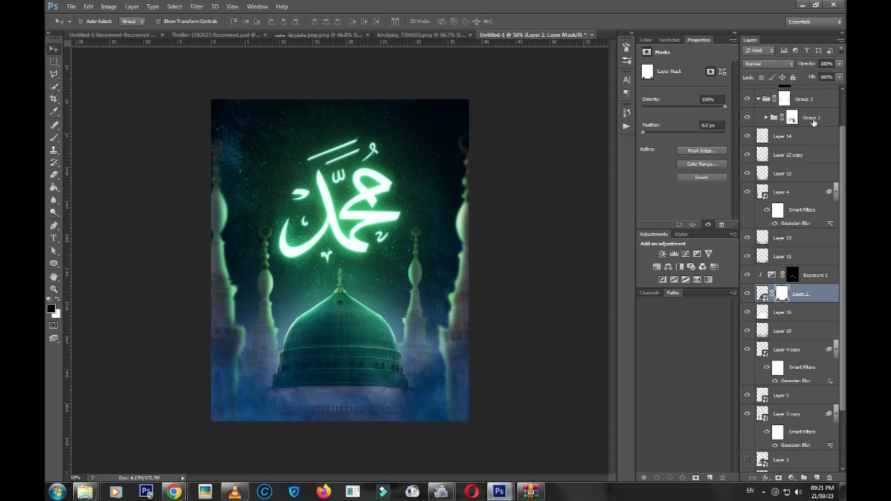
Expand Group 2, compare Color Lookup 1 on and off, and add Color Balance 1 above it
{"action": "scroll", "coordinate": [756, 150], "scroll_direction": "up", "scroll_amount": 2}
{"action": "scroll", "coordinate": [756, 150], "scroll_direction": "up", "scroll_amount": 1}
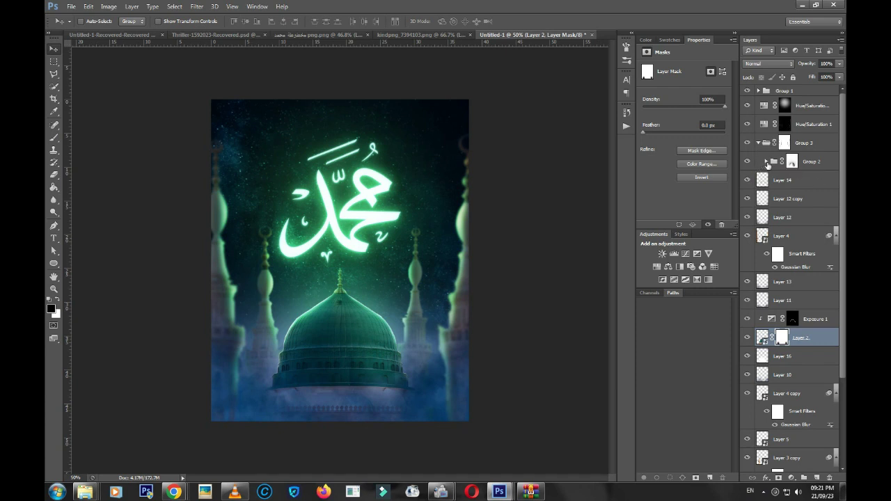
{"action": "left_click", "coordinate": [767, 162]}
{"action": "left_click", "coordinate": [778, 180]}
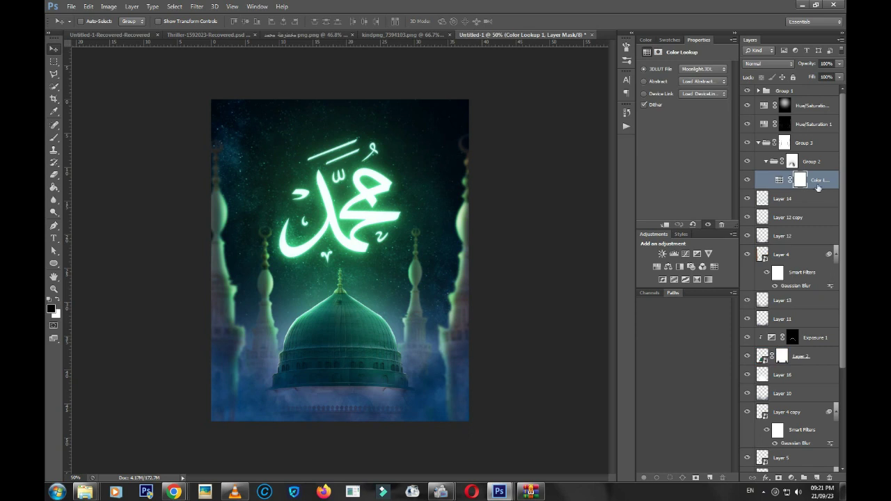
{"action": "left_click", "coordinate": [747, 180]}
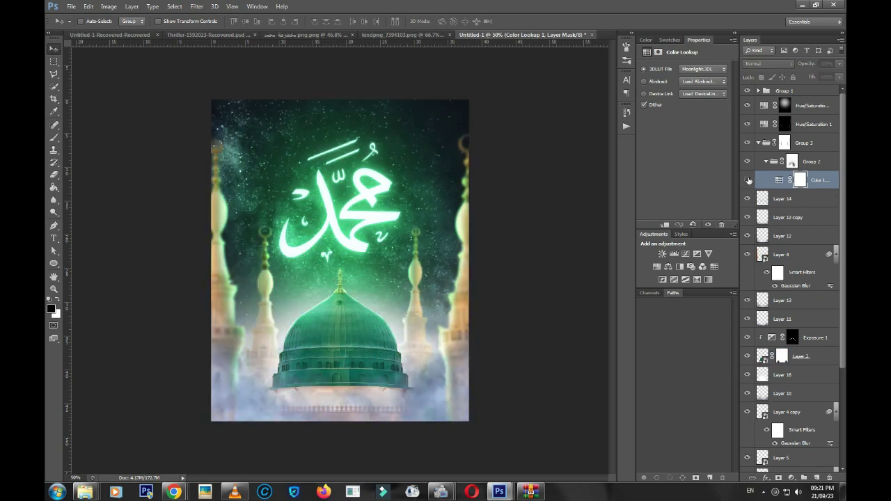
{"action": "left_click", "coordinate": [748, 180]}
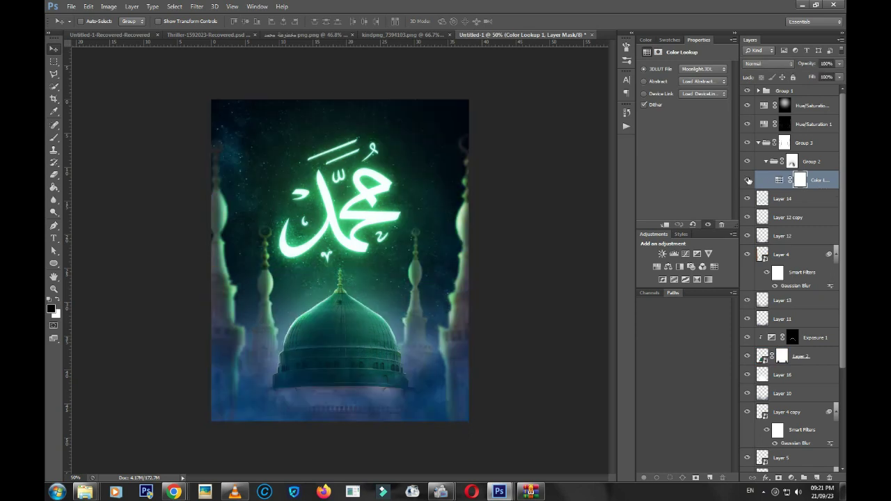
{"action": "left_click", "coordinate": [668, 266]}
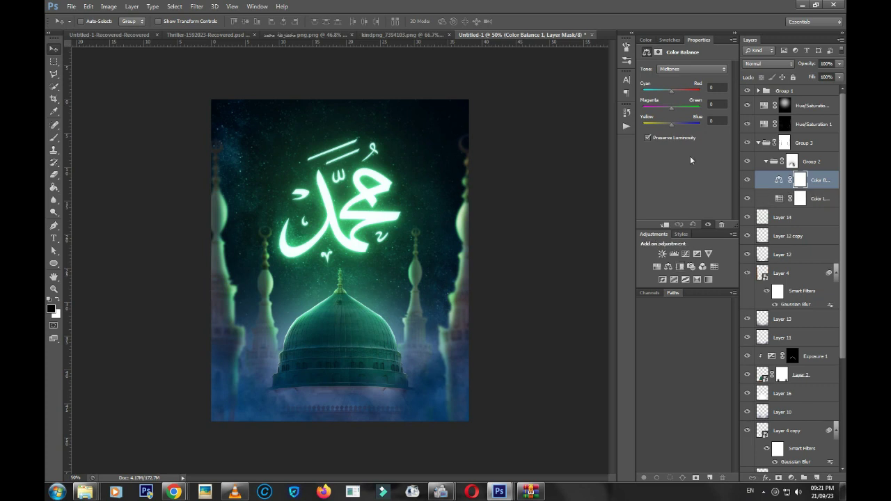
Shift Color Balance midtones toward magenta and yellow, and shadows toward magenta and slight red
{"action": "mouse_move", "coordinate": [671, 108]}
{"action": "left_mouse_down"}
{"action": "mouse_move", "coordinate": [649, 110]}
{"action": "mouse_move", "coordinate": [680, 95]}
{"action": "left_mouse_up"}
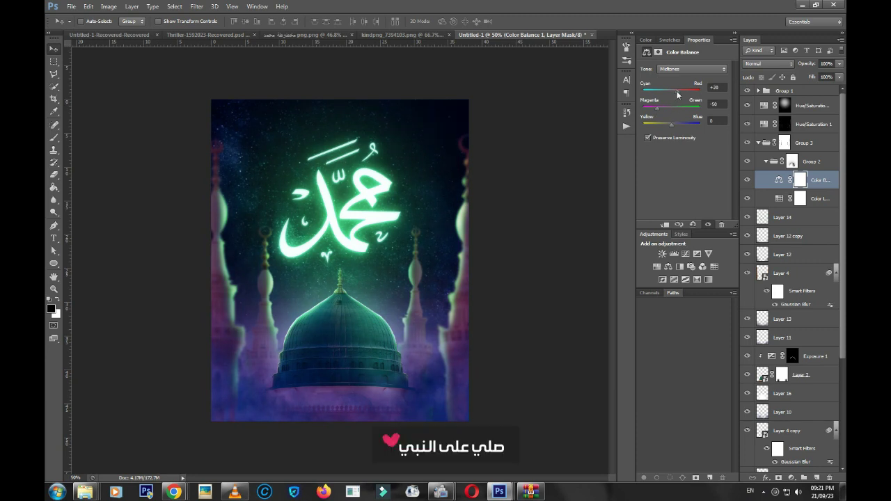
{"action": "mouse_move", "coordinate": [671, 124]}
{"action": "left_mouse_down"}
{"action": "mouse_move", "coordinate": [662, 126]}
{"action": "mouse_move", "coordinate": [677, 126]}
{"action": "left_mouse_up"}
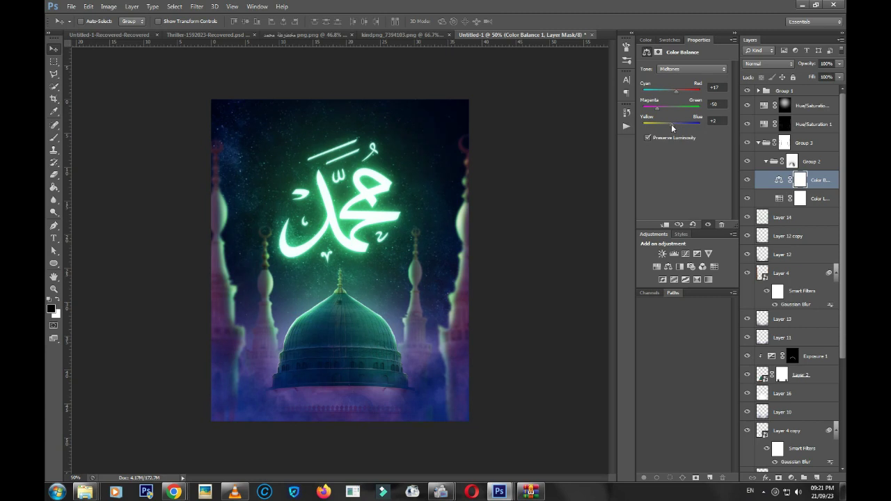
{"action": "left_click", "coordinate": [679, 68]}
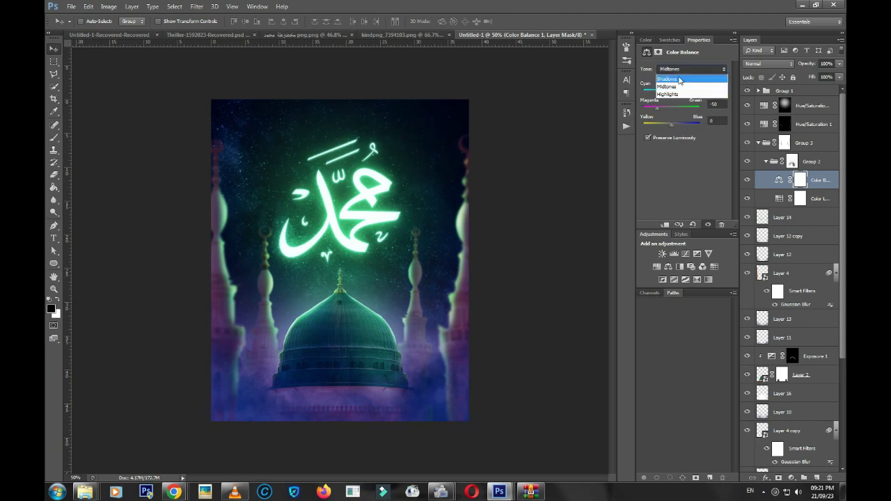
{"action": "left_click", "coordinate": [678, 77]}
{"action": "left_click_drag", "start_coordinate": [668, 109], "coordinate": [662, 109]}
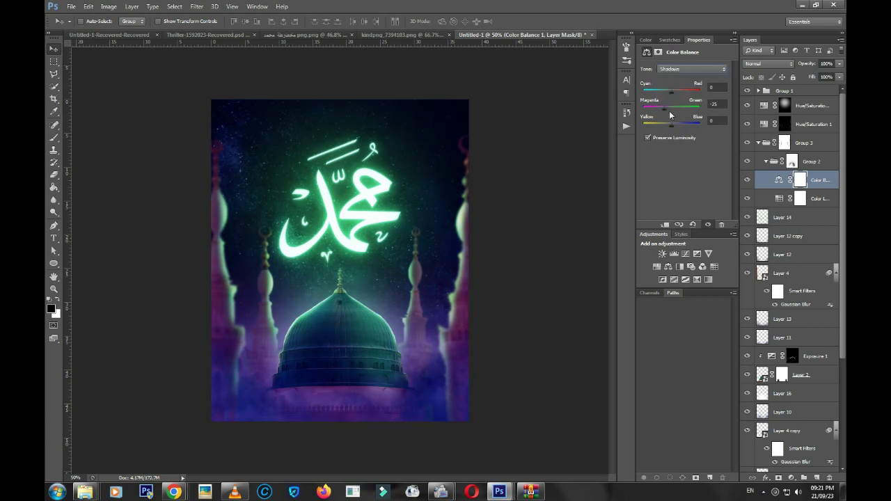
{"action": "left_click_drag", "start_coordinate": [671, 91], "coordinate": [674, 93]}
Move the Color Balance layer below Color Lookup 1, toggling its visibility to compare
{"action": "left_click", "coordinate": [748, 181]}
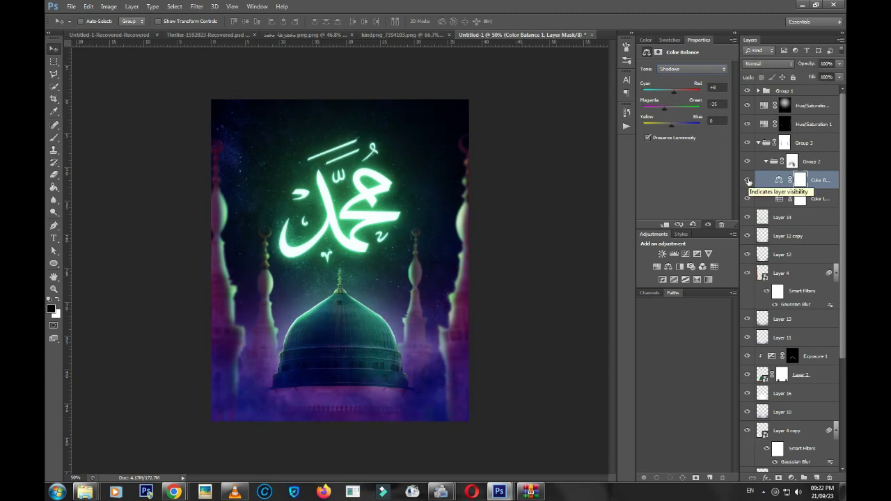
{"action": "left_click", "coordinate": [748, 181]}
{"action": "left_click_drag", "start_coordinate": [776, 180], "coordinate": [783, 202]}
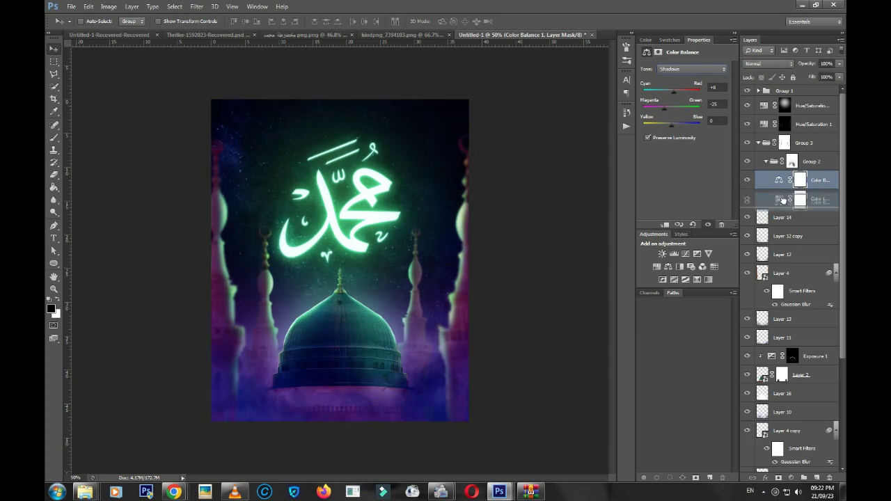
{"action": "left_click", "coordinate": [747, 200]}
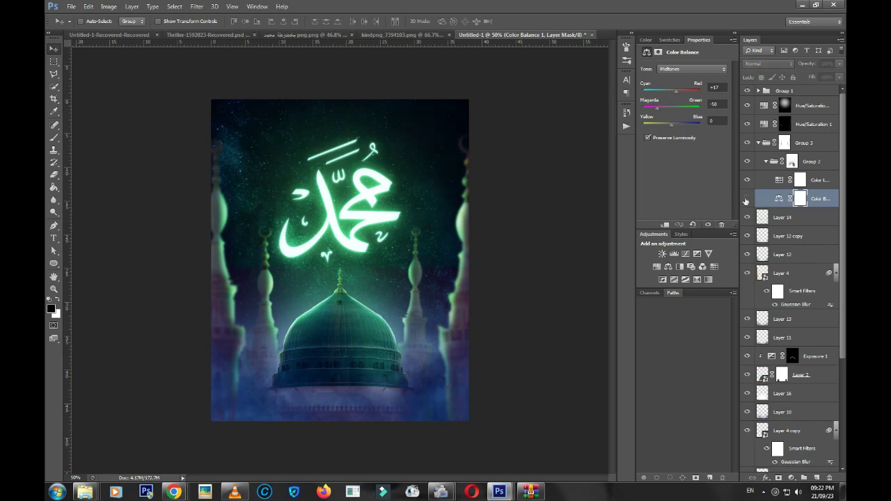
{"action": "left_click", "coordinate": [746, 199]}
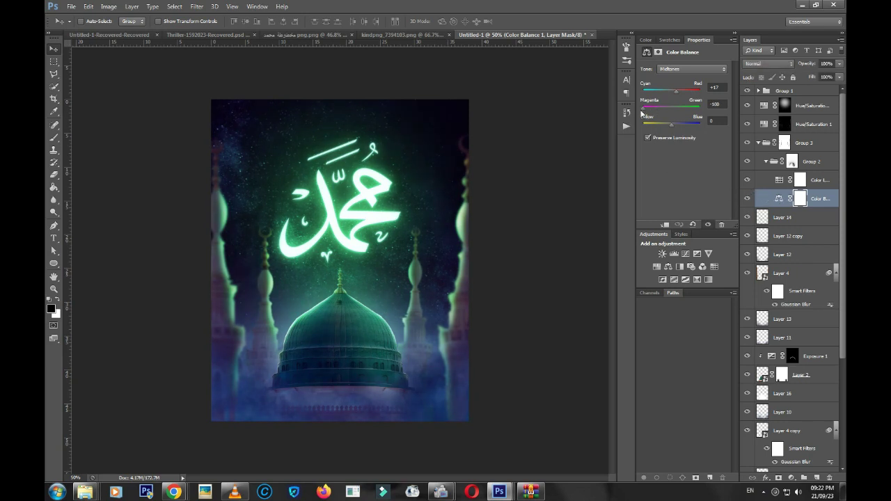
Re-tune the Color Balance midtones along the magenta-green, red and yellow sliders
{"action": "mouse_move", "coordinate": [656, 107]}
{"action": "left_mouse_down"}
{"action": "mouse_move", "coordinate": [691, 108]}
{"action": "mouse_move", "coordinate": [632, 118]}
{"action": "left_mouse_up"}
{"action": "left_click_drag", "start_coordinate": [680, 96], "coordinate": [683, 97]}
{"action": "mouse_move", "coordinate": [671, 124]}
{"action": "left_mouse_down"}
{"action": "mouse_move", "coordinate": [646, 135]}
{"action": "mouse_move", "coordinate": [667, 131]}
{"action": "left_mouse_up"}
Reduce red in the shadows and set highlights to Red +52, Magenta −30, Yellow −12
{"action": "left_click", "coordinate": [682, 70]}
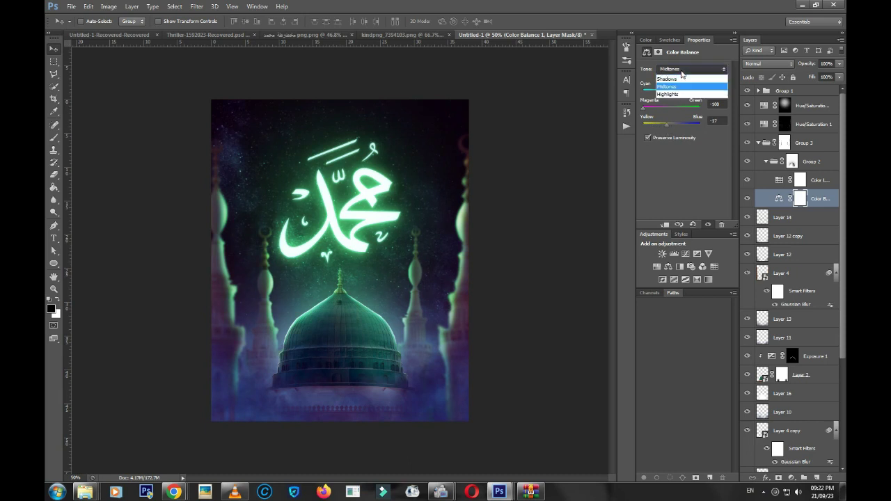
{"action": "left_click", "coordinate": [680, 73]}
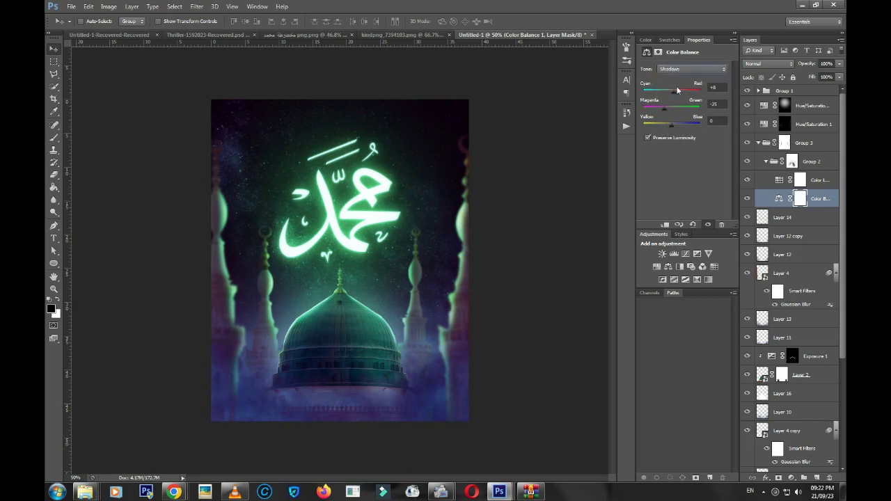
{"action": "mouse_move", "coordinate": [684, 93]}
{"action": "left_mouse_down"}
{"action": "mouse_move", "coordinate": [653, 112]}
{"action": "mouse_move", "coordinate": [667, 110]}
{"action": "left_mouse_up"}
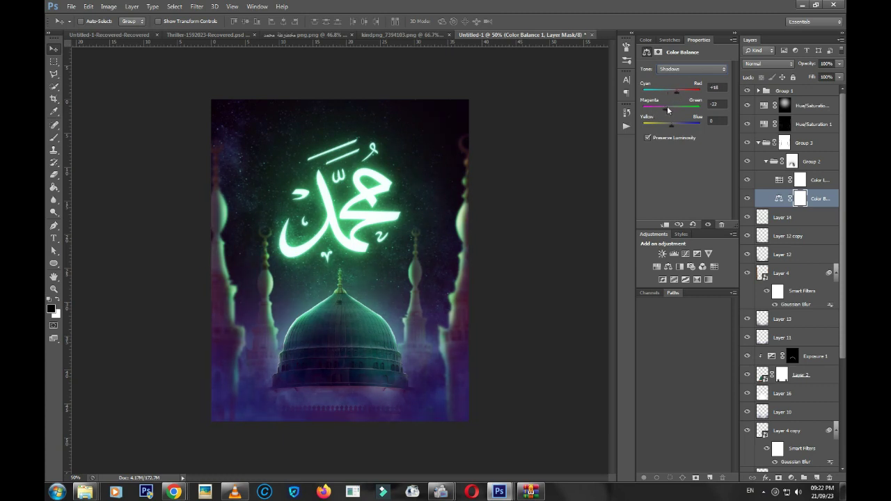
{"action": "left_click", "coordinate": [681, 68]}
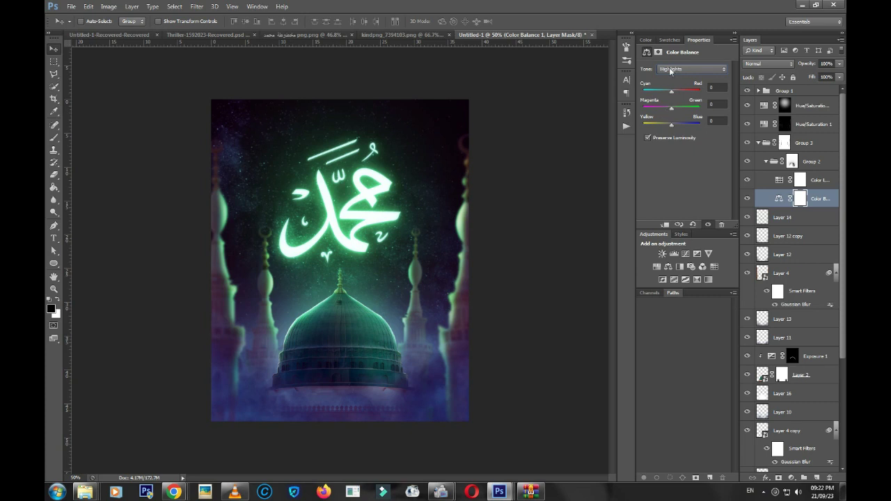
{"action": "mouse_move", "coordinate": [675, 92]}
{"action": "left_mouse_down"}
{"action": "mouse_move", "coordinate": [691, 96]}
{"action": "mouse_move", "coordinate": [660, 112]}
{"action": "left_mouse_up"}
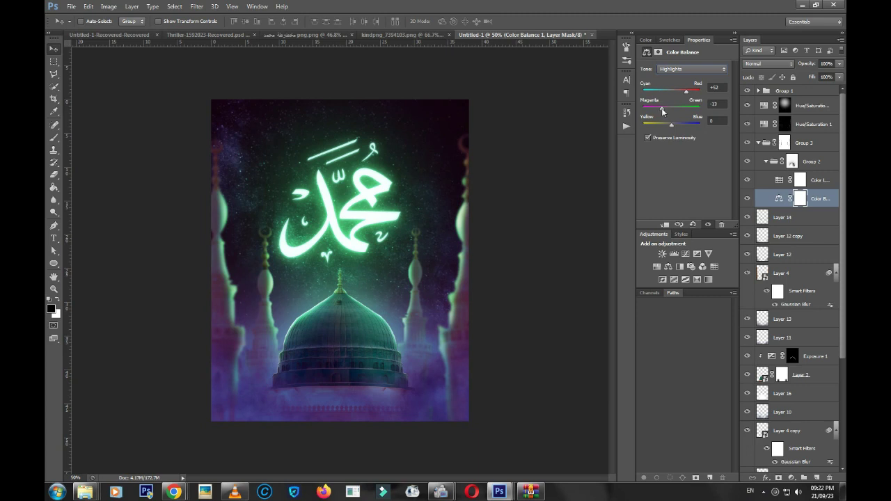
{"action": "mouse_move", "coordinate": [662, 111]}
{"action": "left_mouse_down"}
{"action": "mouse_move", "coordinate": [680, 127]}
{"action": "mouse_move", "coordinate": [669, 129]}
{"action": "left_mouse_up"}
Compare the image with and without Color Balance, then select the top Hue/Saturation copy layer
{"action": "left_click", "coordinate": [748, 199]}
{"action": "left_click", "coordinate": [748, 200]}
{"action": "left_click", "coordinate": [747, 200]}
{"action": "left_click", "coordinate": [807, 94]}
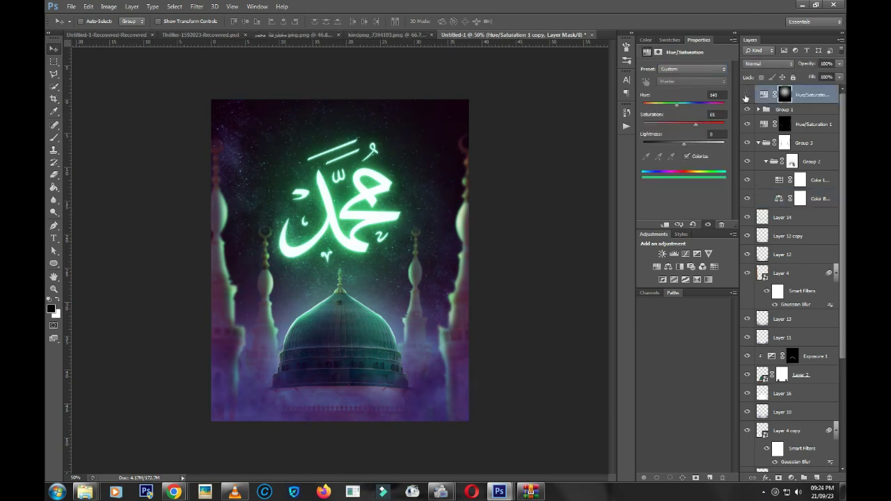
{"action": "left_click", "coordinate": [747, 94]}
Add a colorized Hue/Saturation layer at Hue 291, Saturation 58 with its mask inverted to black
{"action": "left_click", "coordinate": [656, 267]}
{"action": "left_click", "coordinate": [686, 156]}
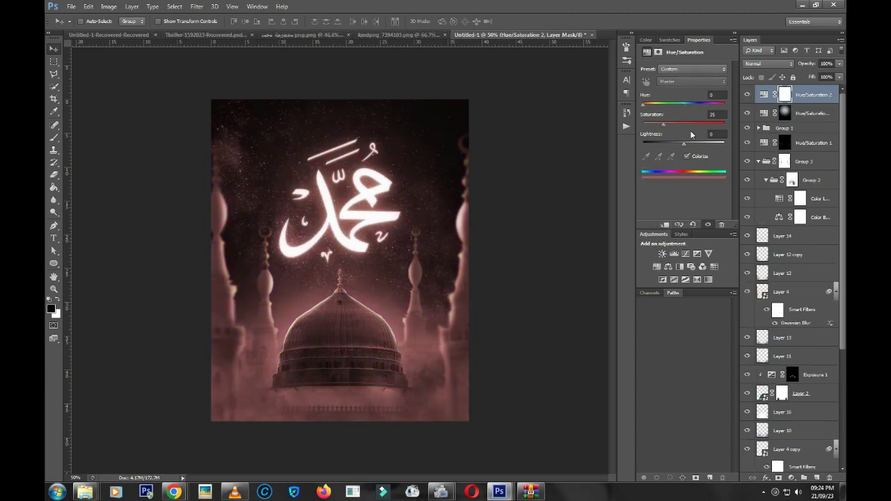
{"action": "left_click", "coordinate": [692, 123]}
{"action": "mouse_move", "coordinate": [692, 125]}
{"action": "left_mouse_down"}
{"action": "mouse_move", "coordinate": [664, 105]}
{"action": "mouse_move", "coordinate": [709, 105]}
{"action": "left_mouse_up"}
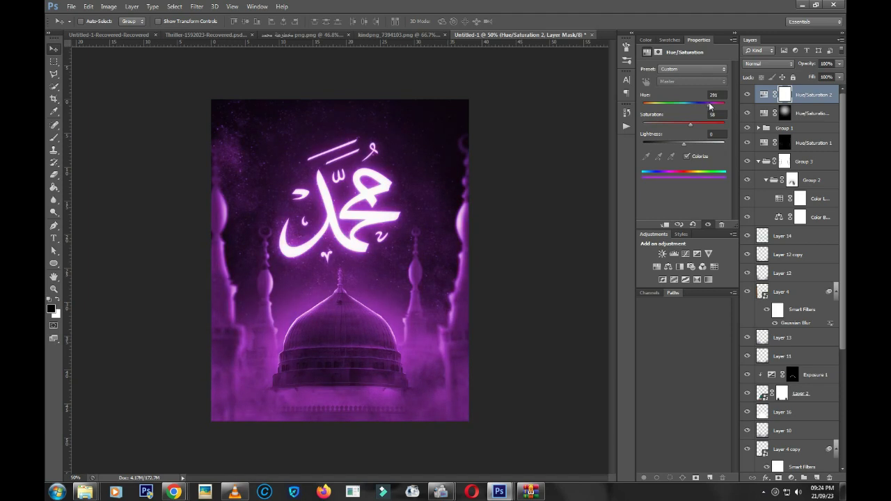
{"action": "key", "text": "ctrl+i"}
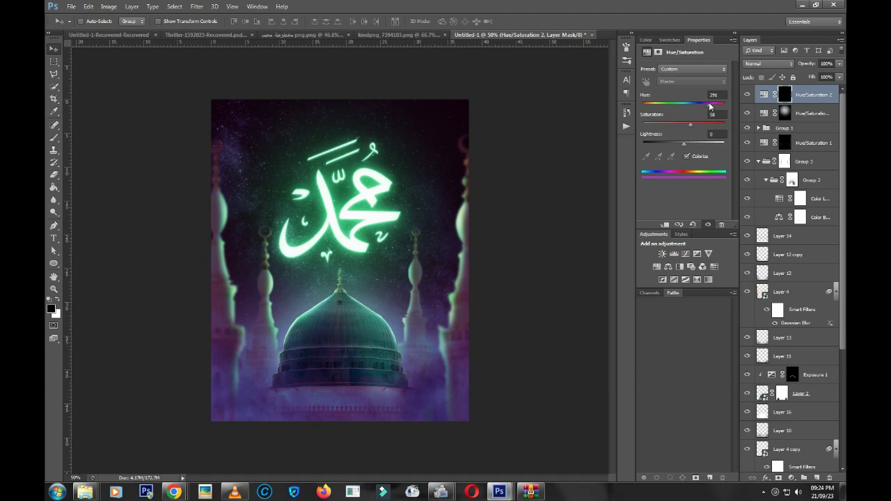
{"action": "key", "text": "b"}
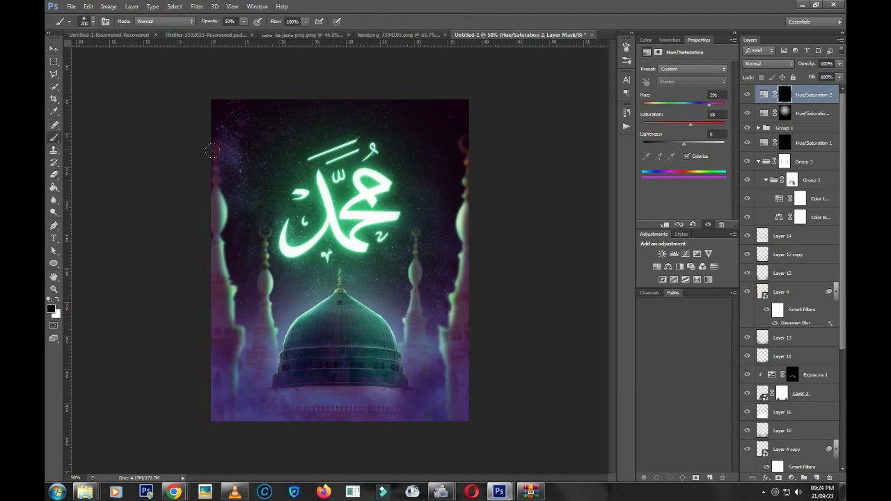
Set a white 250 px brush and zoom and reposition the view around the dome
{"action": "key", "text": "z"}
{"action": "left_click", "coordinate": [297, 208], "text": "alt"}
{"action": "key", "text": "b"}
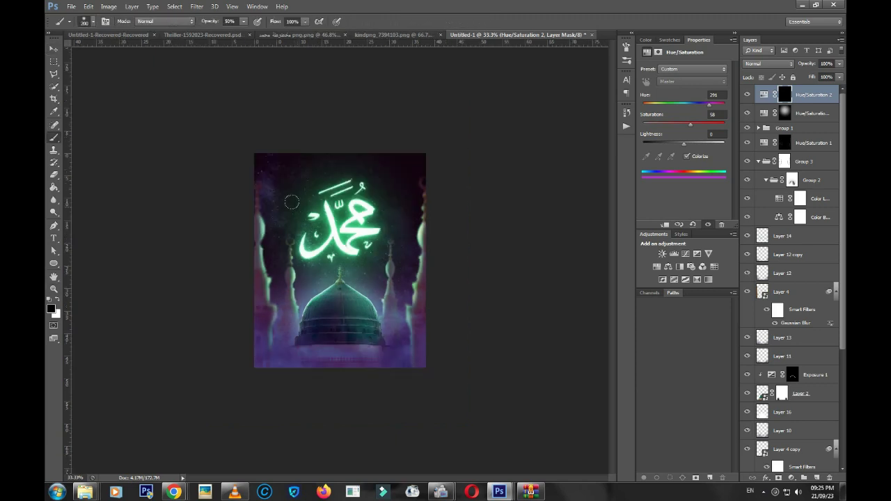
{"action": "key", "text": "x"}
{"action": "key", "text": "bracketright"}
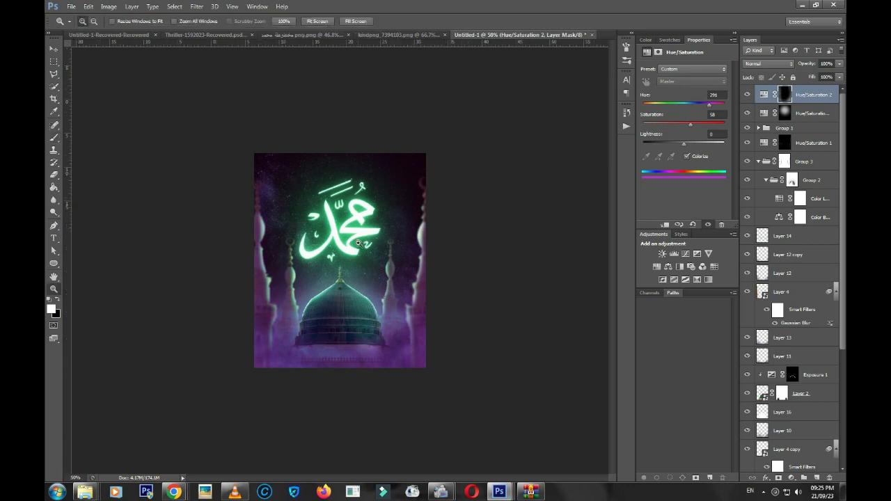
{"action": "key", "text": "ctrl+plus"}
{"action": "key", "text": "z"}
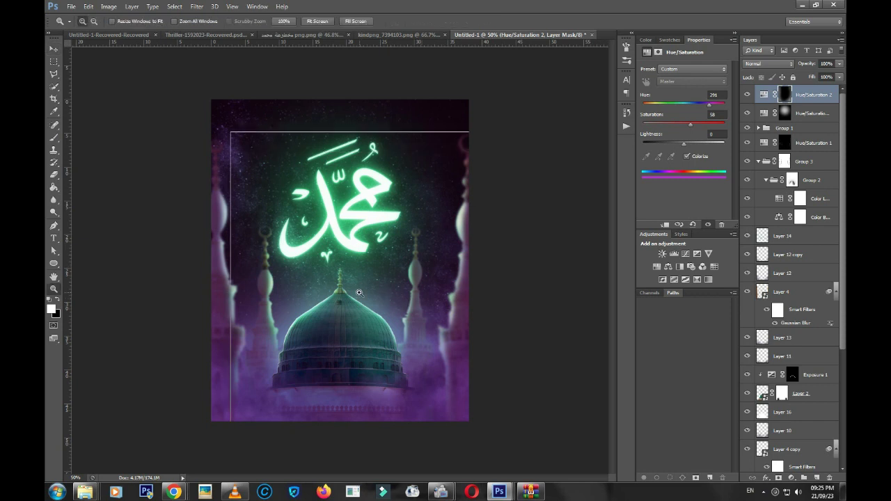
{"action": "left_click", "coordinate": [357, 296]}
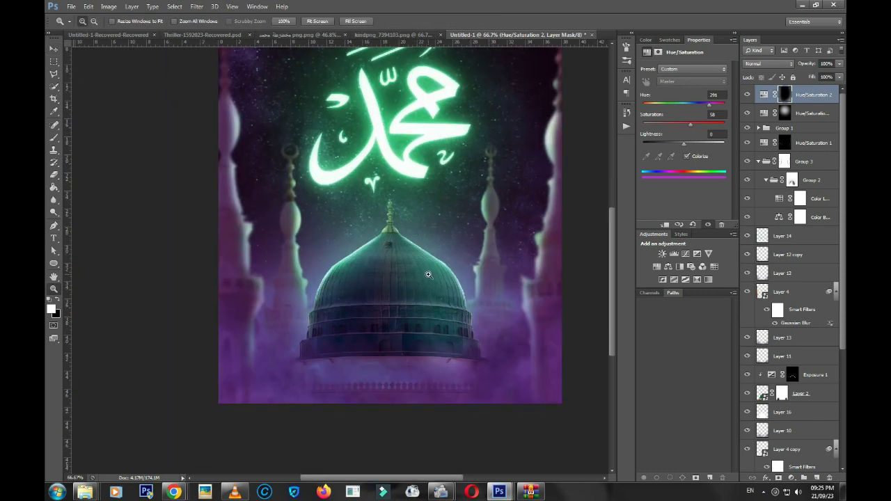
{"action": "left_click_drag", "start_coordinate": [432, 217], "coordinate": [416, 291]}
{"action": "key", "text": "v"}
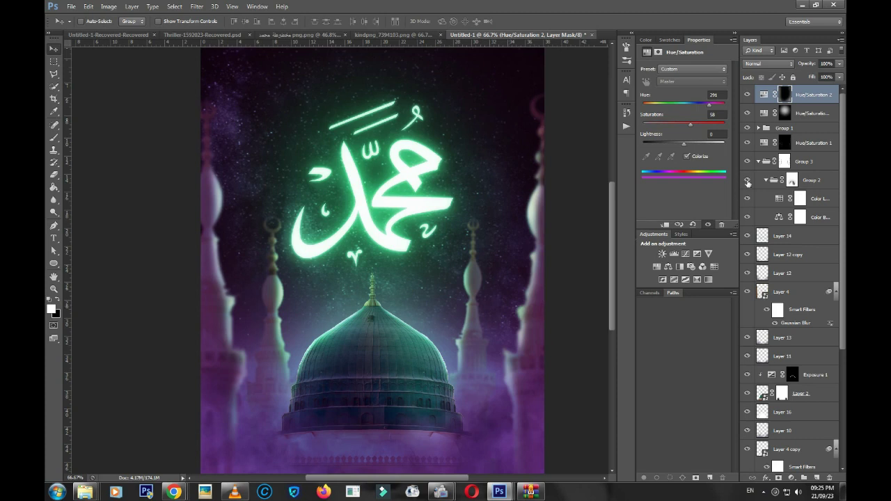
Stamp all visible layers into Layer 17 and fit the whole image in the window
{"action": "key", "text": "ctrl+shift+alt+e"}
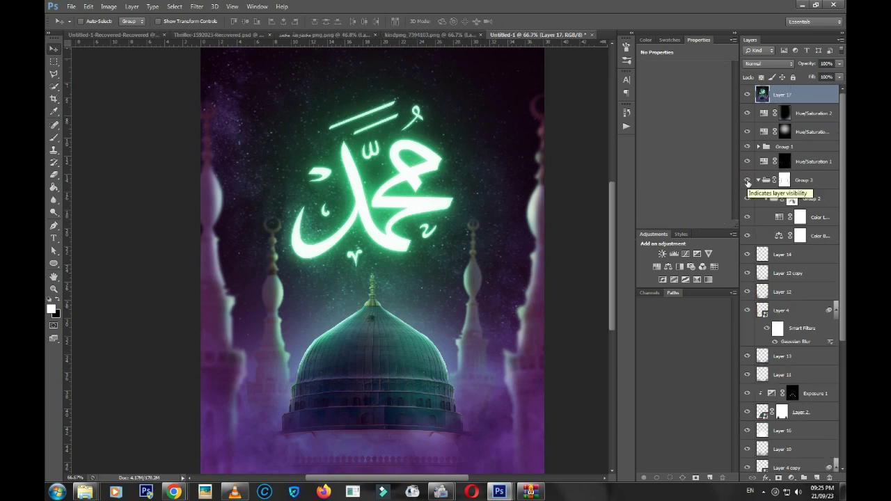
{"action": "key", "text": "ctrl+z"}
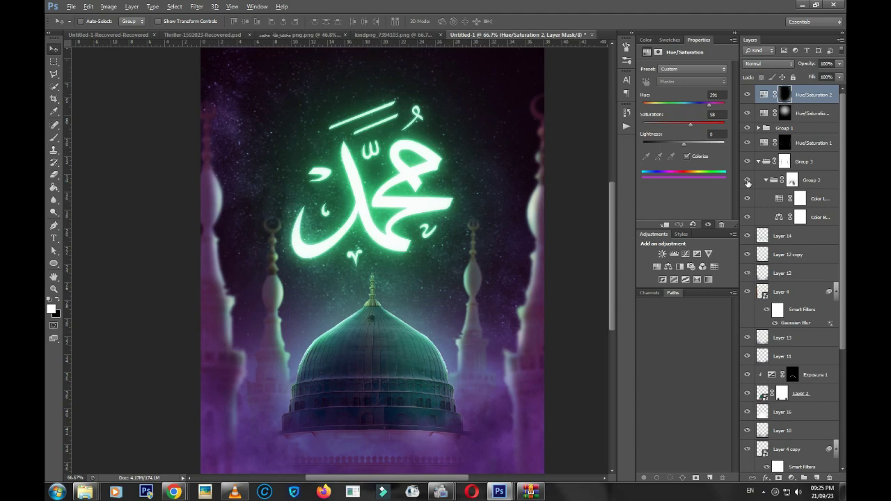
{"action": "key", "text": "ctrl+shift+alt+e"}
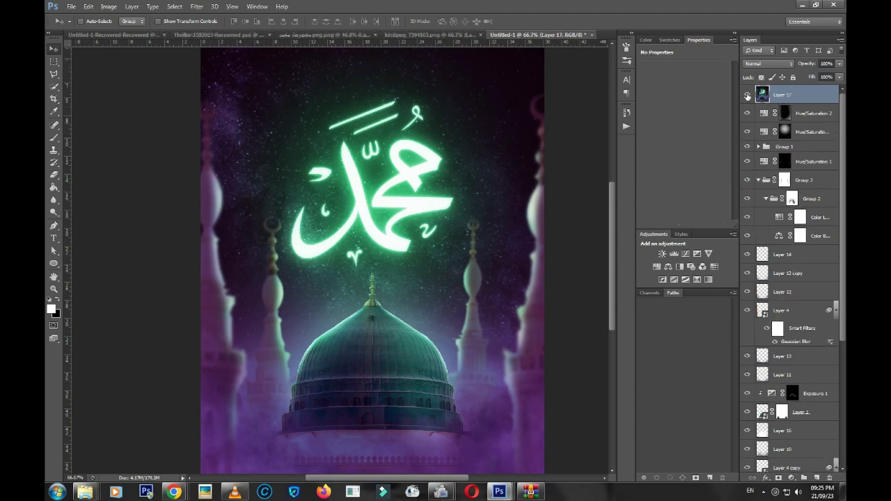
{"action": "key", "text": "z"}
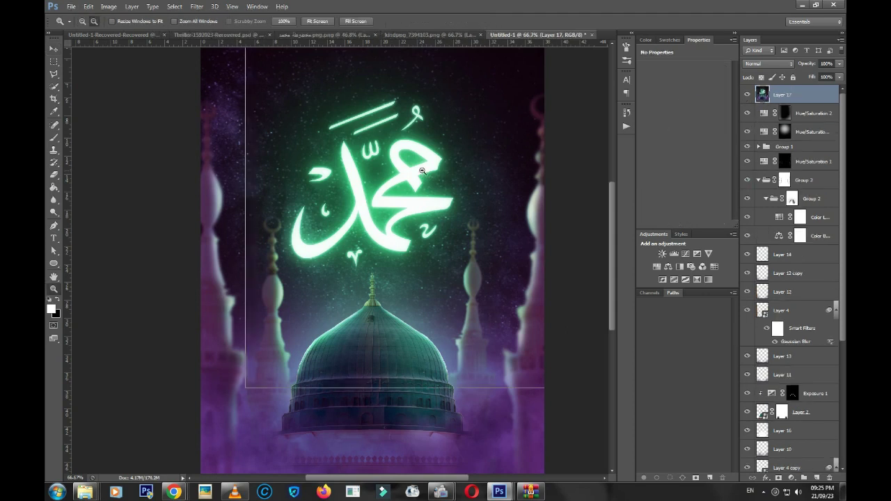
{"action": "left_click", "coordinate": [421, 170], "text": "alt"}
{"action": "key", "text": "ctrl+1"}
{"action": "left_click", "coordinate": [317, 20]}
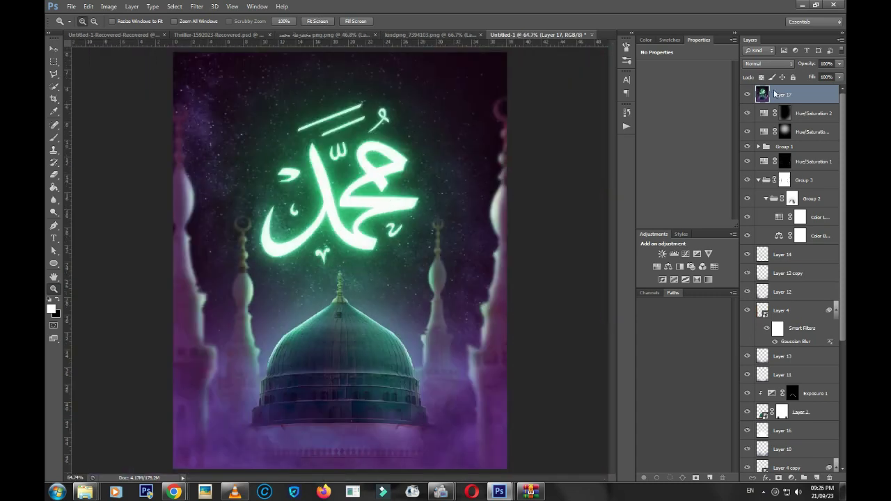
Add a Color Lookup above Layer 17 and preview 3D LUTs from 2Strip through FoggyNight
{"action": "left_click", "coordinate": [710, 267]}
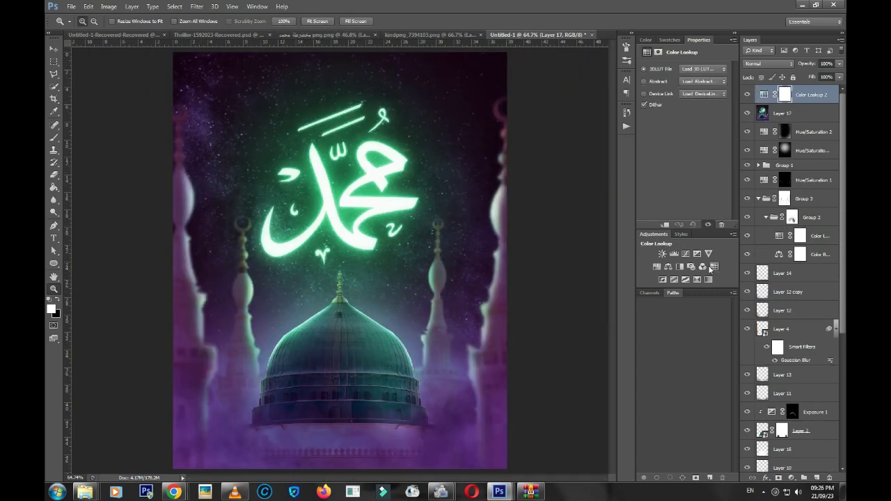
{"action": "left_click", "coordinate": [703, 69]}
{"action": "left_click", "coordinate": [699, 107]}
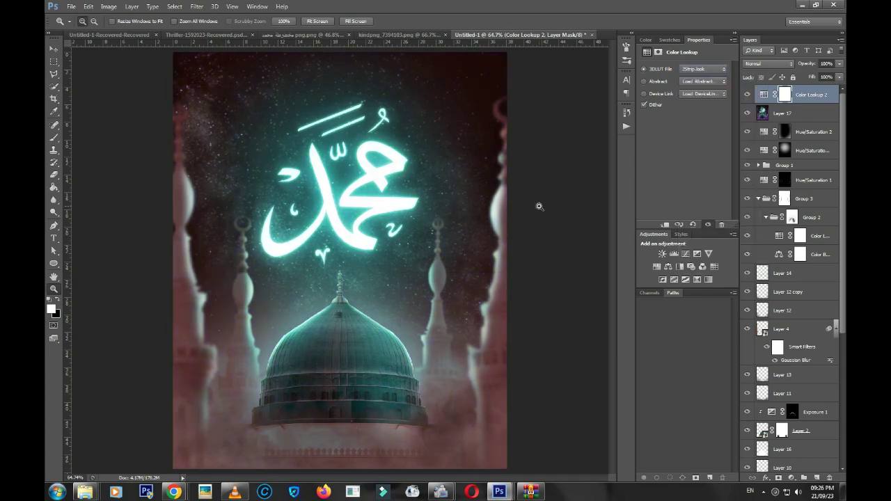
{"action": "key", "text": "Down"}
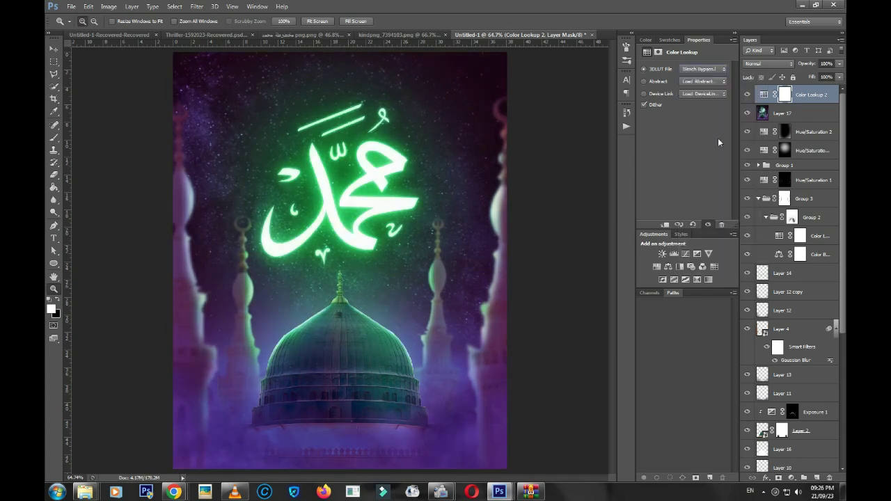
{"action": "key", "text": "Down"}
{"action": "key", "text": "Down"}
{"action": "key", "text": "Down"}
{"action": "key", "text": "Down"}
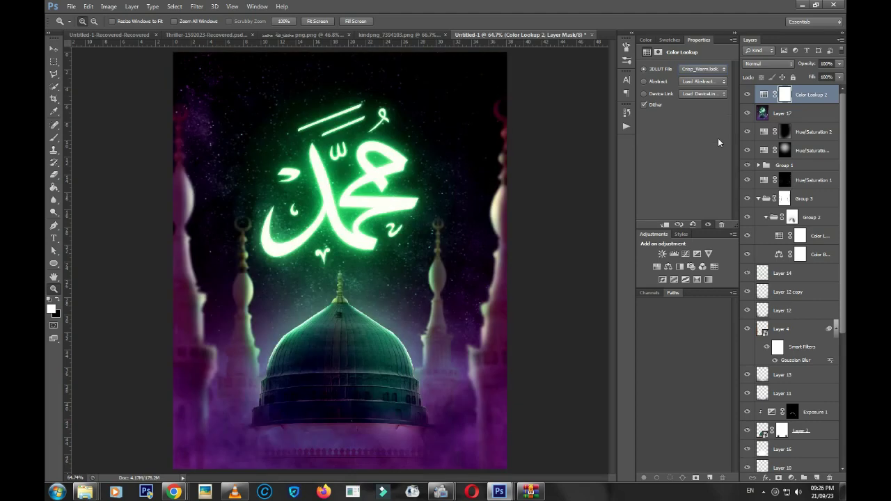
{"action": "key", "text": "Down"}
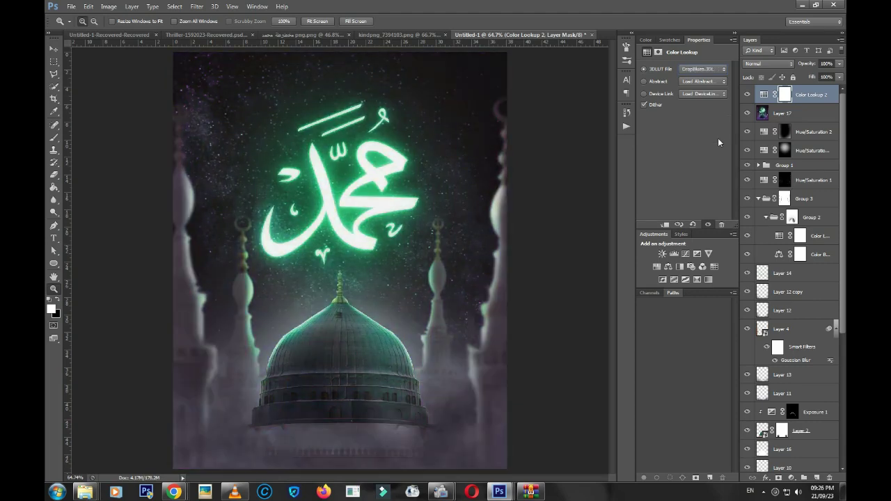
{"action": "key", "text": "Down"}
{"action": "key", "text": "Down"}
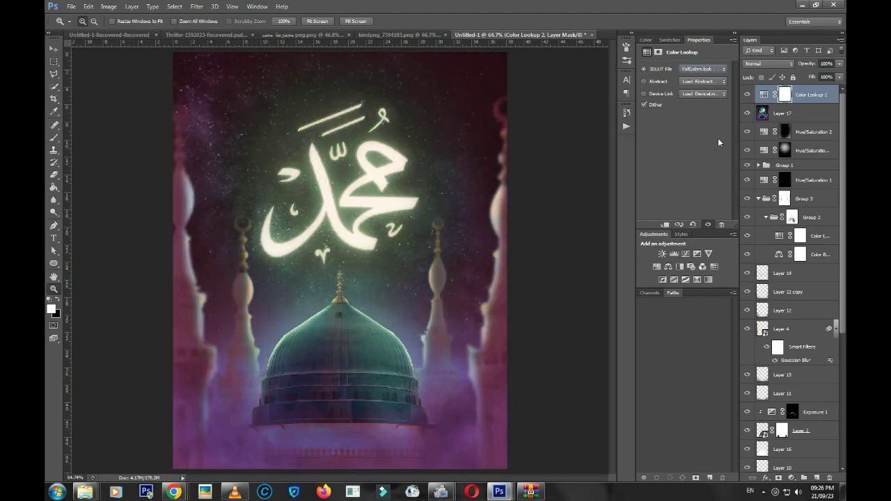
{"action": "key", "text": "Down"}
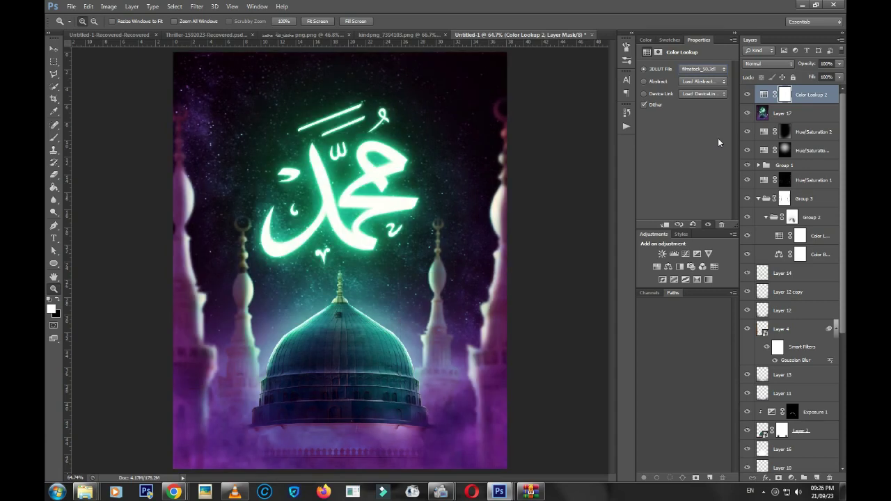
{"action": "key", "text": "Down"}
{"action": "key", "text": "Down"}
Try NightFromDay, Soft_Warming and TensionGreen looks, then delete the trial Color Lookup layer
{"action": "key", "text": "ctrl+minus"}
{"action": "key", "text": "ctrl+minus"}
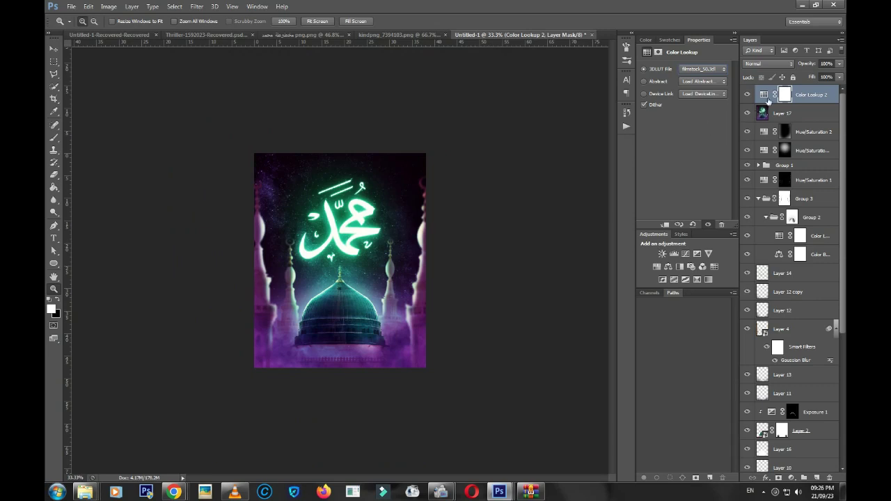
{"action": "left_click", "coordinate": [746, 94]}
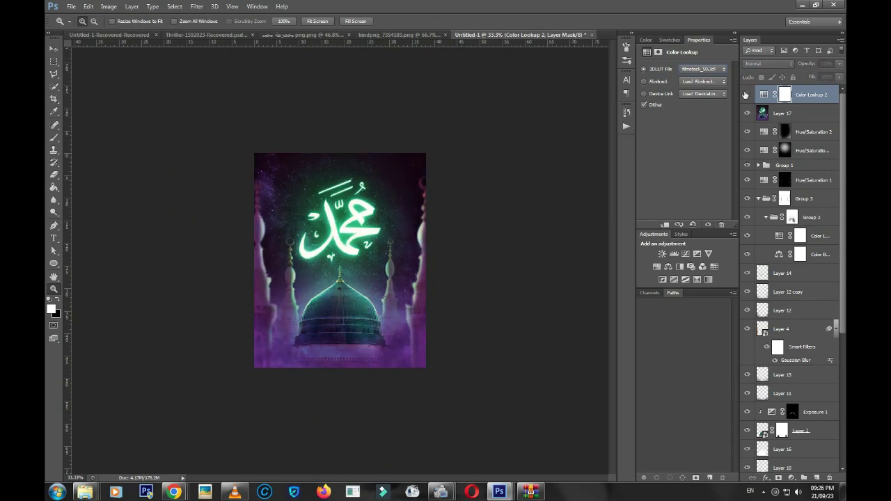
{"action": "key", "text": "Down"}
{"action": "key", "text": "ctrl+plus"}
{"action": "key", "text": "Down"}
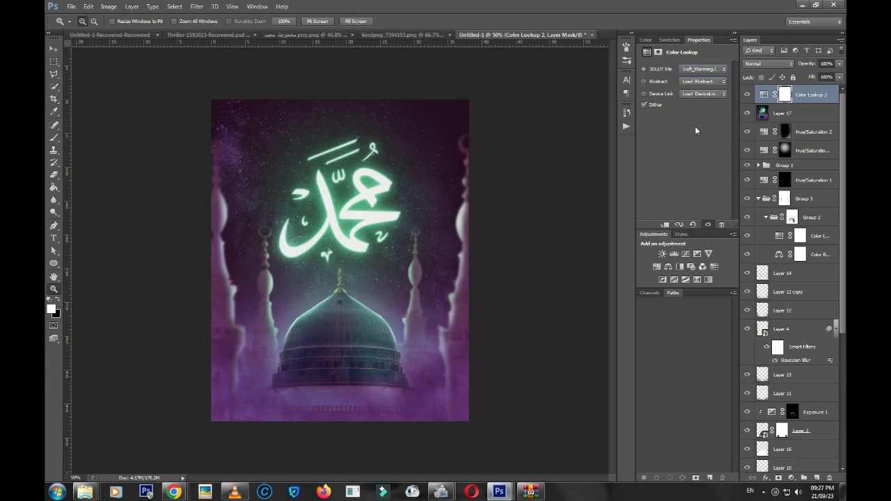
{"action": "key", "text": "Down"}
{"action": "key", "text": "Down"}
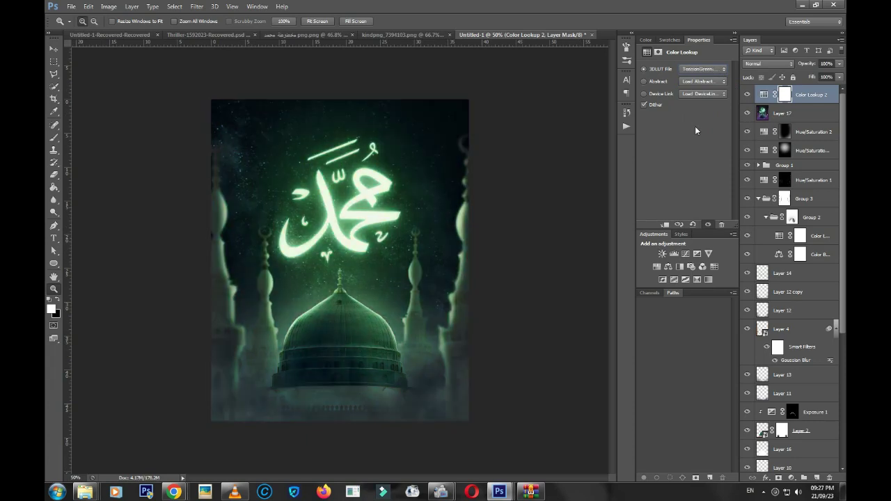
{"action": "key", "text": "v"}
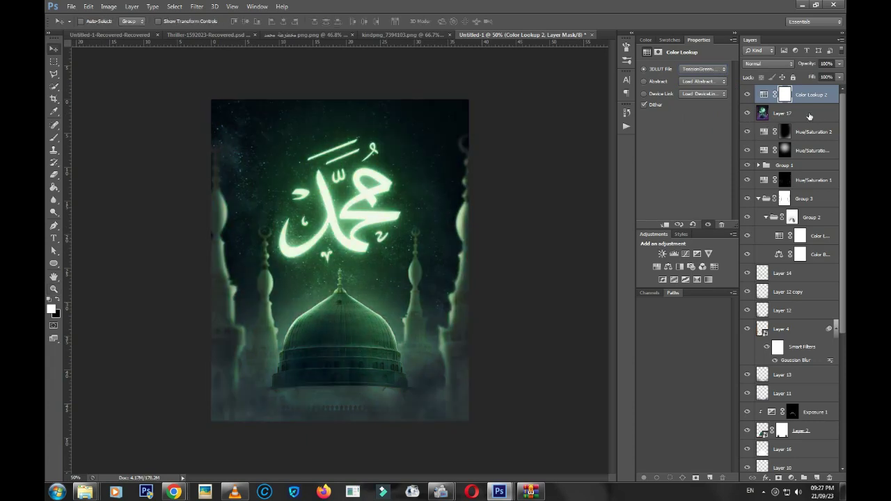
{"action": "key", "text": "Delete"}
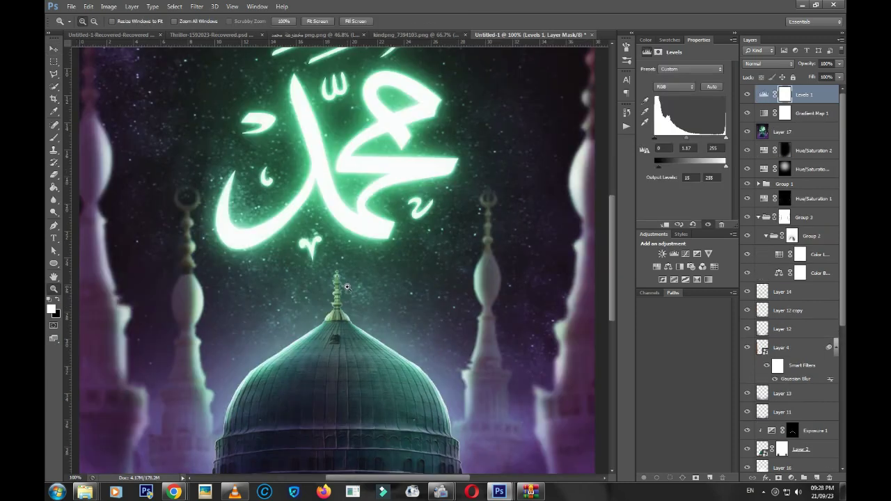
Stamp visible layers into Layer 18 and add 4% Gaussian monochromatic noise
{"action": "key", "text": "alt"}
{"action": "key", "text": "ctrl+shift+alt+e"}
{"action": "left_click", "coordinate": [197, 6]}
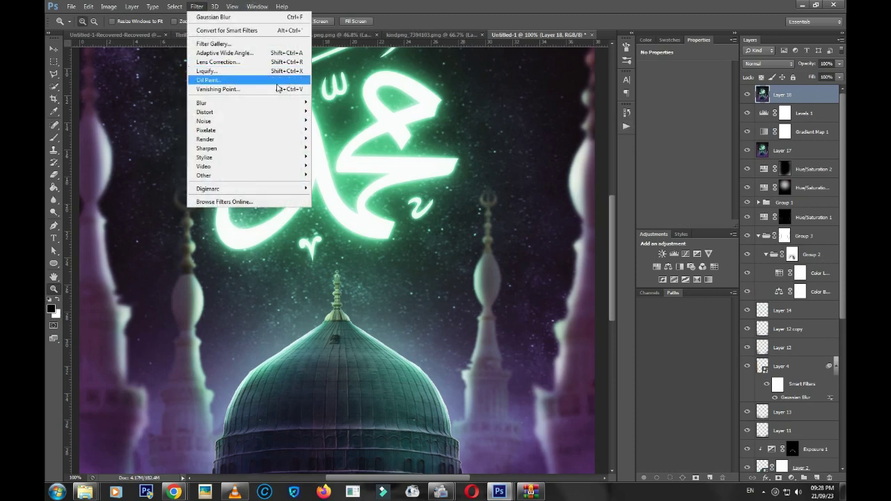
{"action": "mouse_move", "coordinate": [204, 121]}
{"action": "left_click", "coordinate": [348, 121]}
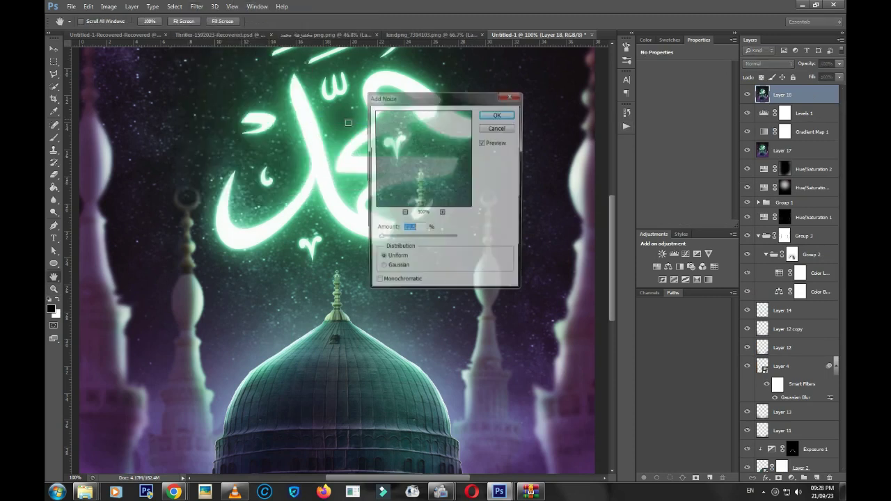
{"action": "left_click", "coordinate": [398, 270]}
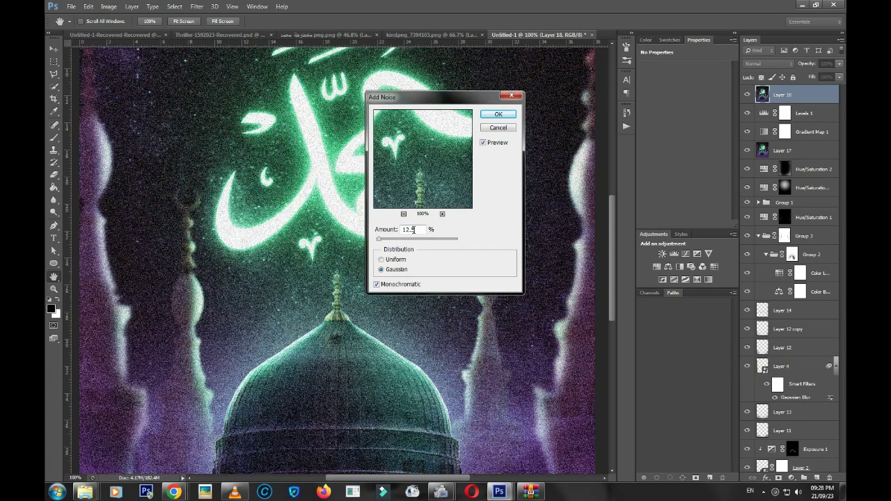
{"action": "double_click", "coordinate": [412, 230]}
{"action": "type", "text": "6"}
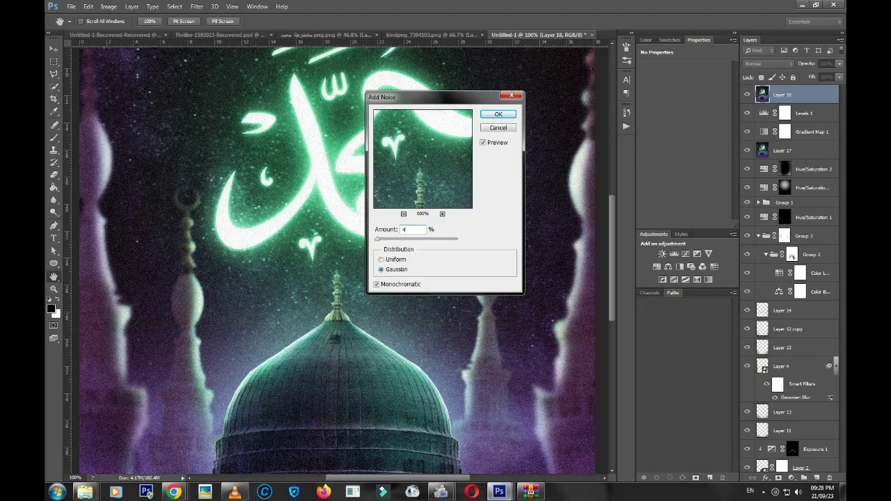
{"action": "key", "text": "Return"}
Inspect the noise texture and view the finished poster full screen without panels
{"action": "key", "text": "z"}
{"action": "key", "text": "f"}
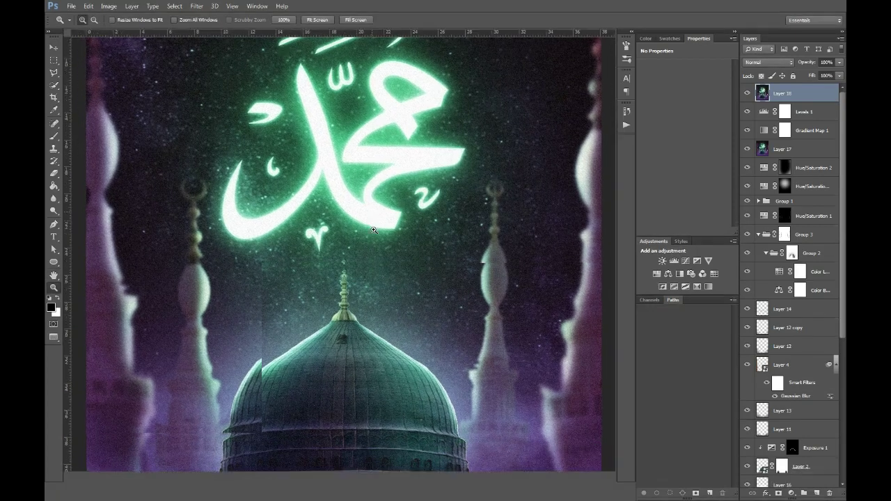
{"action": "left_click", "coordinate": [373, 230]}
{"action": "key", "text": "f"}
{"action": "key", "text": "ctrl+0"}
{"action": "key", "text": "ctrl+r"}
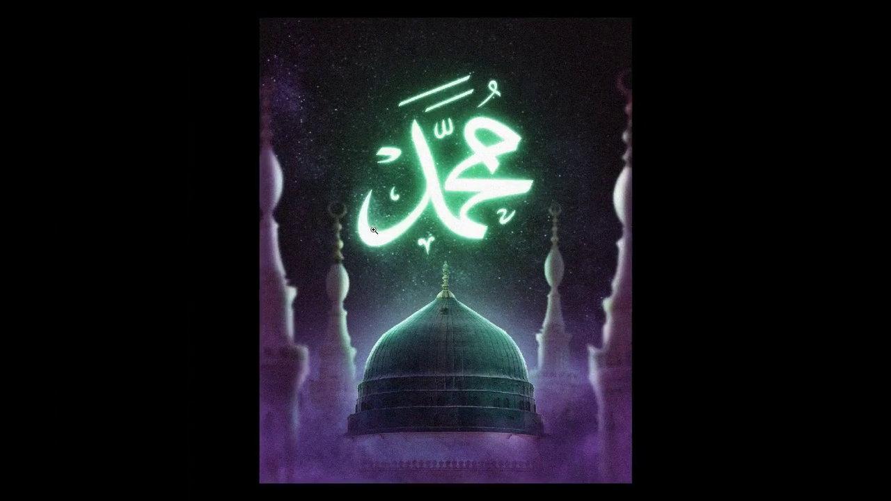